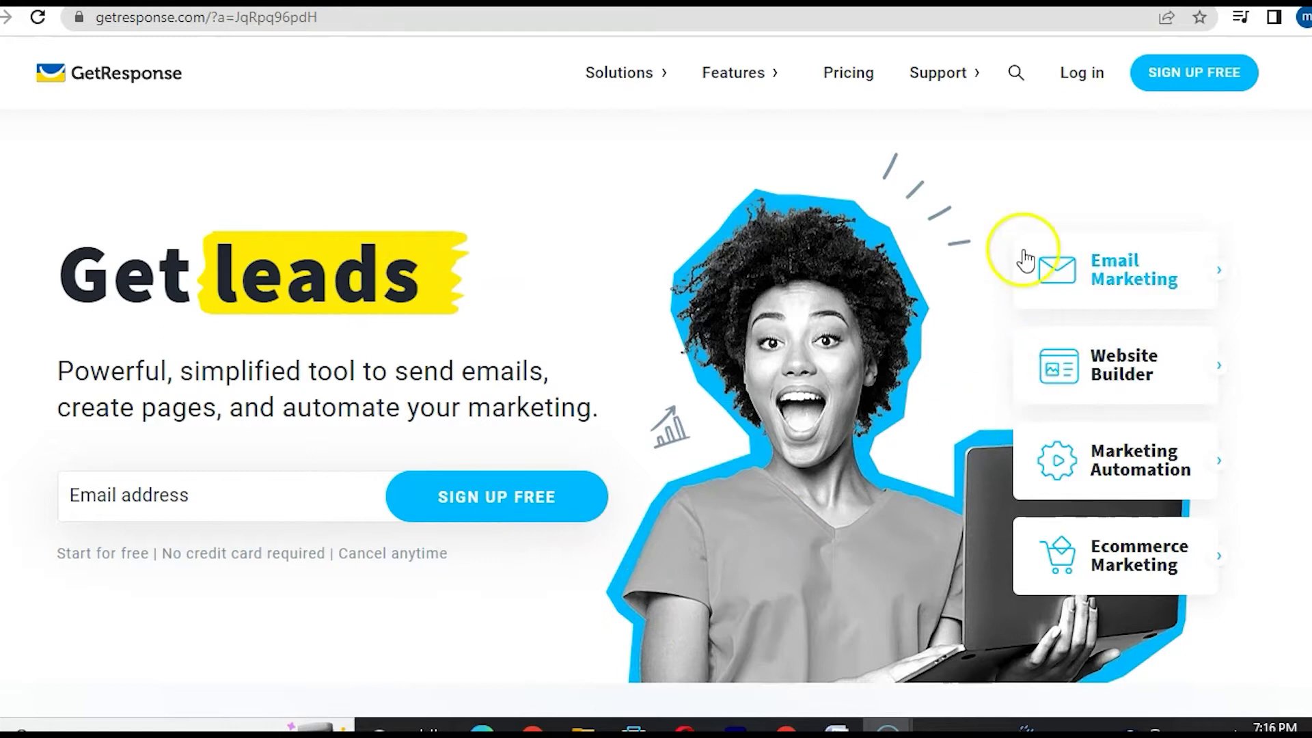
- Start a free GetResponse sign-up and work down through the account details form
left_click(1196, 68)
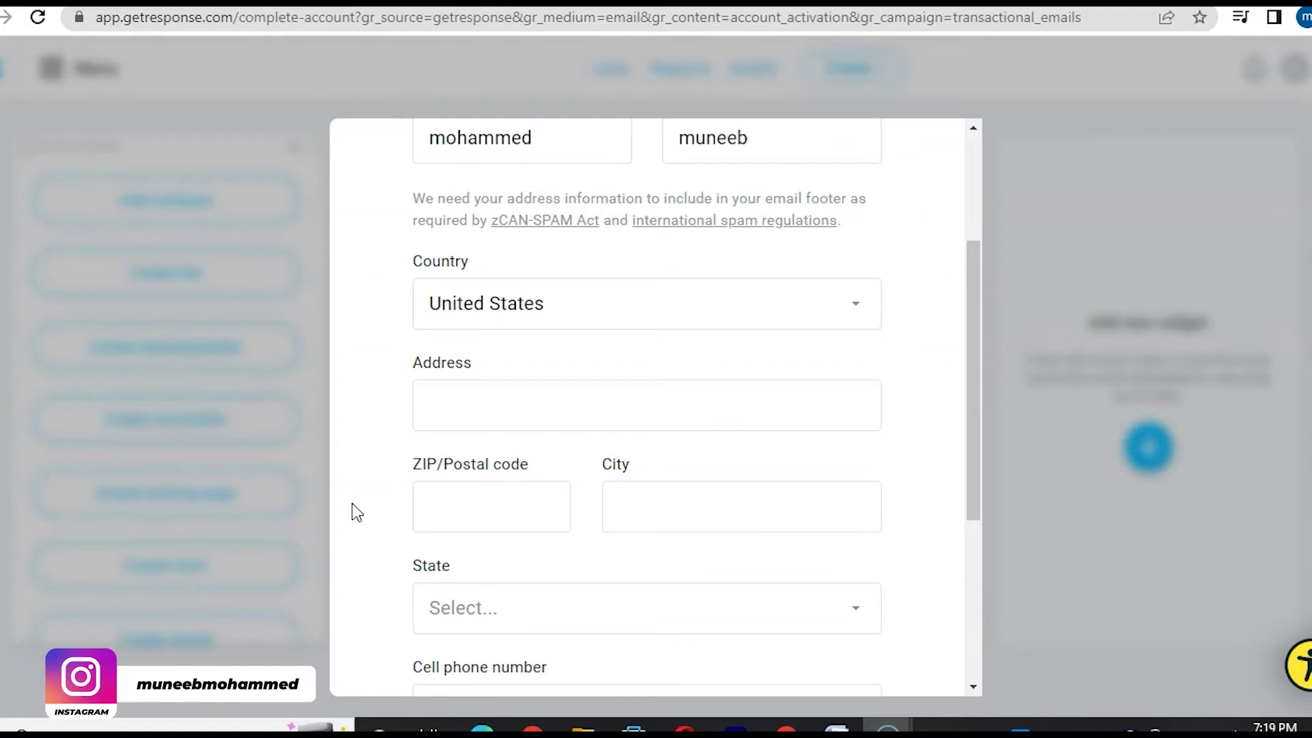
scroll(351, 503, "down", 1)
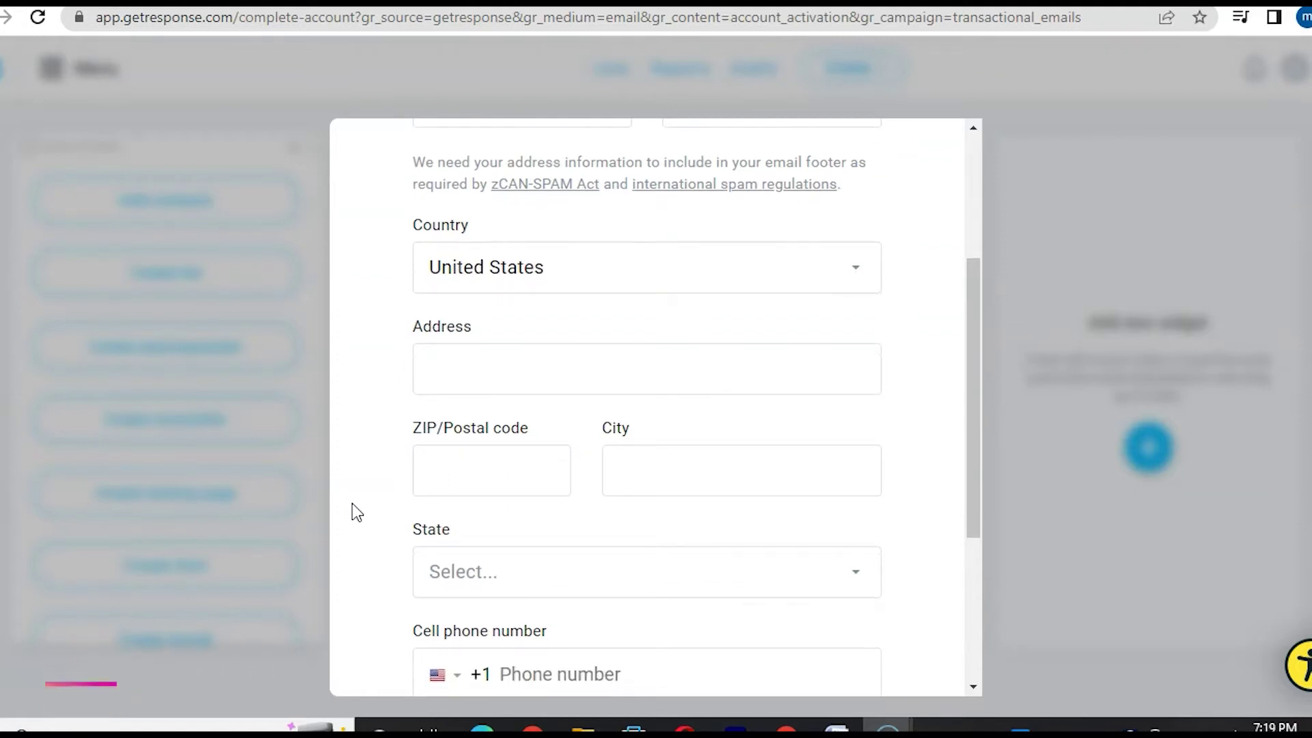
scroll(351, 503, "down", 1)
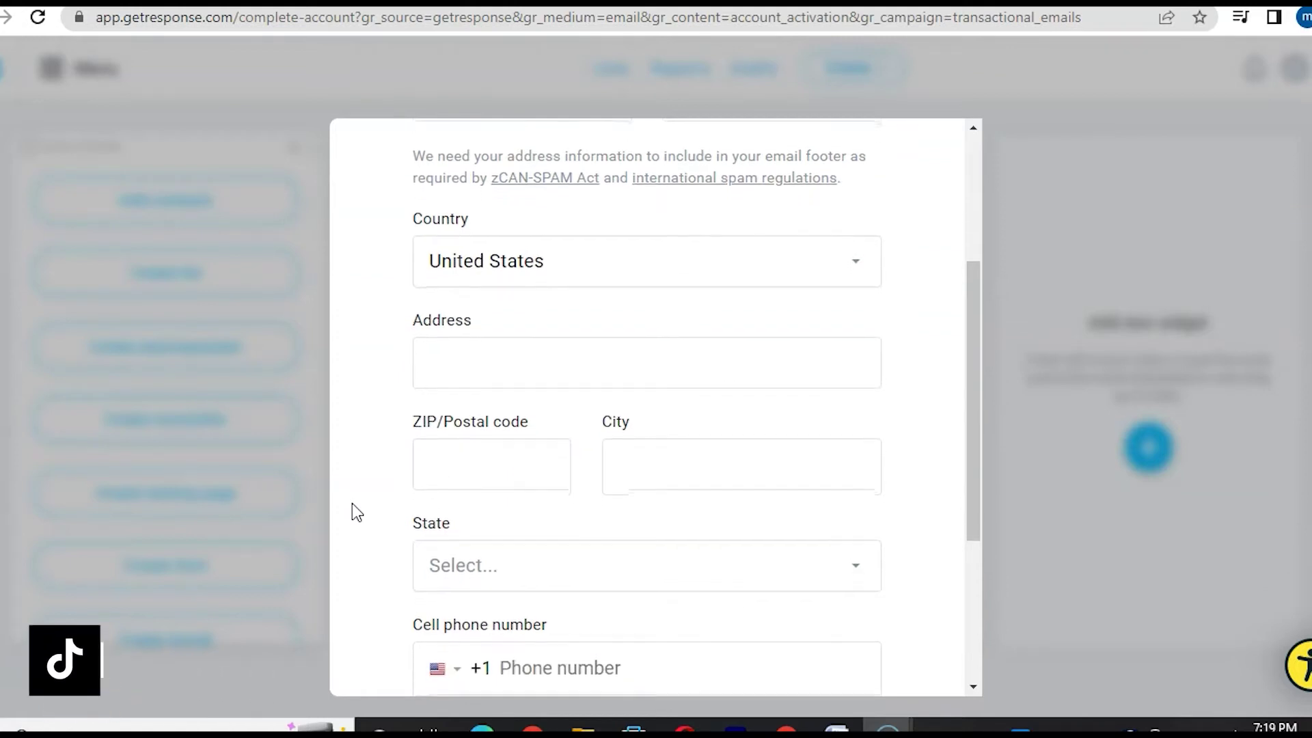
scroll(351, 503, "down", 1)
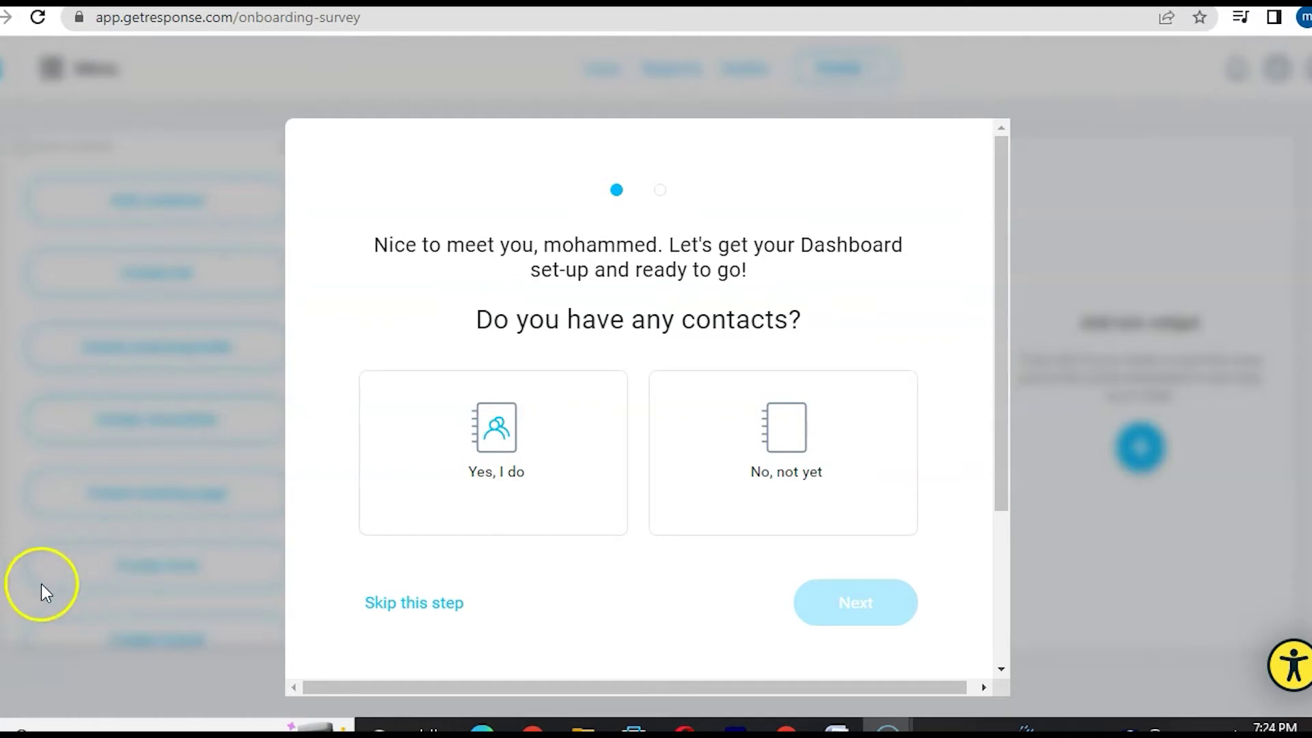
- Skip both onboarding questions, decline the upgrade, and choose to explore the dashboard alone
left_click(406, 605)
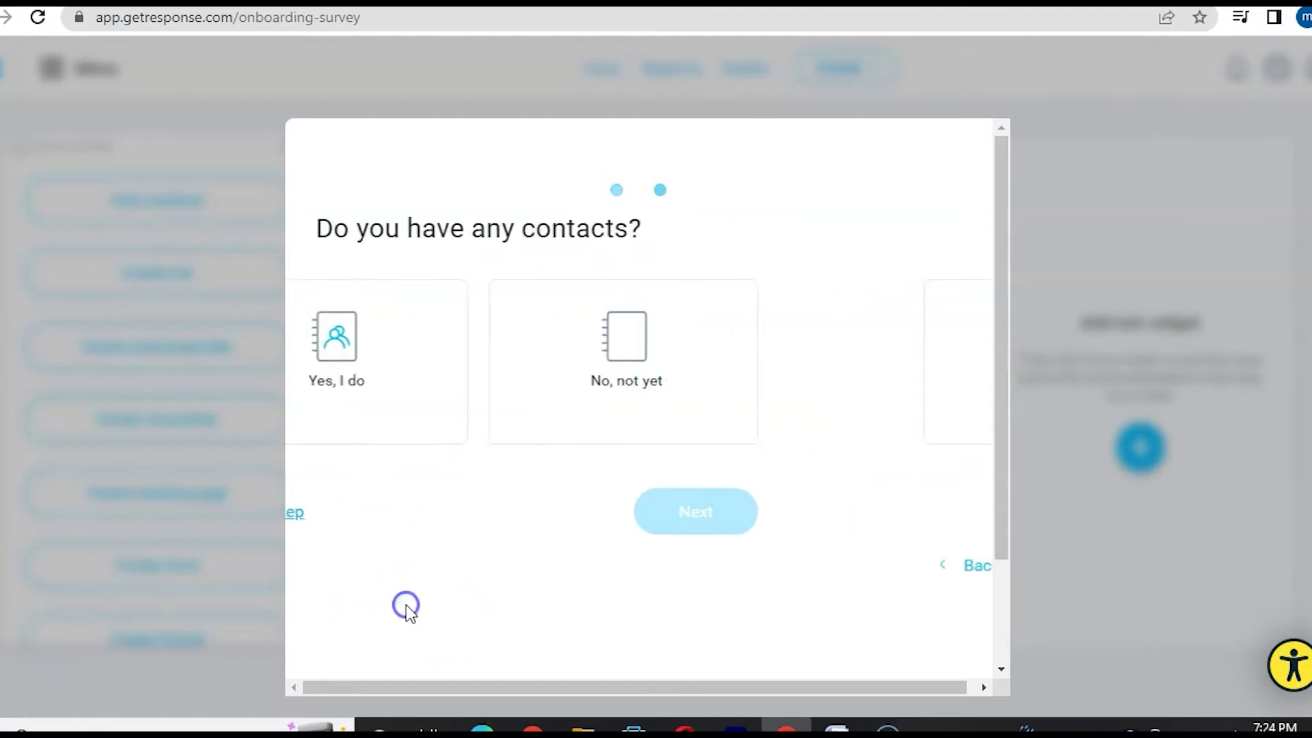
left_click(502, 568)
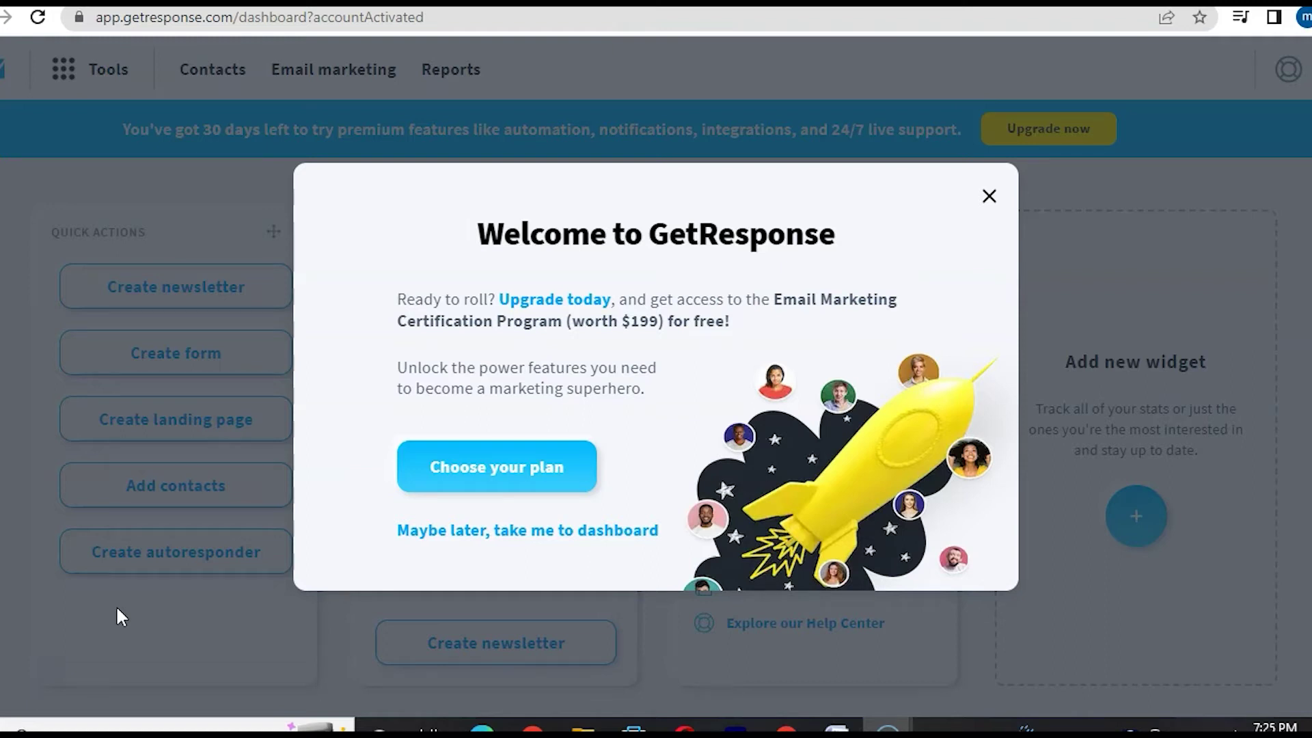
left_click(24, 556)
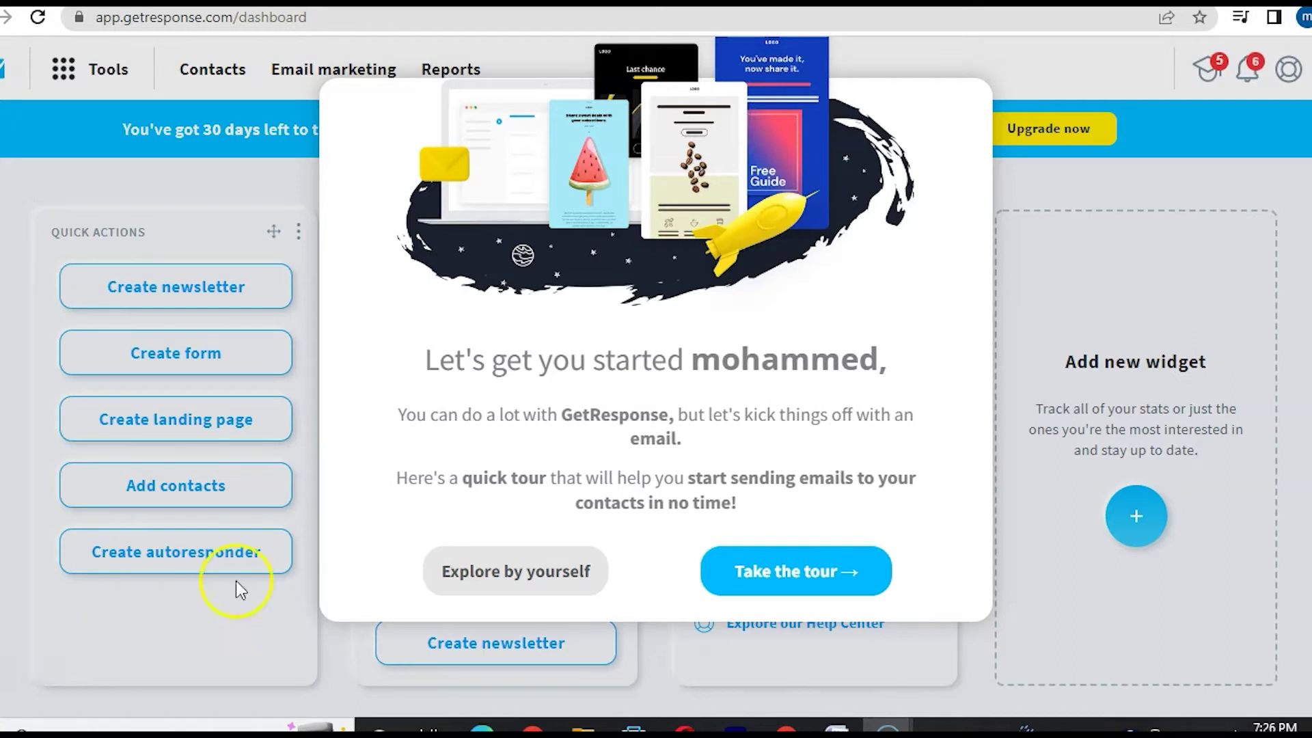
left_click(495, 578)
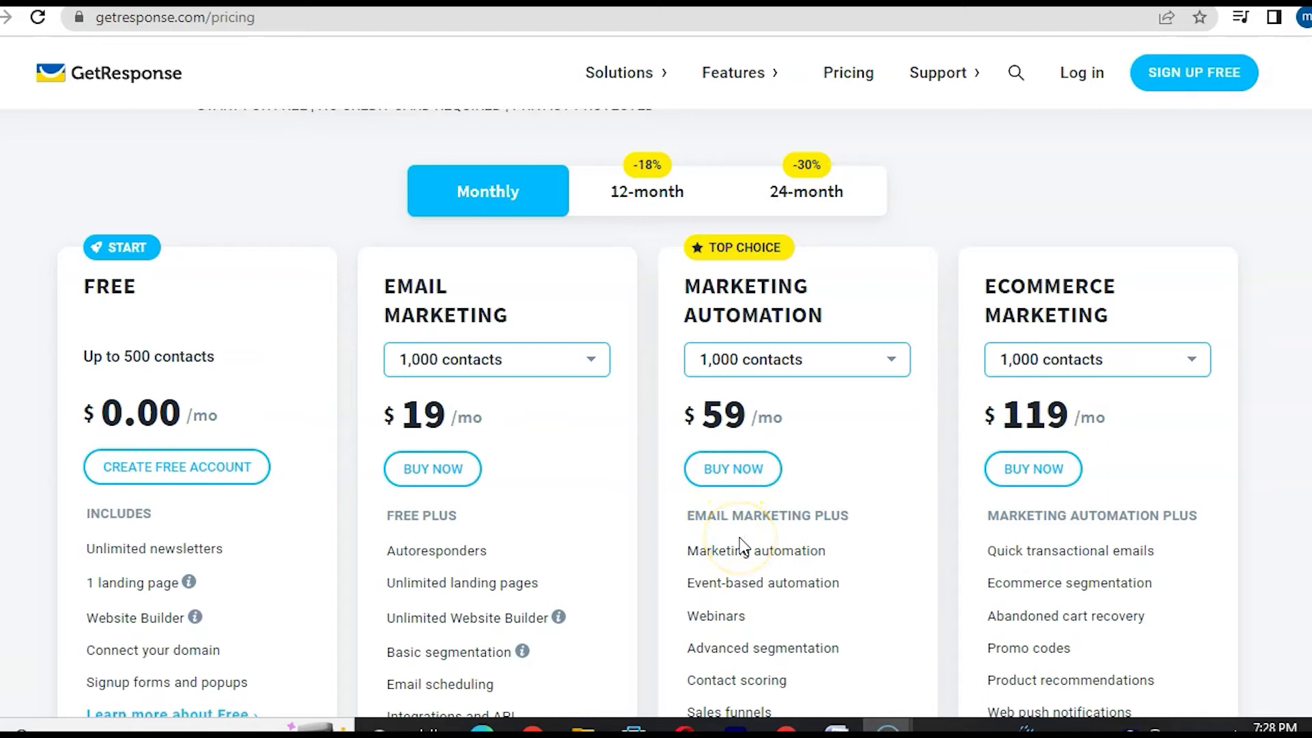
- Scroll down through the pricing plans page
scroll(742, 547, "down", 2)
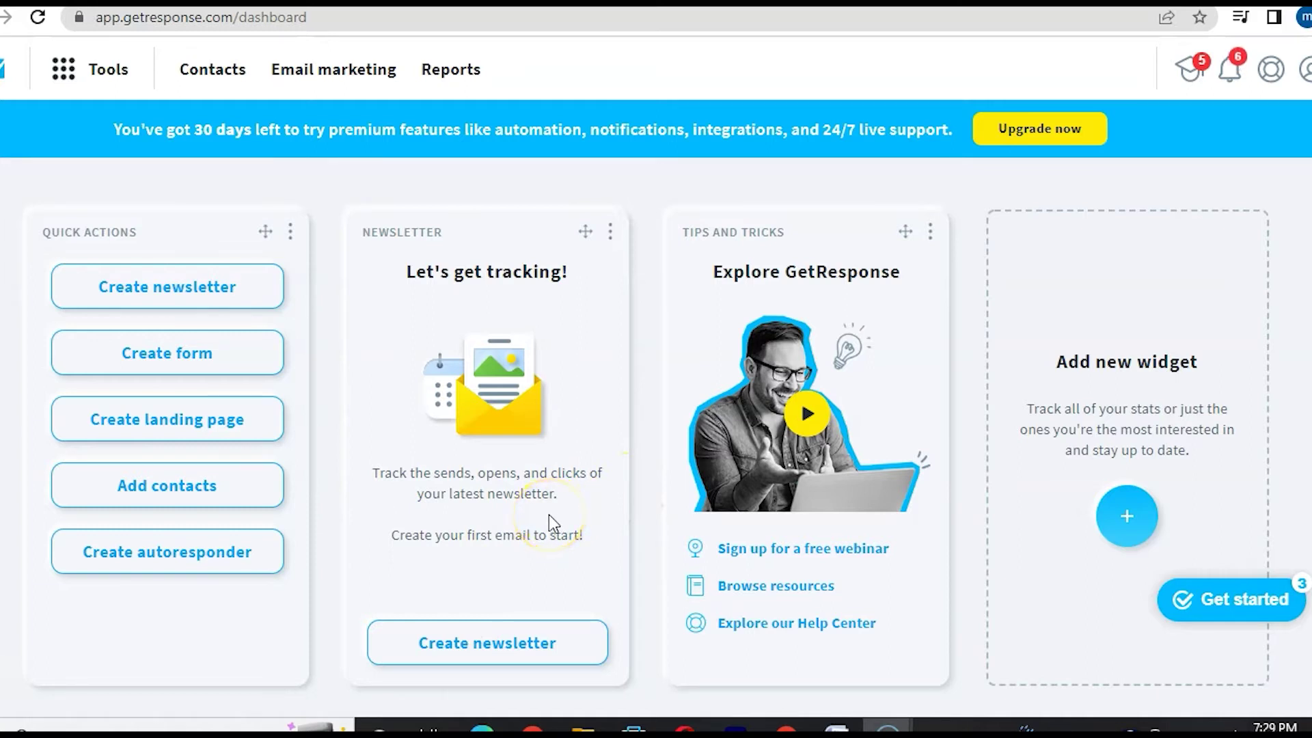
- Remove the Newsletter and Tips and Tricks widgets from the dashboard
left_click(612, 234)
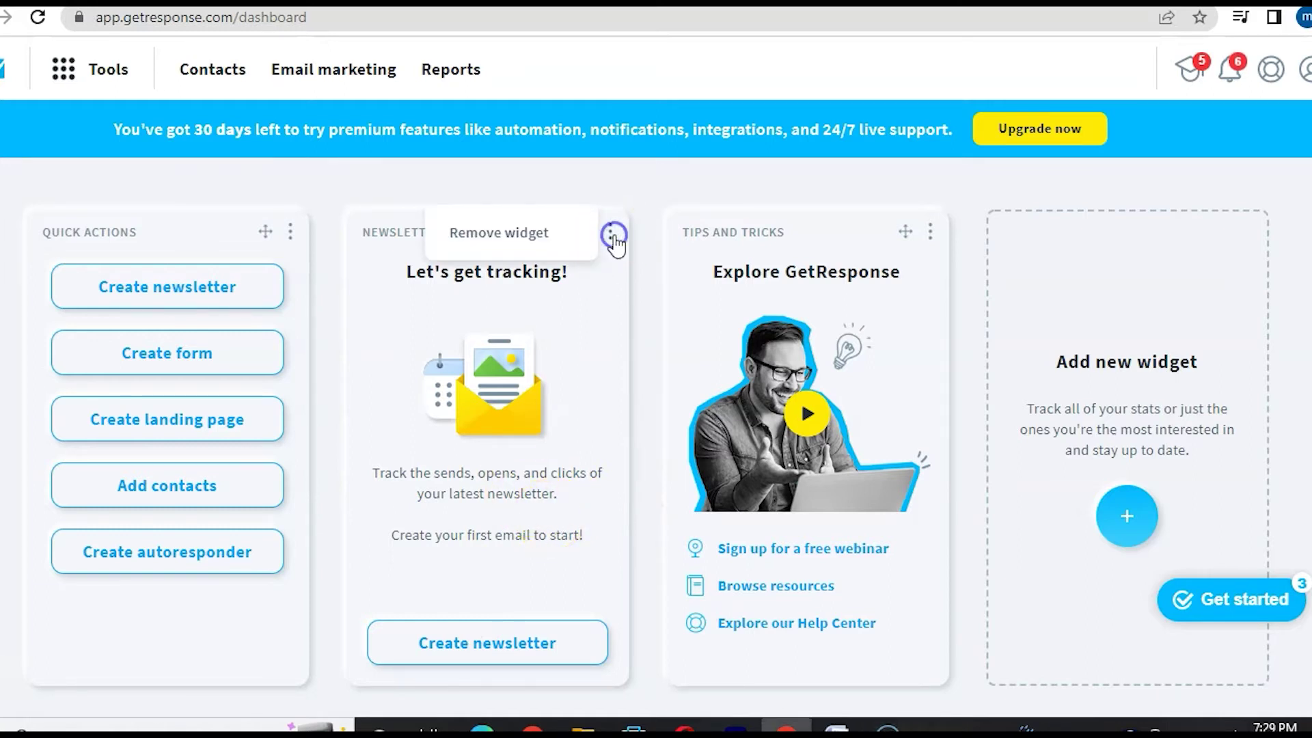
left_click(536, 235)
left_click(770, 232)
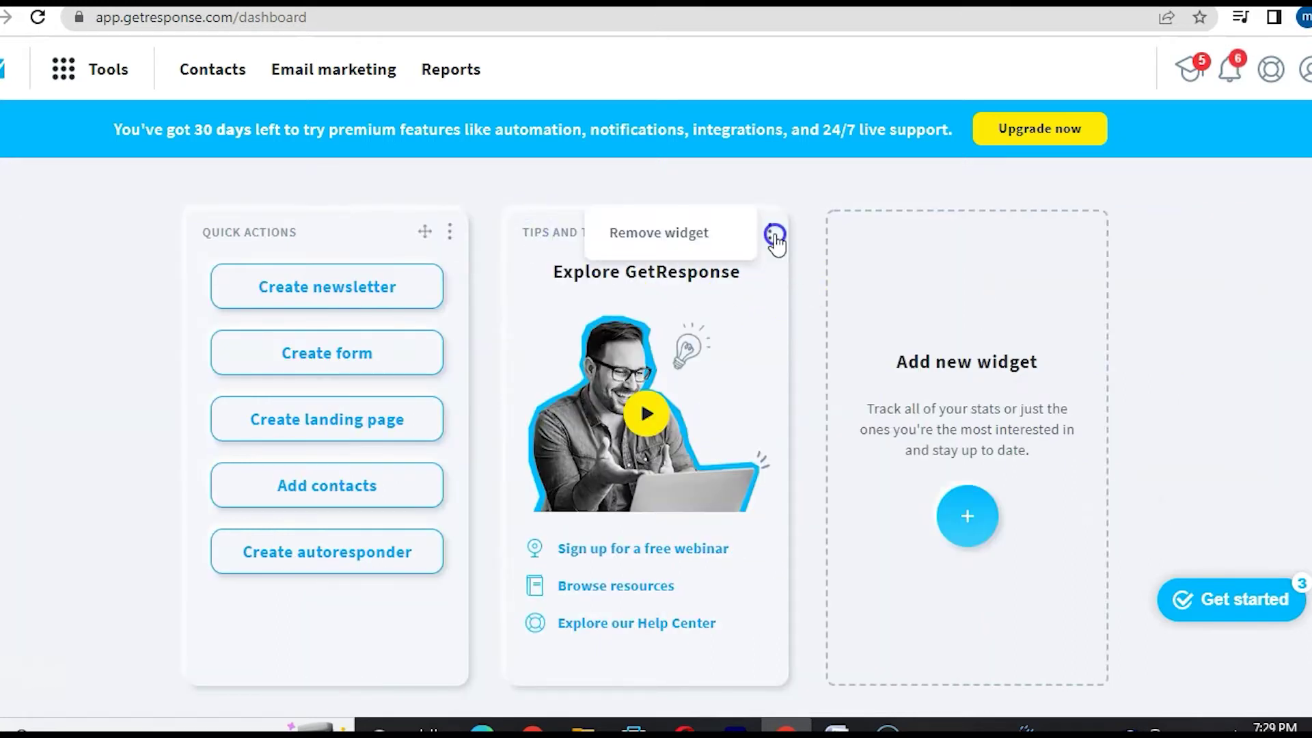
left_click(689, 230)
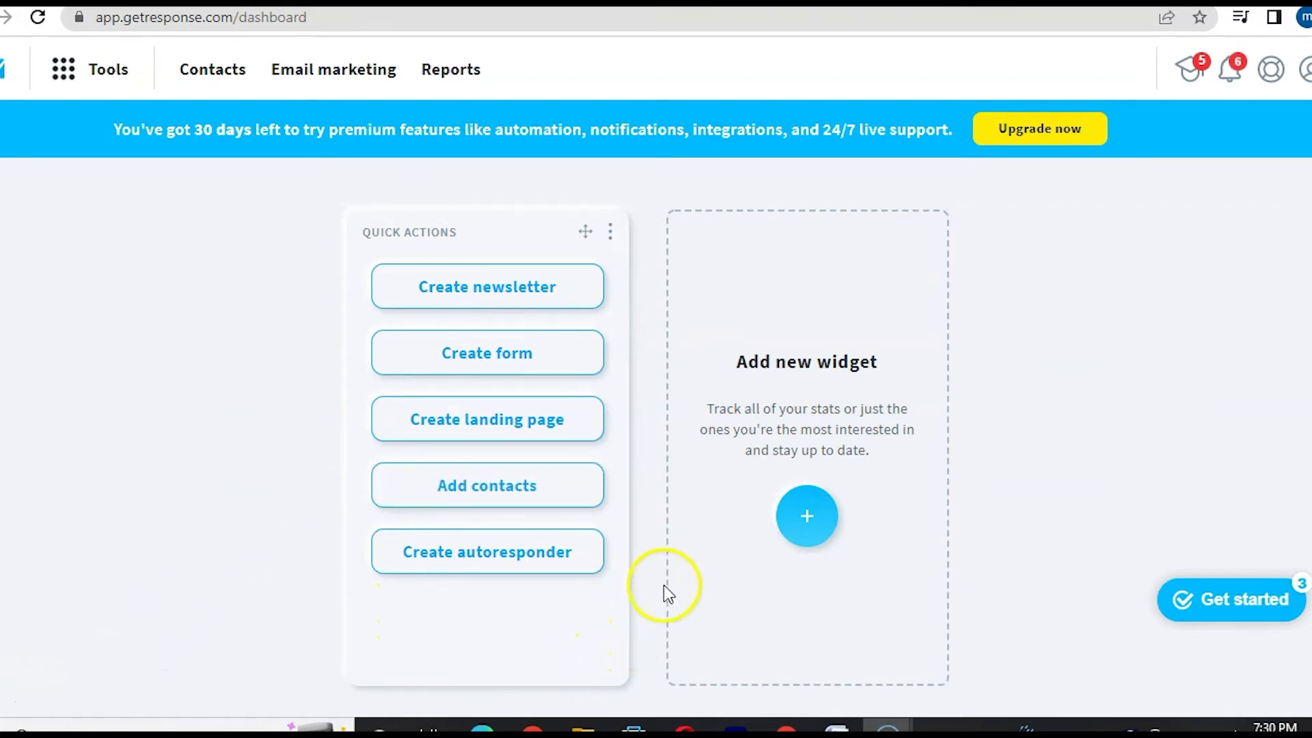
- Add the List size and Last newsletter sent widgets from the Widget library
left_click(804, 500)
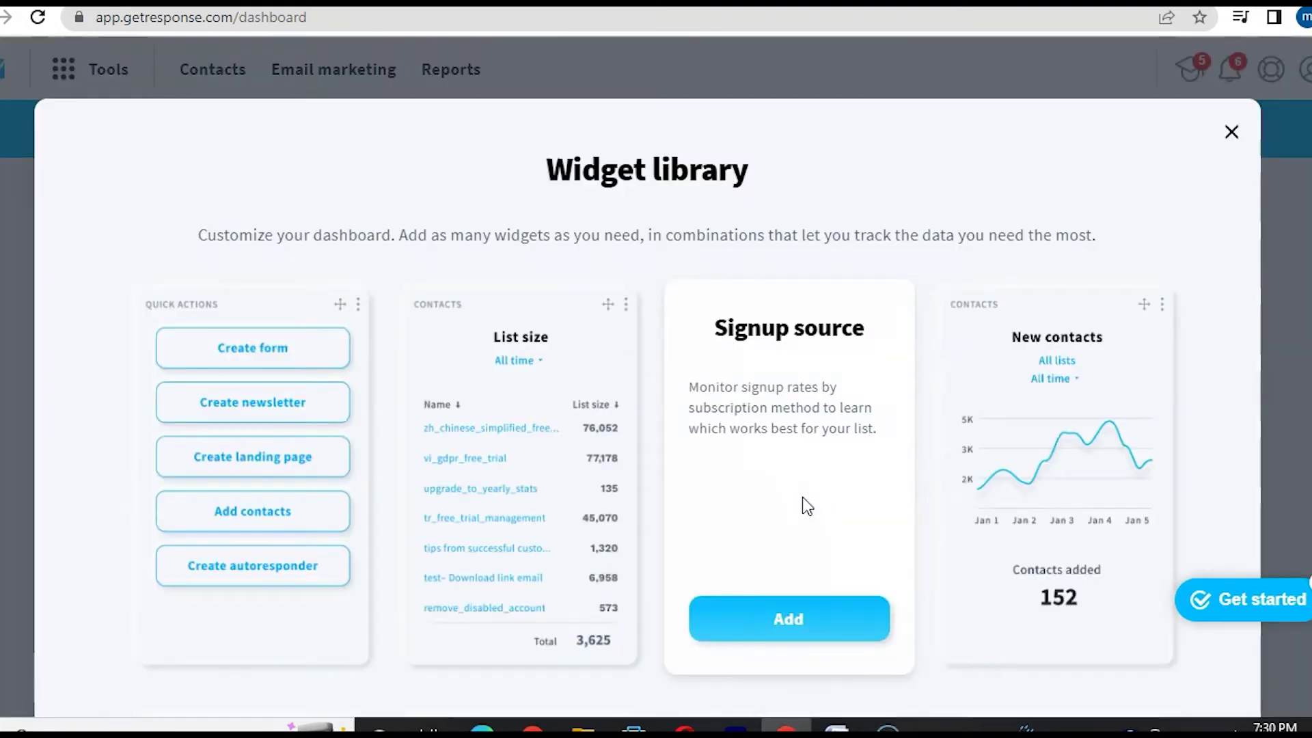
mouse_move(504, 512)
scroll(502, 512, "down", 2)
scroll(500, 509, "down", 10)
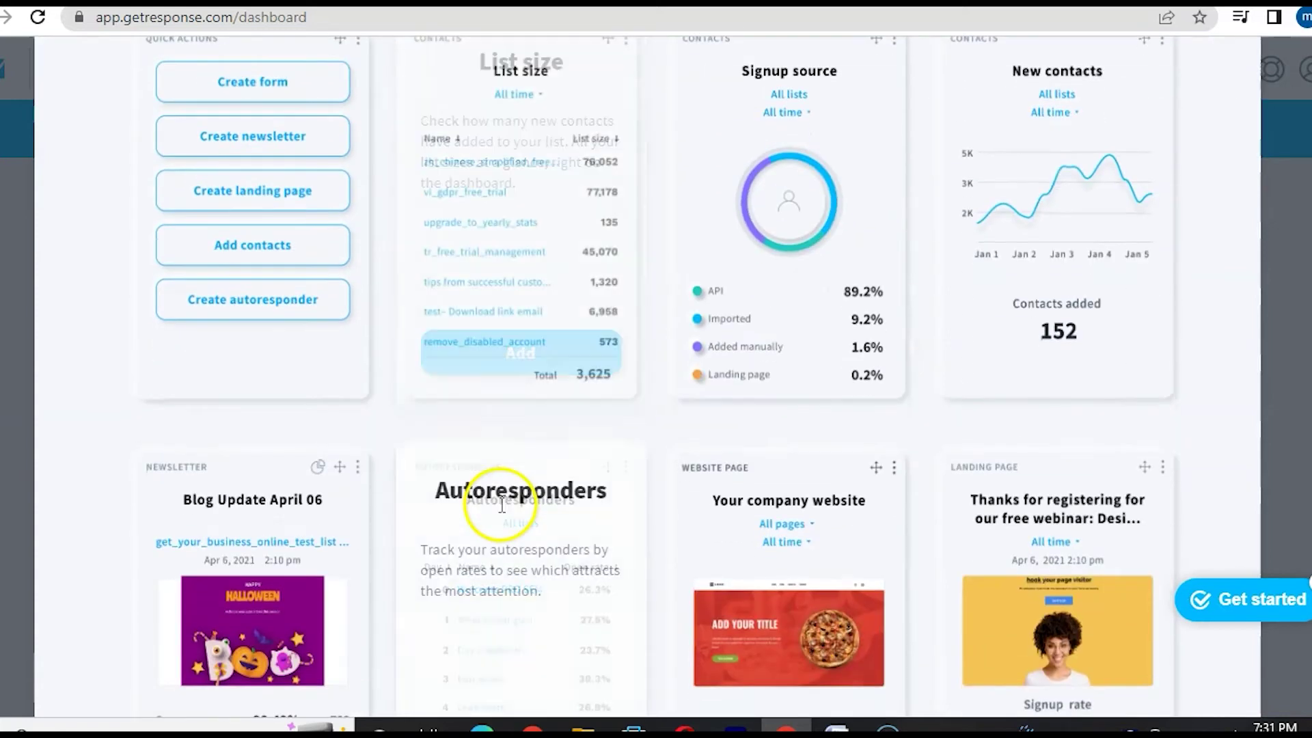
scroll(502, 505, "down", 2)
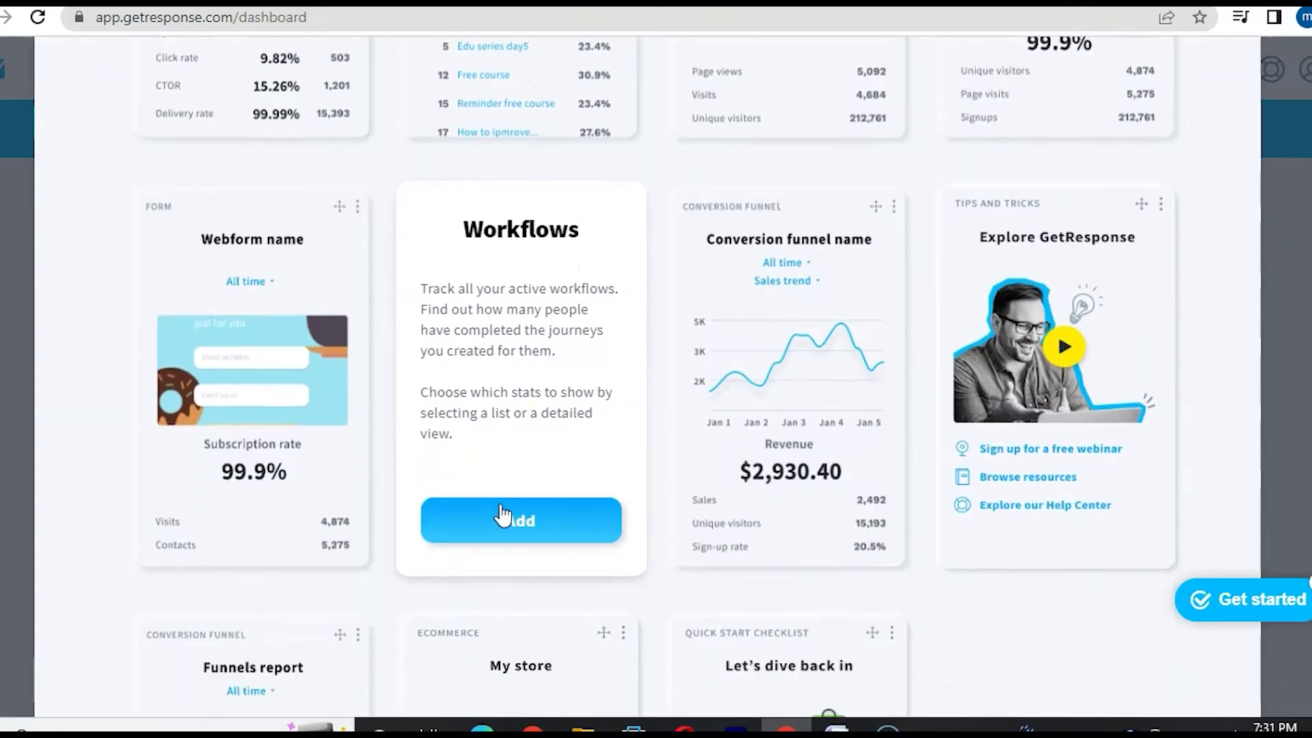
scroll(502, 514, "up", 10)
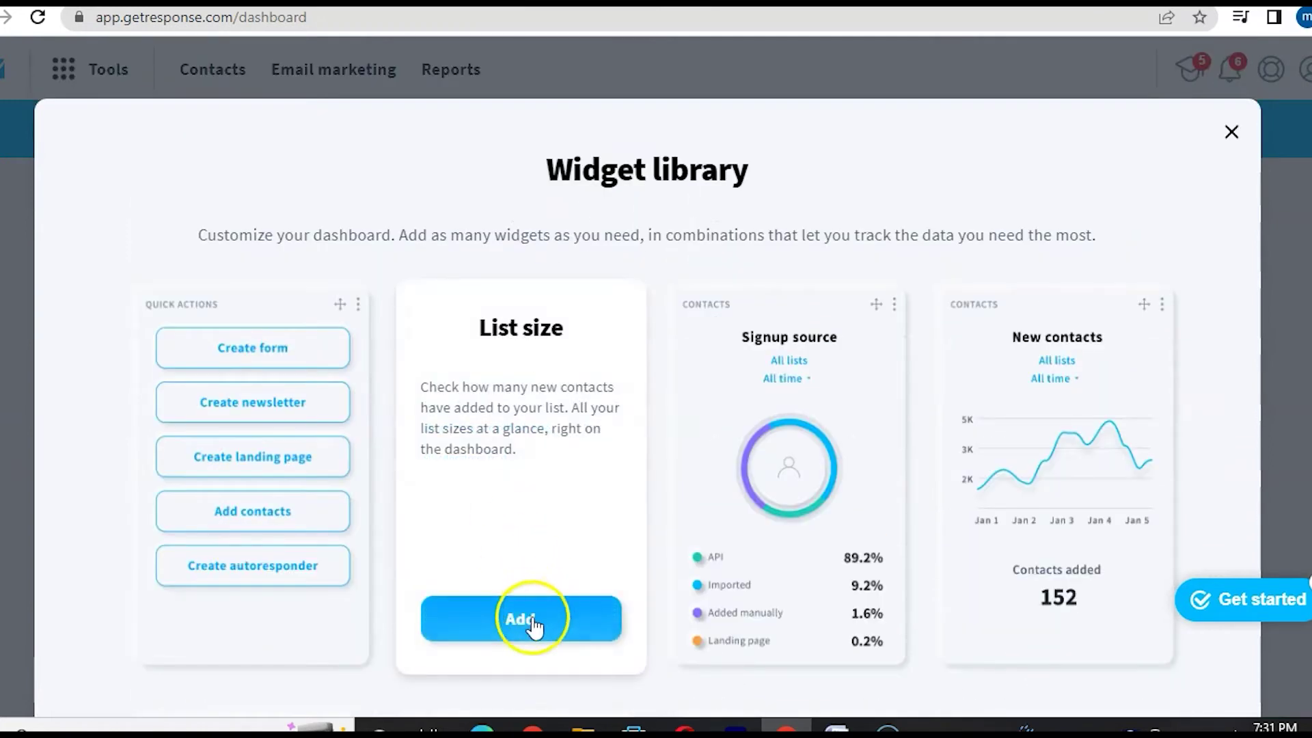
left_click(526, 622)
left_click(978, 464)
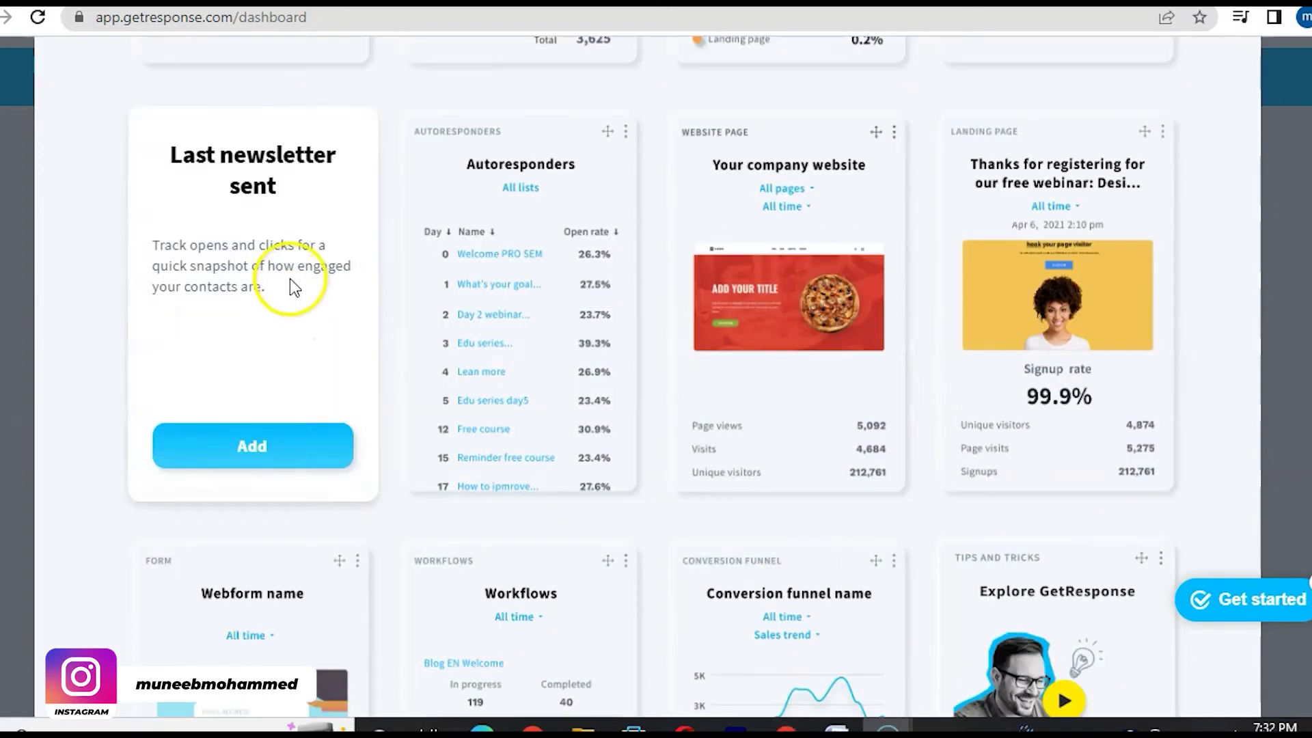
left_click(263, 443)
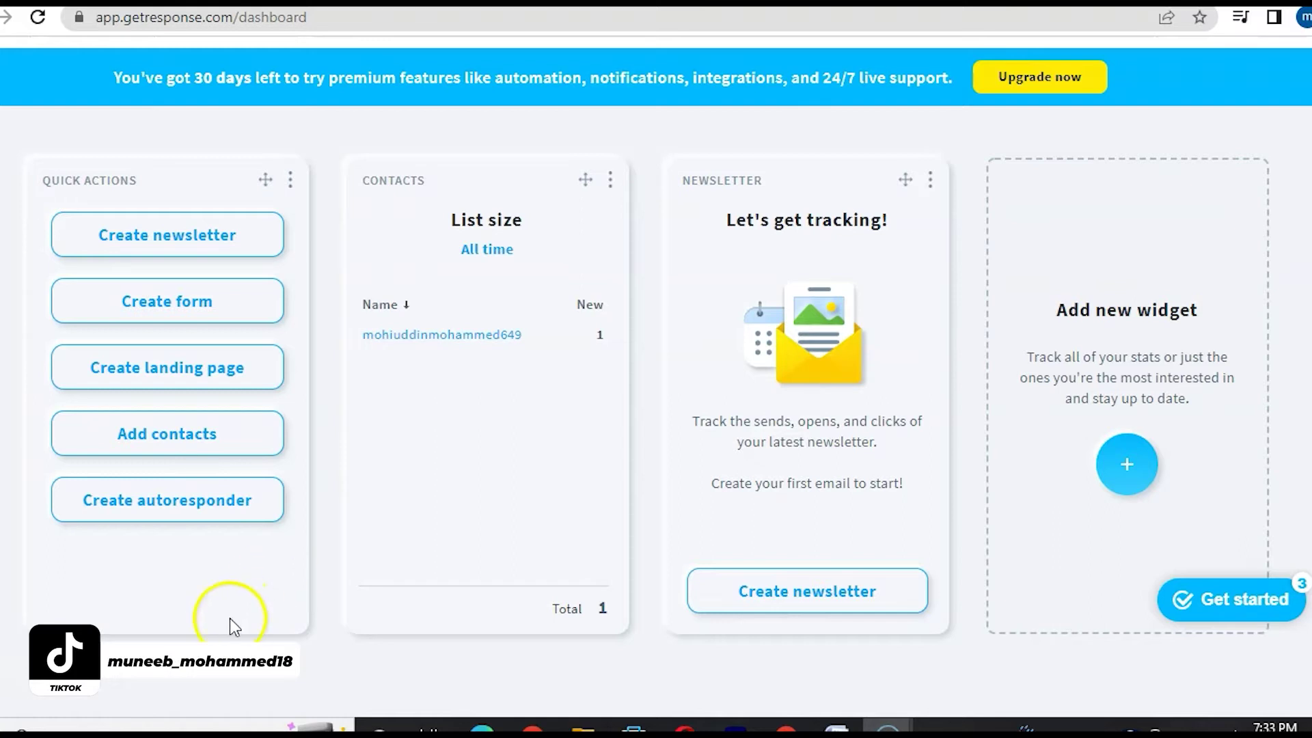
- Add the Autoresponders widget from the Widget library
left_click(1128, 456)
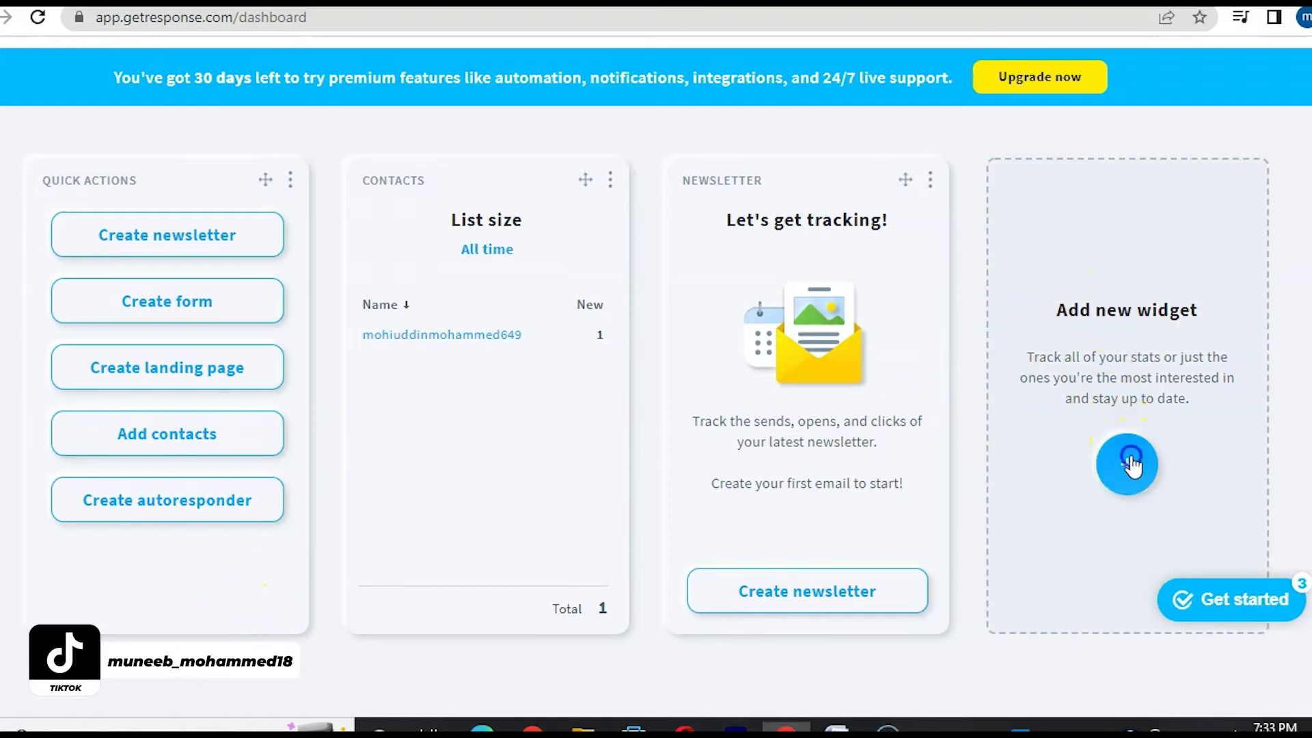
scroll(555, 406, "down", 6)
mouse_move(552, 406)
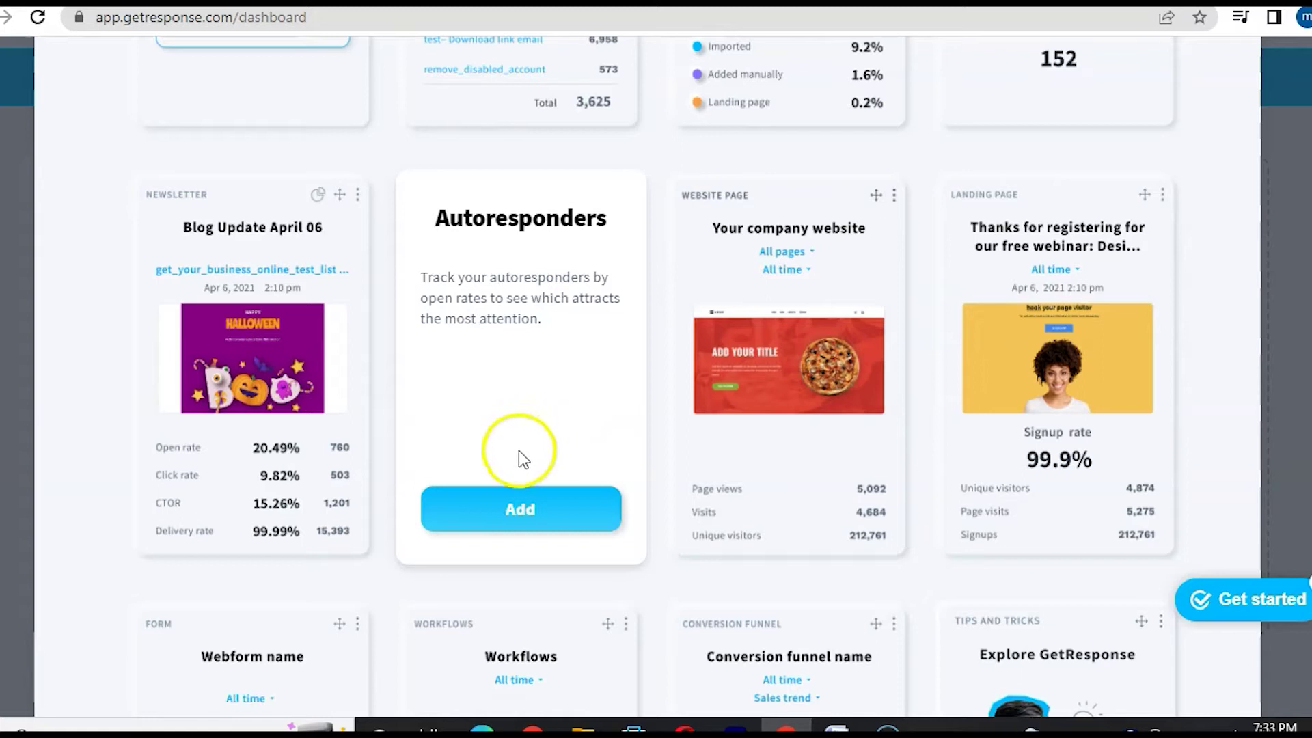
left_click(504, 527)
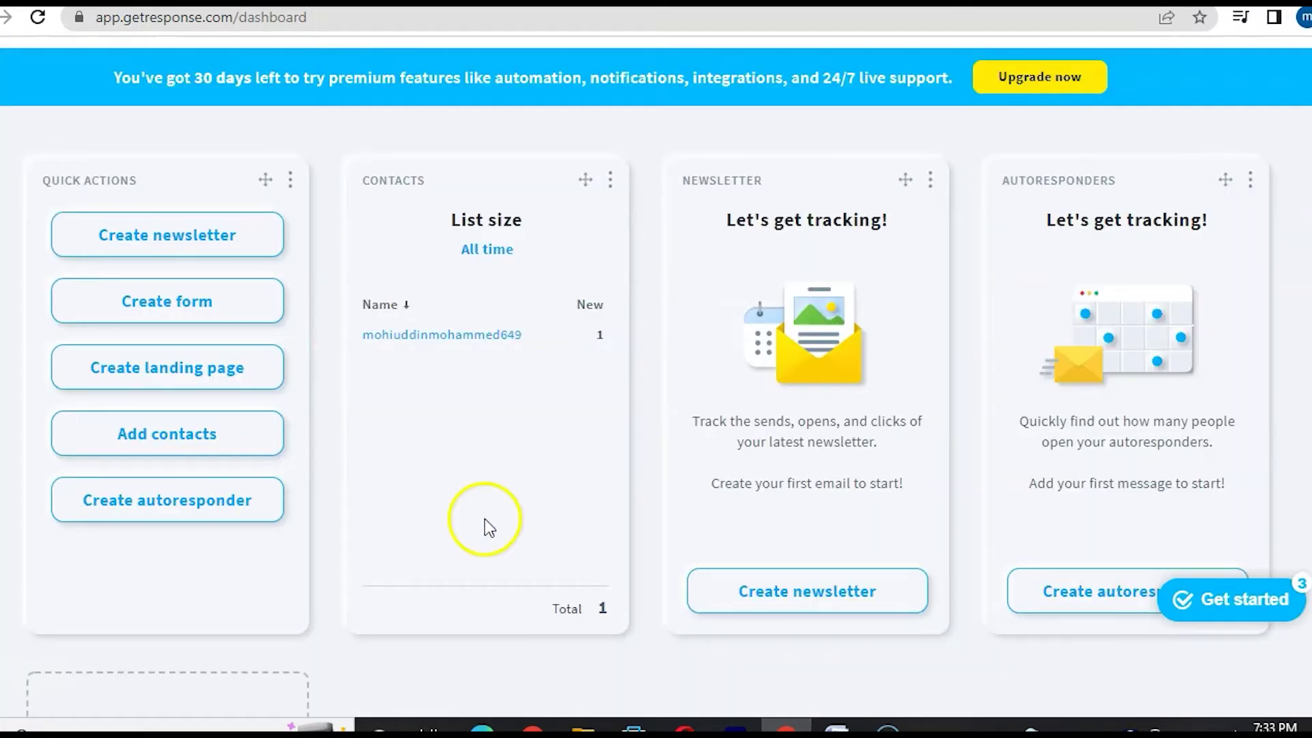
- Add the Workflows widget and review the updated dashboard
scroll(507, 525, "down", 7)
left_click(164, 448)
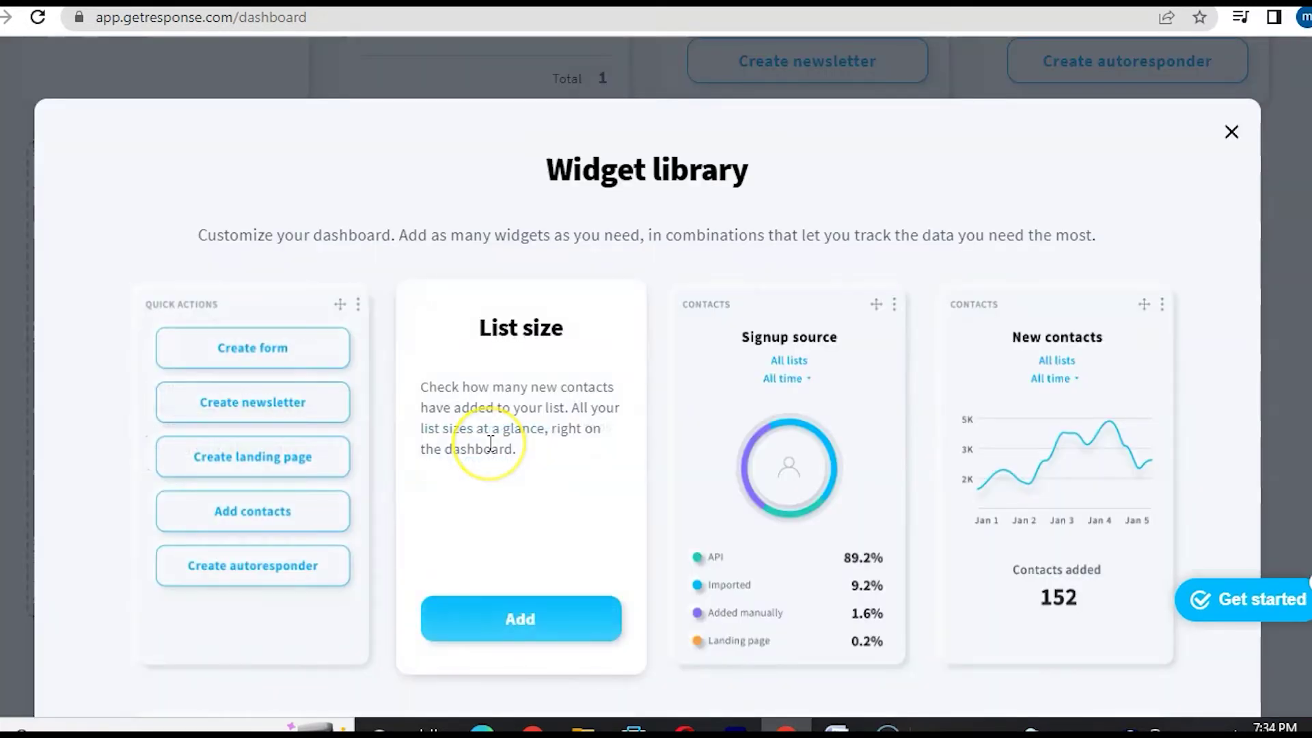
scroll(489, 442, "down", 6)
scroll(489, 442, "down", 7)
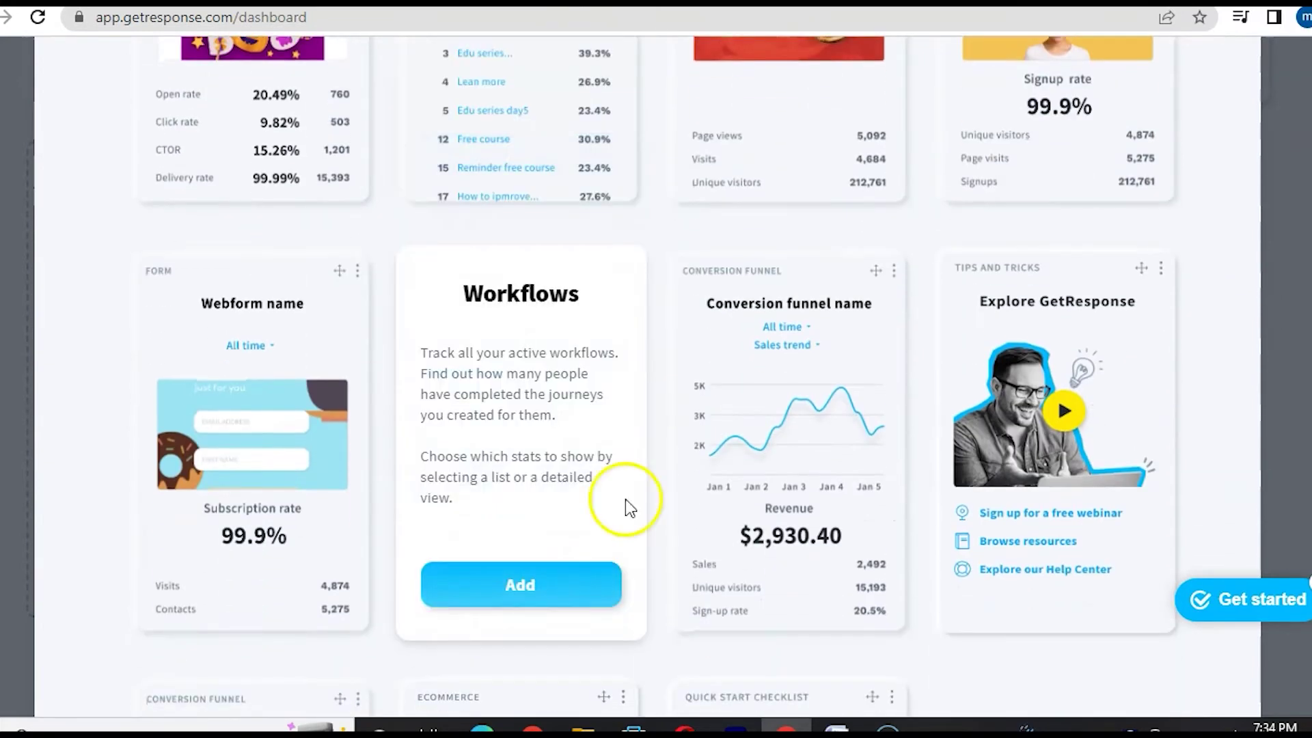
left_click(522, 599)
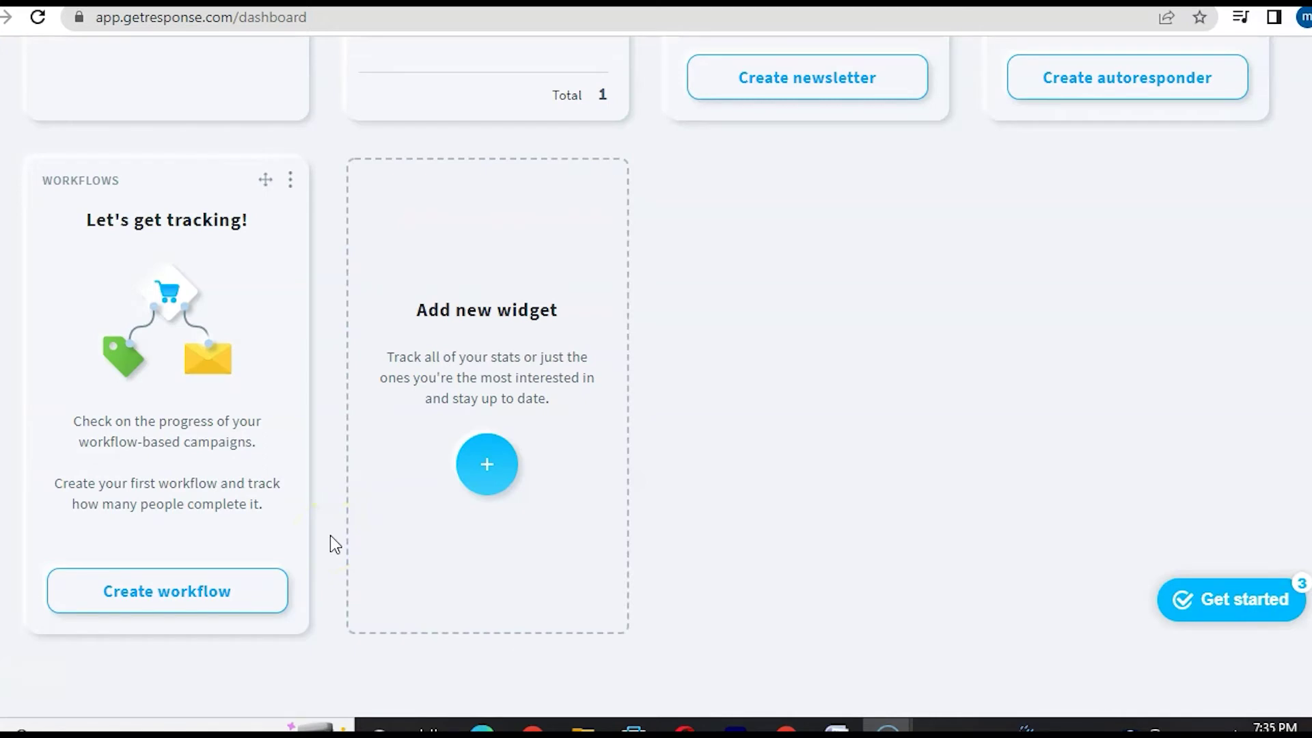
scroll(339, 458, "up", 3)
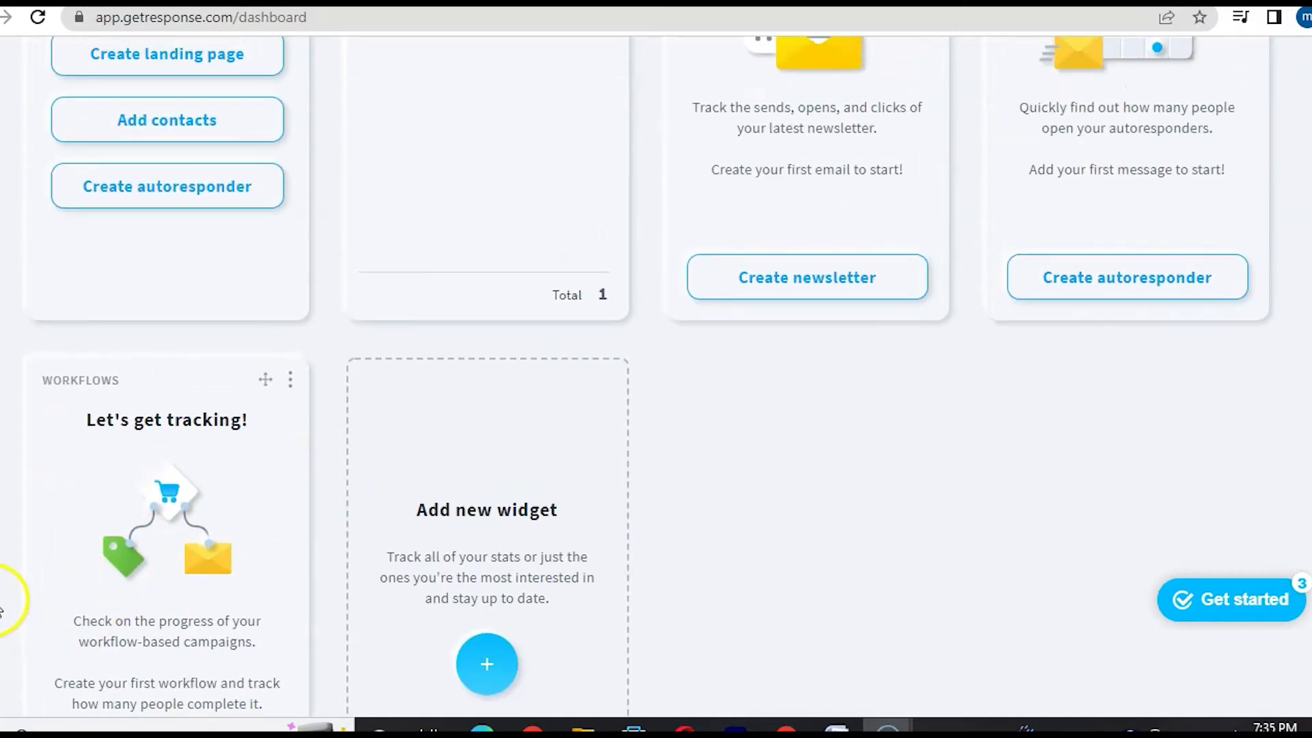
scroll(215, 574, "down", 1)
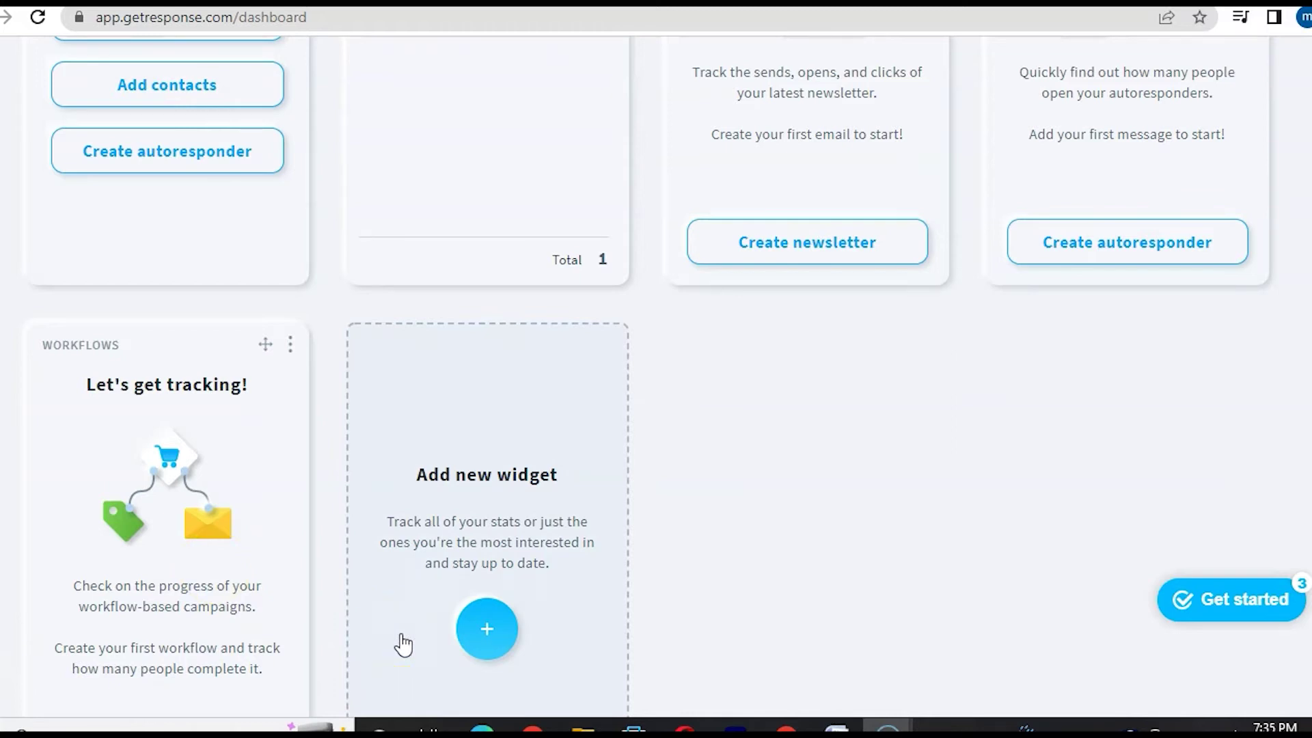
scroll(403, 644, "up", 1)
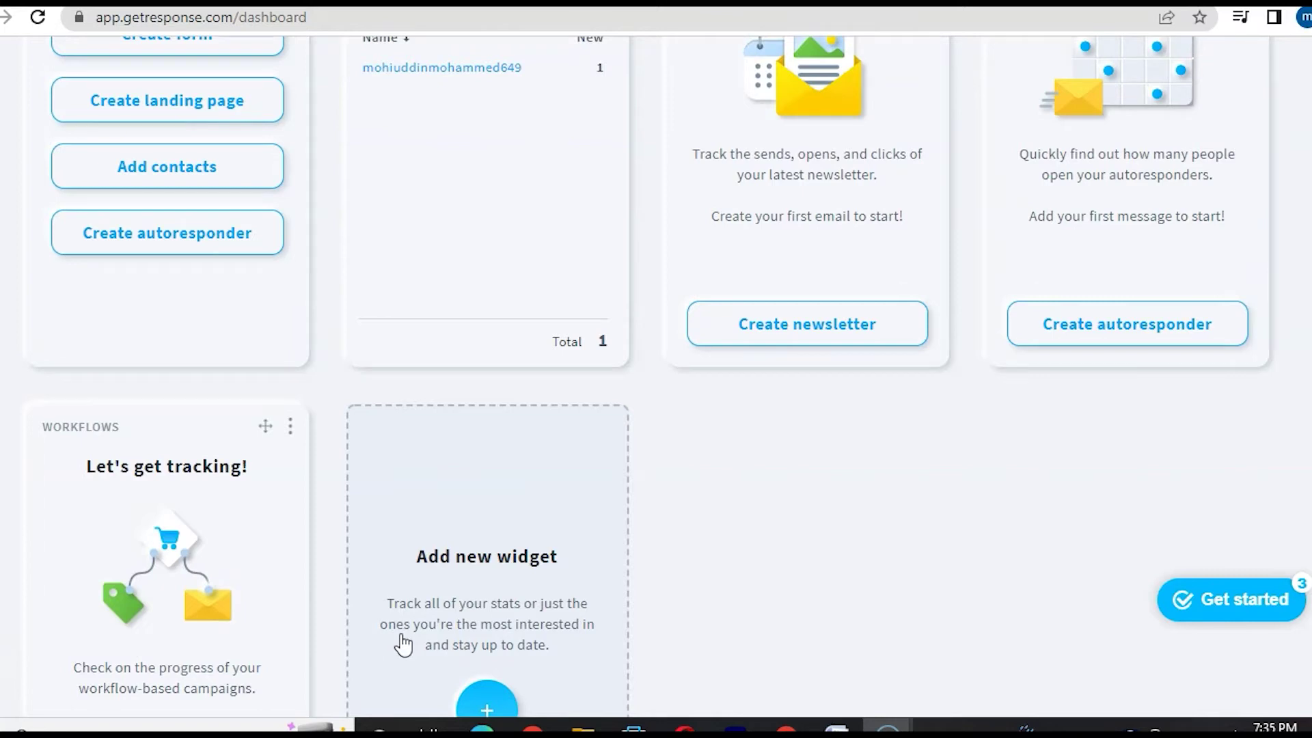
scroll(406, 615, "up", 4)
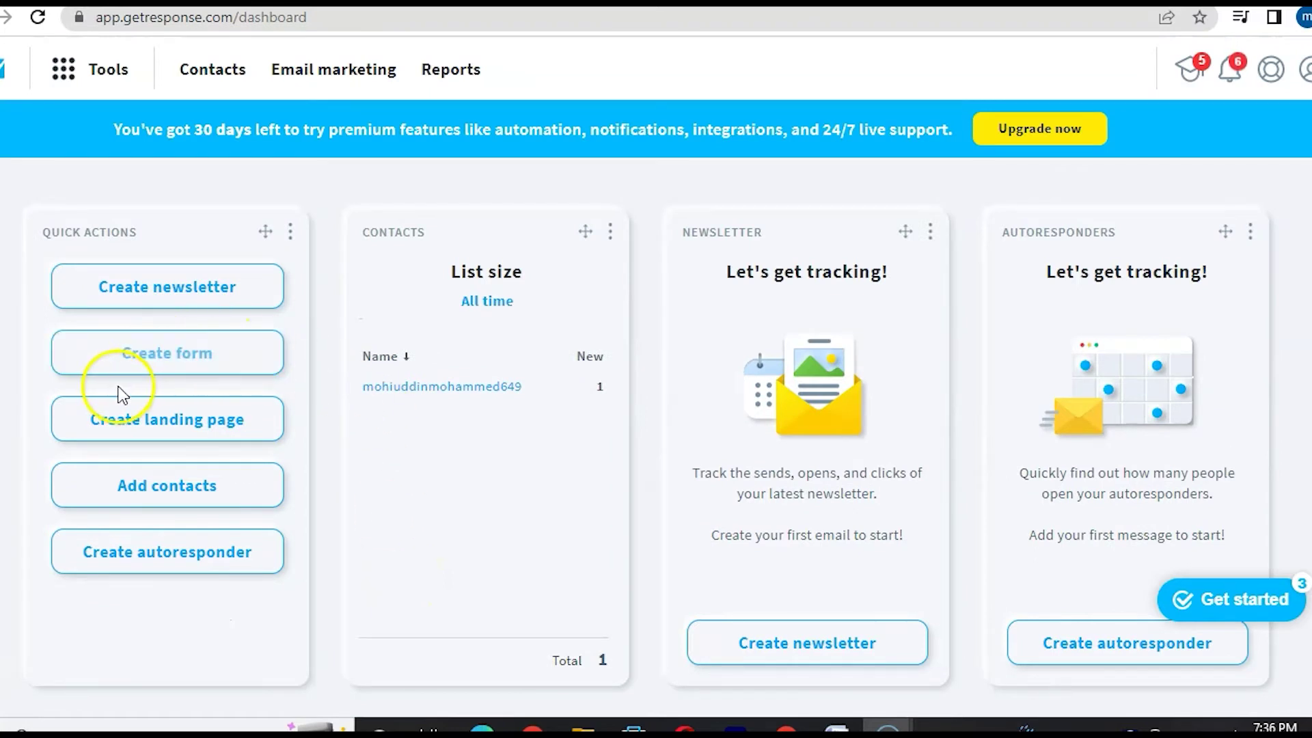
- Go to Contacts from the Tools menu
left_click(103, 69)
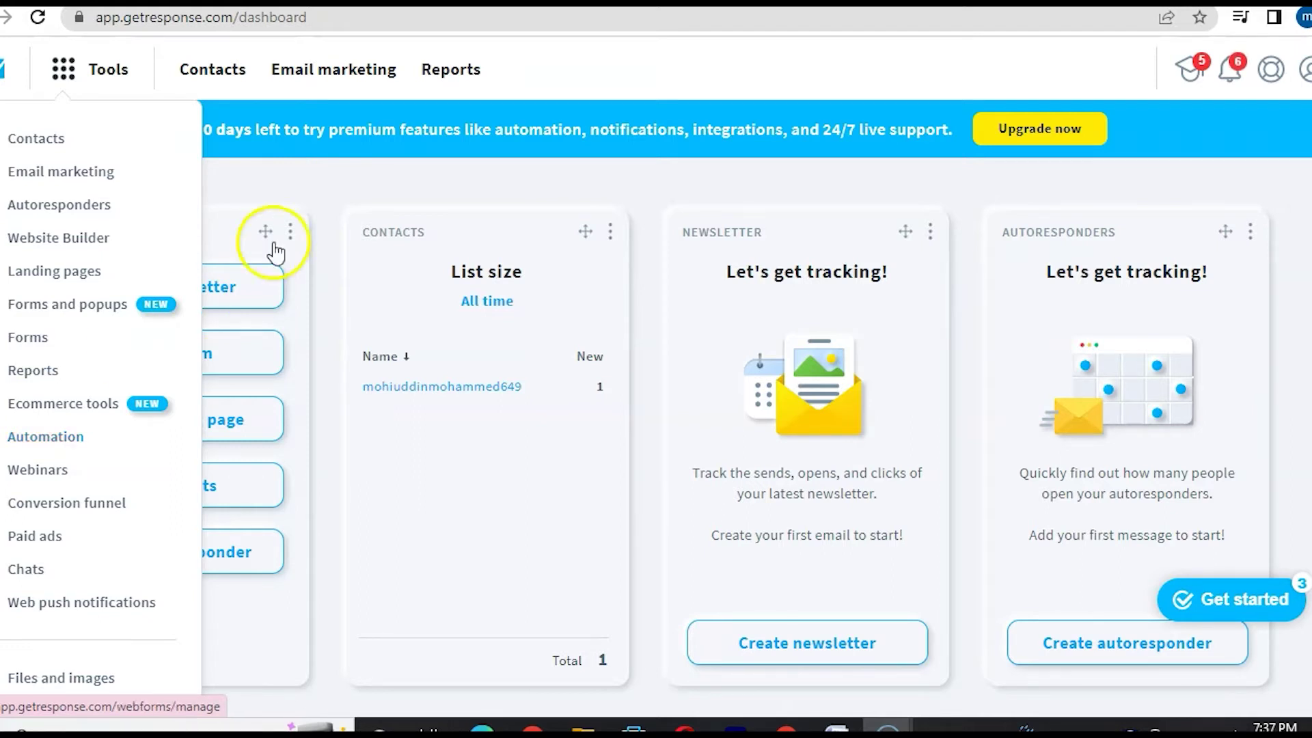
left_click(214, 80)
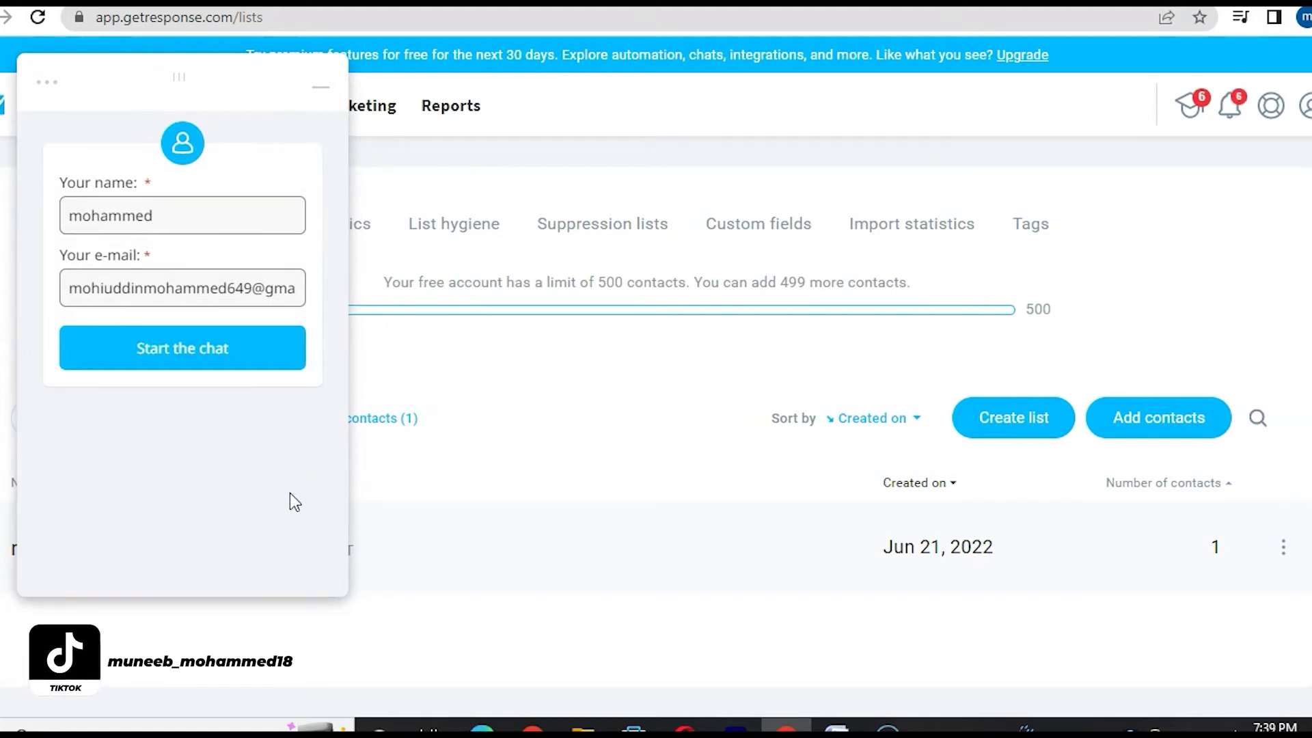
- Dismiss the support chat window covering the Contacts Lists page
left_click(168, 505)
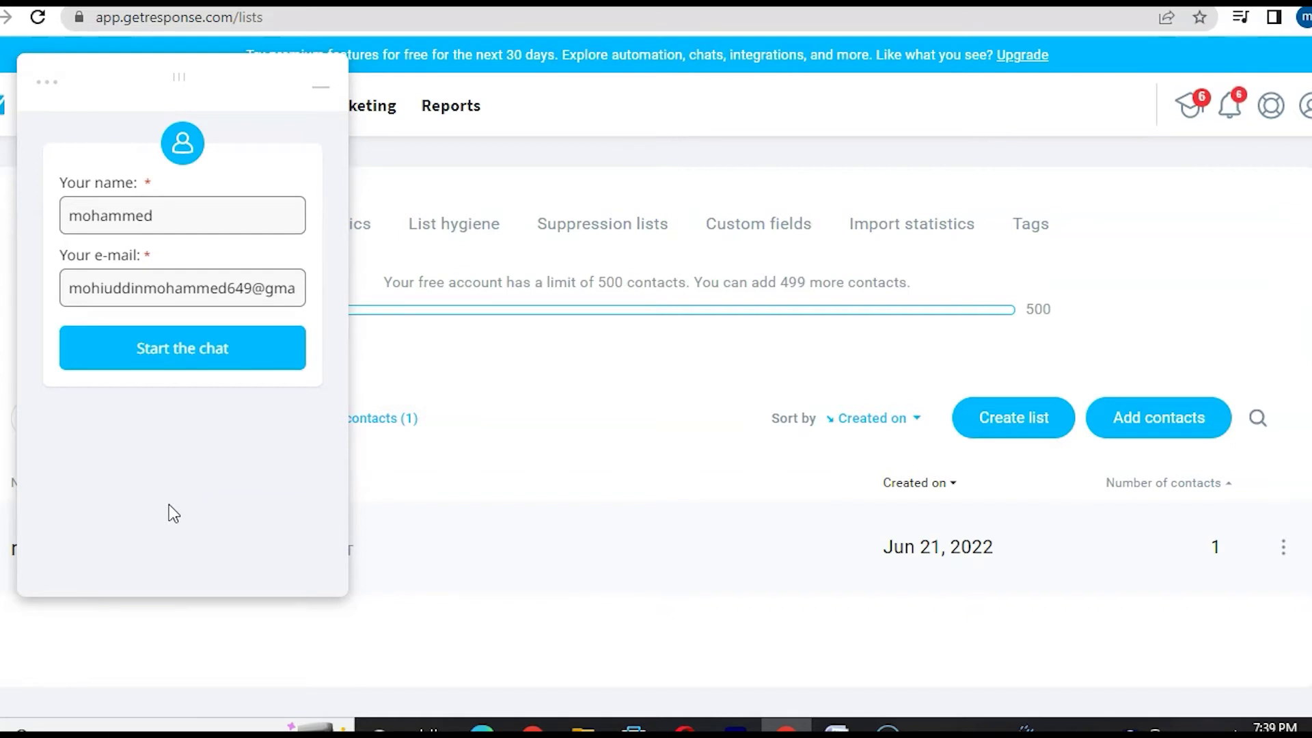
left_click(408, 537)
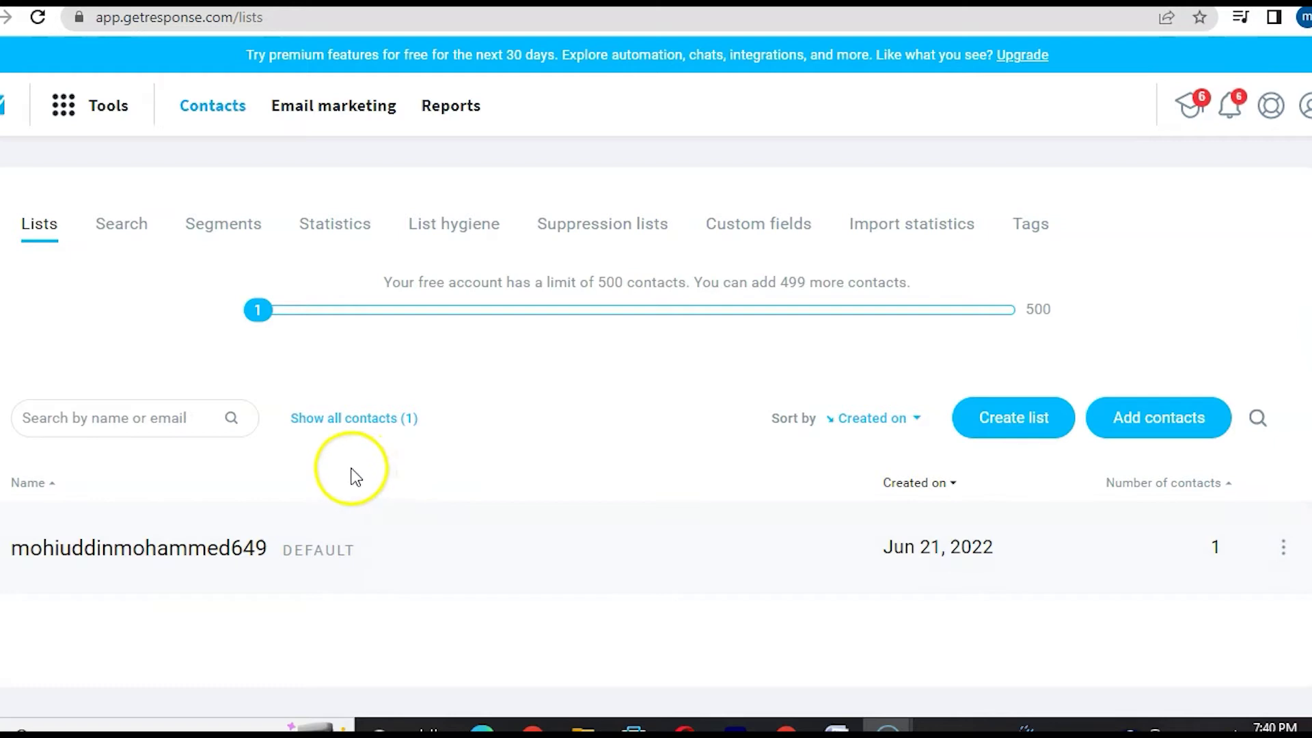
- Go to Manage account > Email addresses and begin adding a new sender address
left_click(1305, 108)
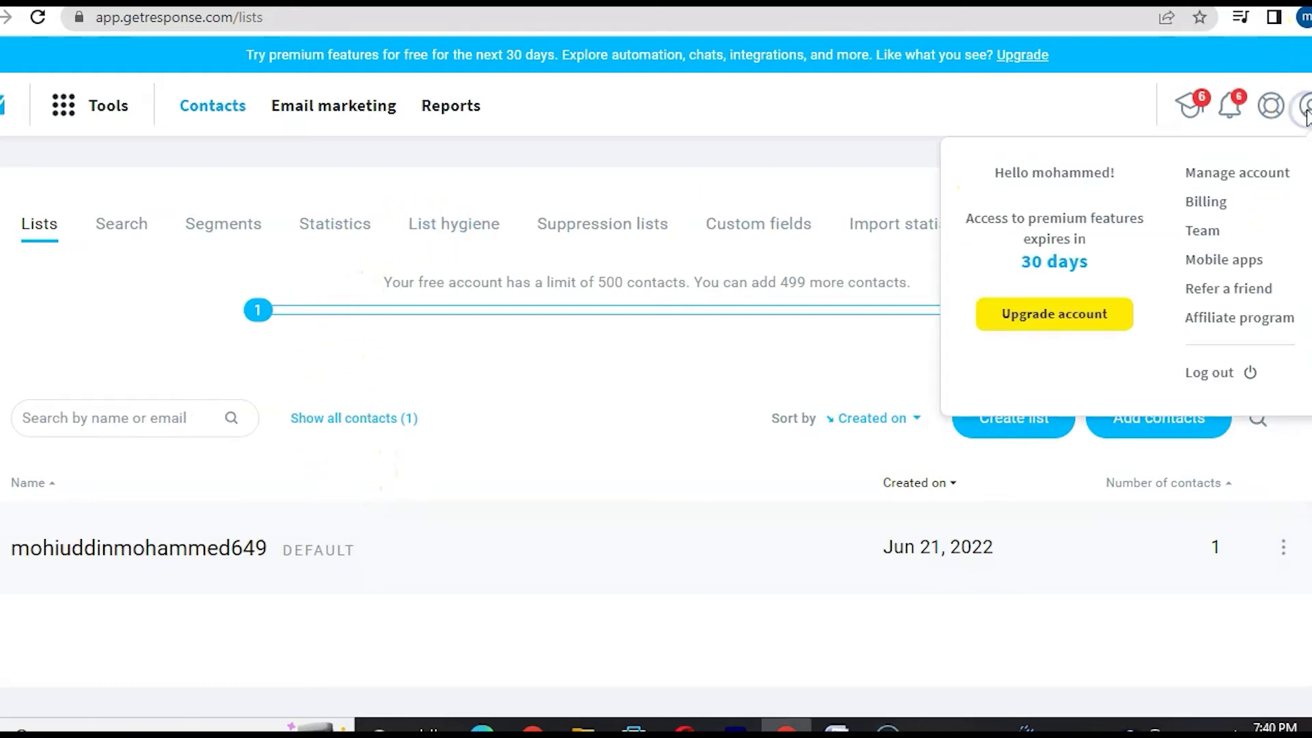
left_click(1257, 172)
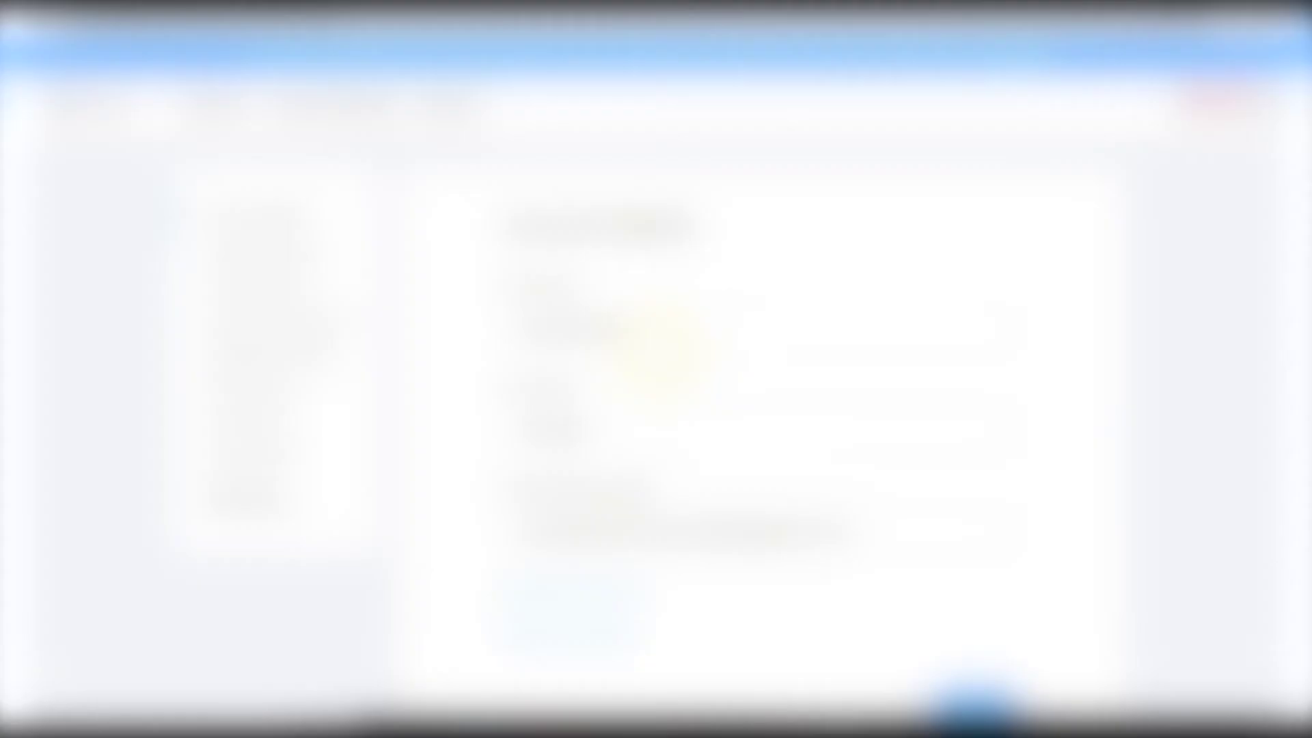
left_click(280, 291)
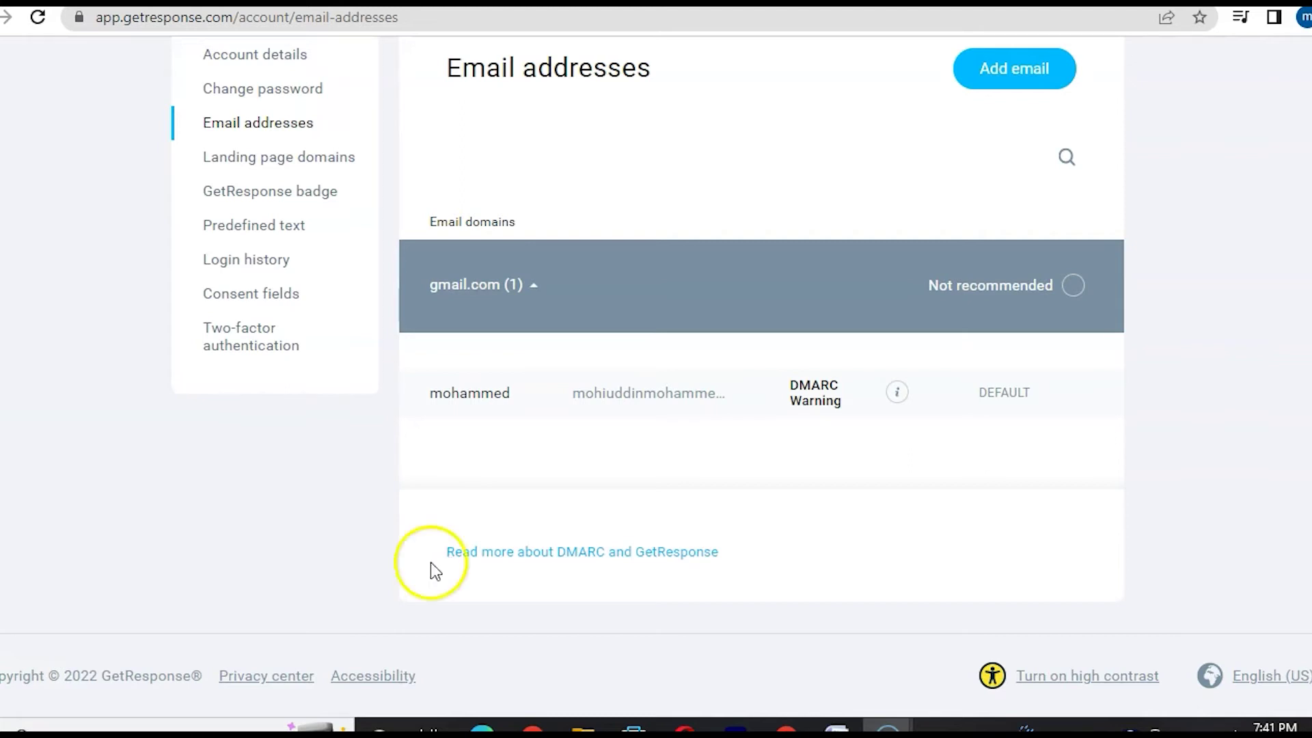
left_click(1014, 68)
- Enter the sender's name and e-mail address in the dialog and add it
left_click(444, 295)
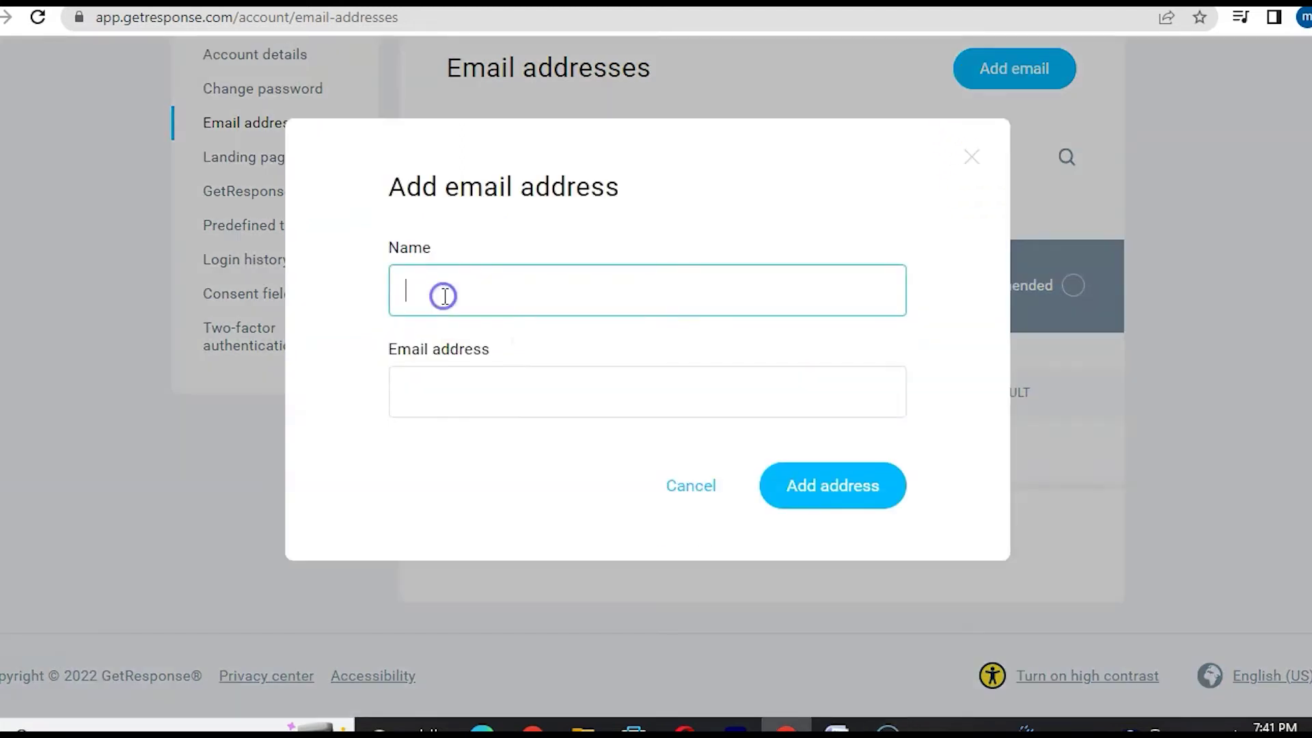
type("mohammed")
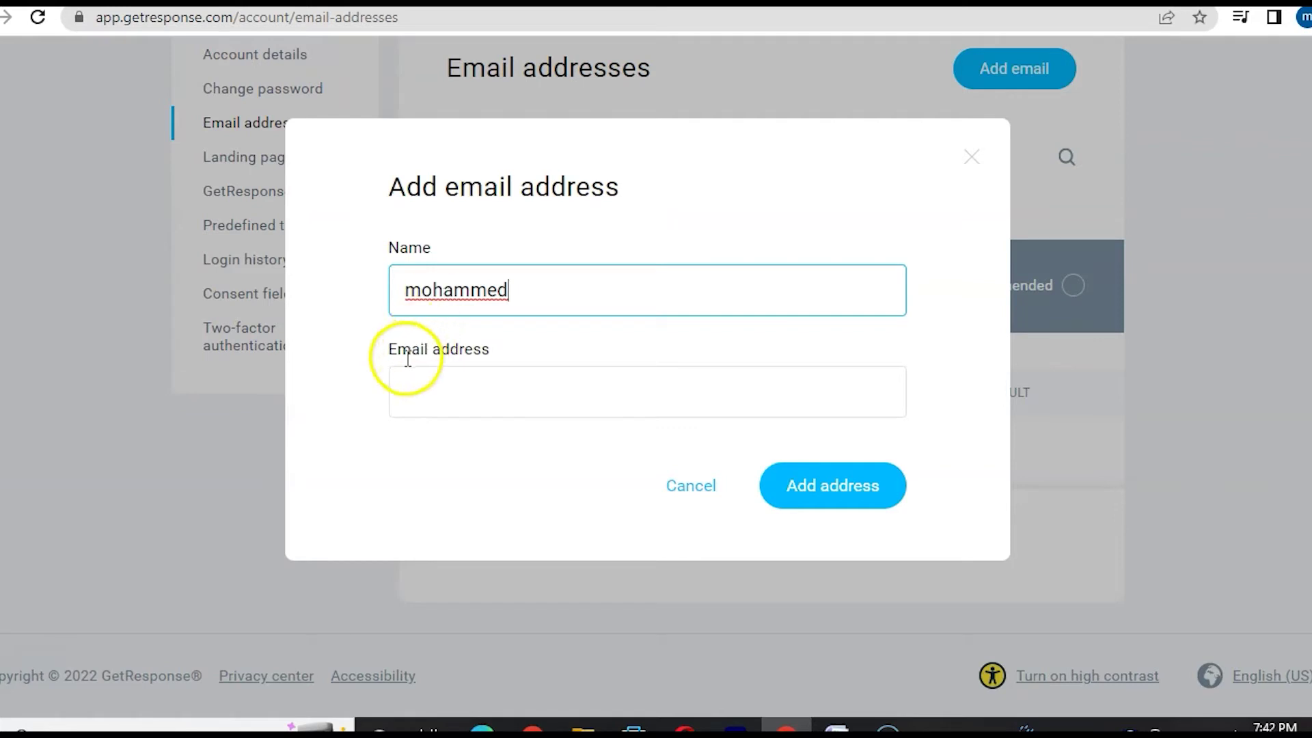
left_click(453, 395)
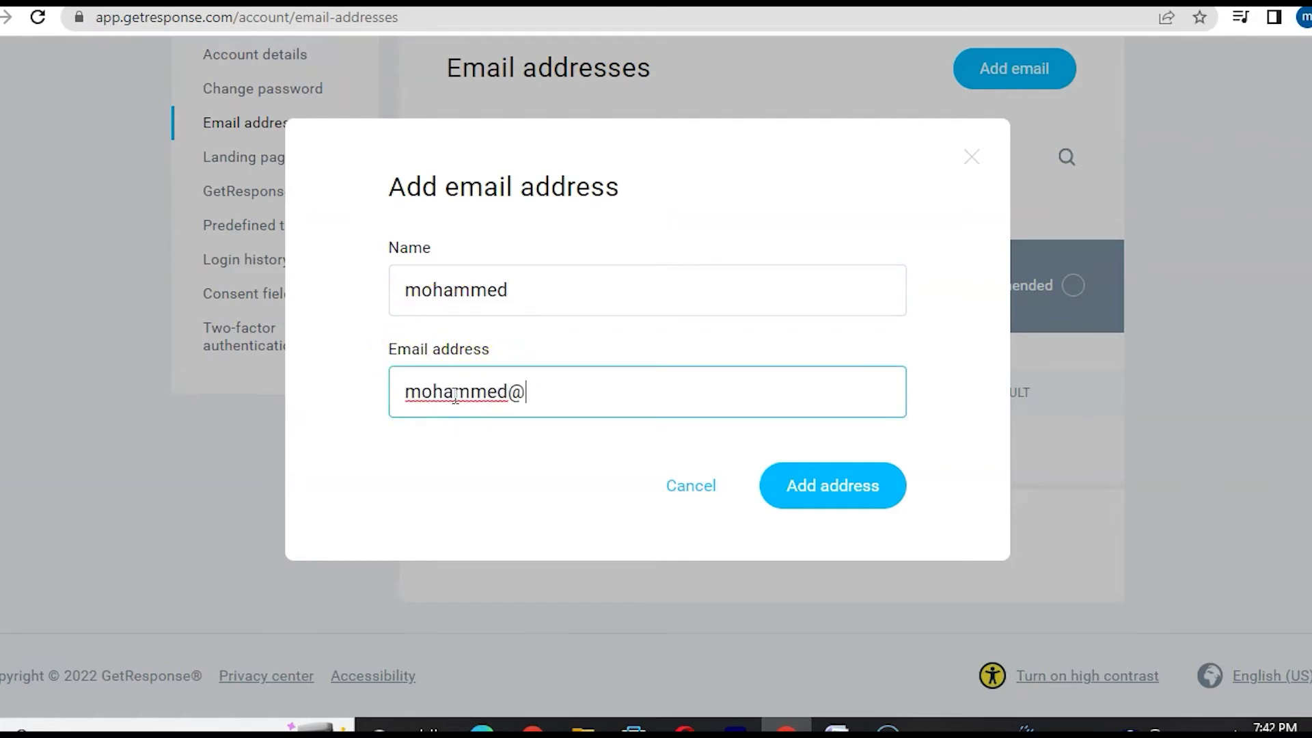
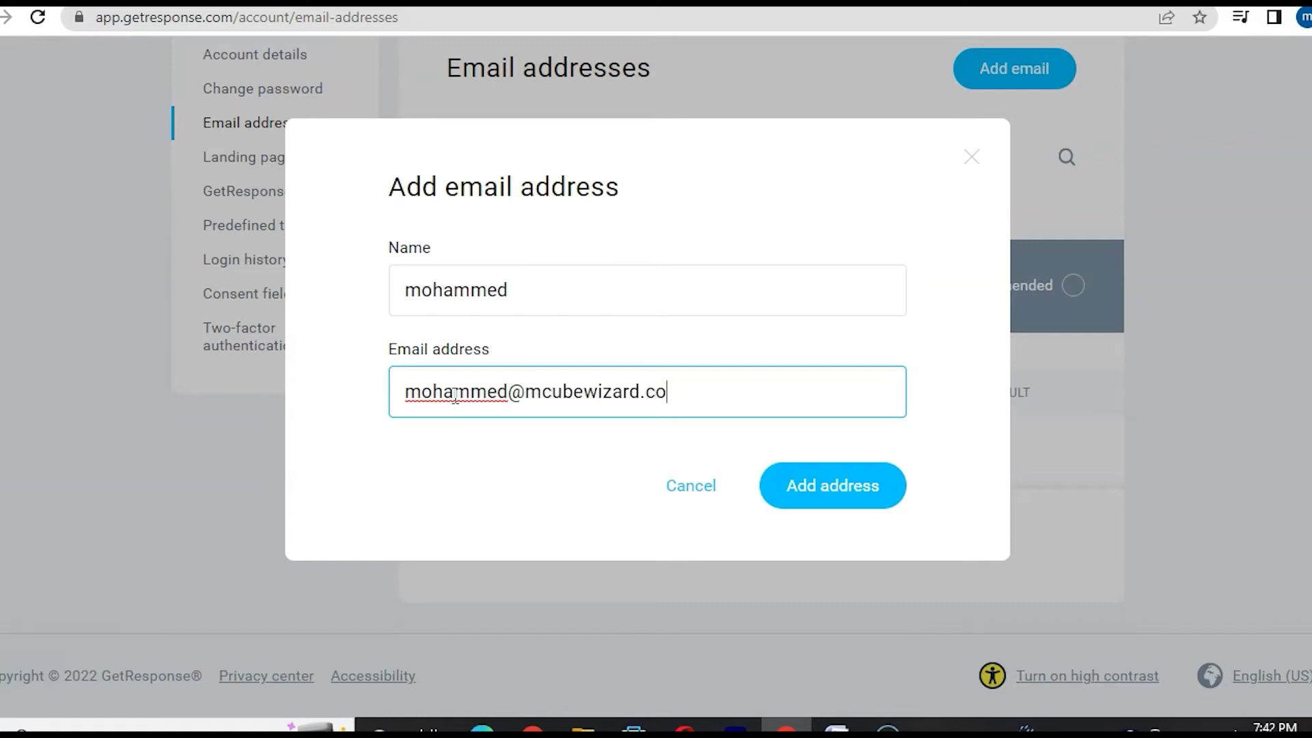
left_click(844, 490)
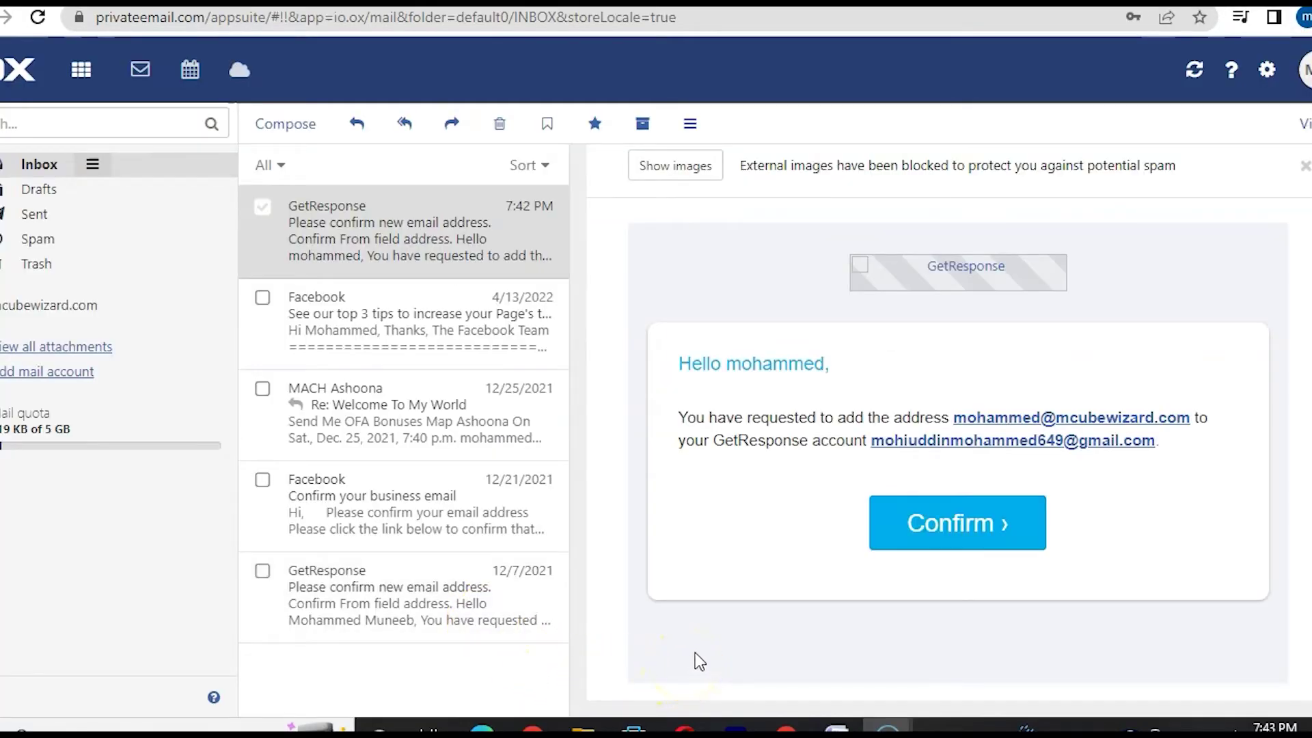
- Confirm the new sender address from GetResponse's verification email
left_click(935, 530)
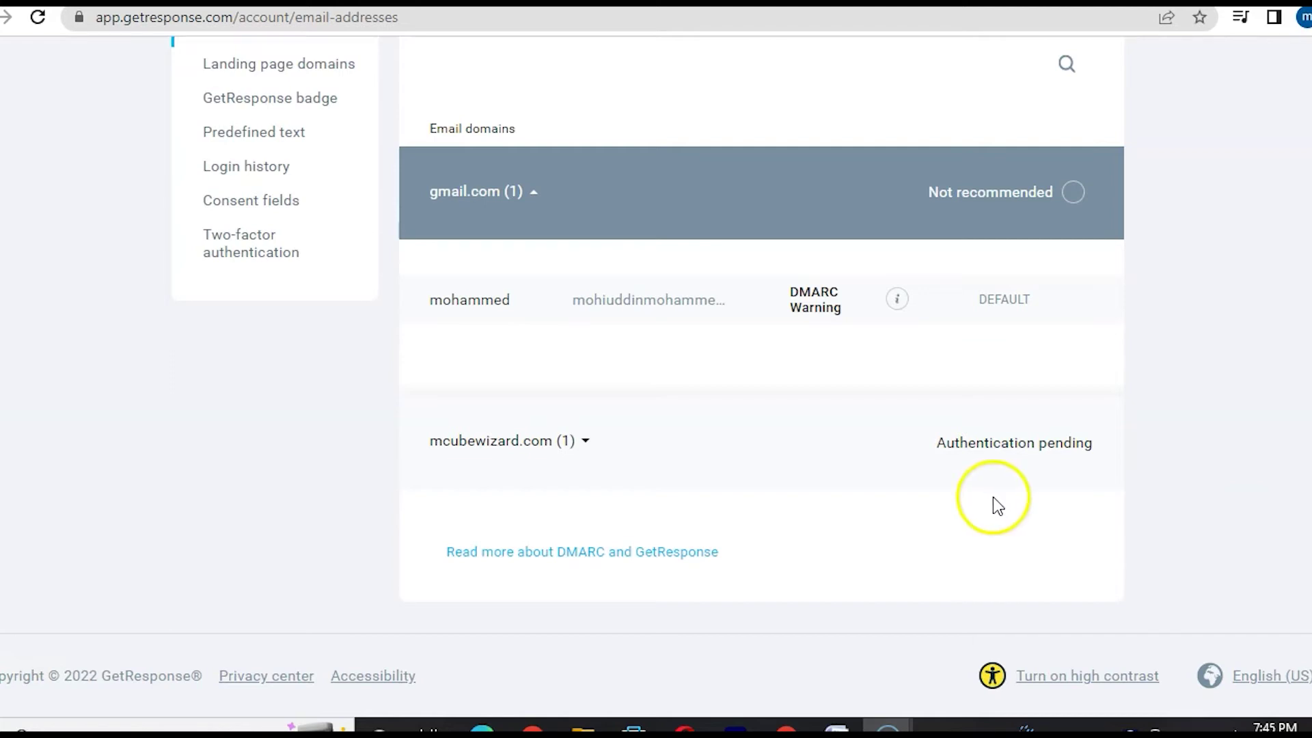
- Set the confirmed mcubewizard.com address as the account's default sender
left_click(1000, 444)
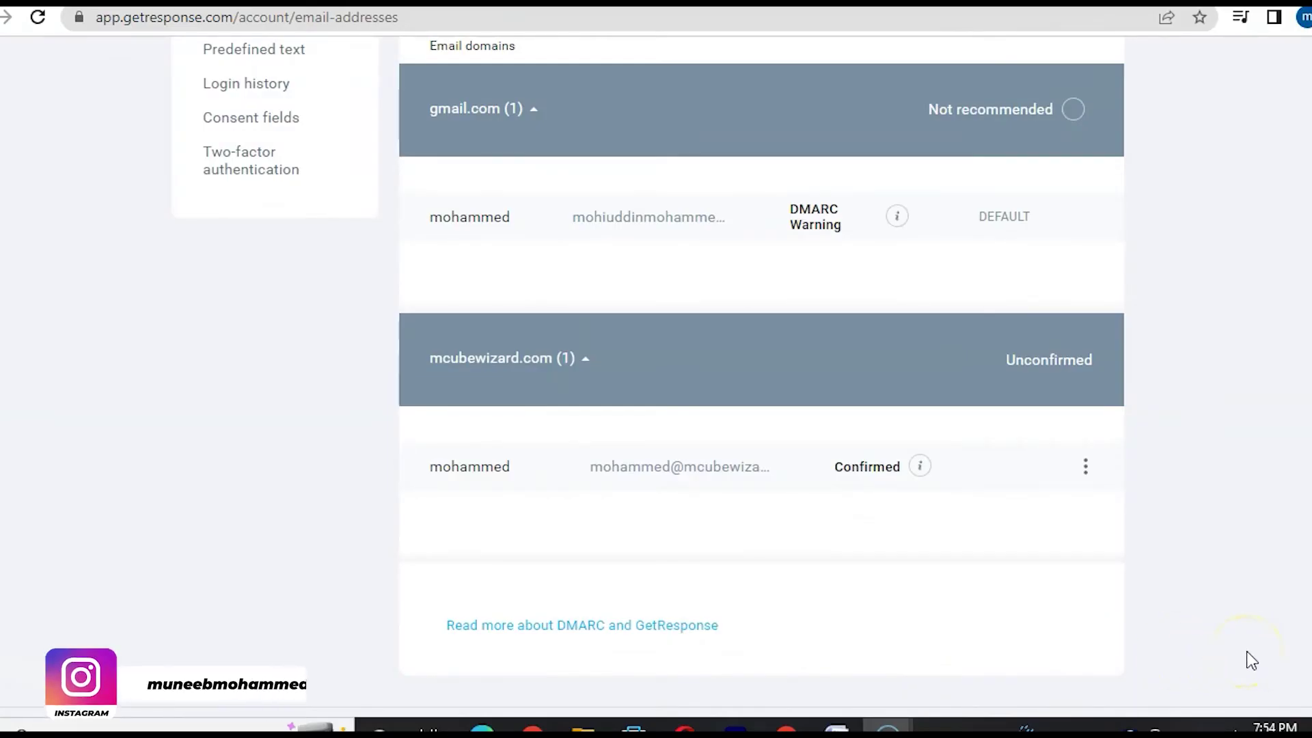
left_click(1086, 467)
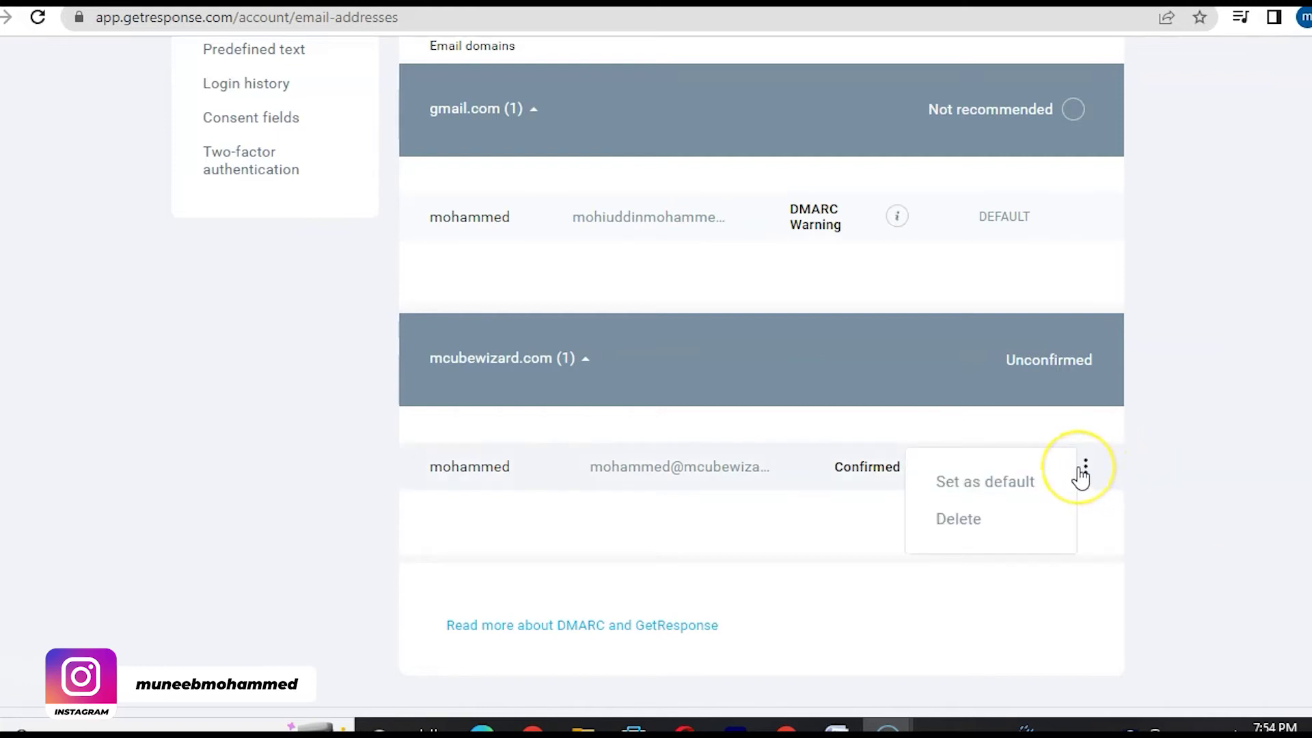
left_click(1009, 483)
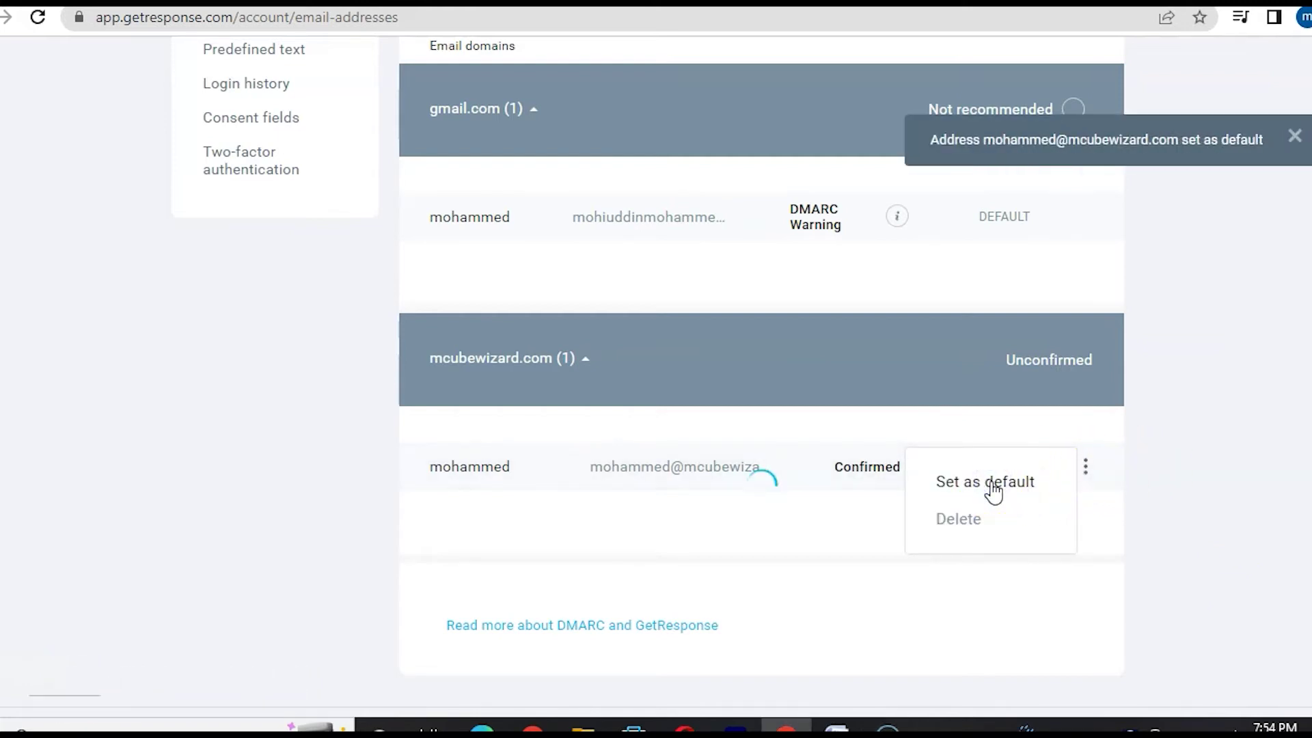
scroll(237, 533, "up", 5)
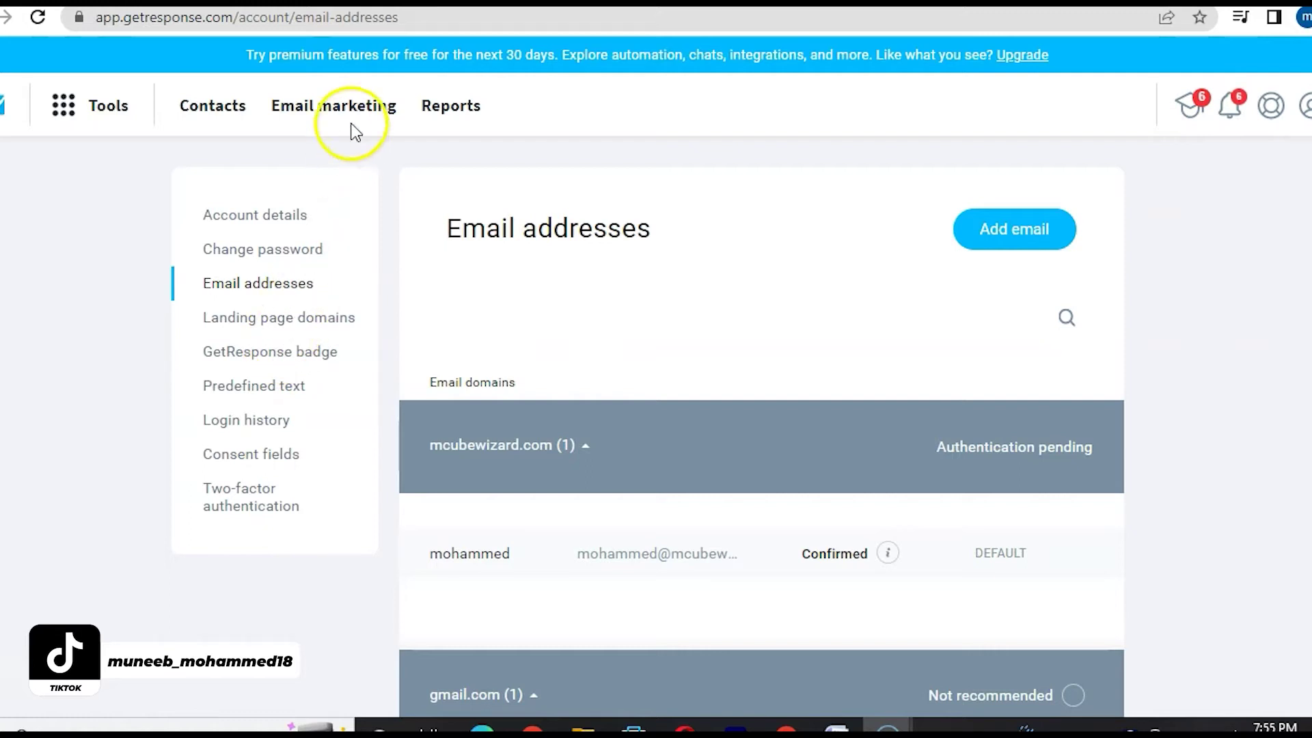
- From Contacts, open the Settings page of the default contact list
left_click(211, 111)
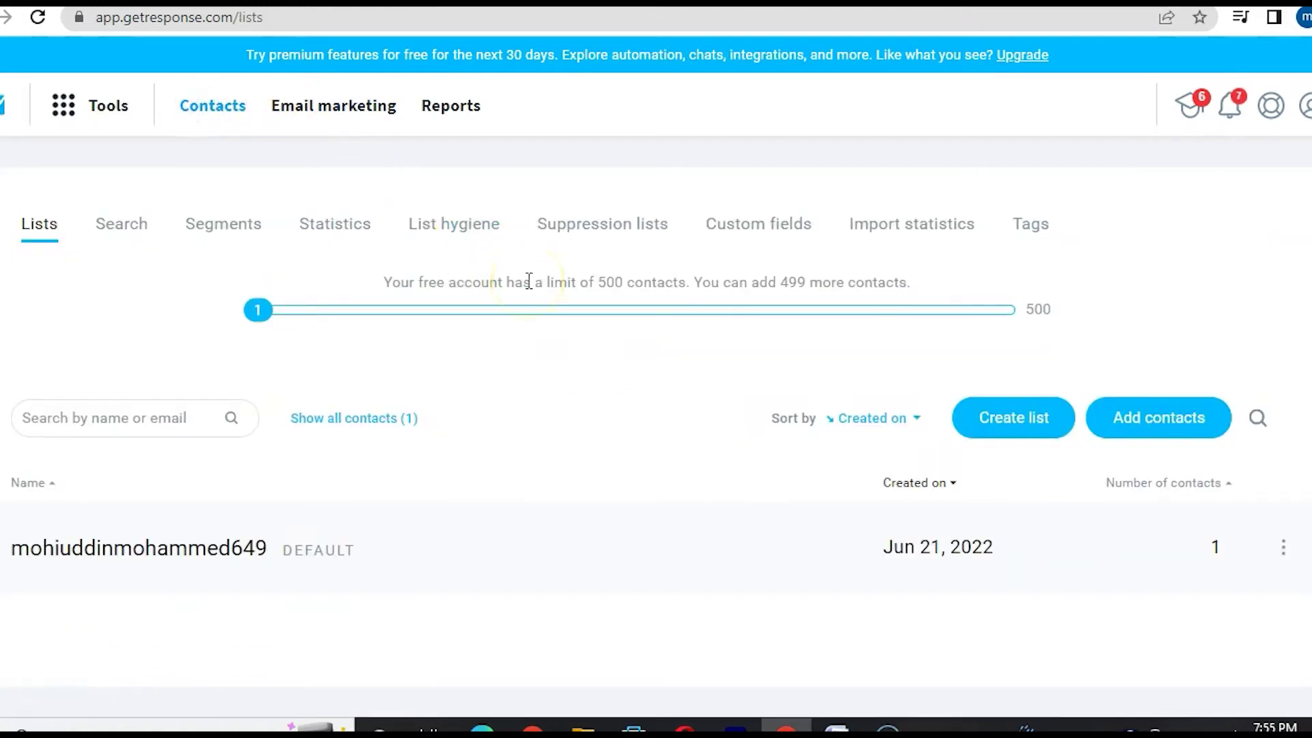
scroll(726, 384, "down", 2)
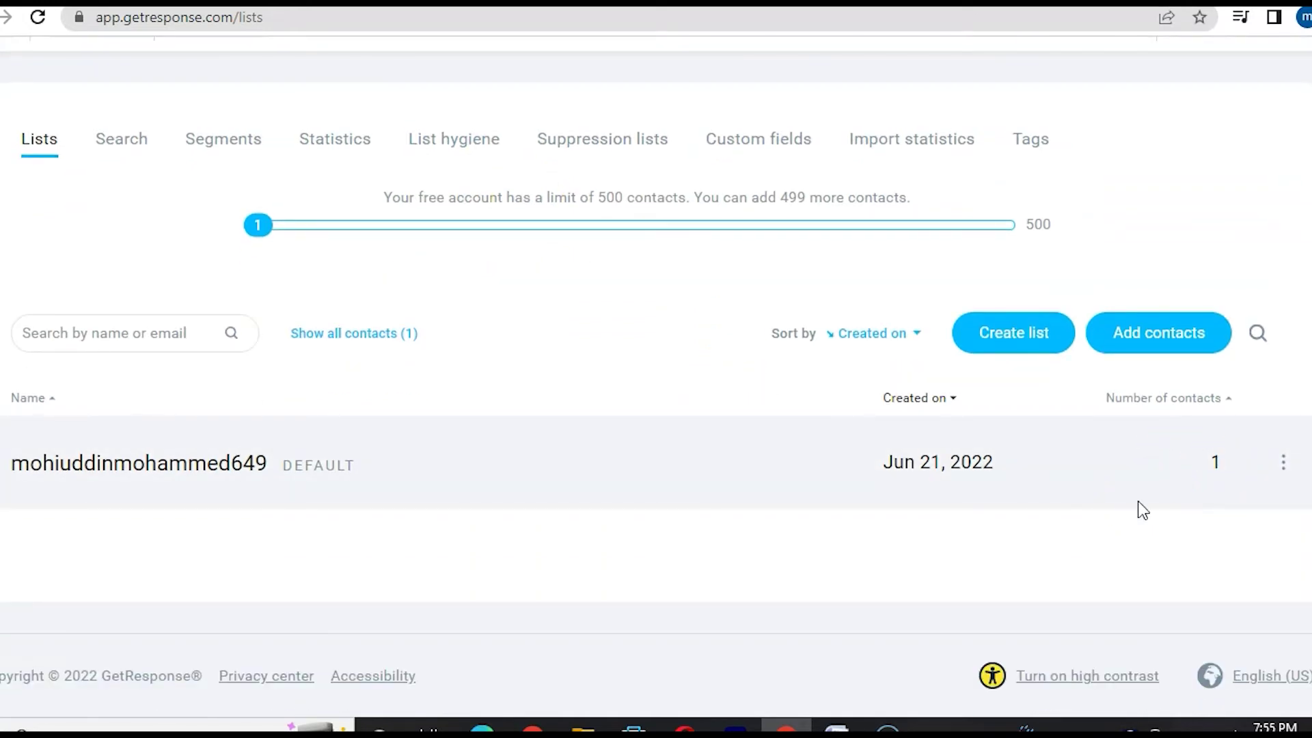
left_click(216, 601)
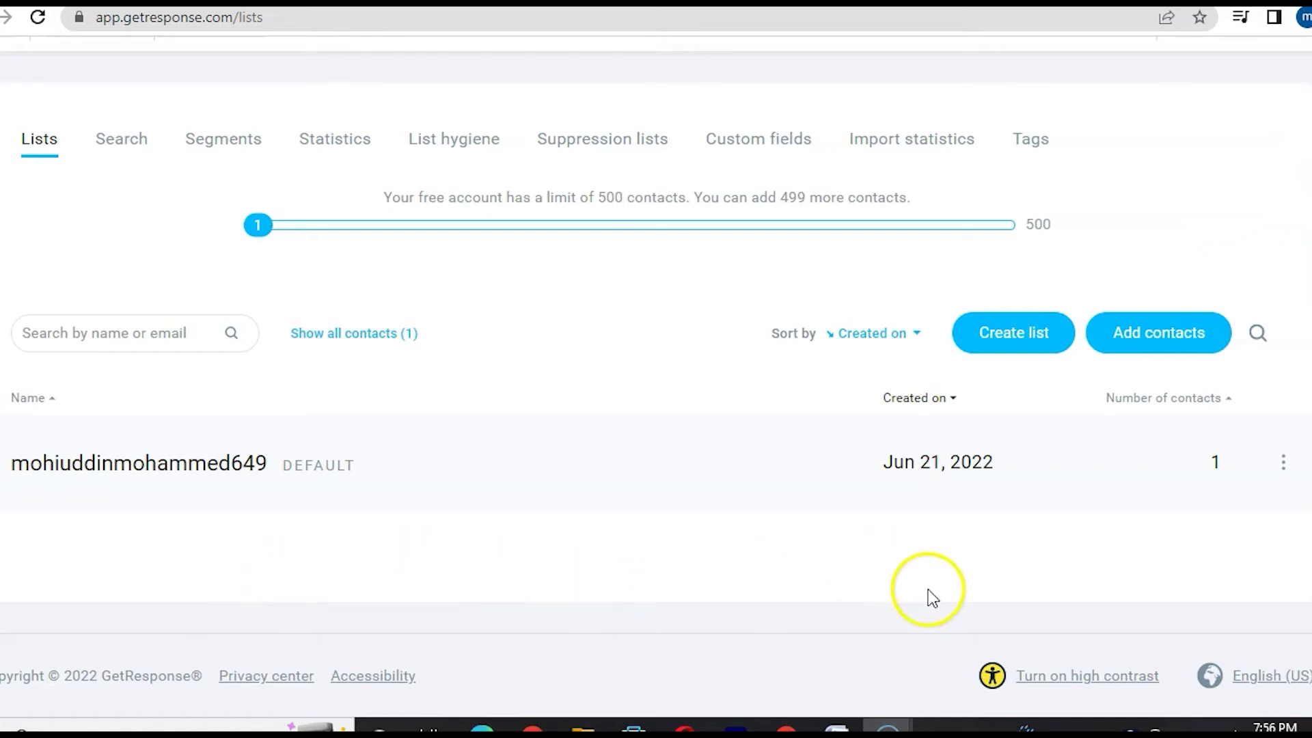
left_click(1283, 462)
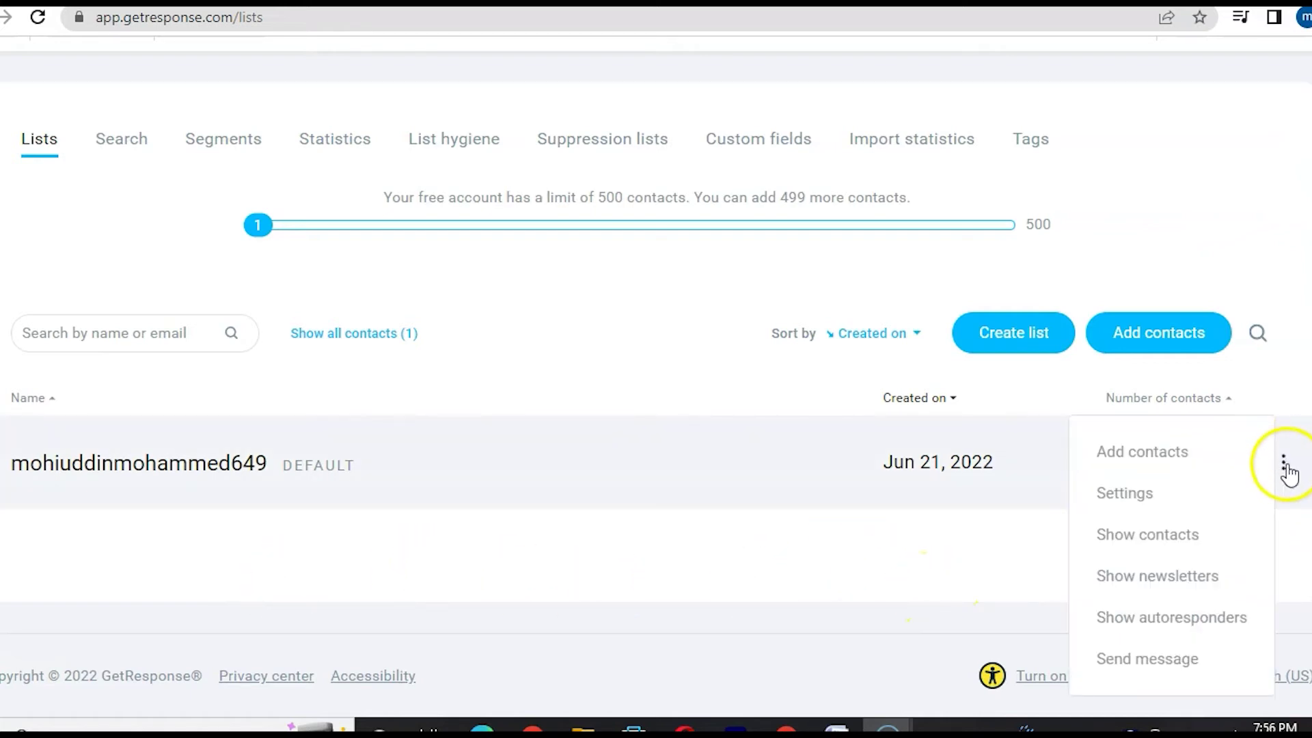
left_click(1135, 509)
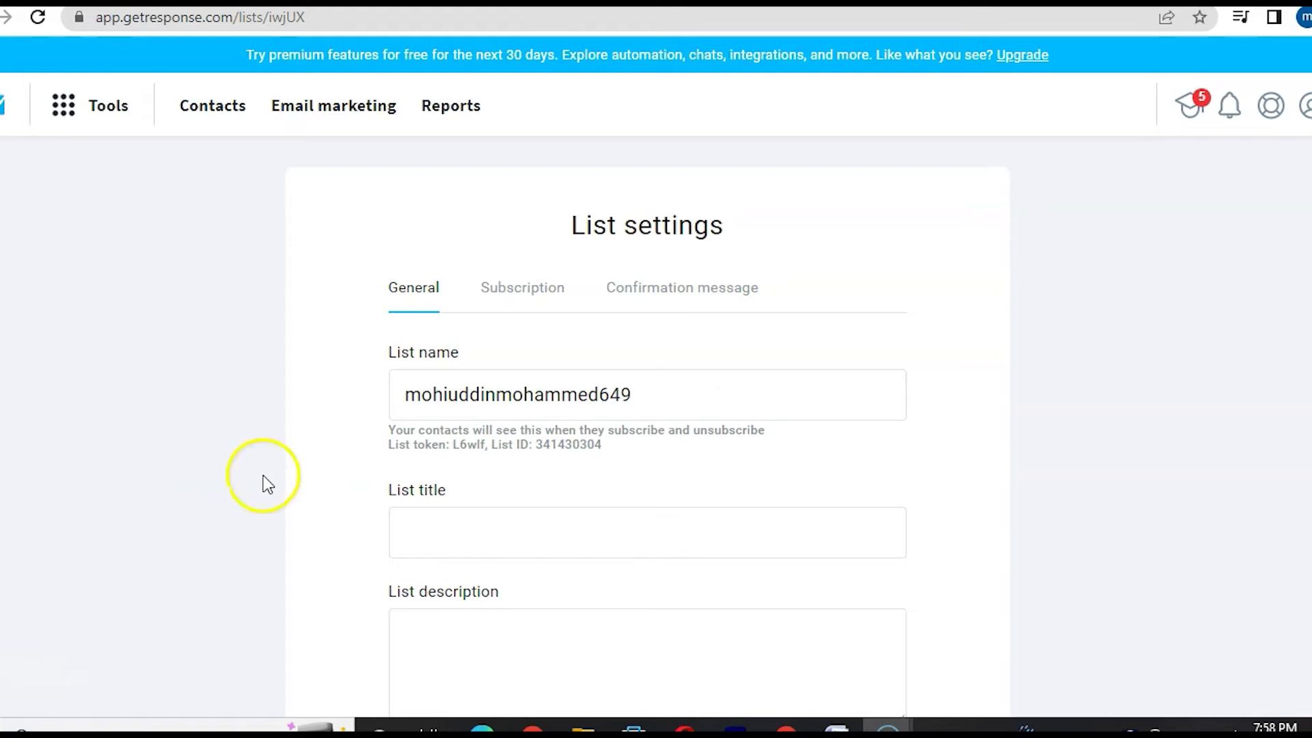
- Replace the default list's name with the account owner's name
left_click(679, 394)
key("BackSpace")
key("BackSpace")
key("BackSpace")
key("BackSpace")
key("BackSpace")
key("BackSpace")
key("BackSpace")
key("BackSpace")
key("BackSpace")
key("BackSpace")
key("BackSpace")
key("BackSpace")
key("BackSpace")
key("BackSpace")
key("BackSpace")
key("BackSpace")
key("BackSpace")
key("BackSpace")
key("BackSpace")
key("BackSpace")
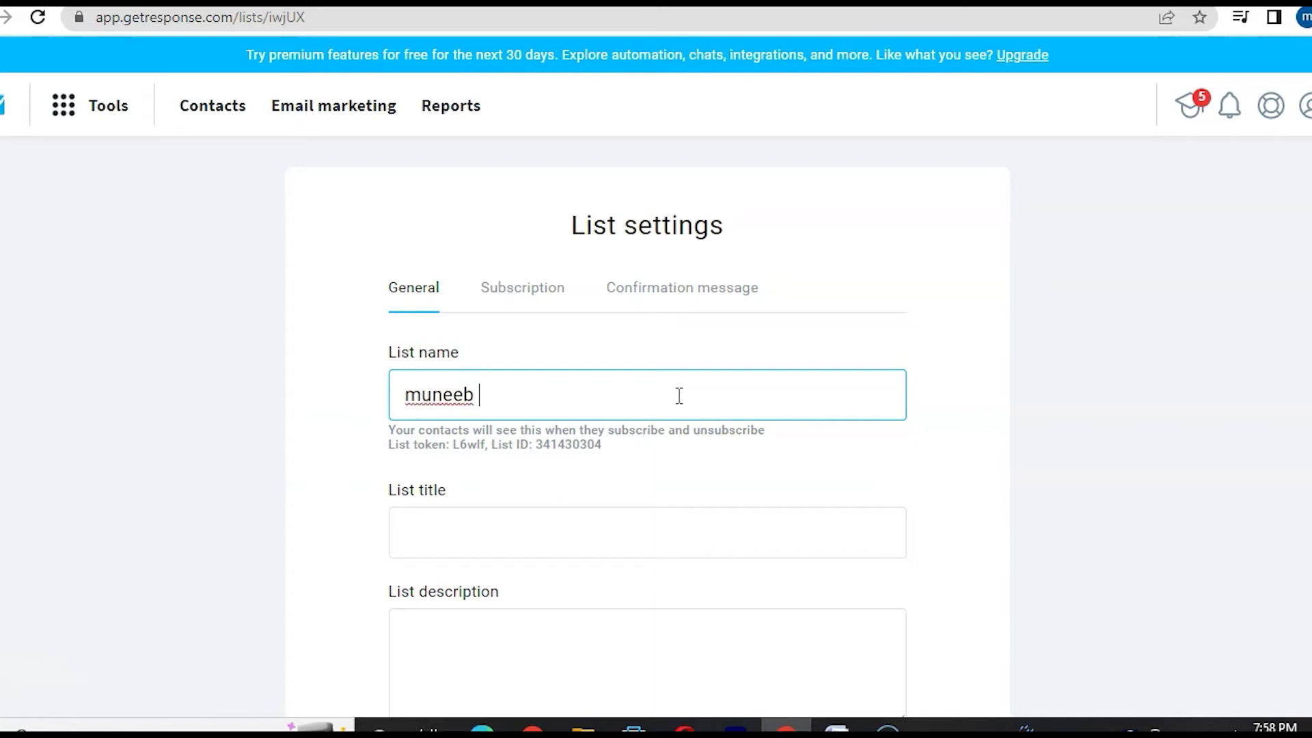
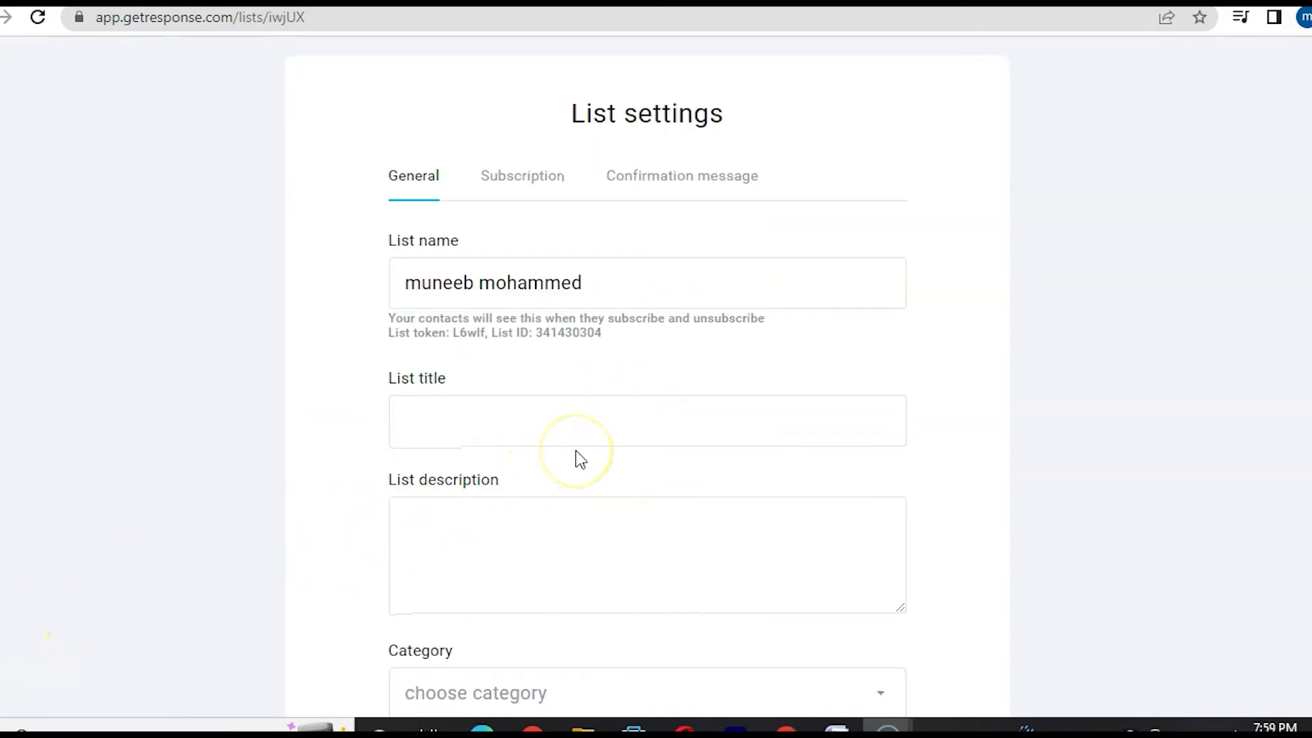
left_click(586, 548)
- Review the remaining list fields, leaving the list category unselected and no logo uploaded
scroll(586, 550, "down", 1)
scroll(585, 548, "down", 1)
left_click(726, 568)
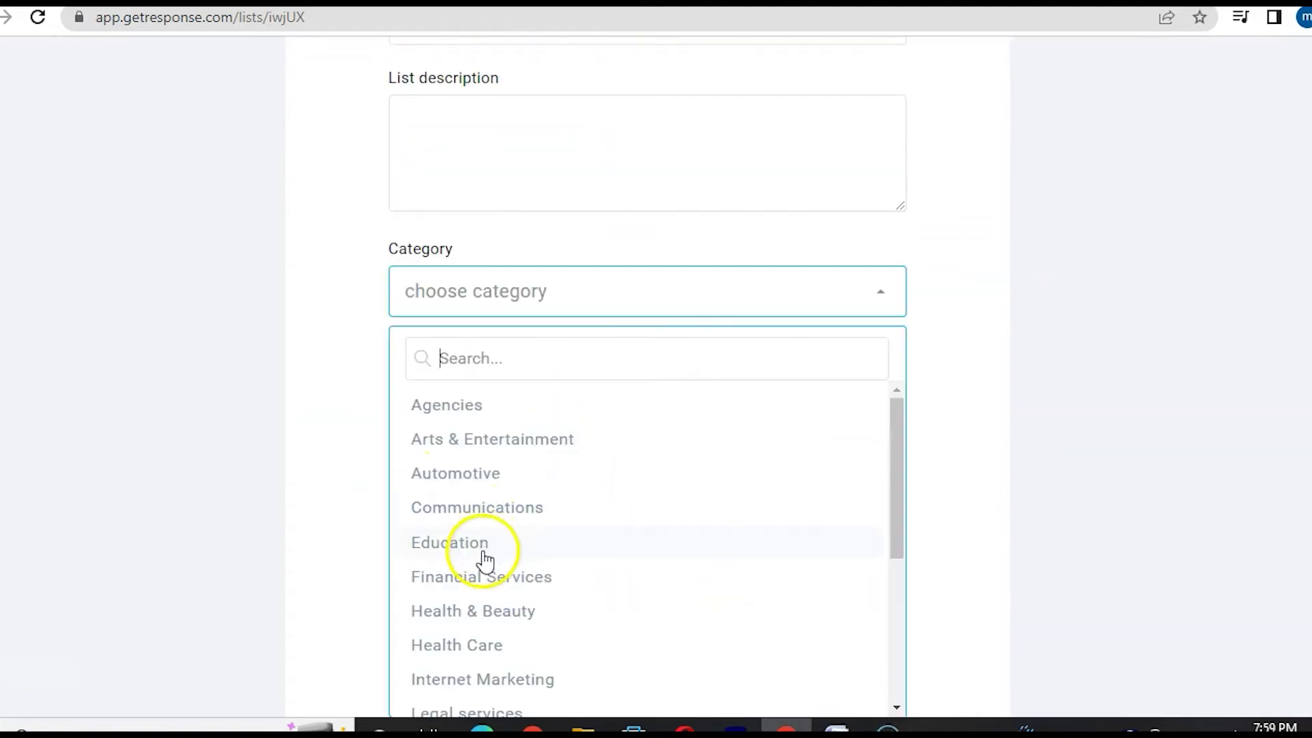
scroll(639, 532, "down", 3)
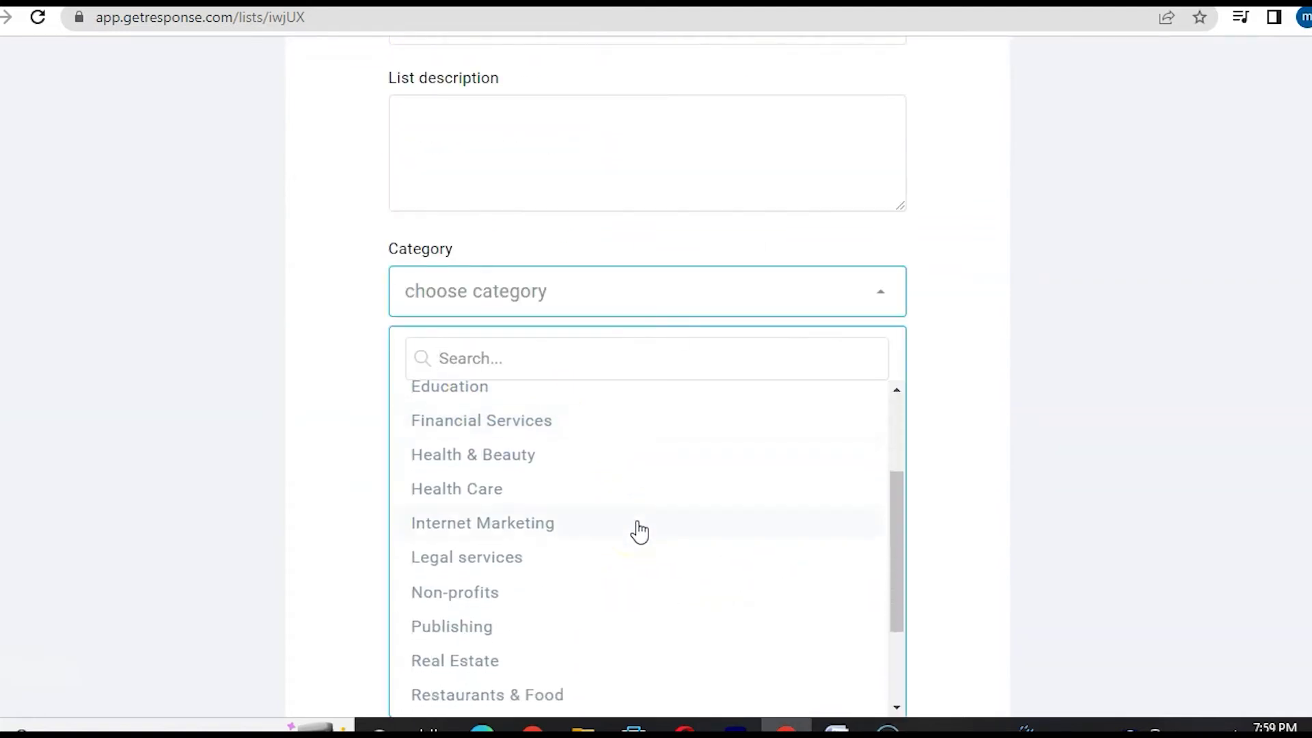
left_click(316, 470)
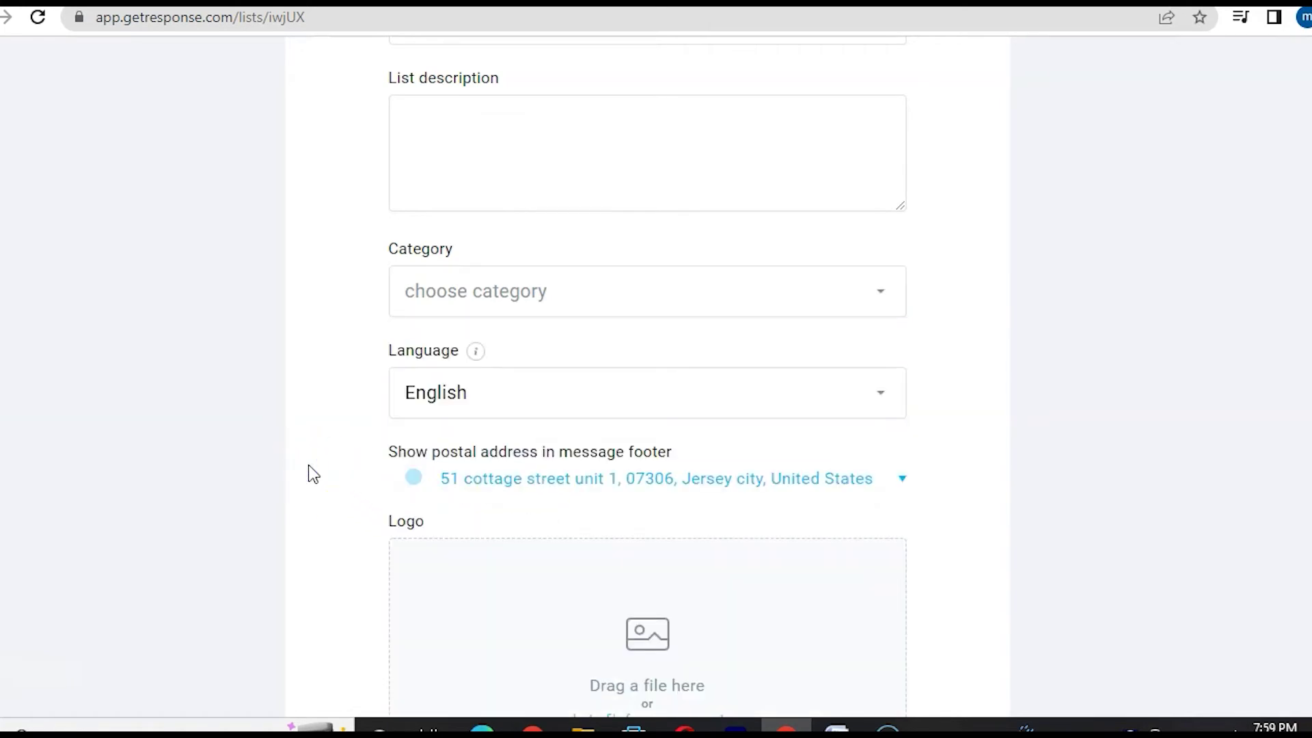
scroll(313, 473, "down", 3)
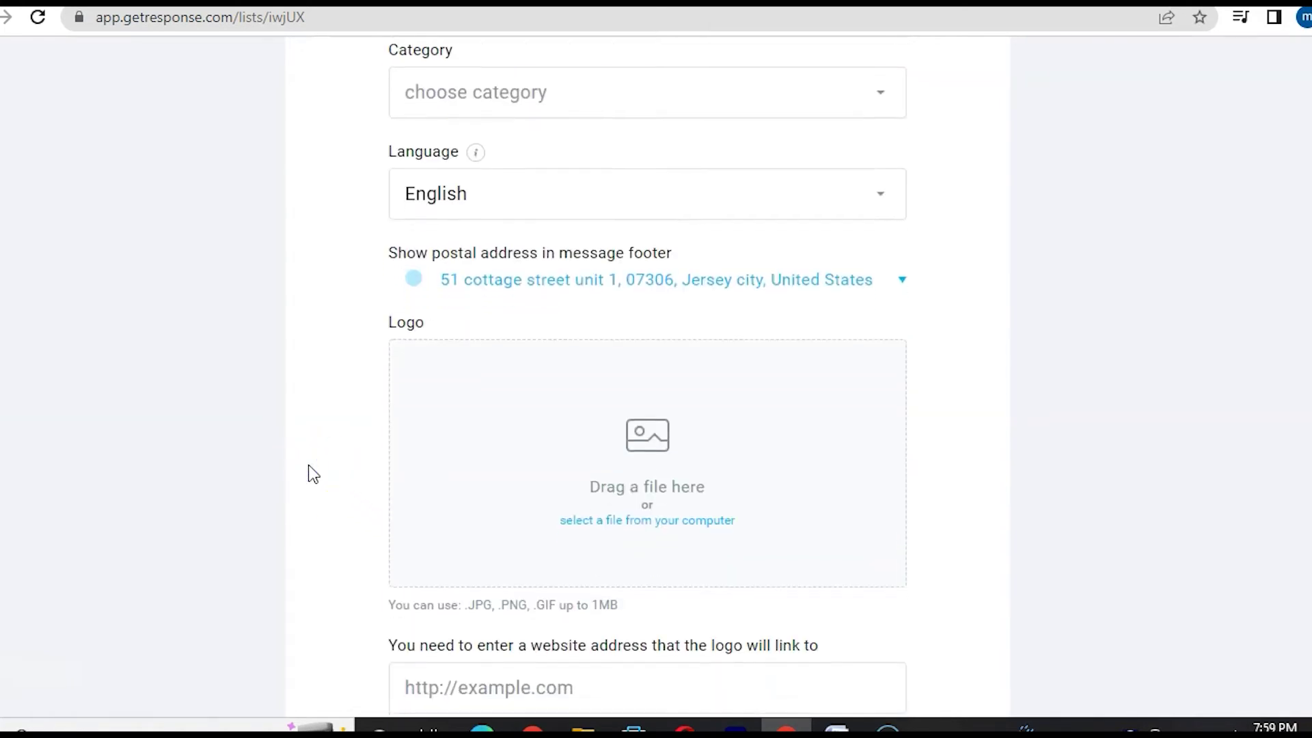
left_click(539, 319)
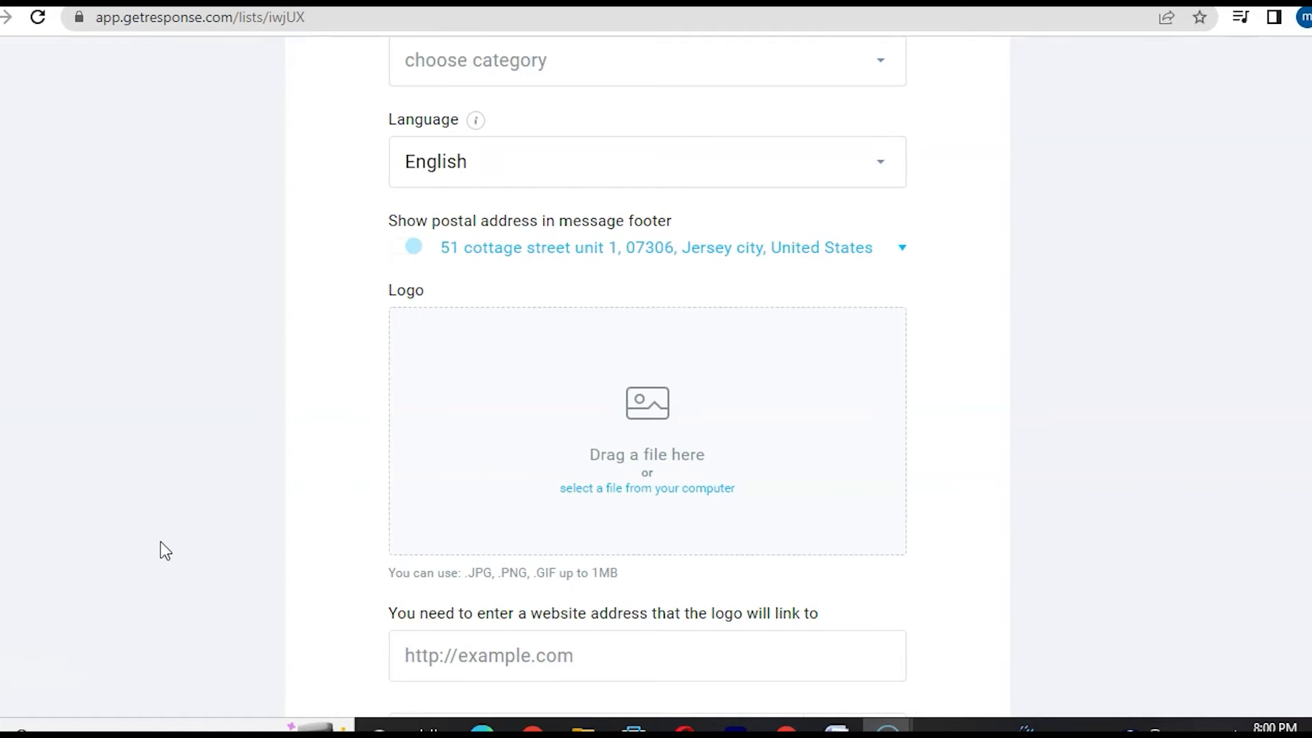
scroll(244, 423, "down", 1)
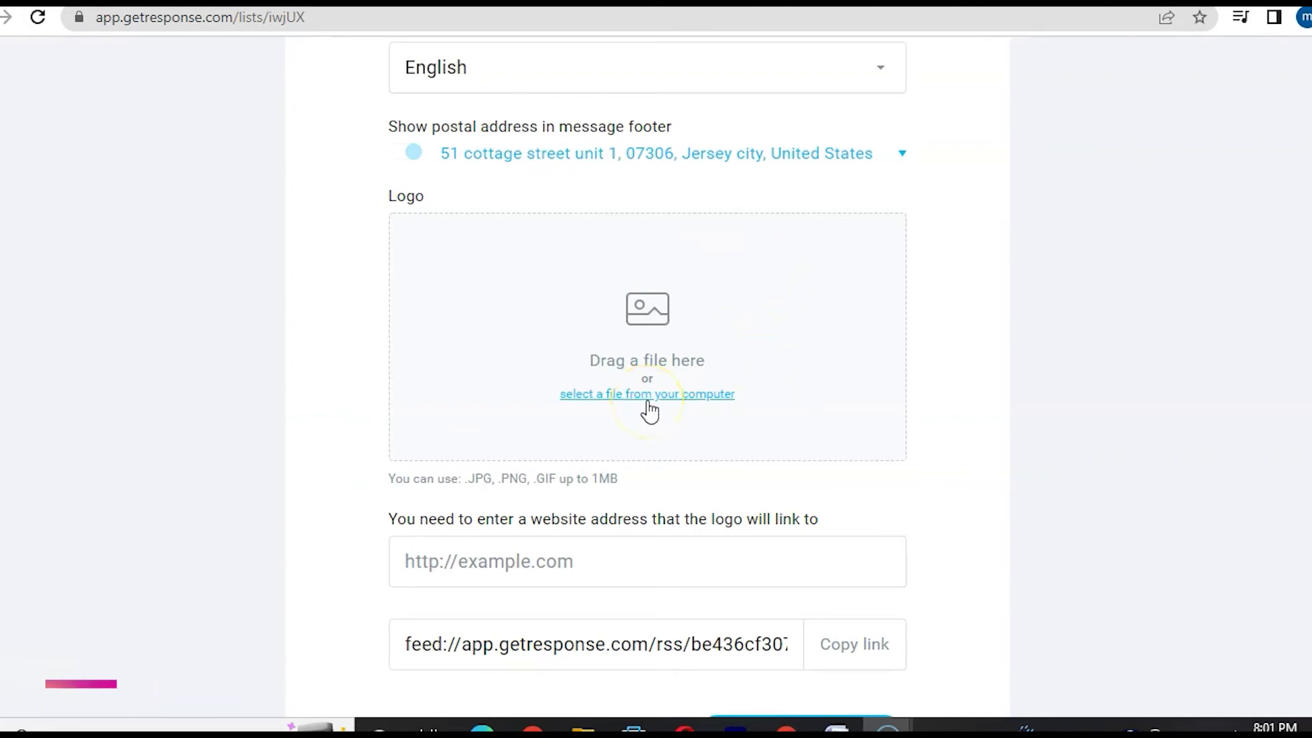
scroll(479, 356, "down", 3)
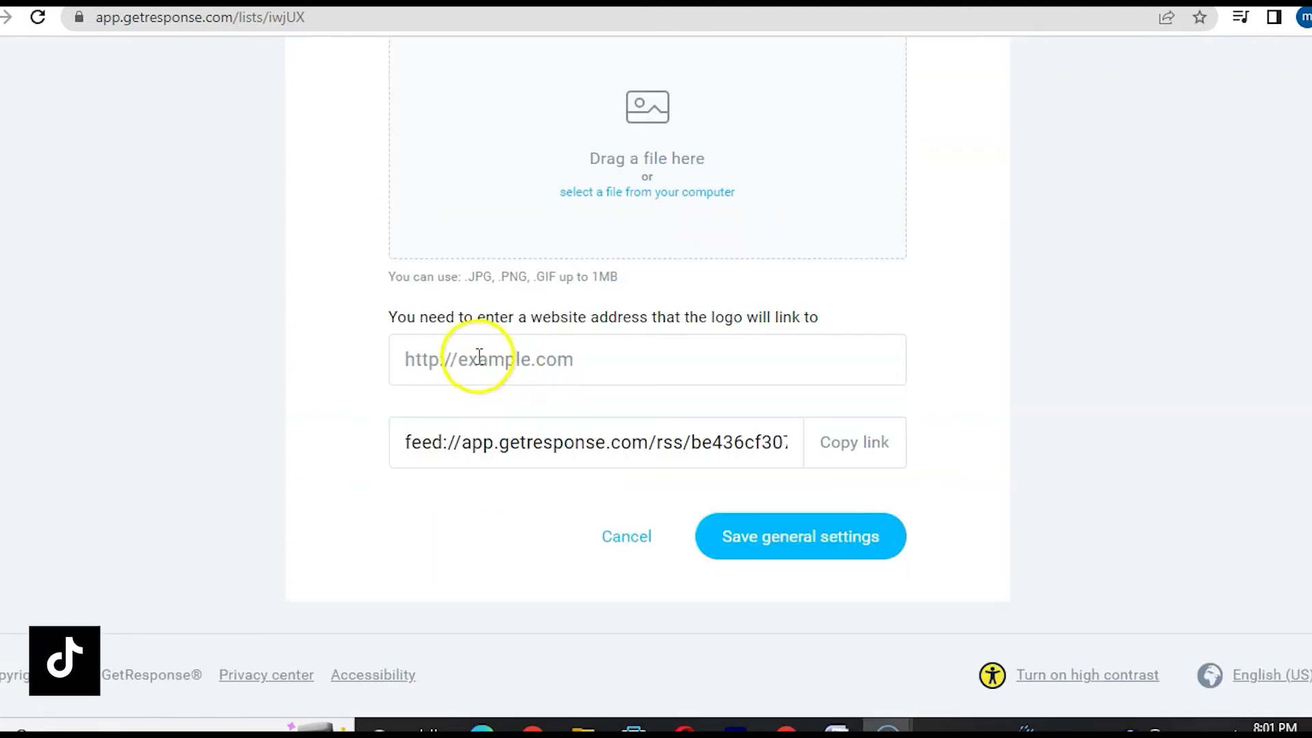
left_click(479, 356)
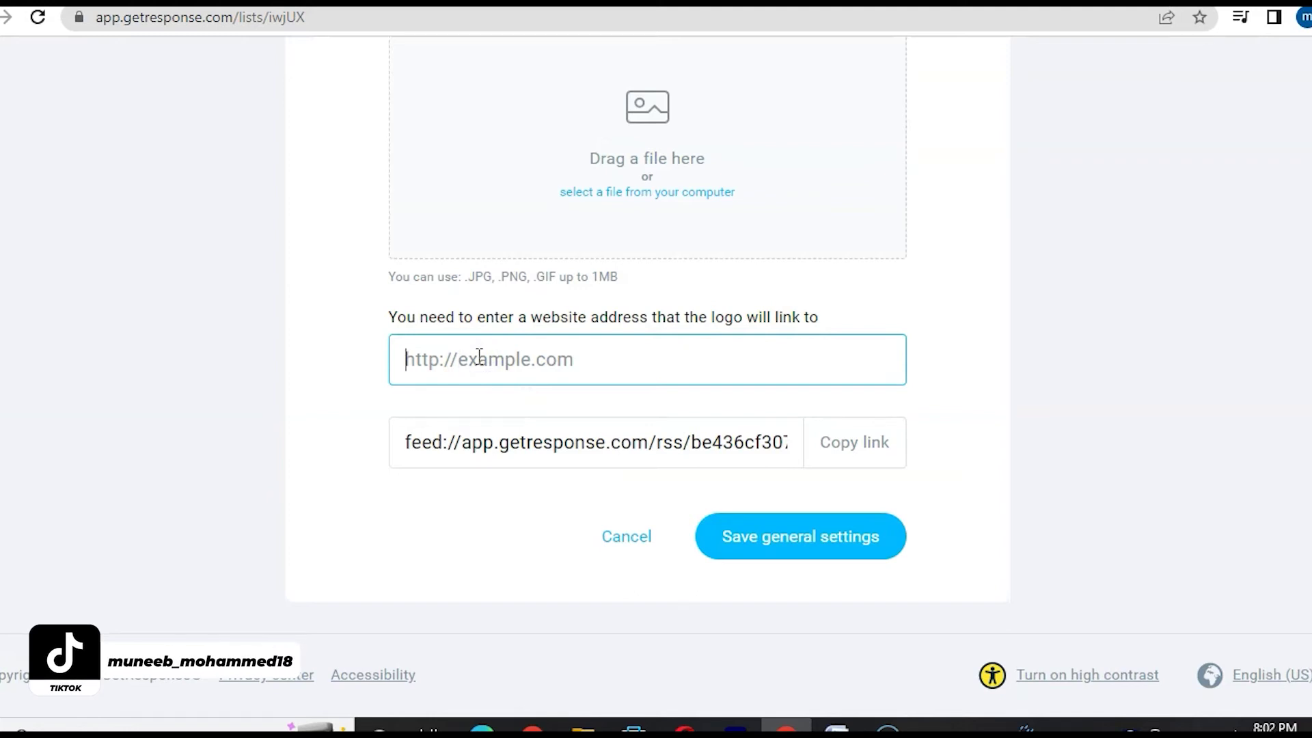
type("www.mcubewizard")
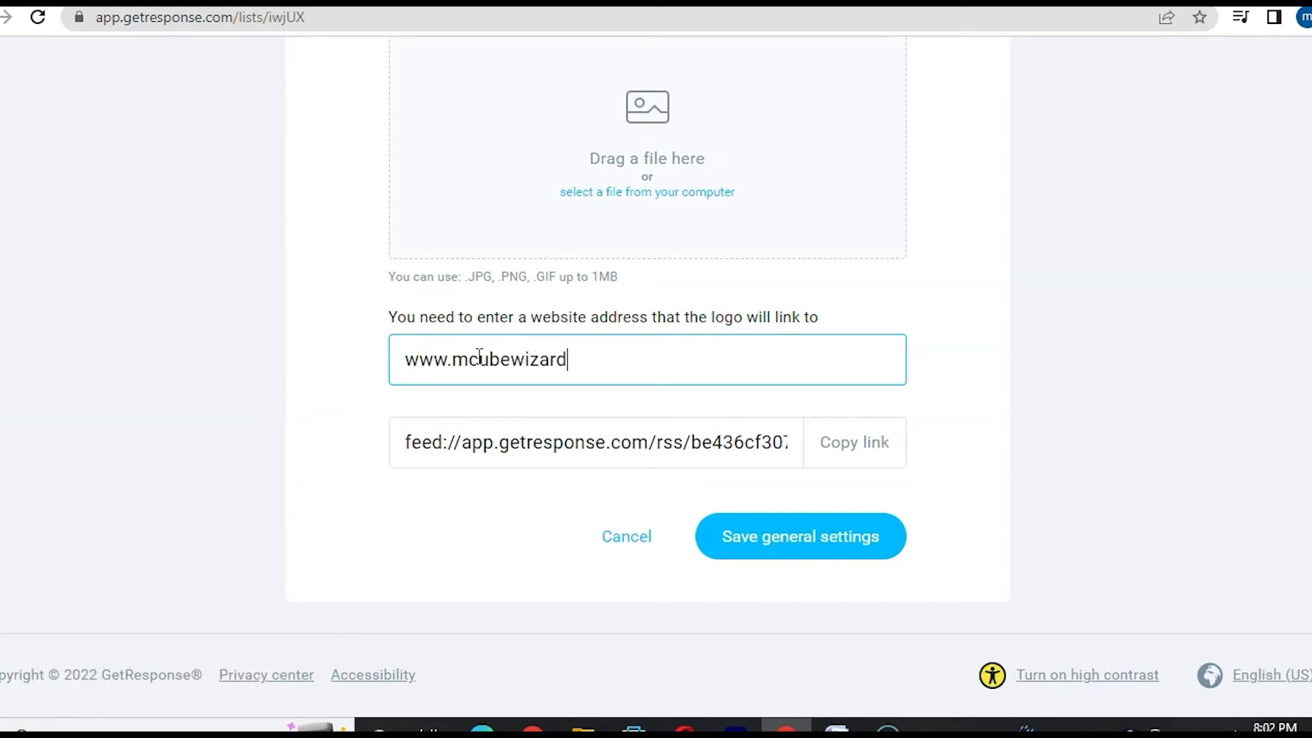
type(".com/free")
scroll(400, 304, "up", 2)
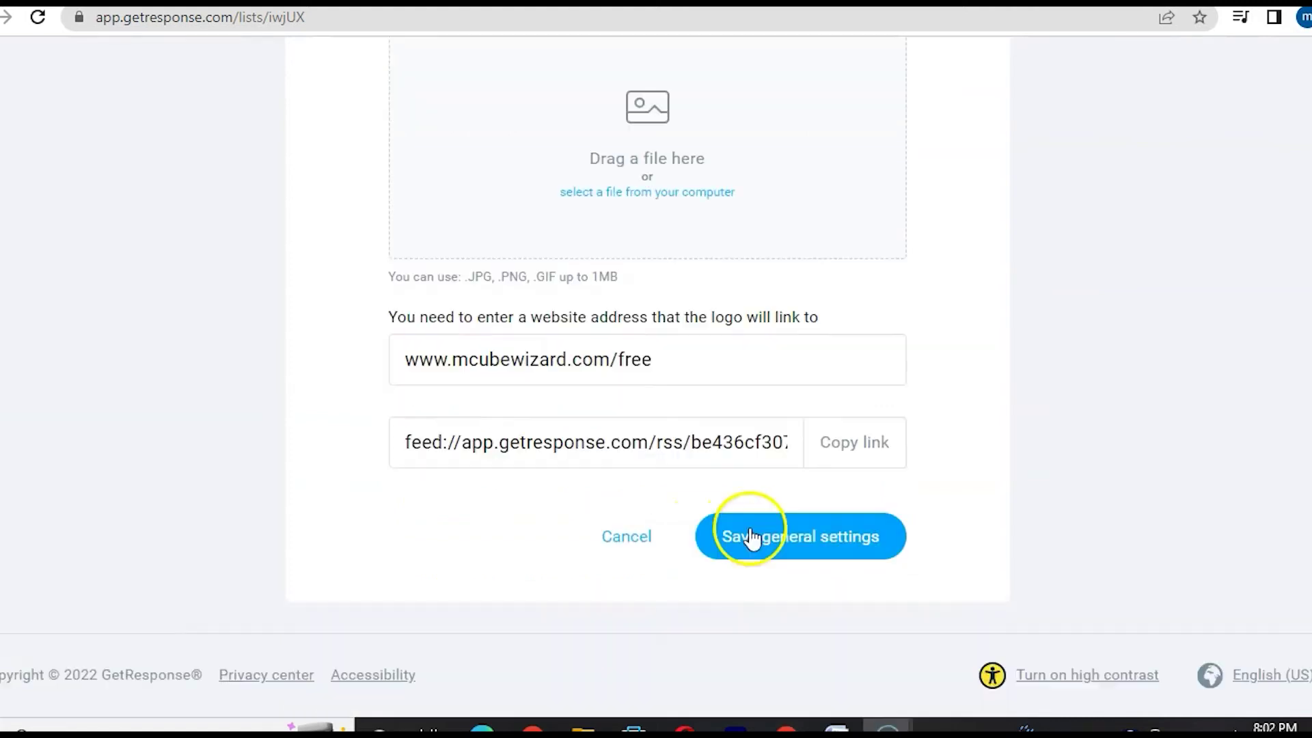
left_click(752, 537)
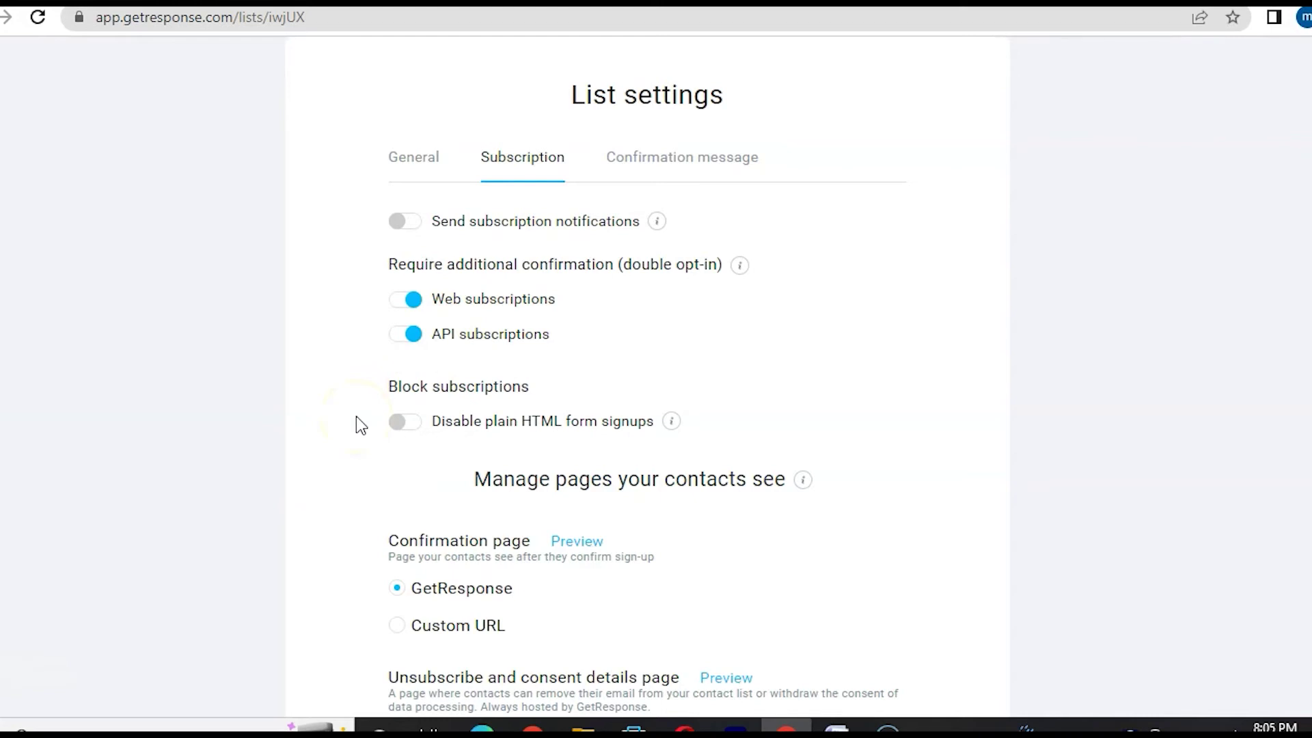
- Keep GetResponse's own confirmation page and save the subscription settings
scroll(314, 455, "down", 4)
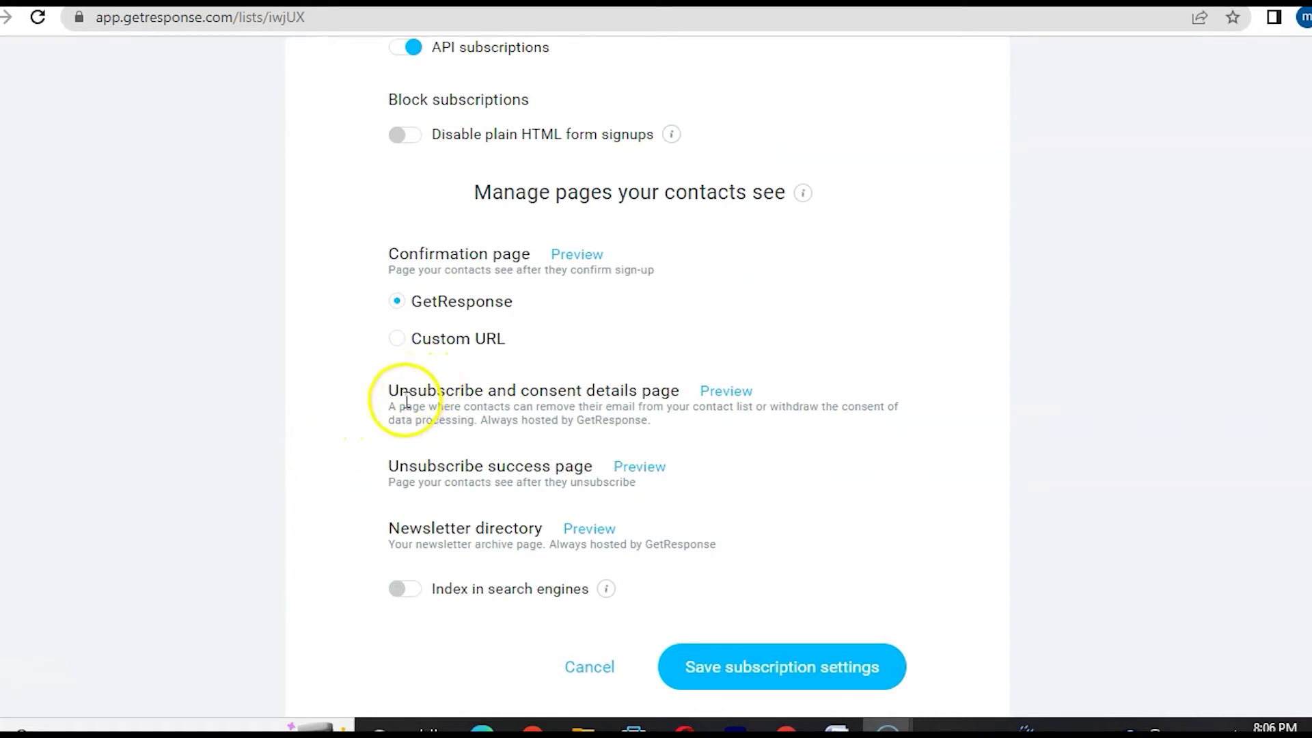
left_click(400, 342)
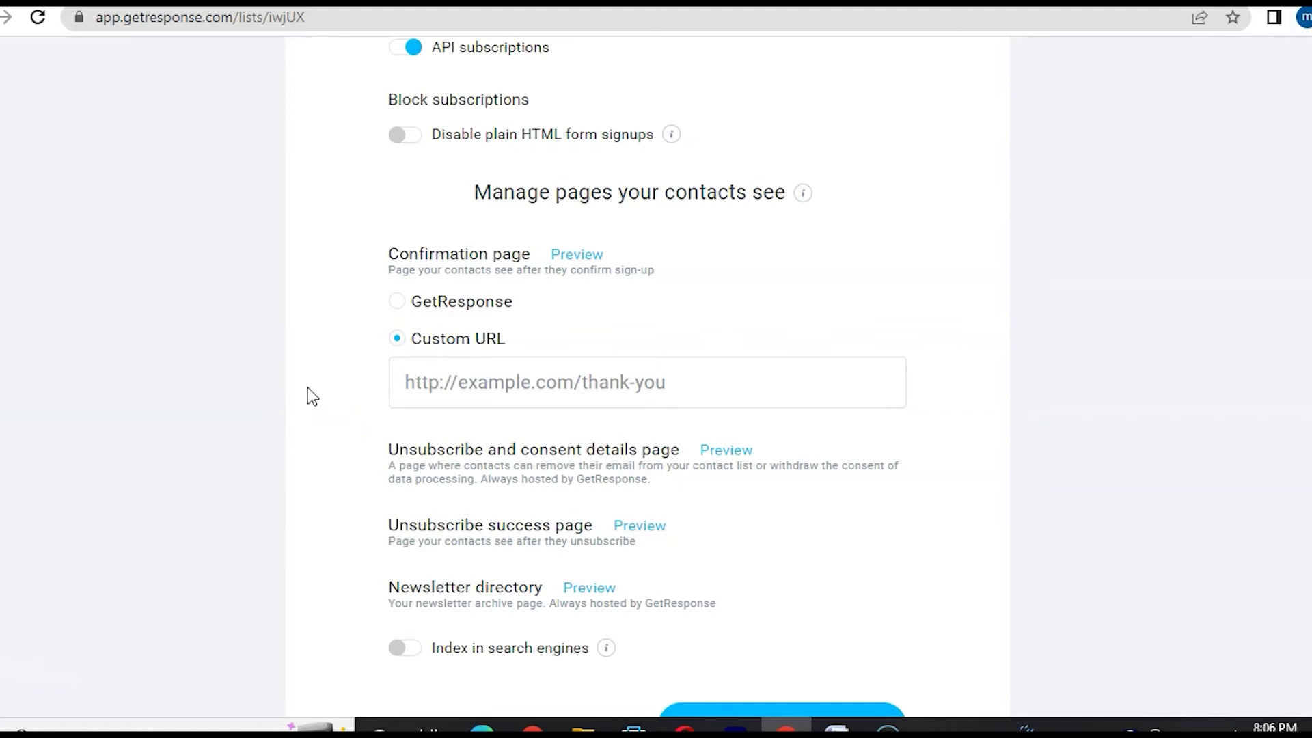
left_click(398, 303)
left_click(398, 339)
left_click(492, 391)
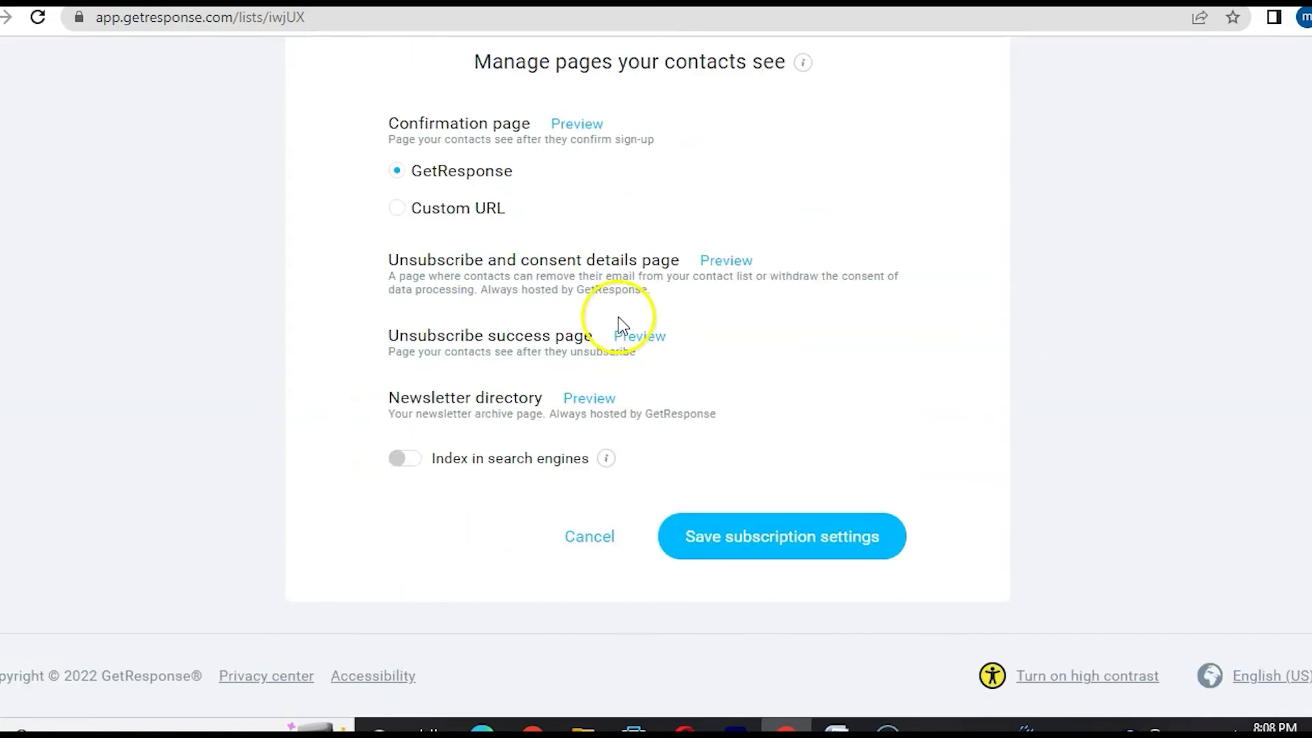
left_click(785, 535)
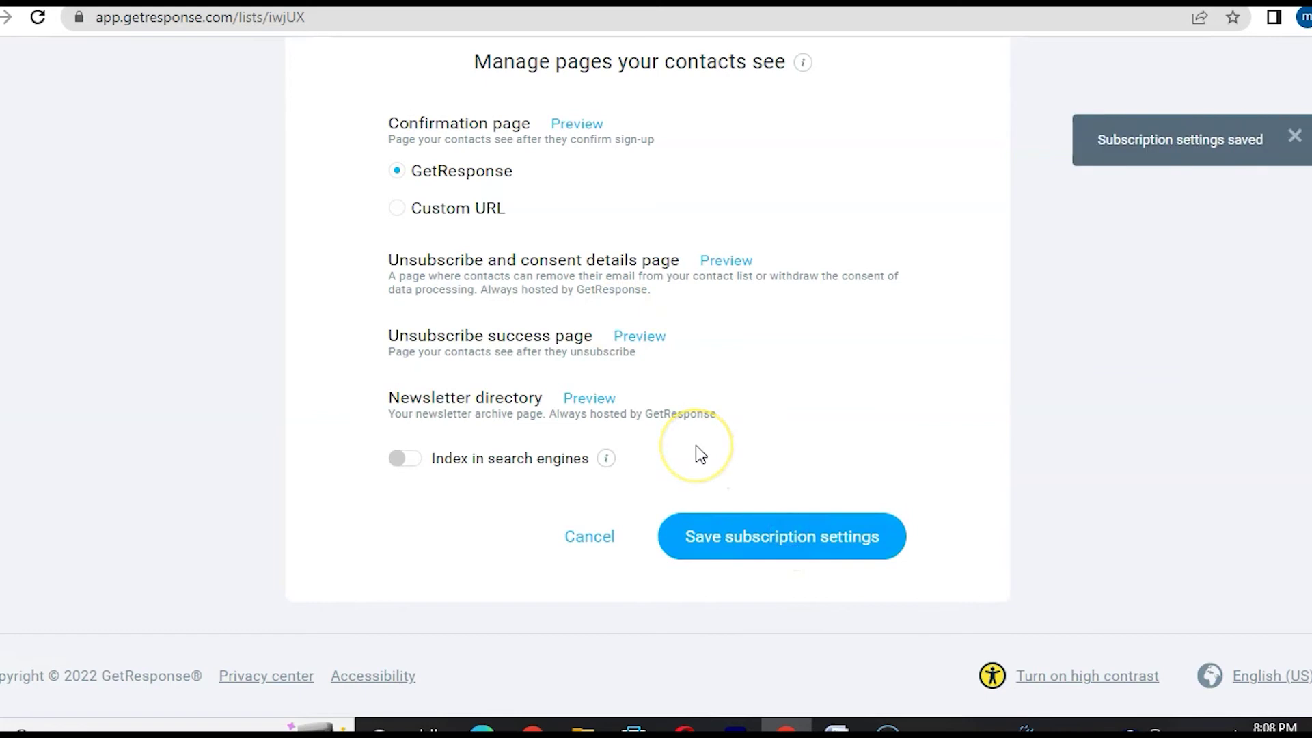
- Give the confirmation message the custom subject 'awesome just confirm here real quick'
left_click(672, 296)
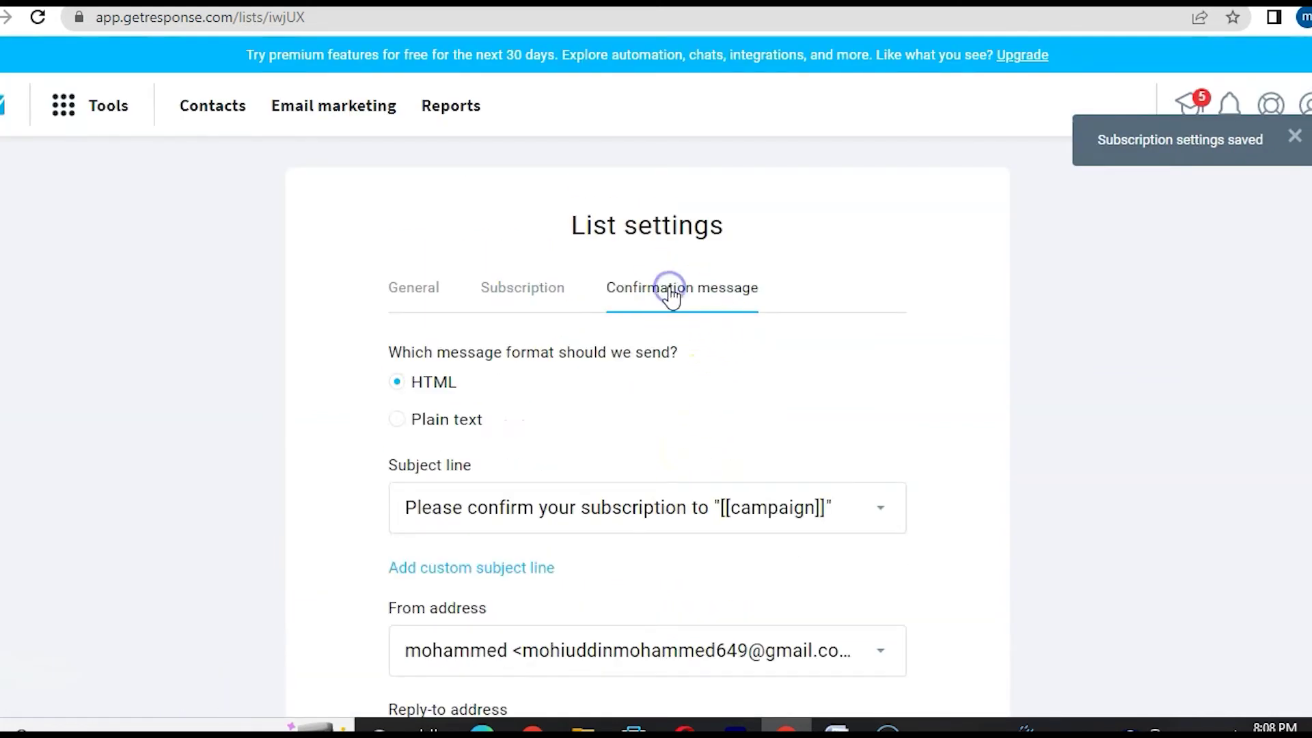
scroll(91, 523, "down", 1)
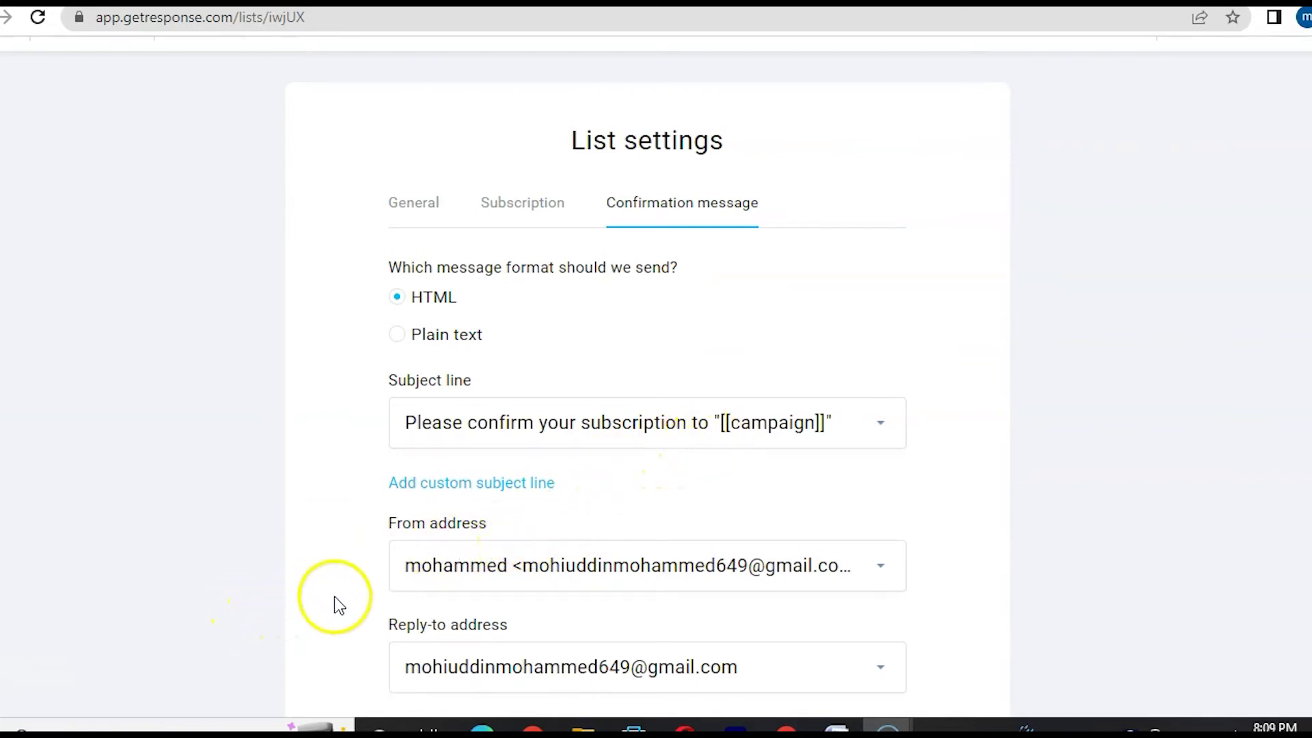
left_click(450, 485)
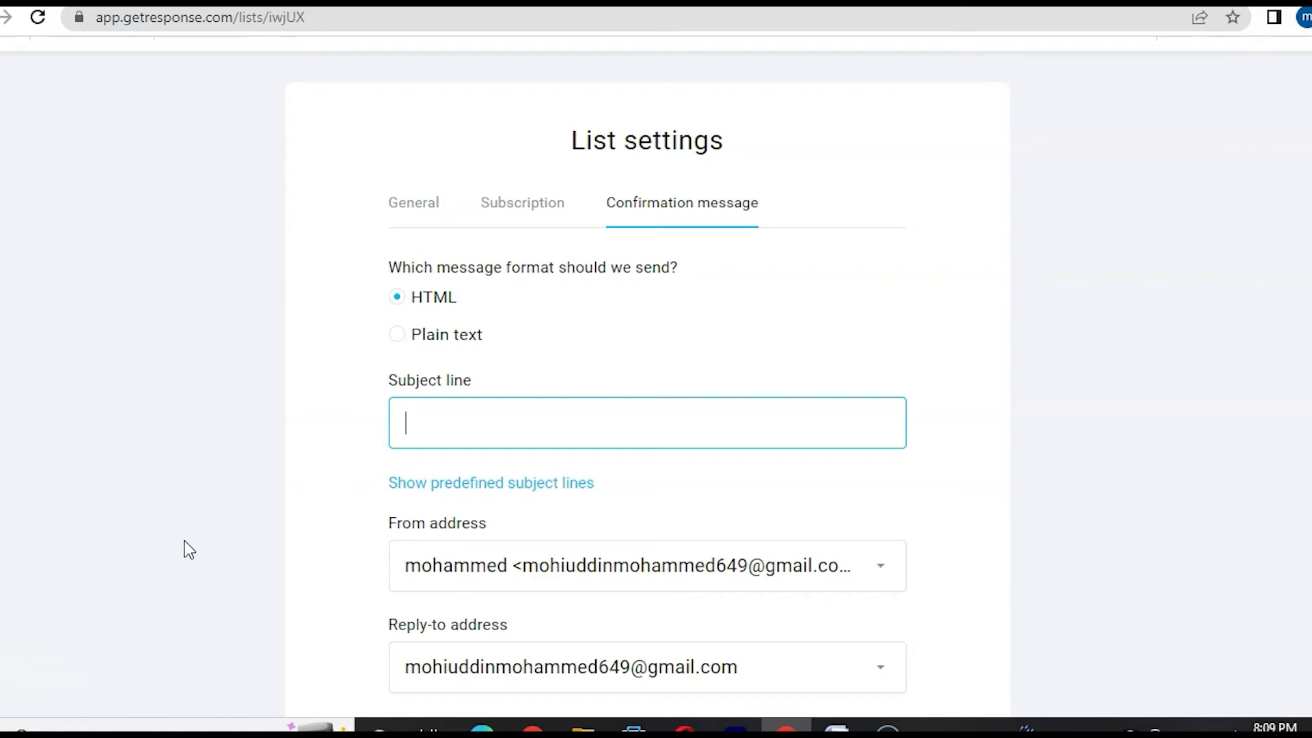
type("awweome")
key("BackSpace")
key("BackSpace")
key("BackSpace")
key("BackSpace")
key("BackSpace")
type("esome jusst")
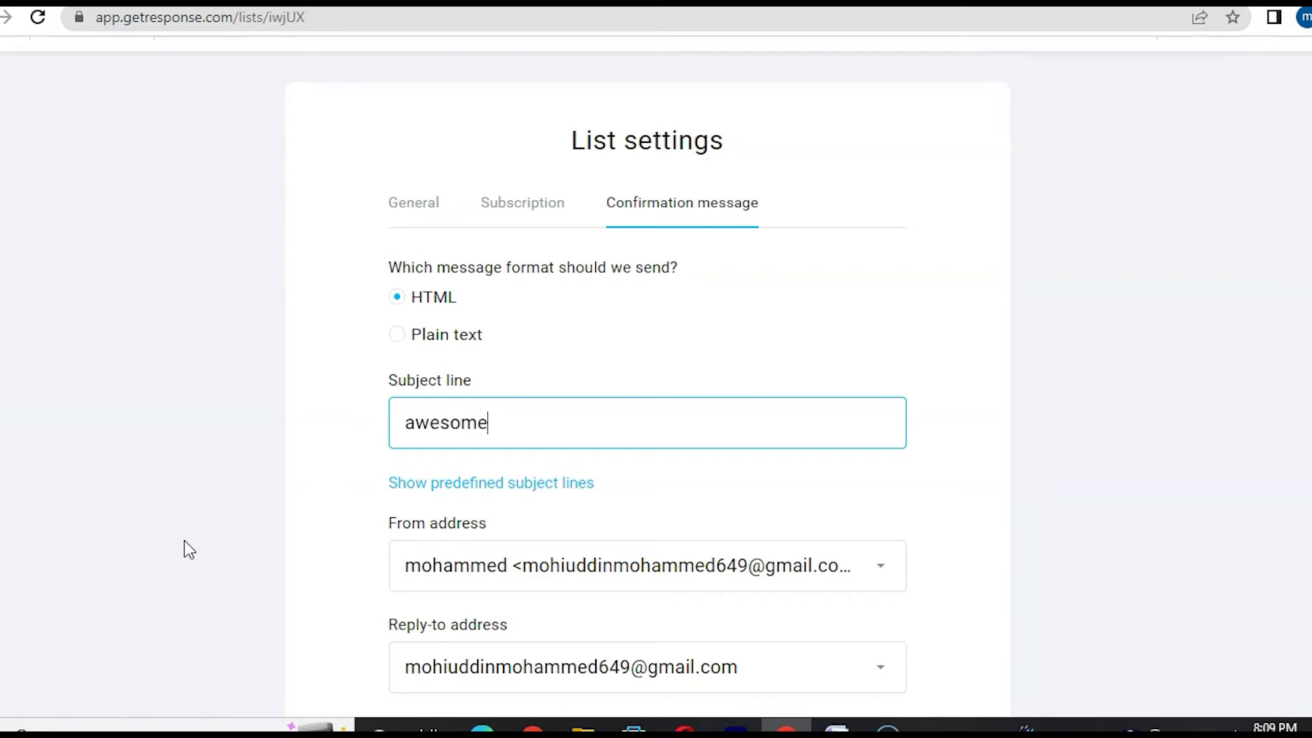
key("BackSpace")
key("BackSpace")
type("t confirm ")
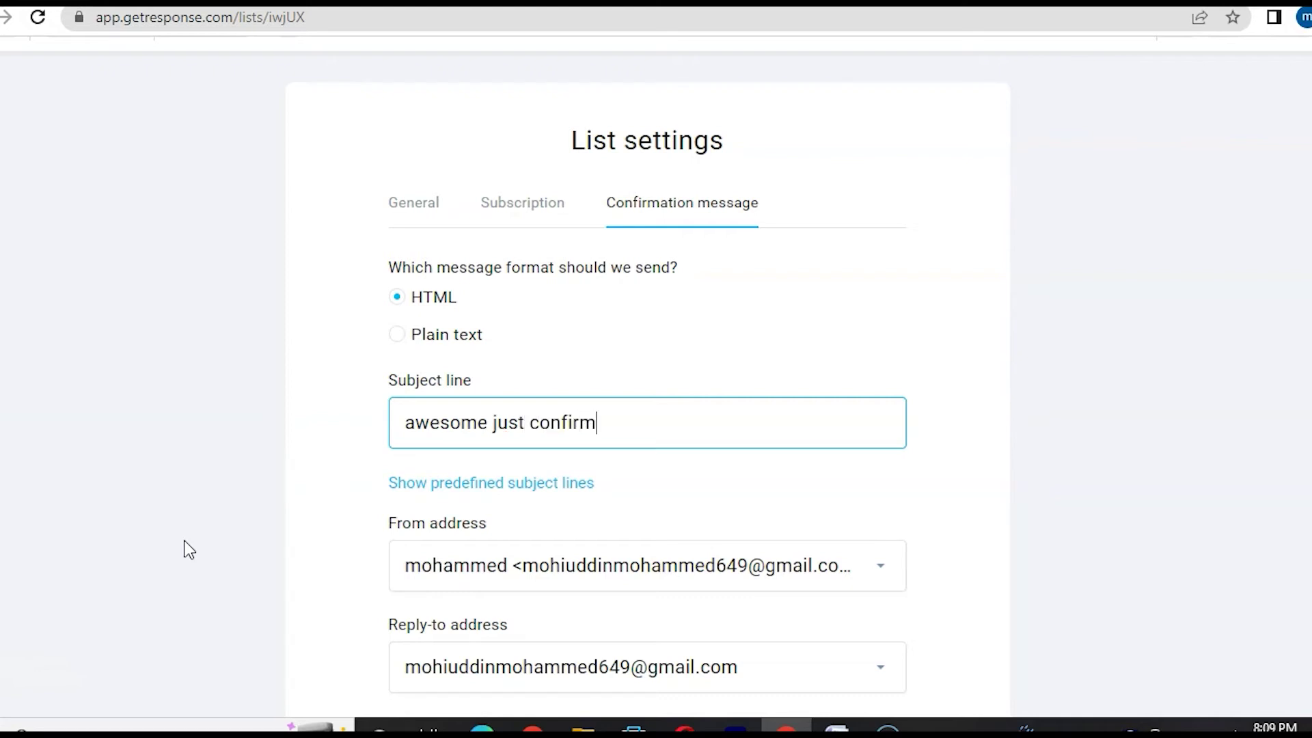
type("here real quick")
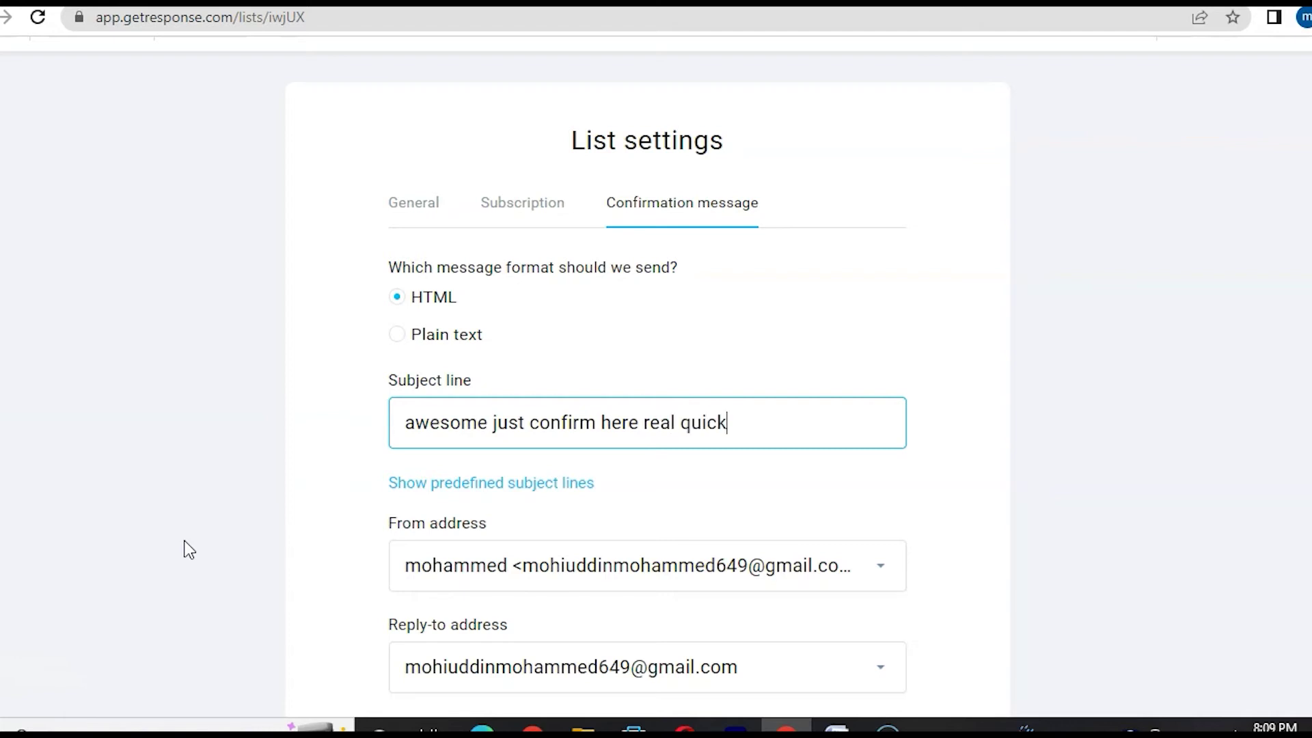
scroll(830, 304, "down", 4)
left_click(830, 304)
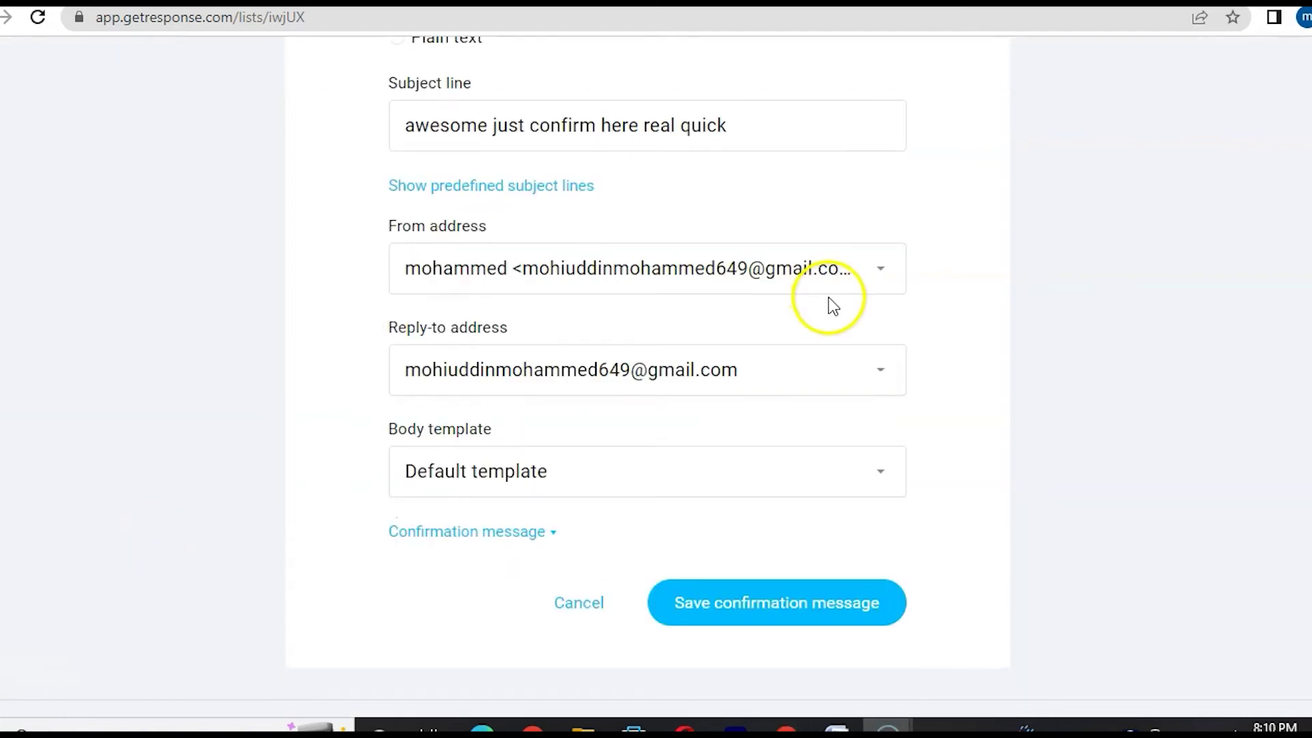
- Send it from the other sender address using the Free report subscription template, then save
left_click(884, 276)
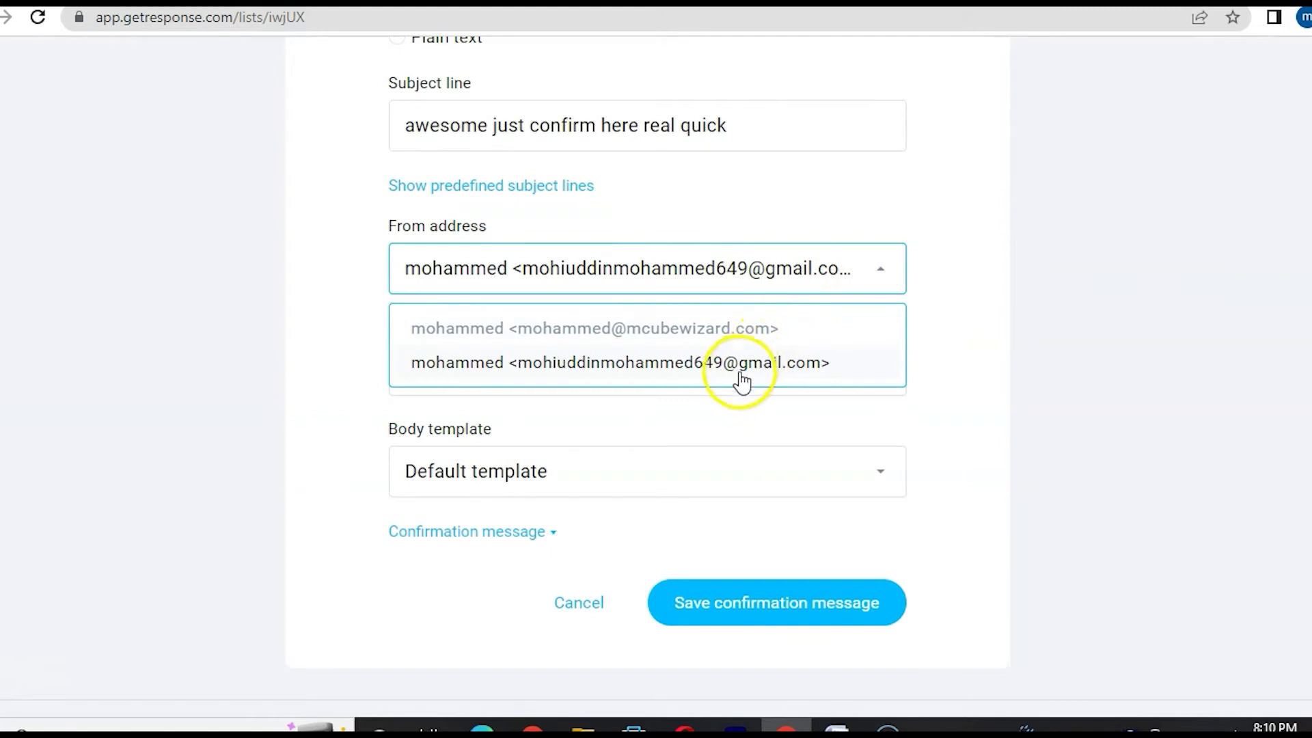
left_click(654, 333)
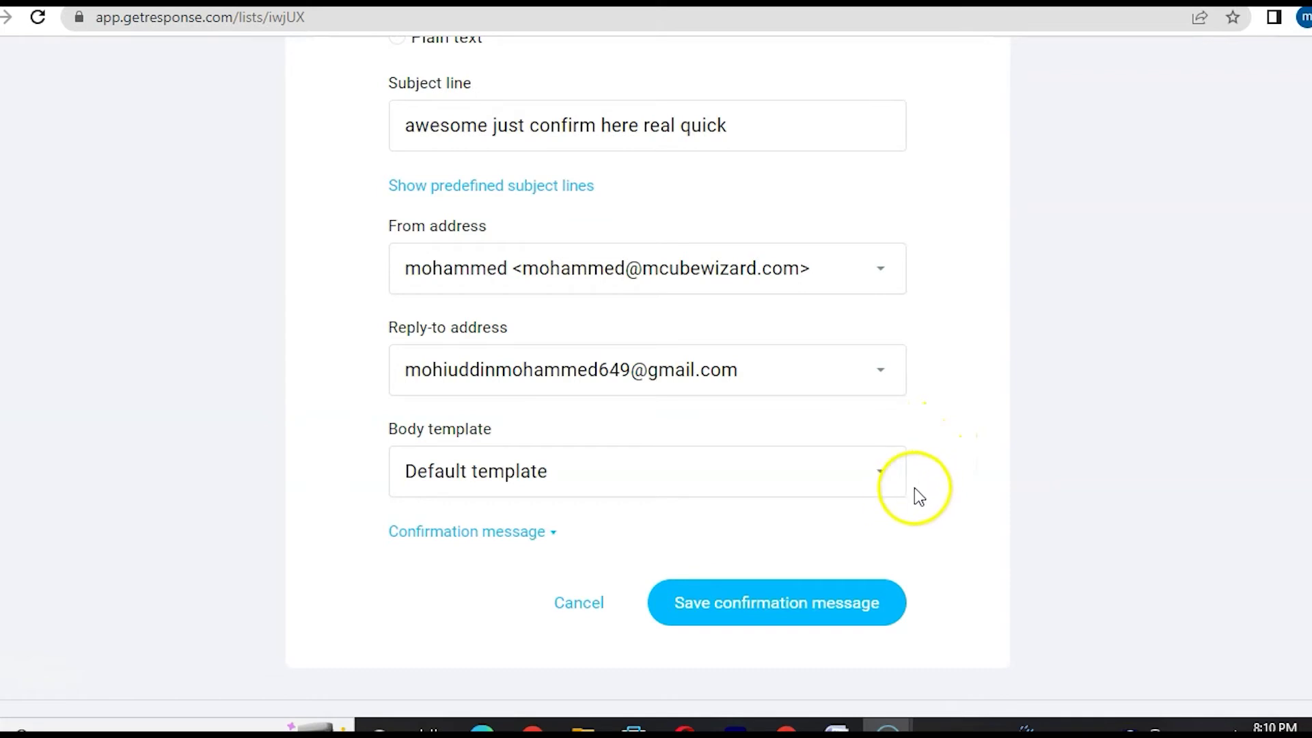
left_click(885, 478)
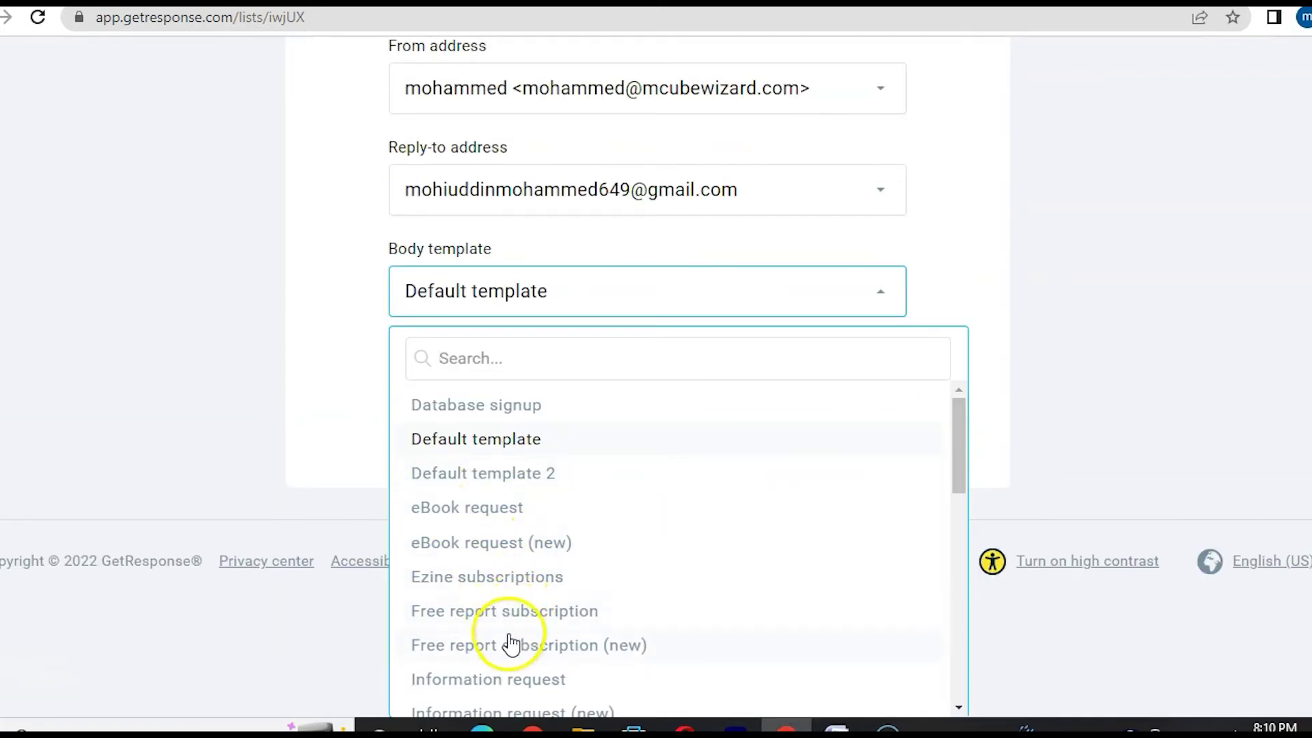
left_click(560, 611)
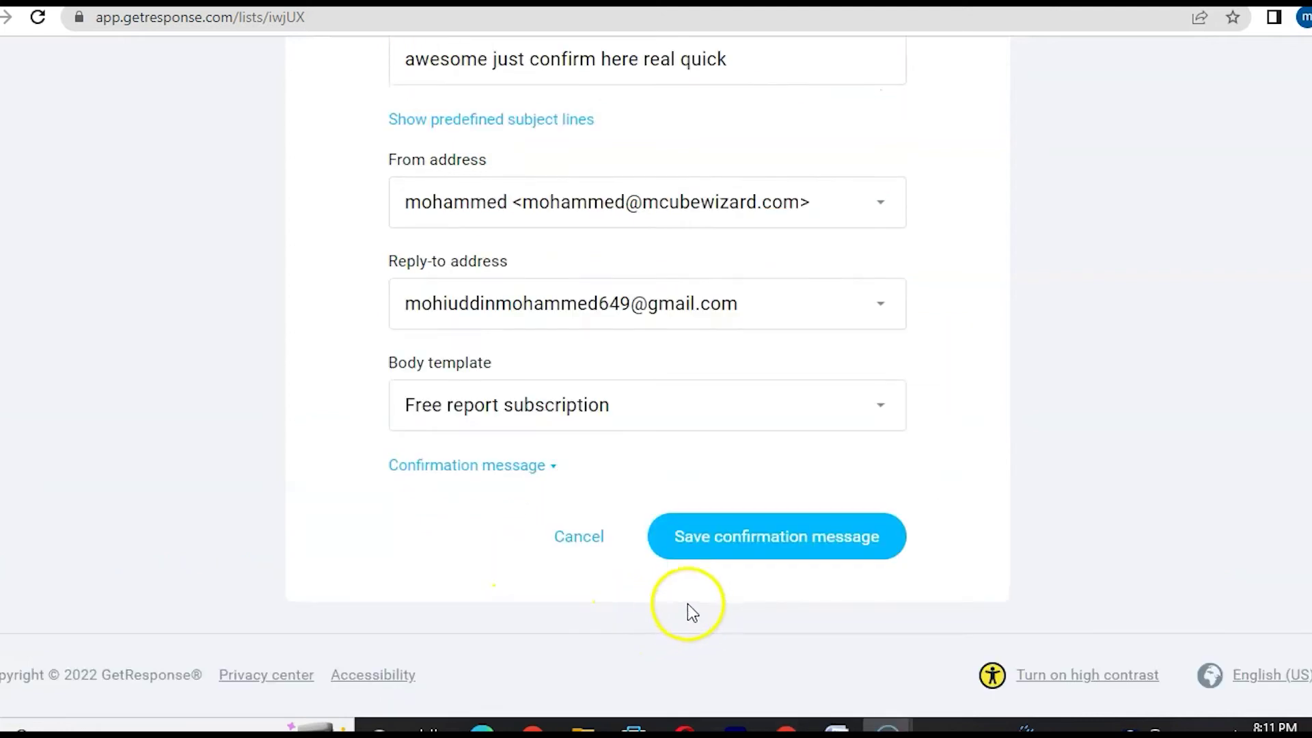
left_click(735, 547)
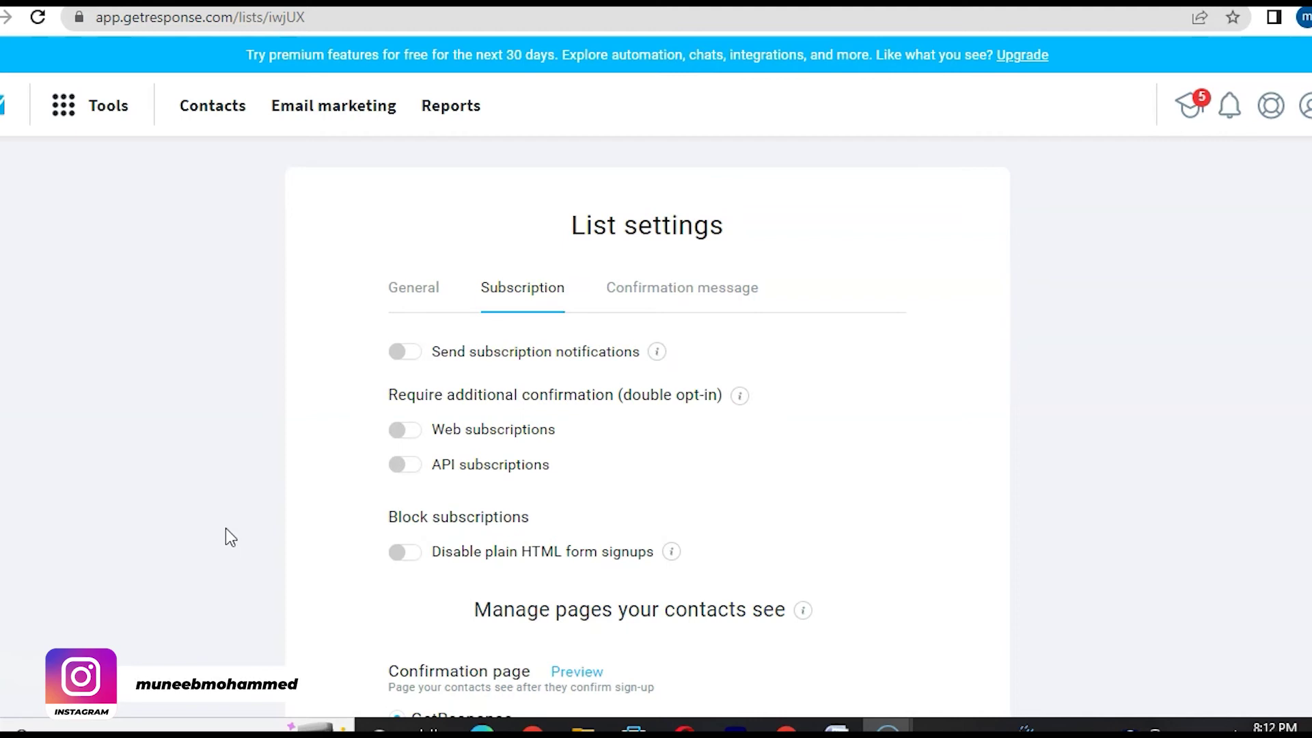
- Return to the Contacts Lists overview
left_click(217, 109)
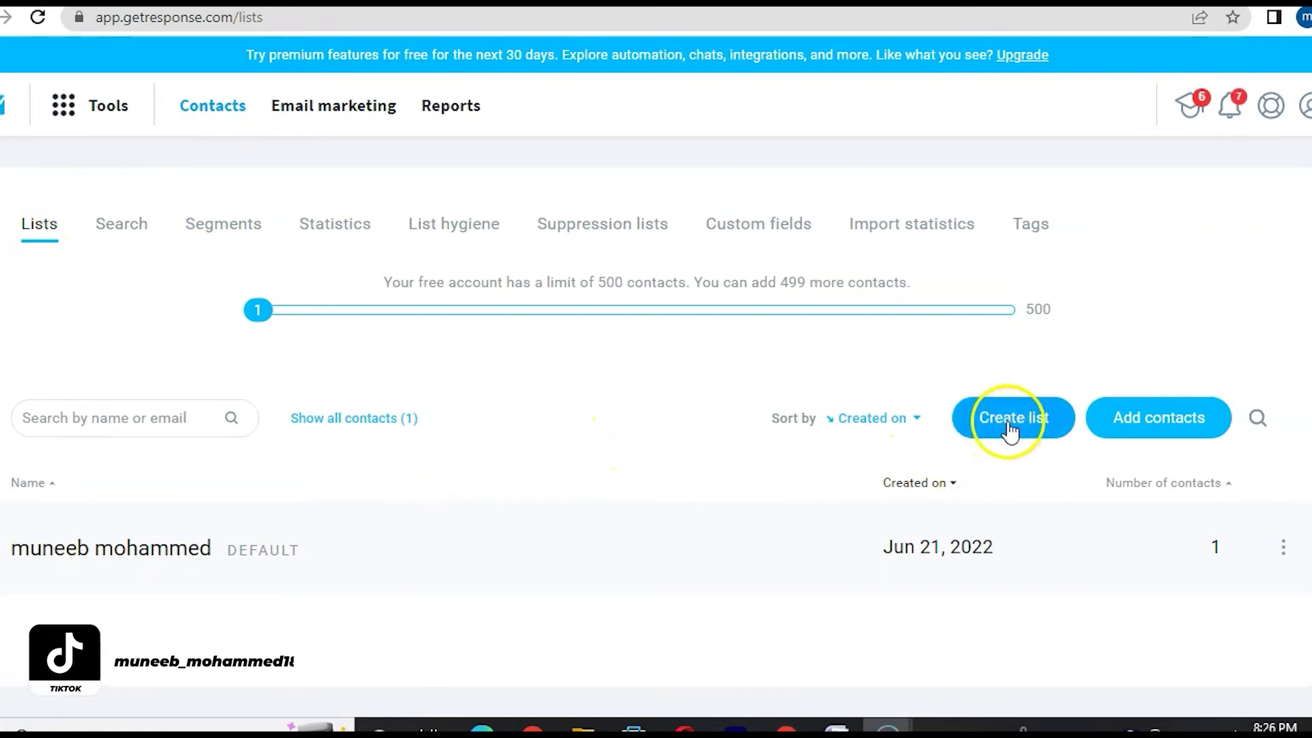
- Create a new contact list named 'test'
left_click(1010, 422)
left_click(526, 264)
type("test")
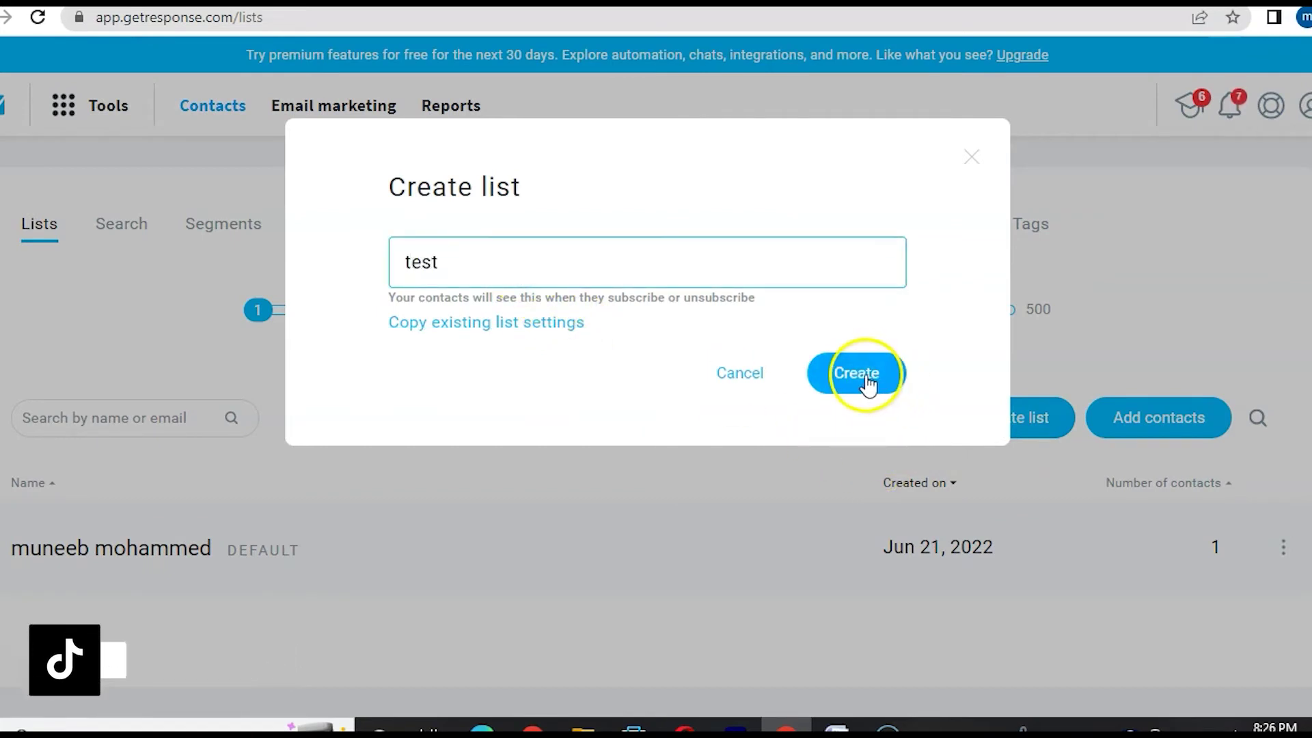
left_click(867, 380)
scroll(325, 566, "down", 3)
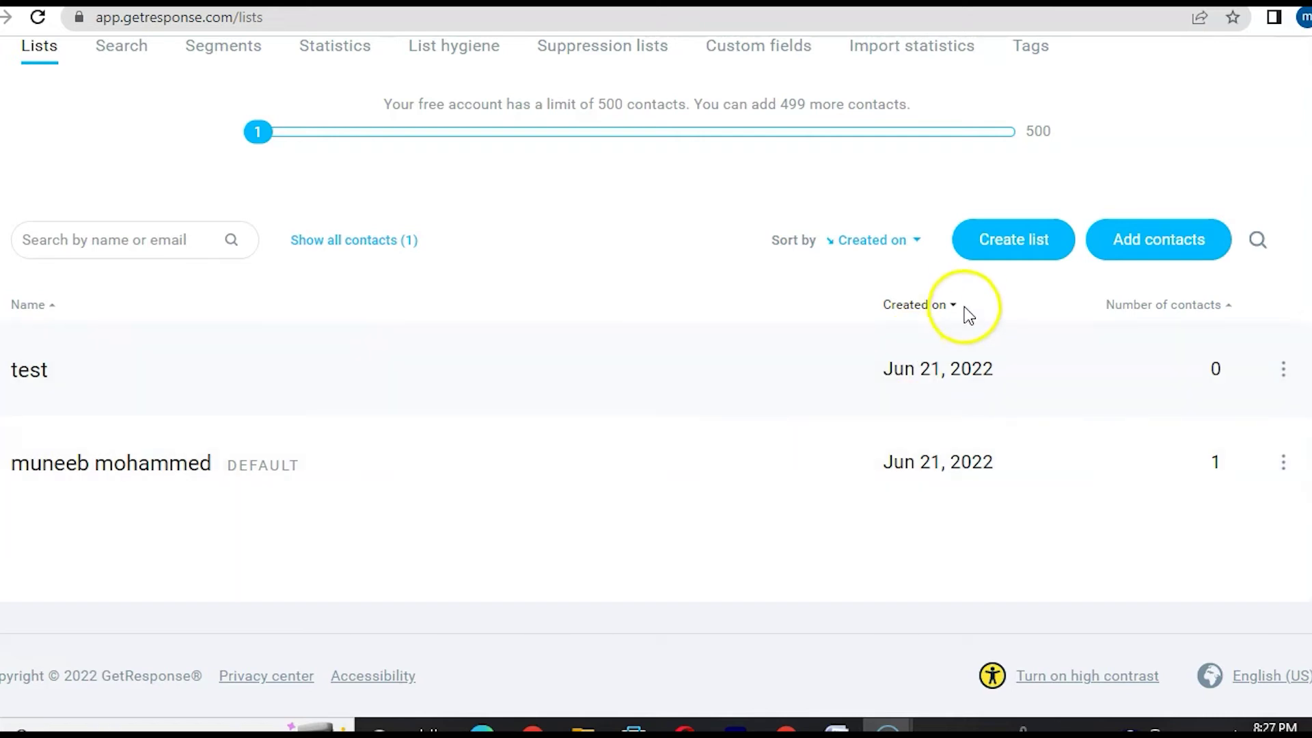
scroll(197, 280, "up", 1)
scroll(197, 280, "up", 2)
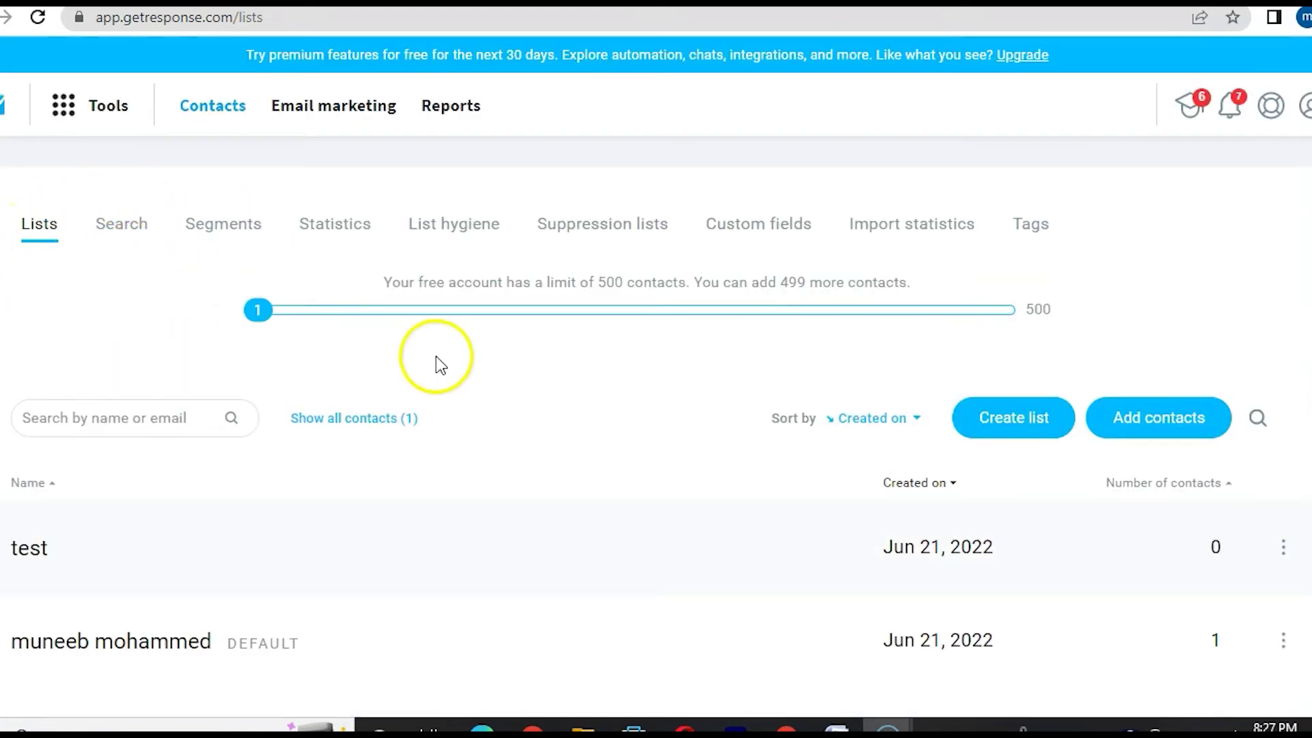
- Start adding contacts to the test list using the Upload a file method
left_click(1150, 417)
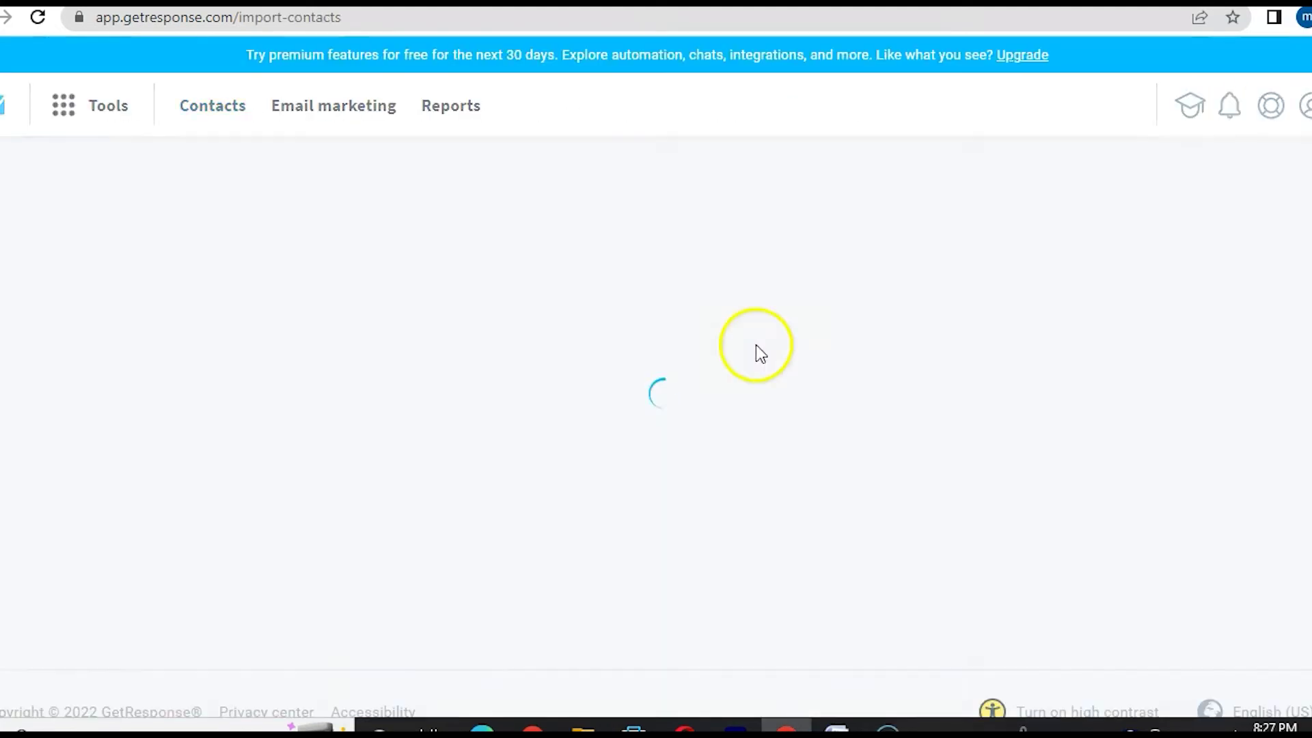
left_click(892, 365)
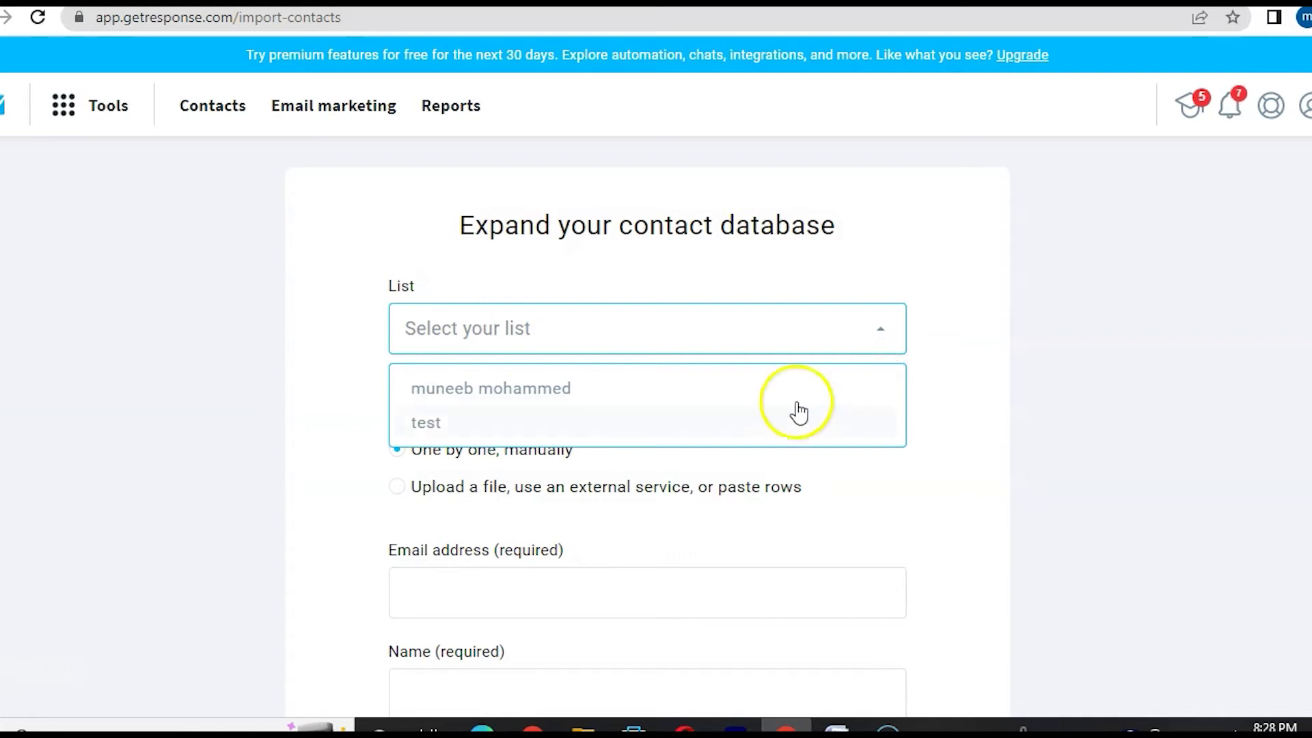
left_click(571, 432)
left_click(441, 453)
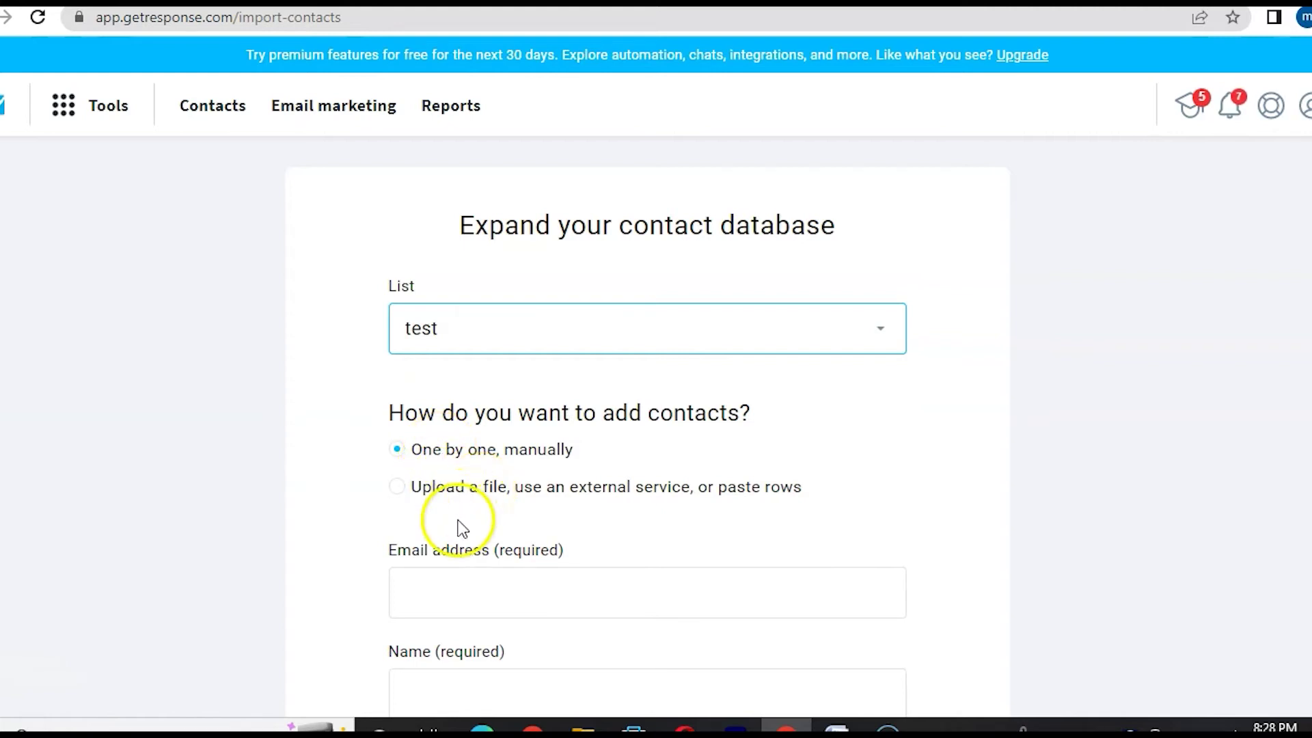
left_click(396, 487)
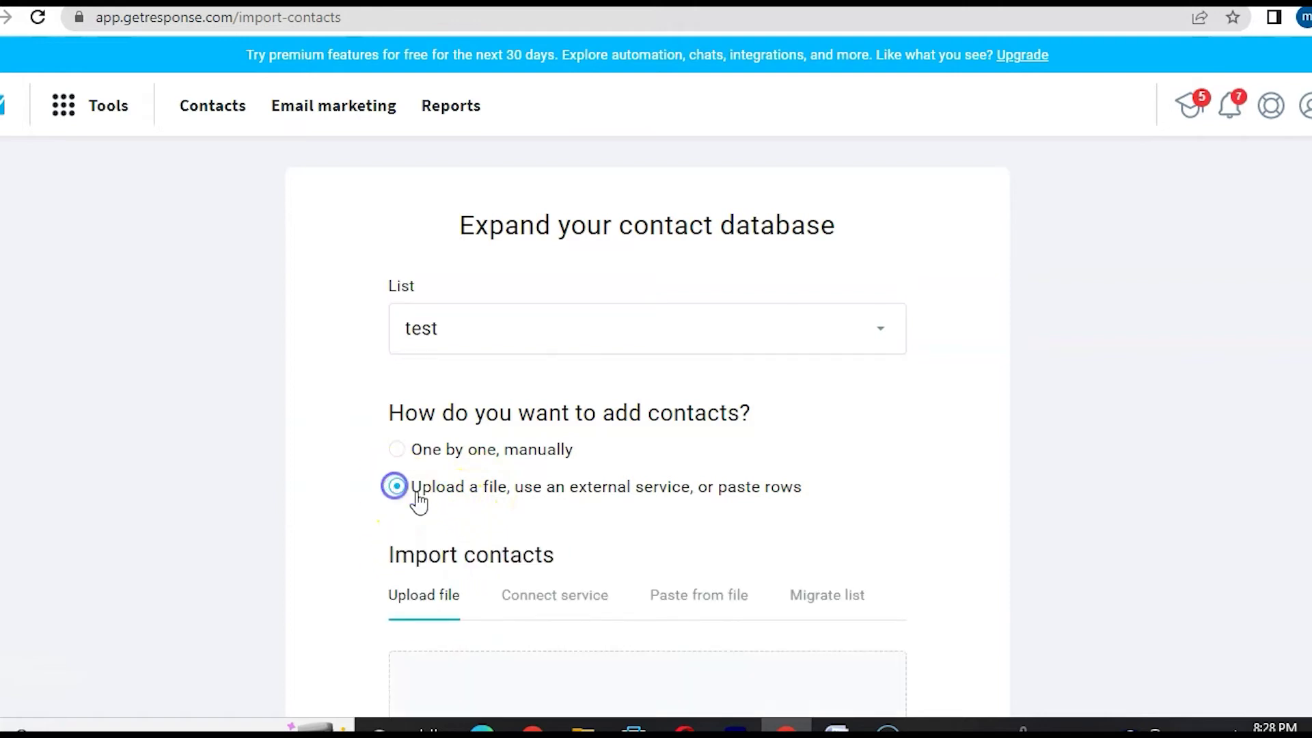
scroll(487, 519, "down", 4)
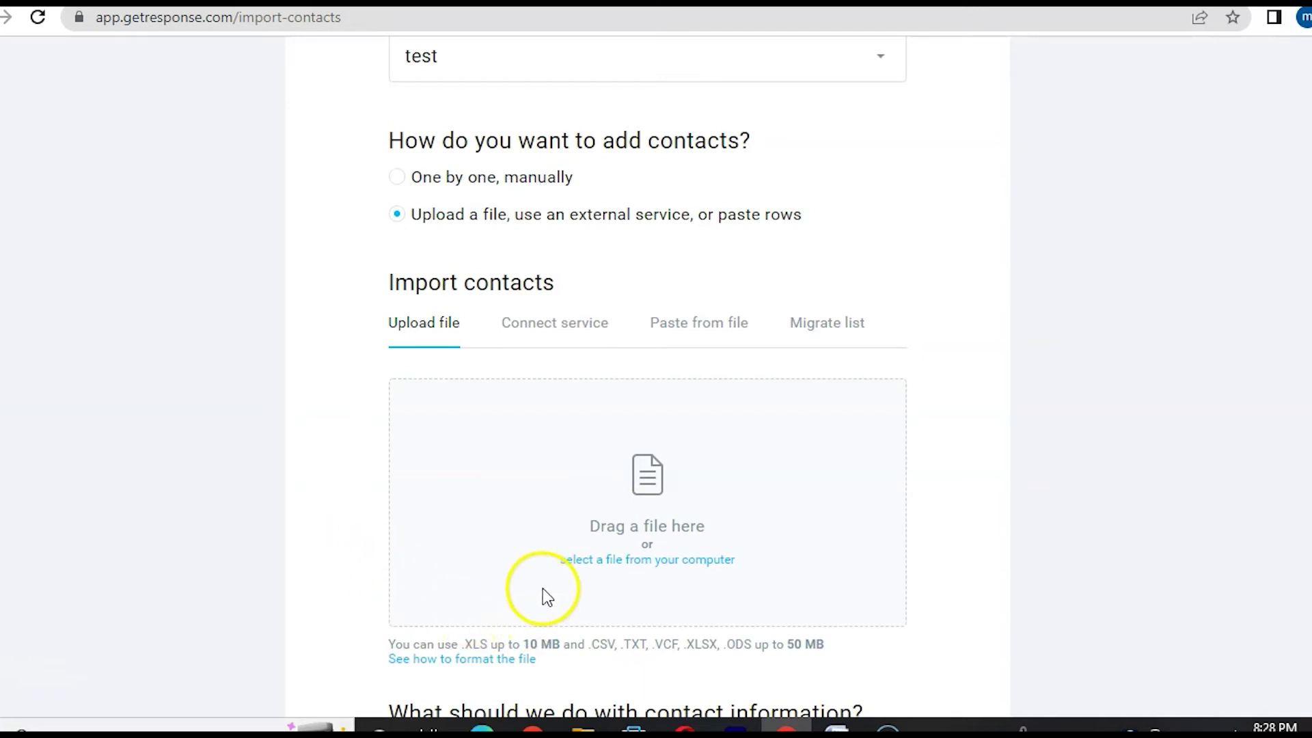
- Upload my_list.csv and confirm permission to add these contacts, keeping add and update existing
left_click(612, 561)
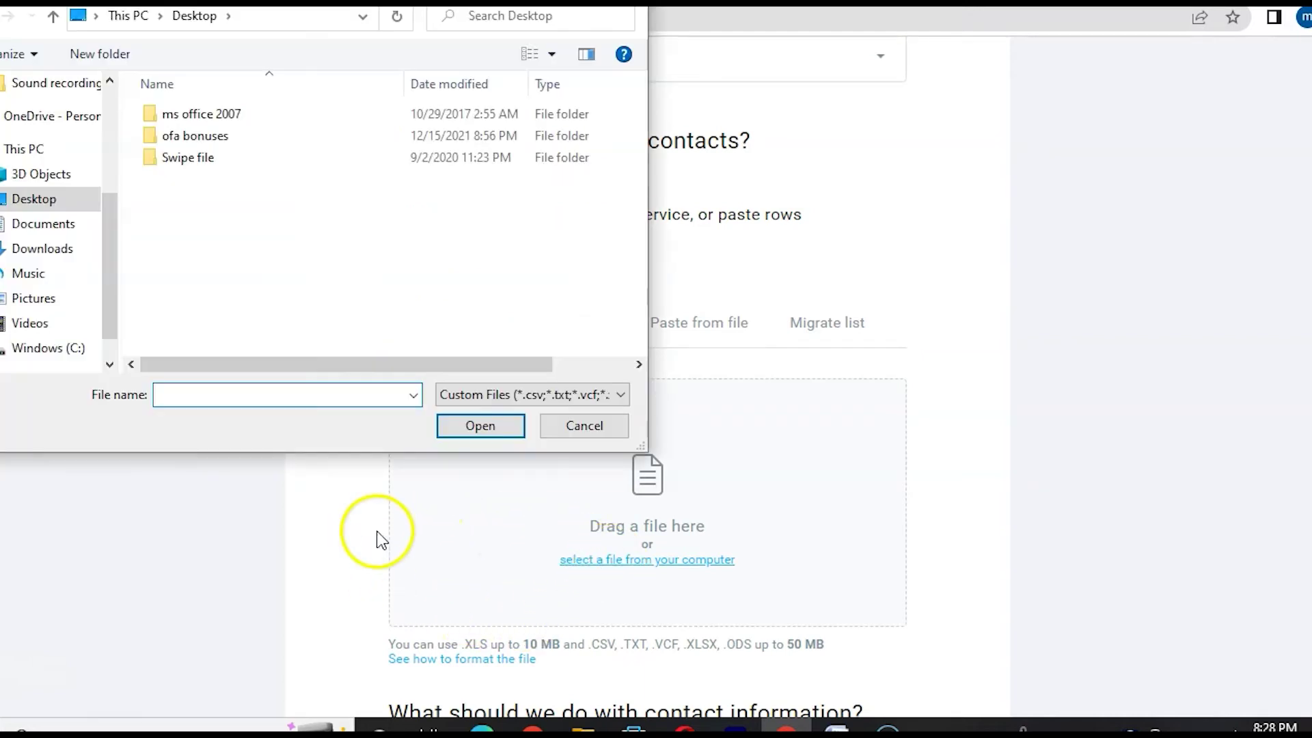
double_click(243, 143)
scroll(492, 394, "down", 6)
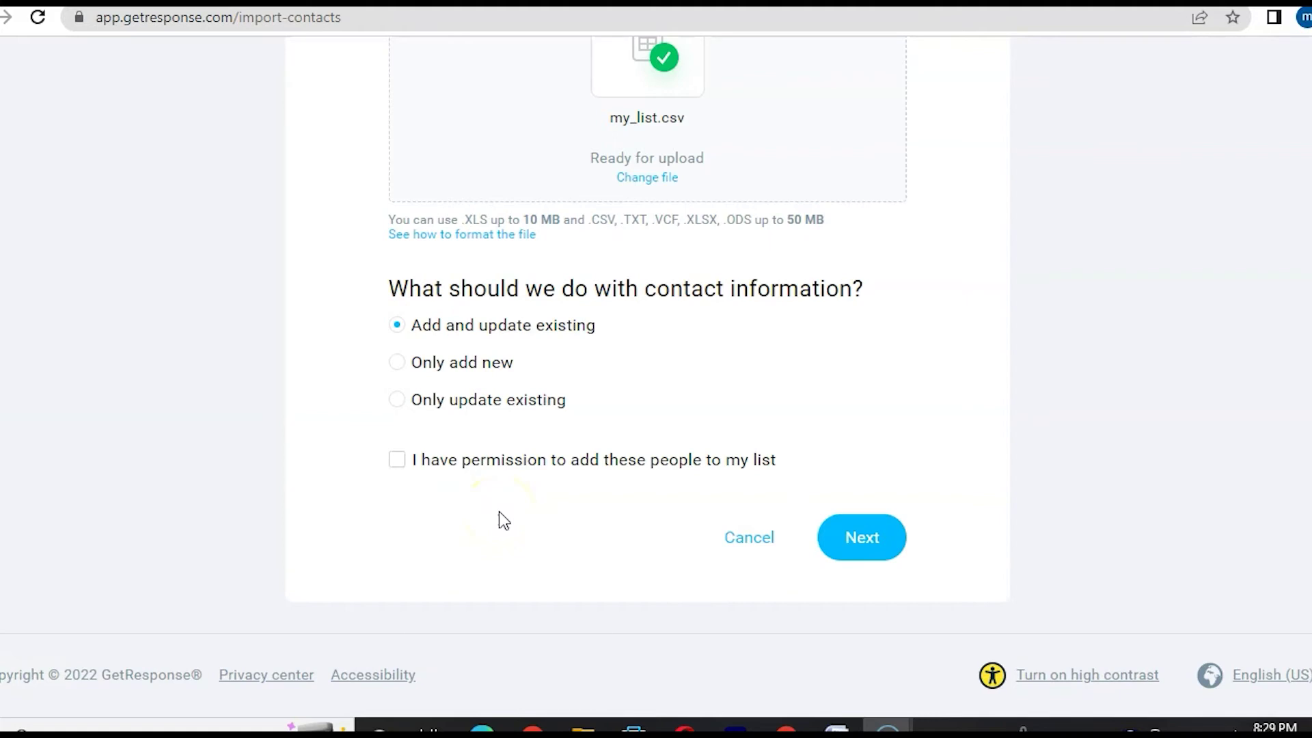
left_click(404, 472)
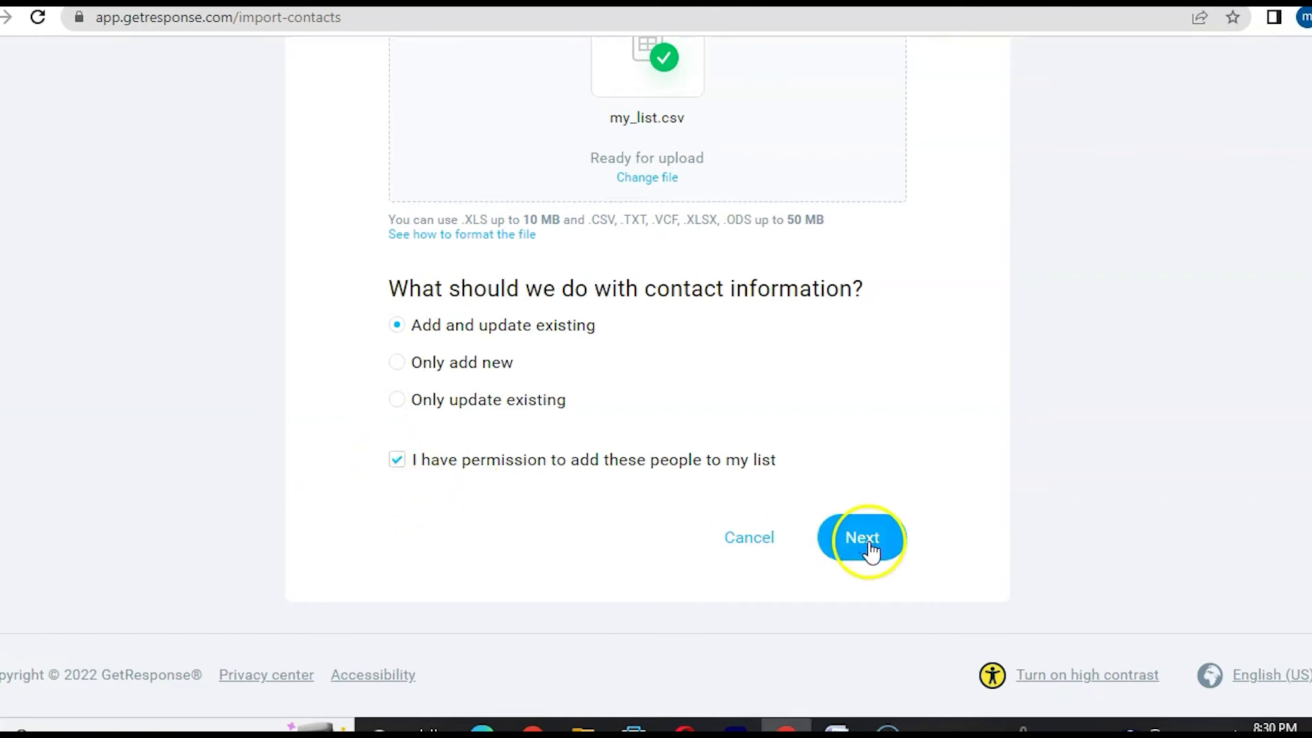
- Import the 141 contacts from my_list.csv into the test list, skipping unassigned columns such as geo:dma_code
left_click(864, 540)
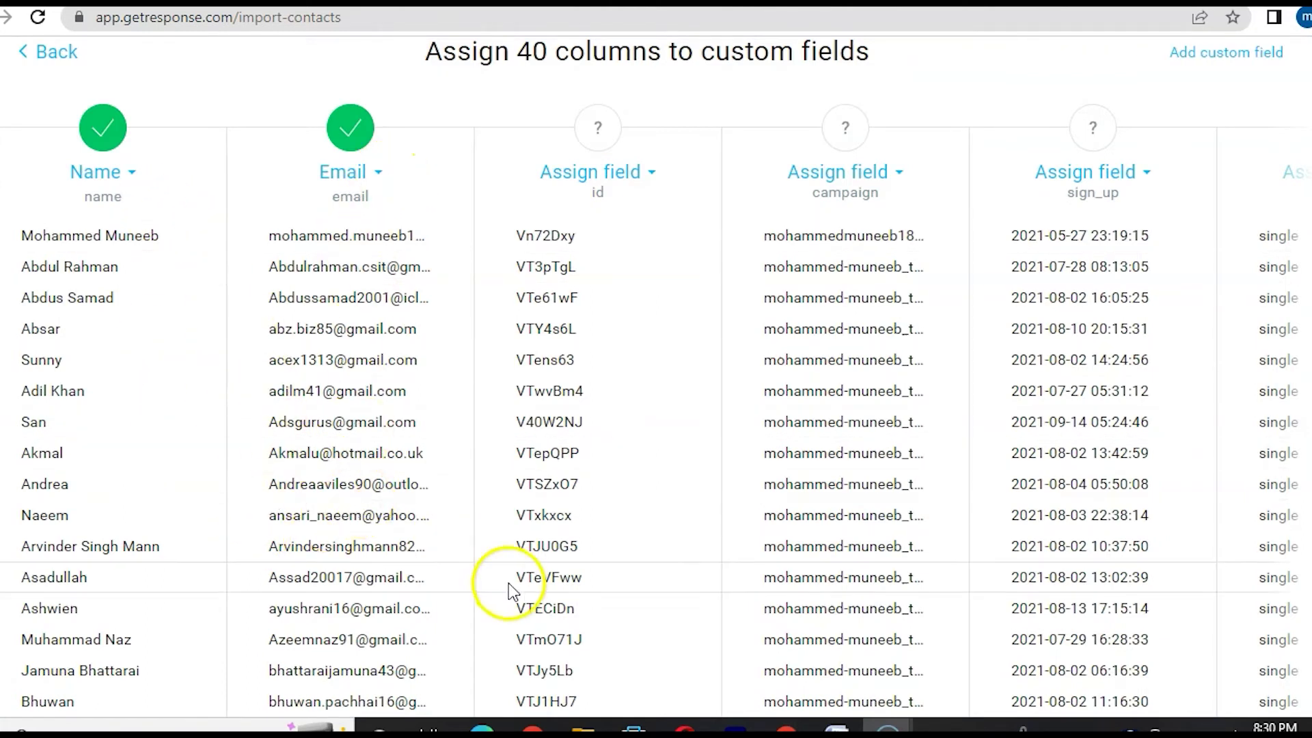
scroll(840, 483, "down", 8)
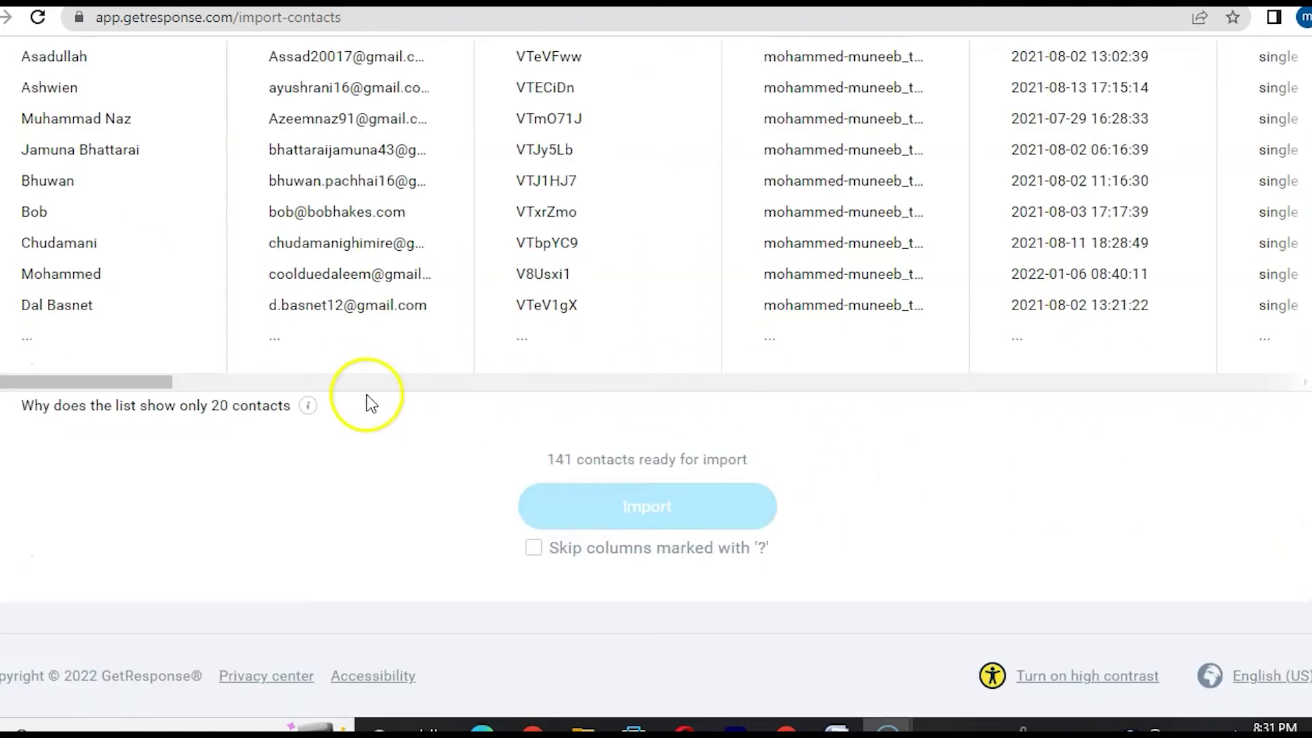
left_click_drag(113, 378, 777, 374)
scroll(1003, 425, "up", 8)
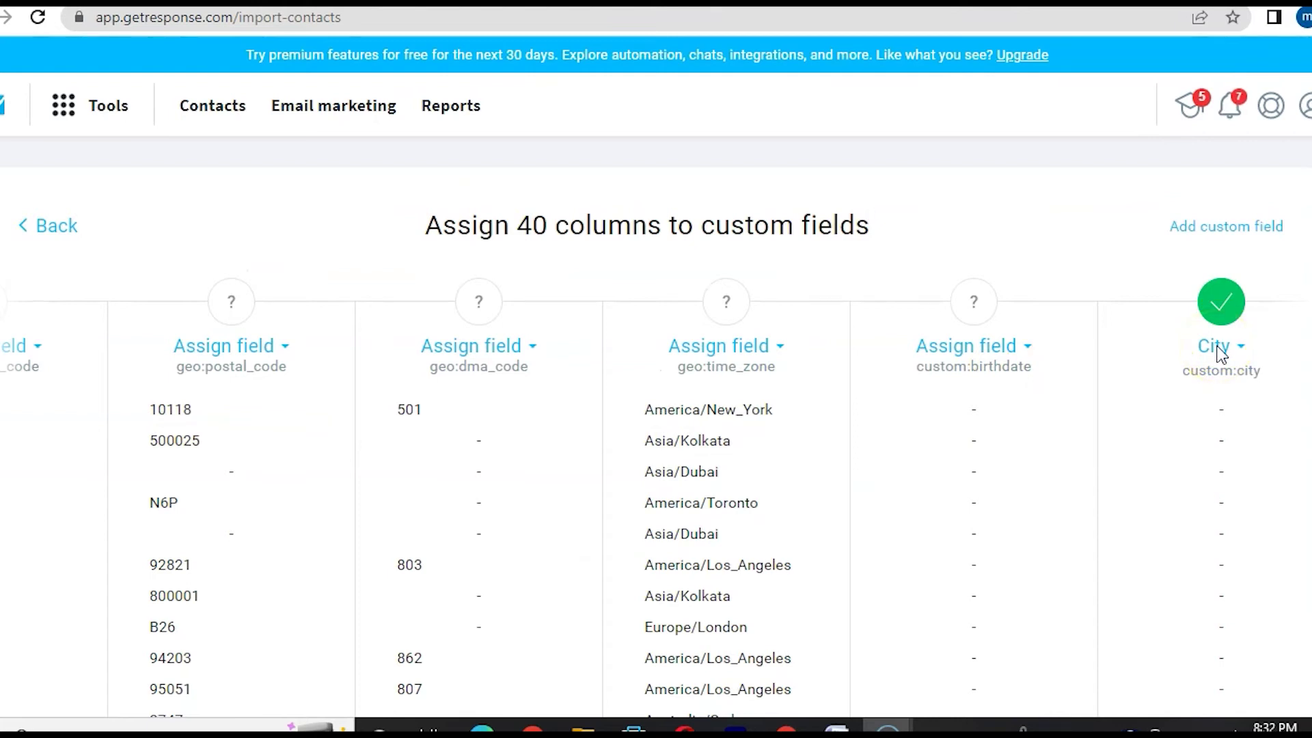
scroll(1096, 412, "down", 2)
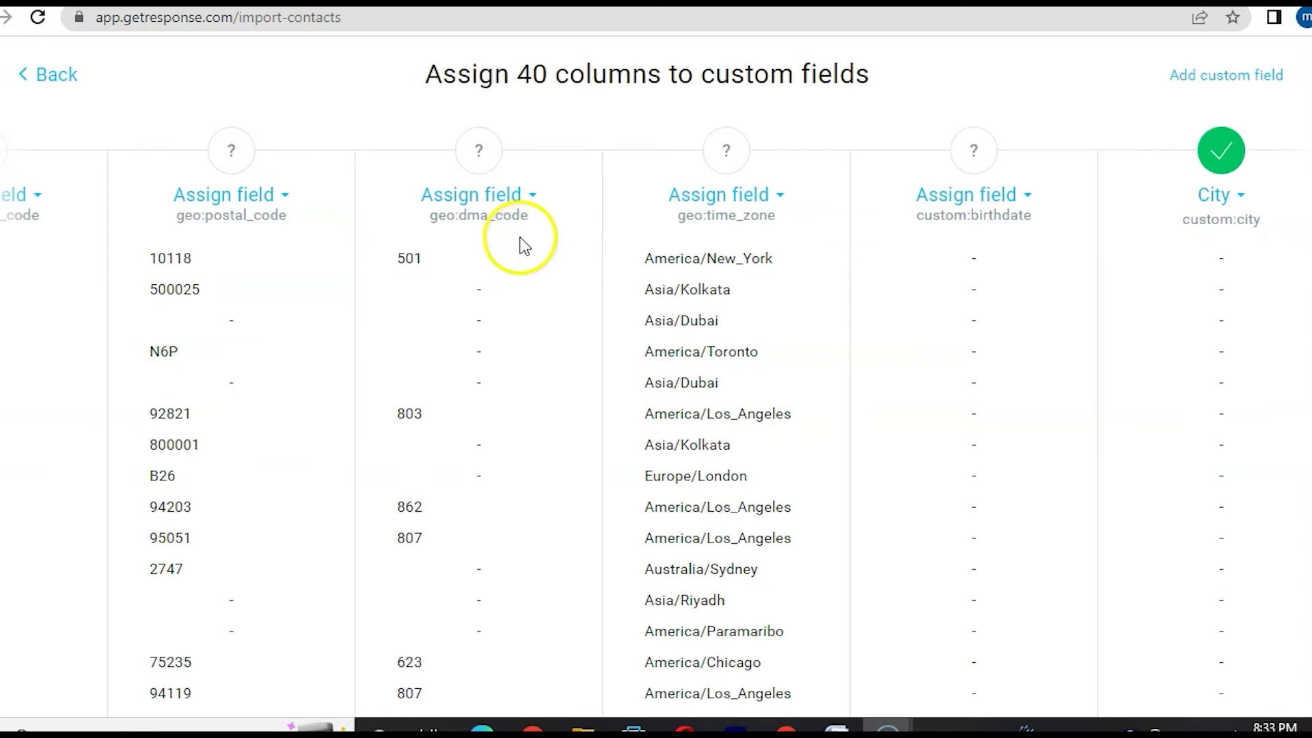
left_click(533, 197)
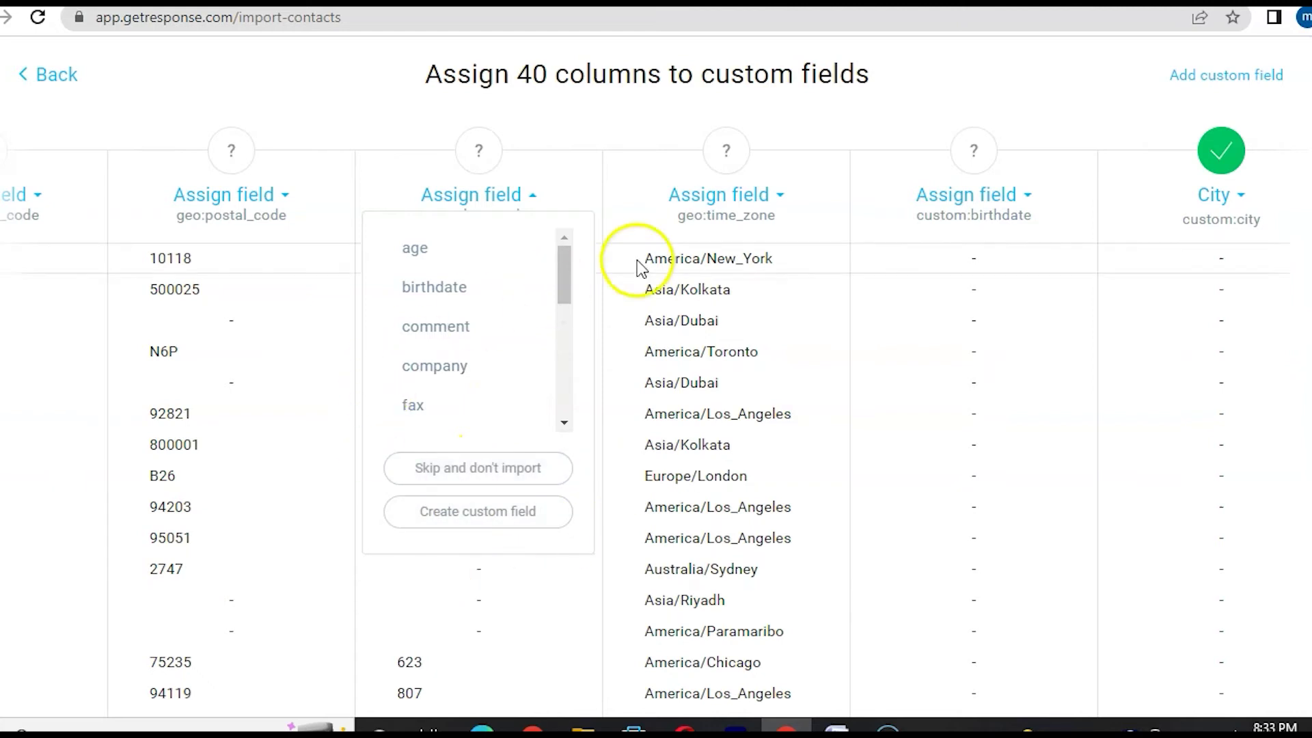
left_click(564, 175)
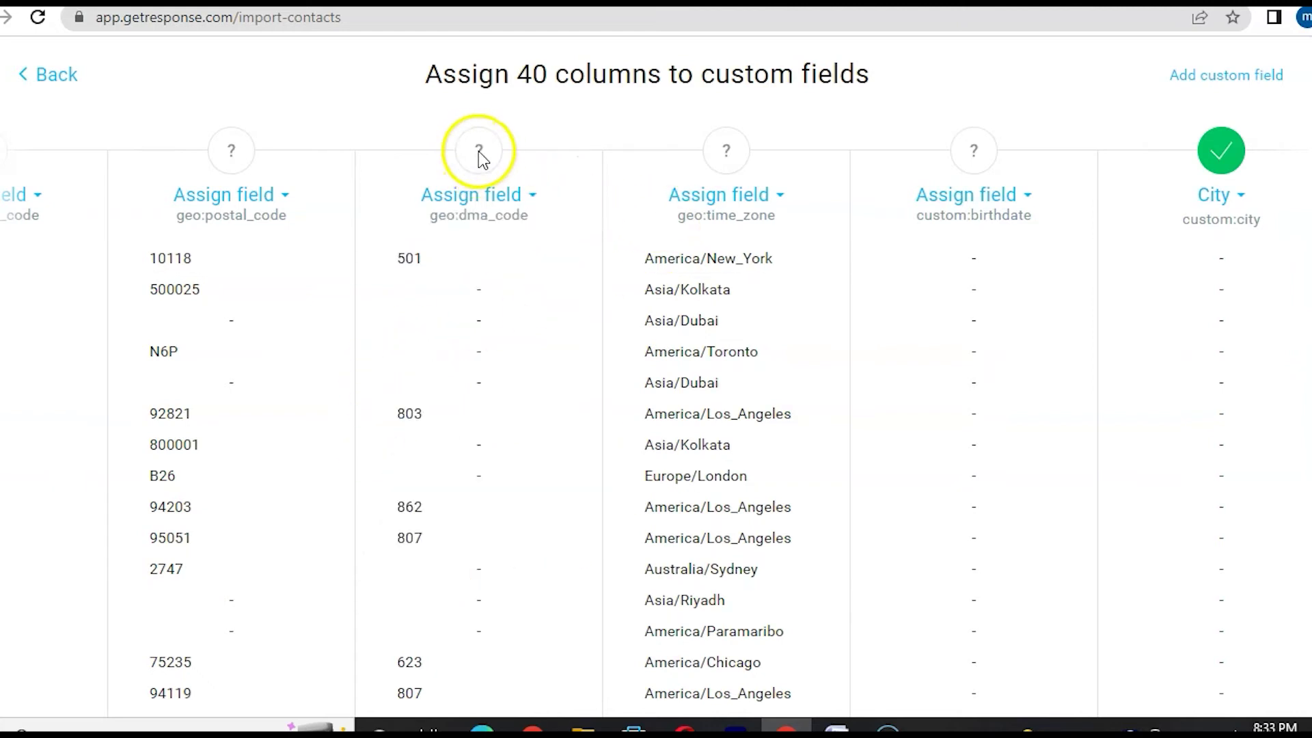
scroll(516, 419, "down", 8)
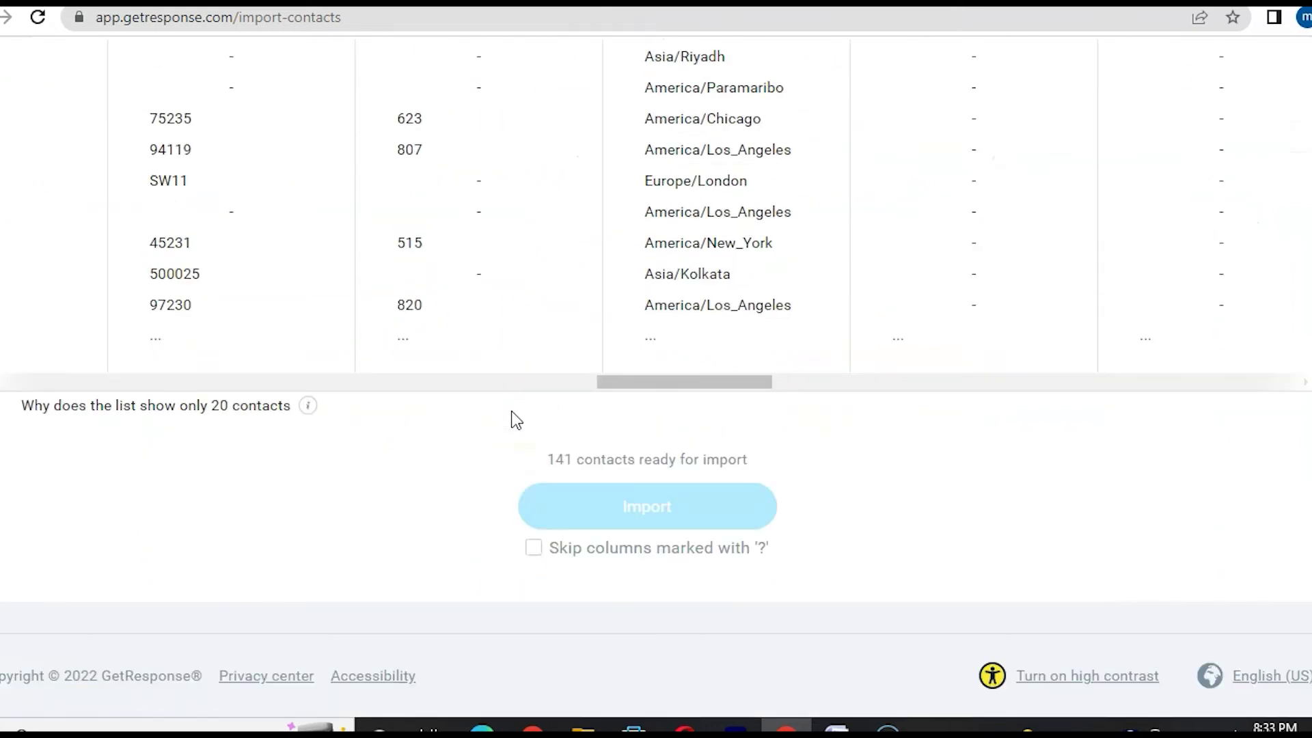
left_click(534, 550)
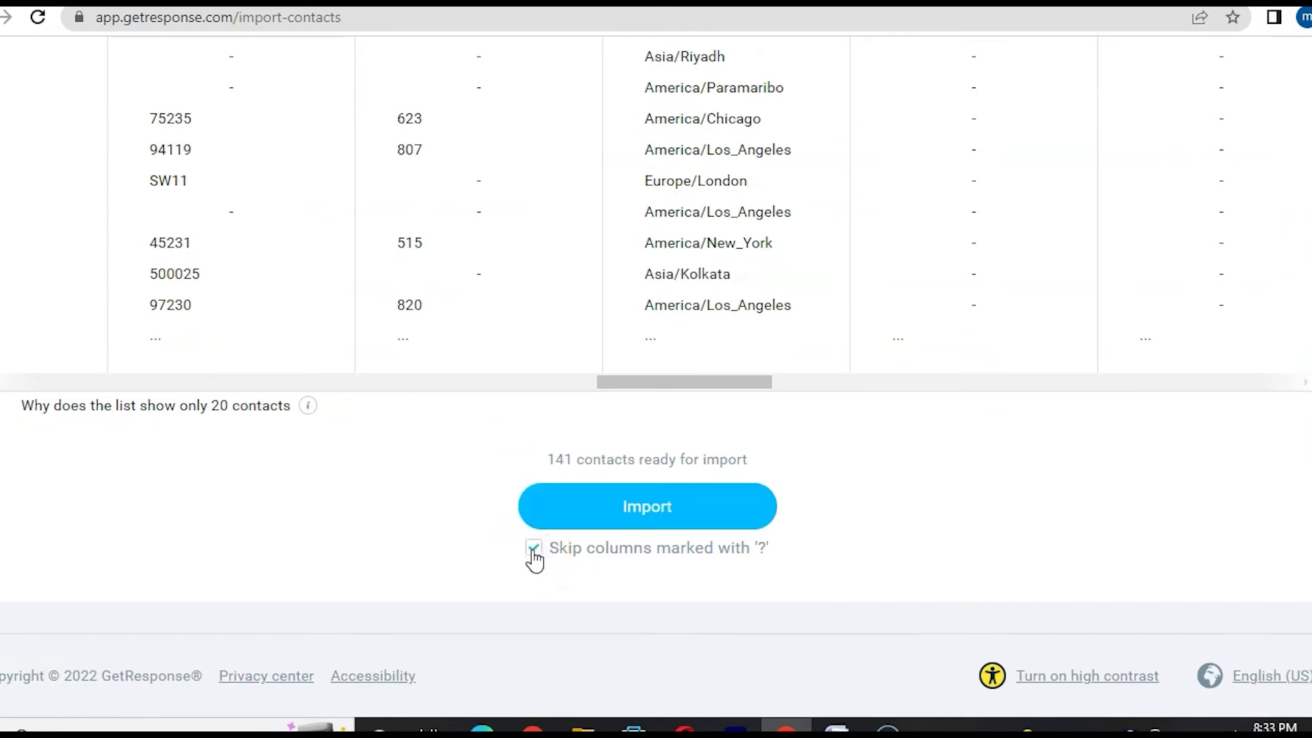
left_click(671, 511)
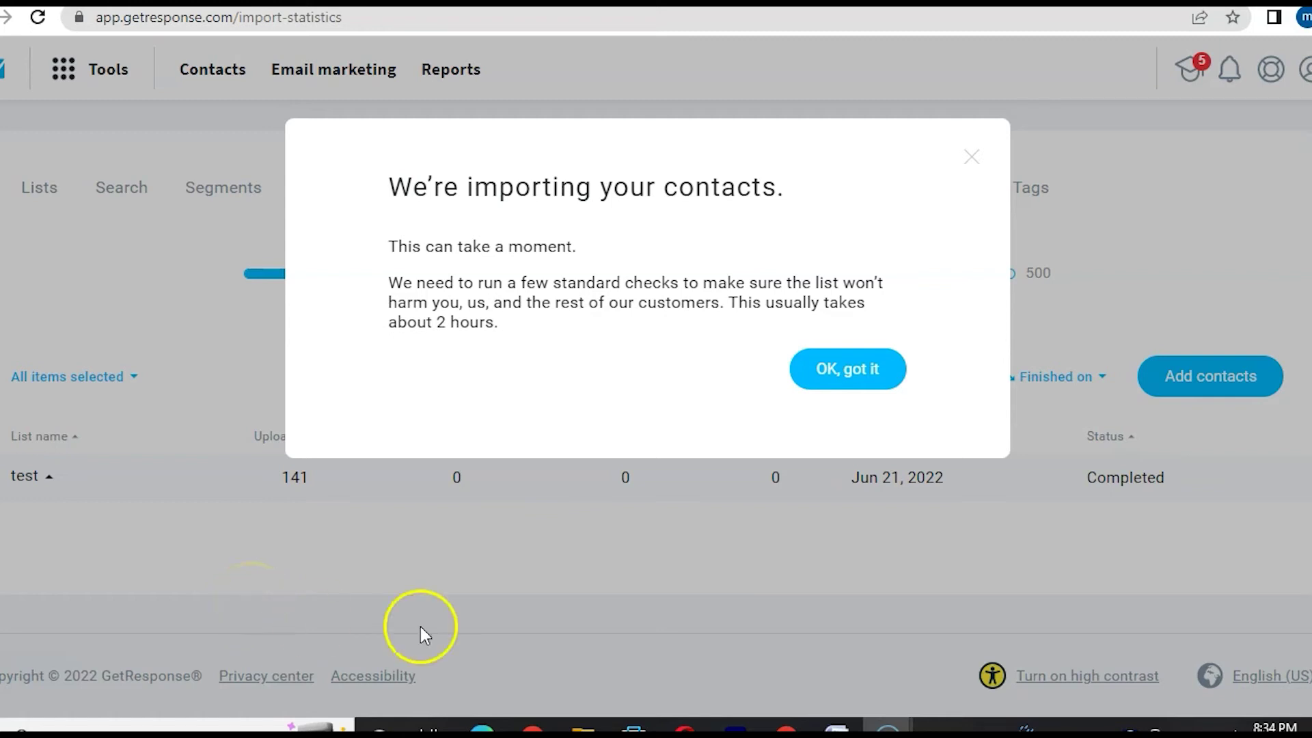
- Dismiss the import notice showing 136 contacts added, then bring up the Tools menu
left_click(849, 369)
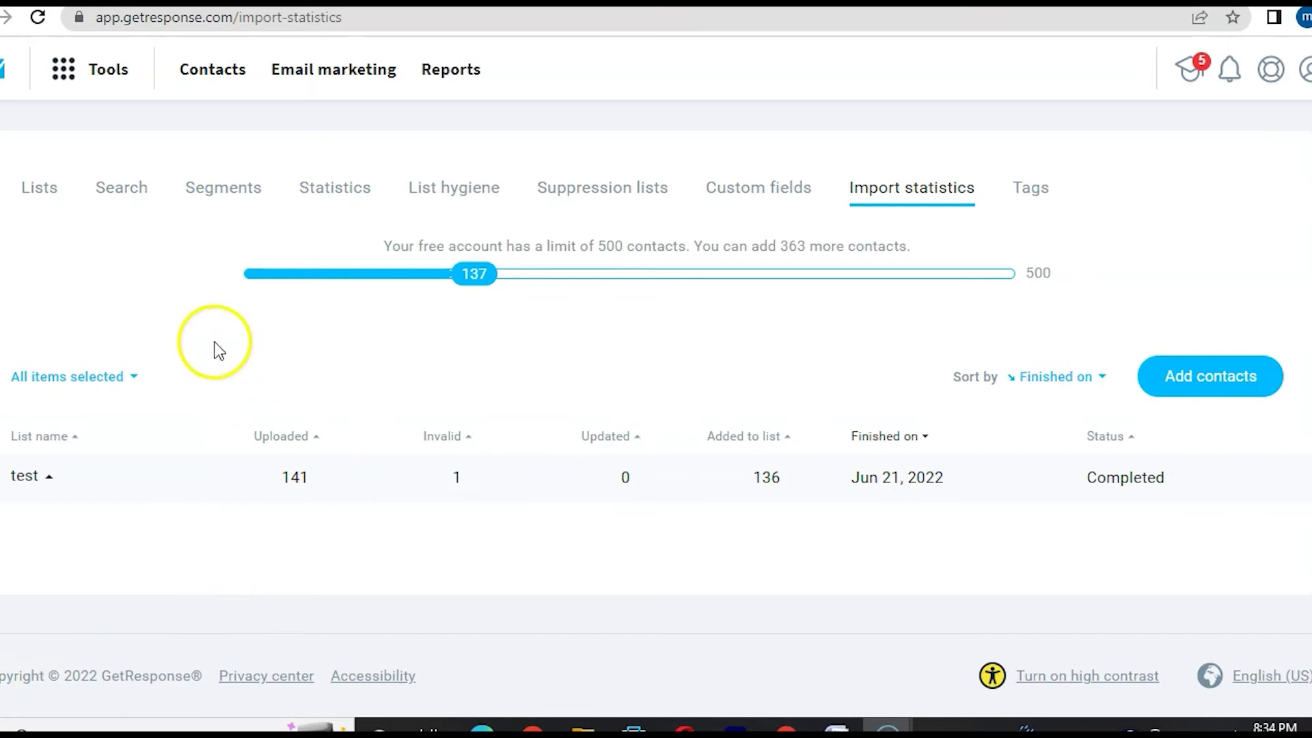
left_click(86, 78)
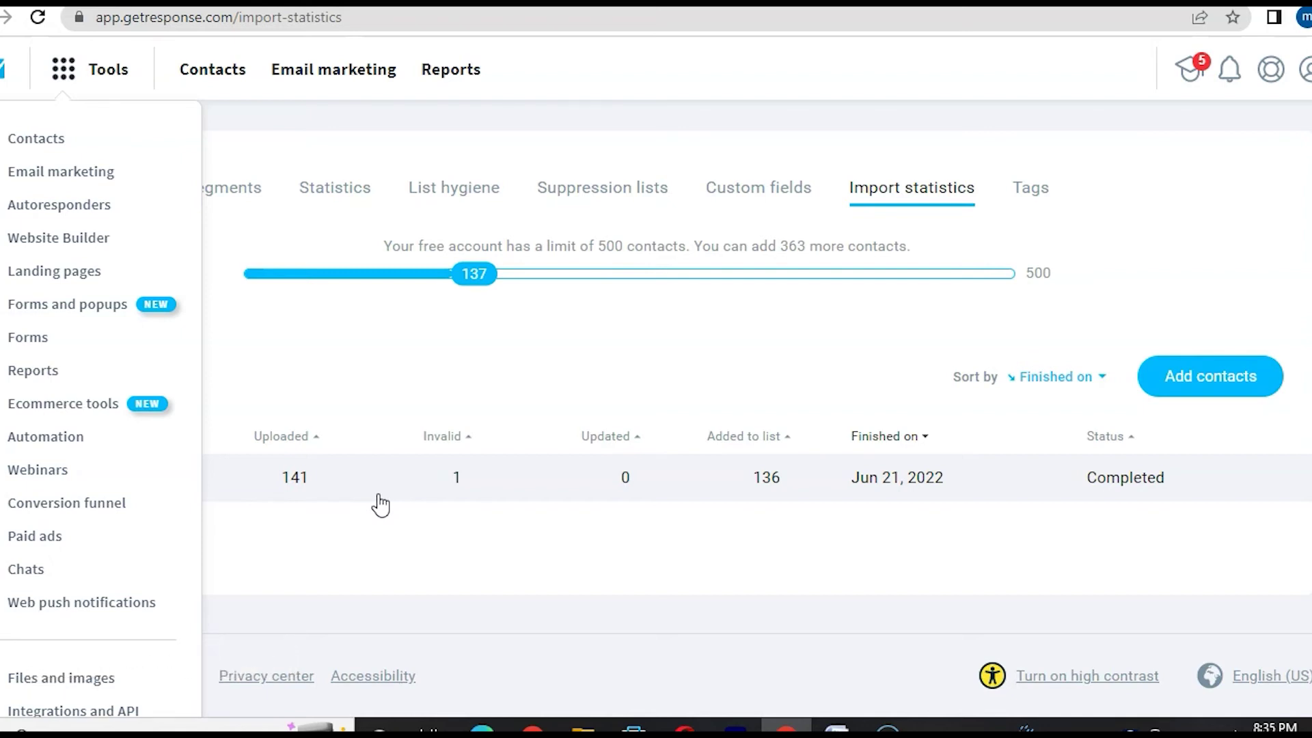
- Create a new untitled newsletter from Email marketing's Newsletters page
left_click(31, 173)
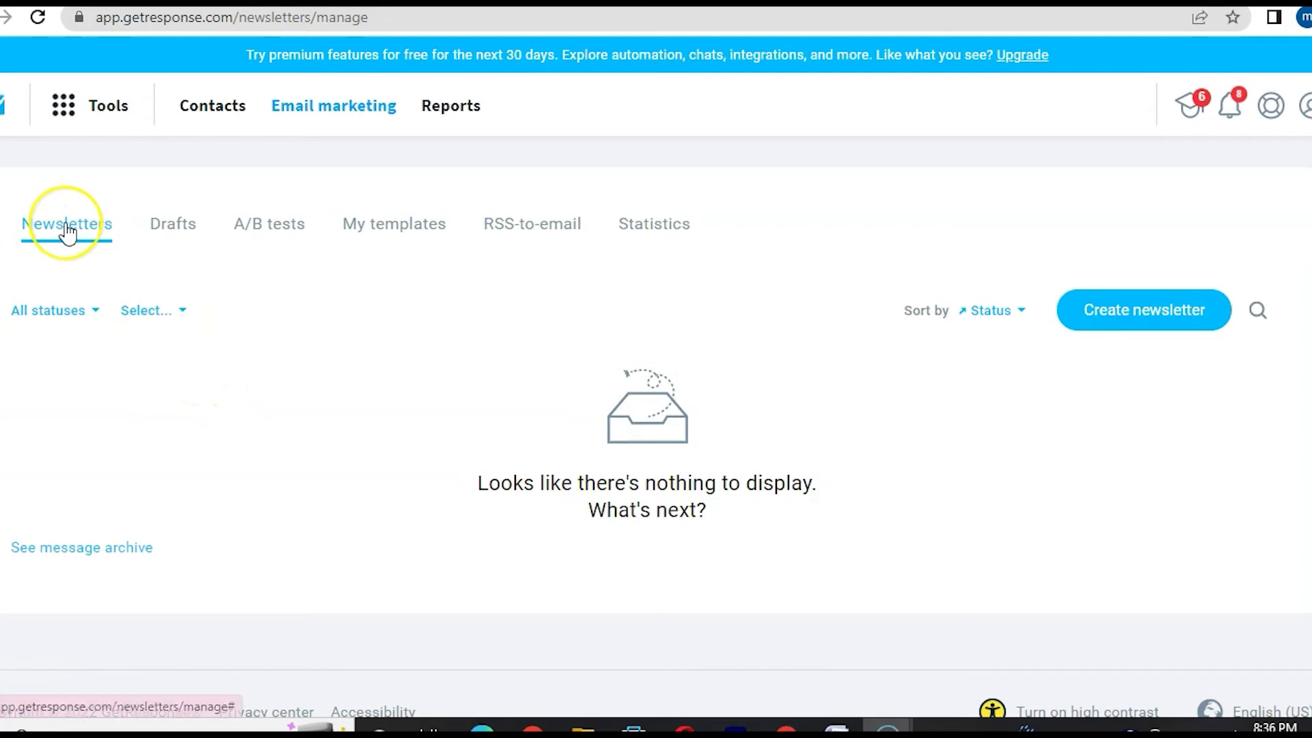
left_click(1142, 318)
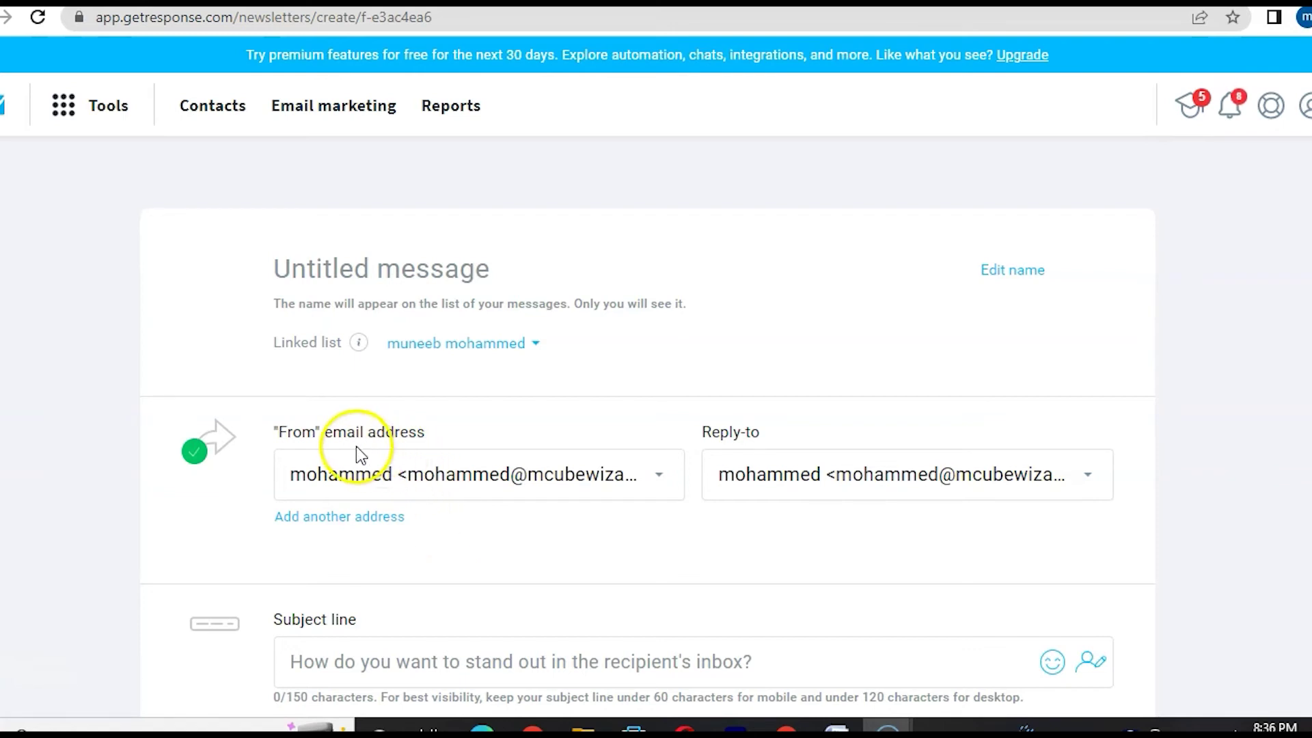
- Name the newsletter 'OTO Marketing' and link it to the test list
left_click(286, 270)
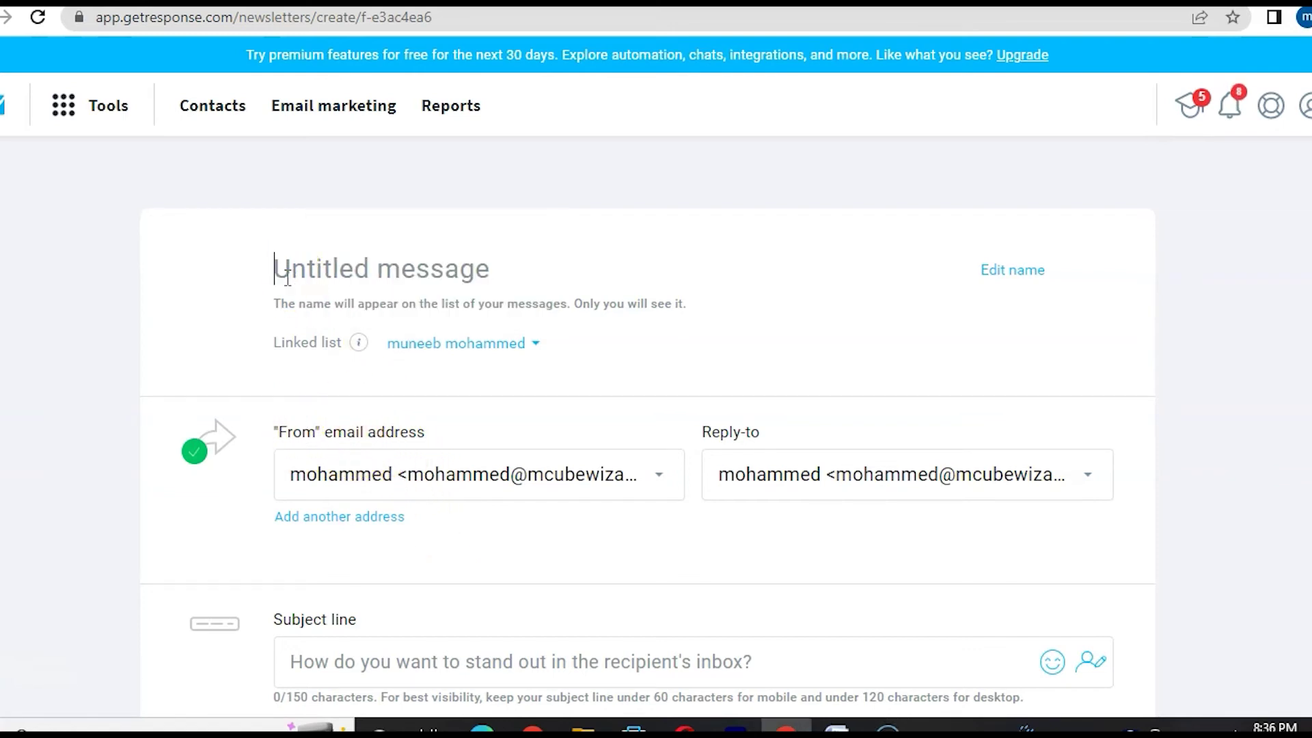
type("QTO Ma")
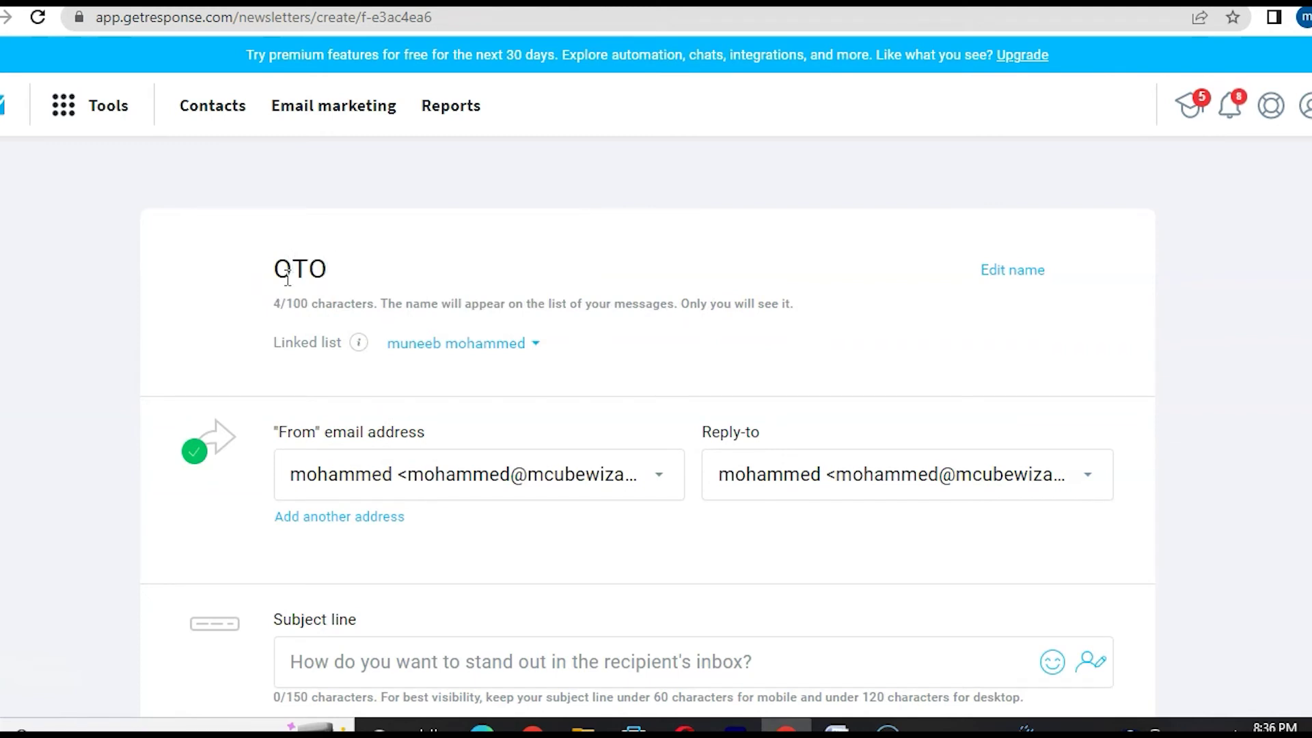
type("rketing")
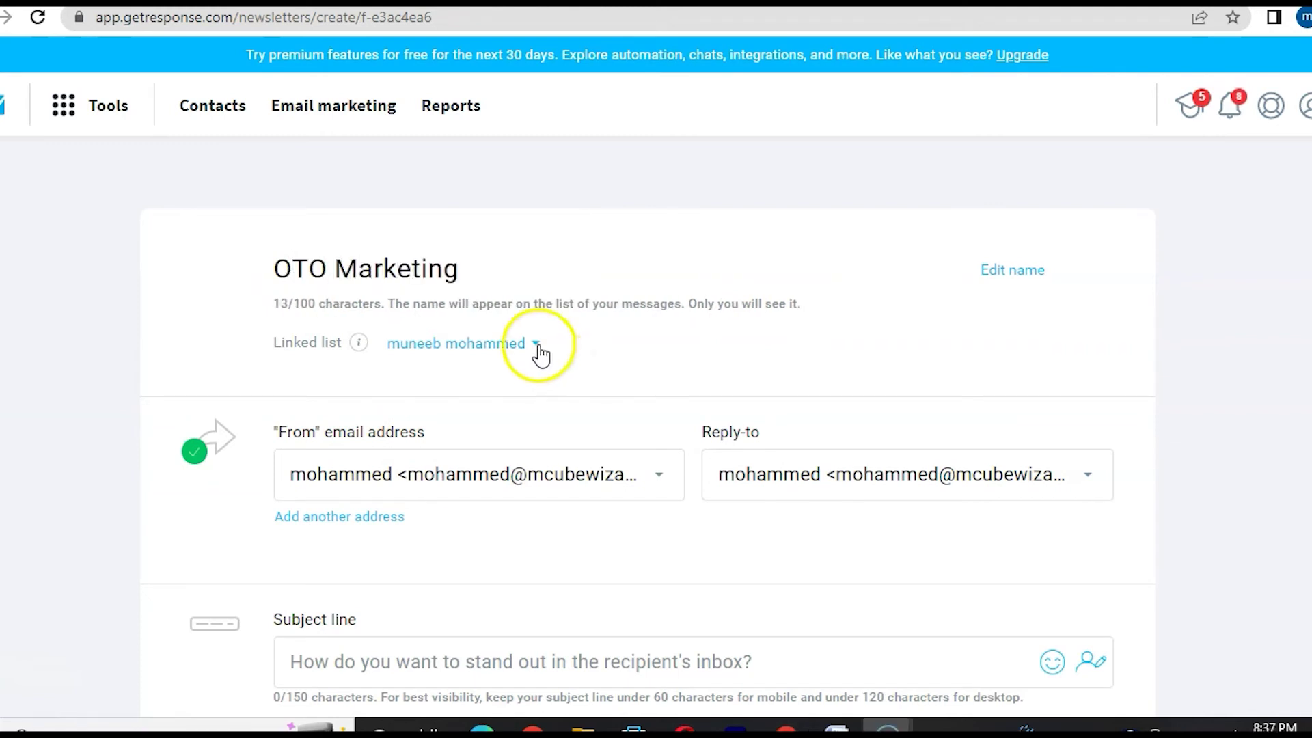
left_click(537, 345)
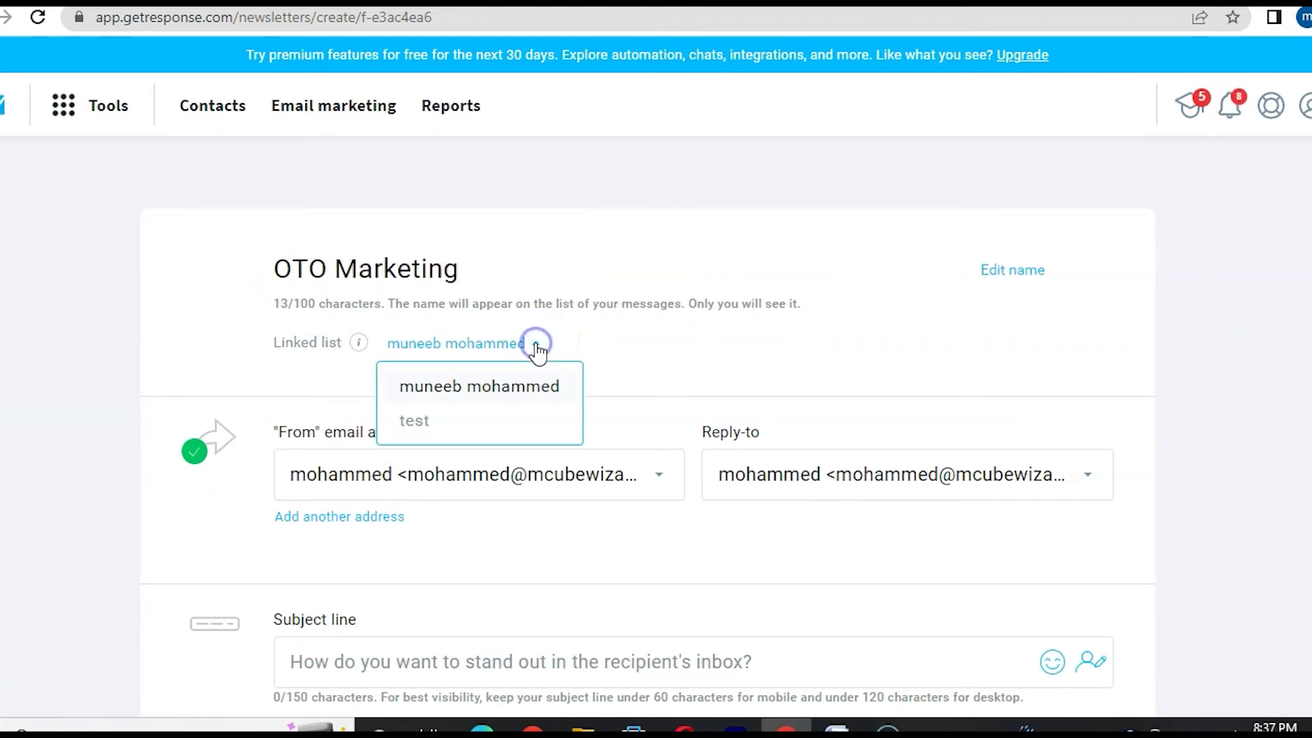
left_click(453, 419)
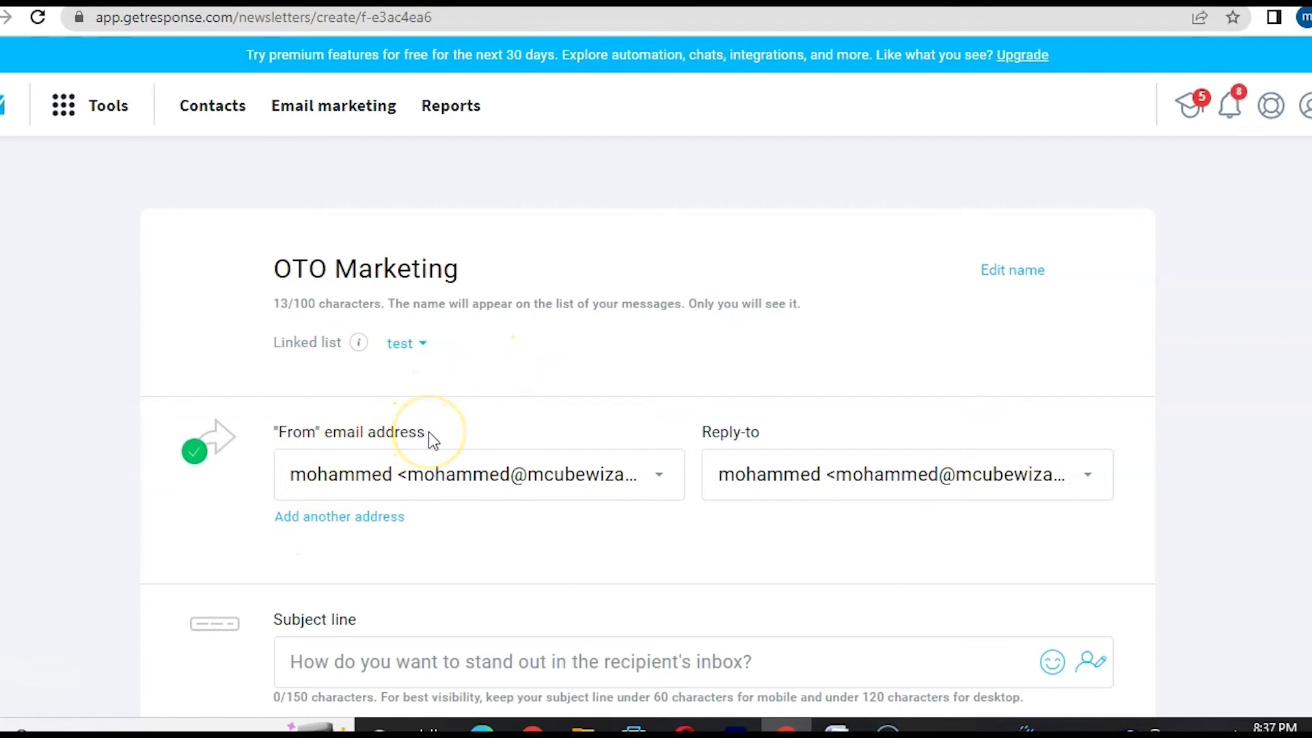
- Keep the current From address and set Reply-to to the second sender address
left_click(648, 491)
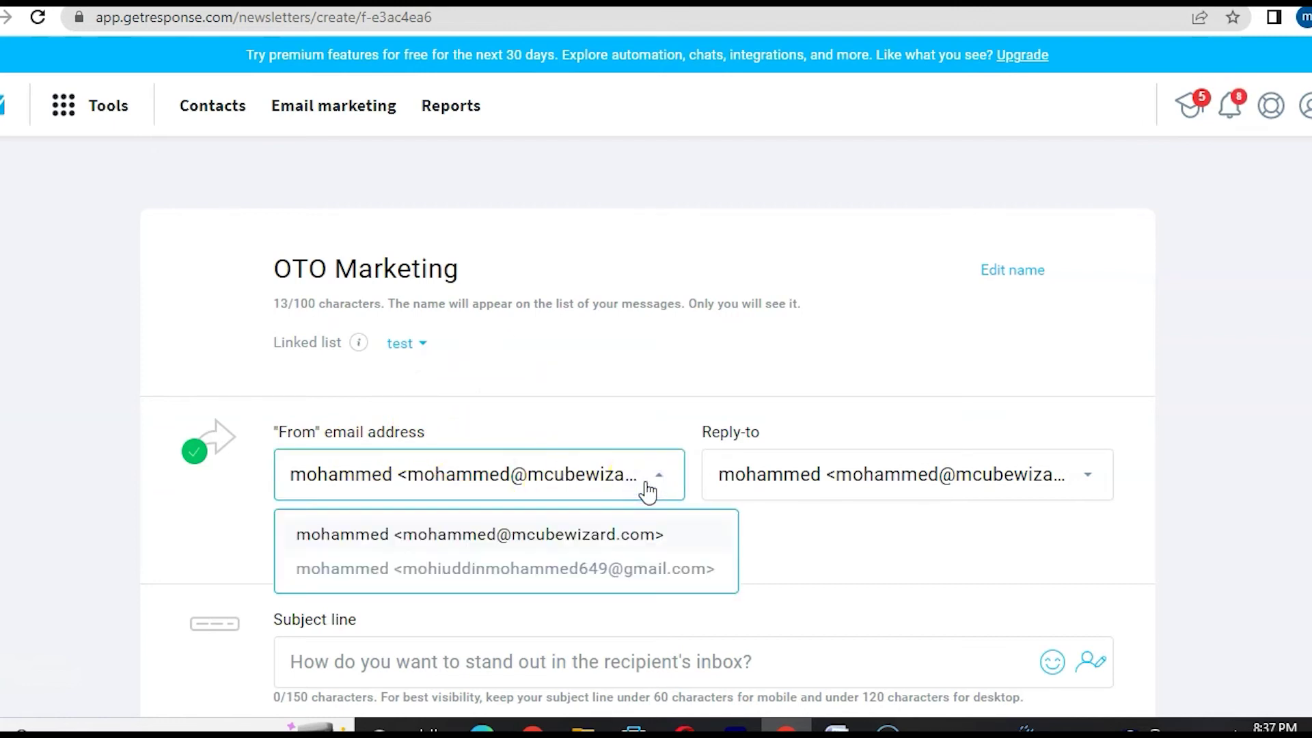
left_click(646, 488)
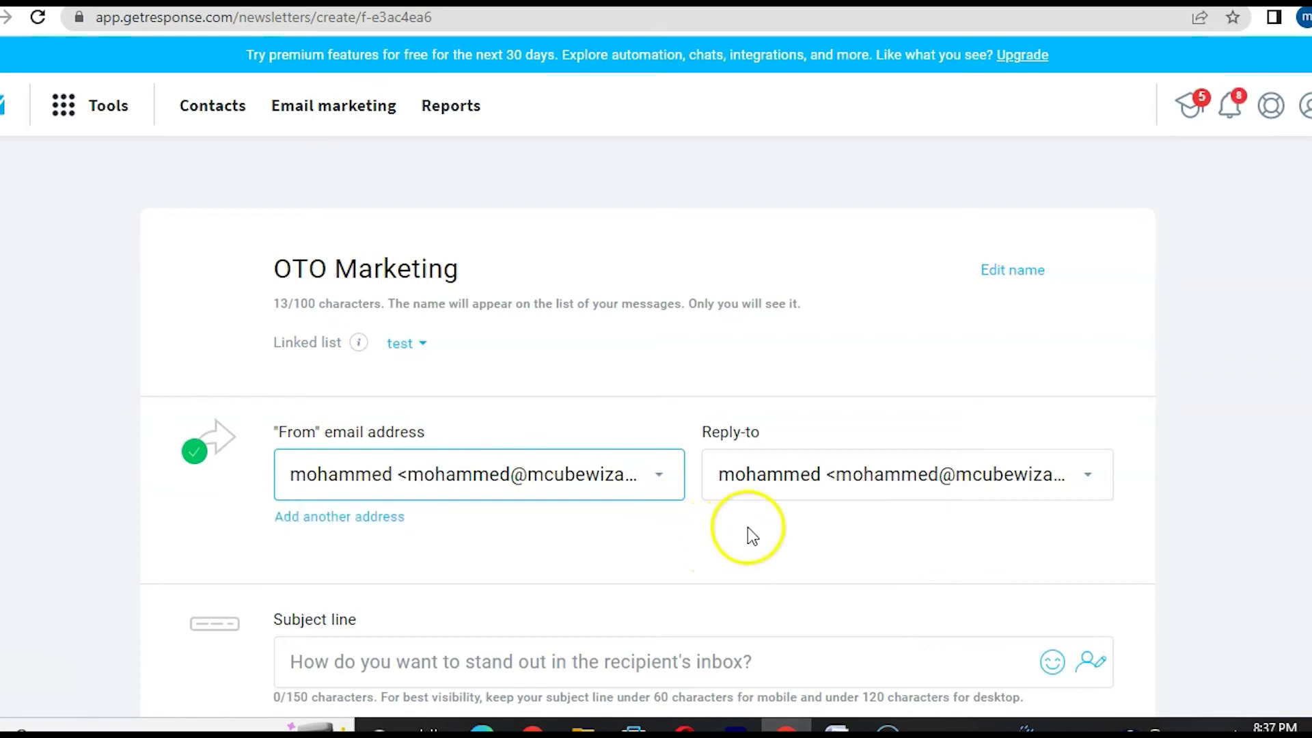
left_click(1088, 479)
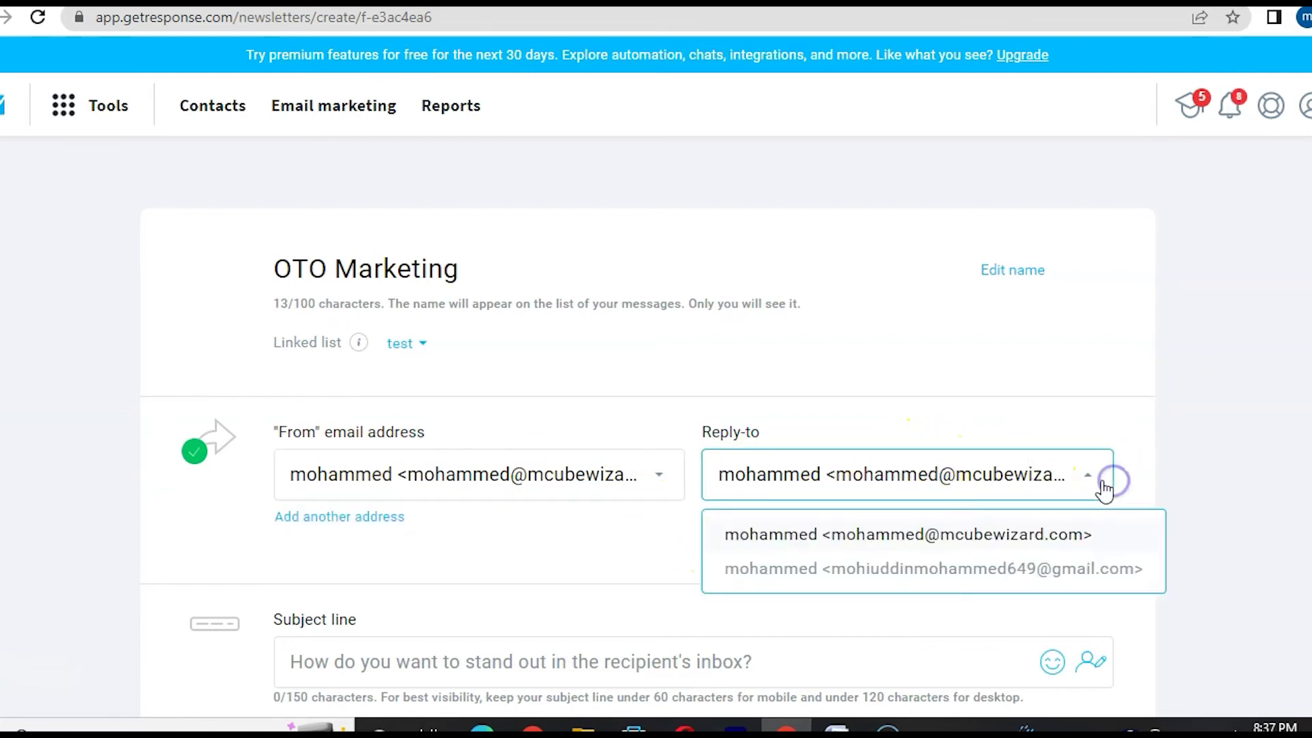
left_click(1011, 572)
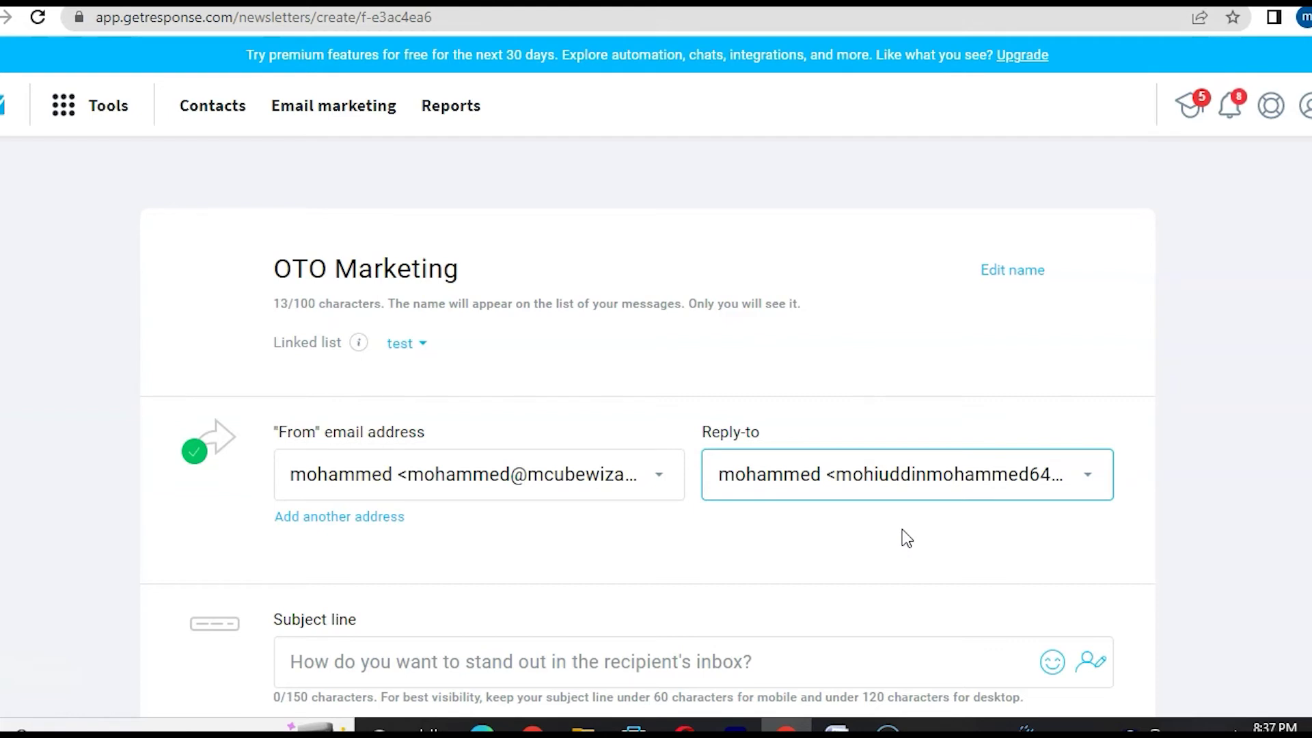
- Enter the subject line 'urgent last day to sign up', correcting the typos along the way
scroll(645, 680, "down", 4)
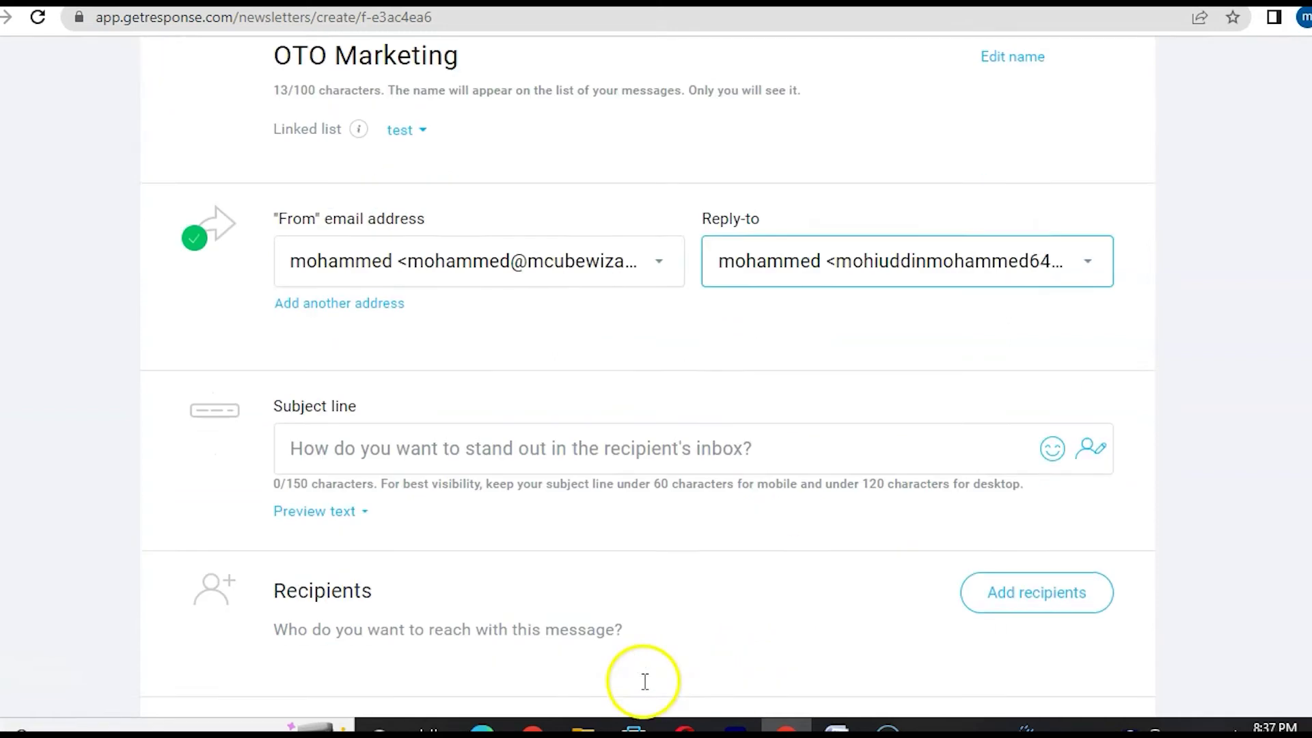
left_click(356, 376)
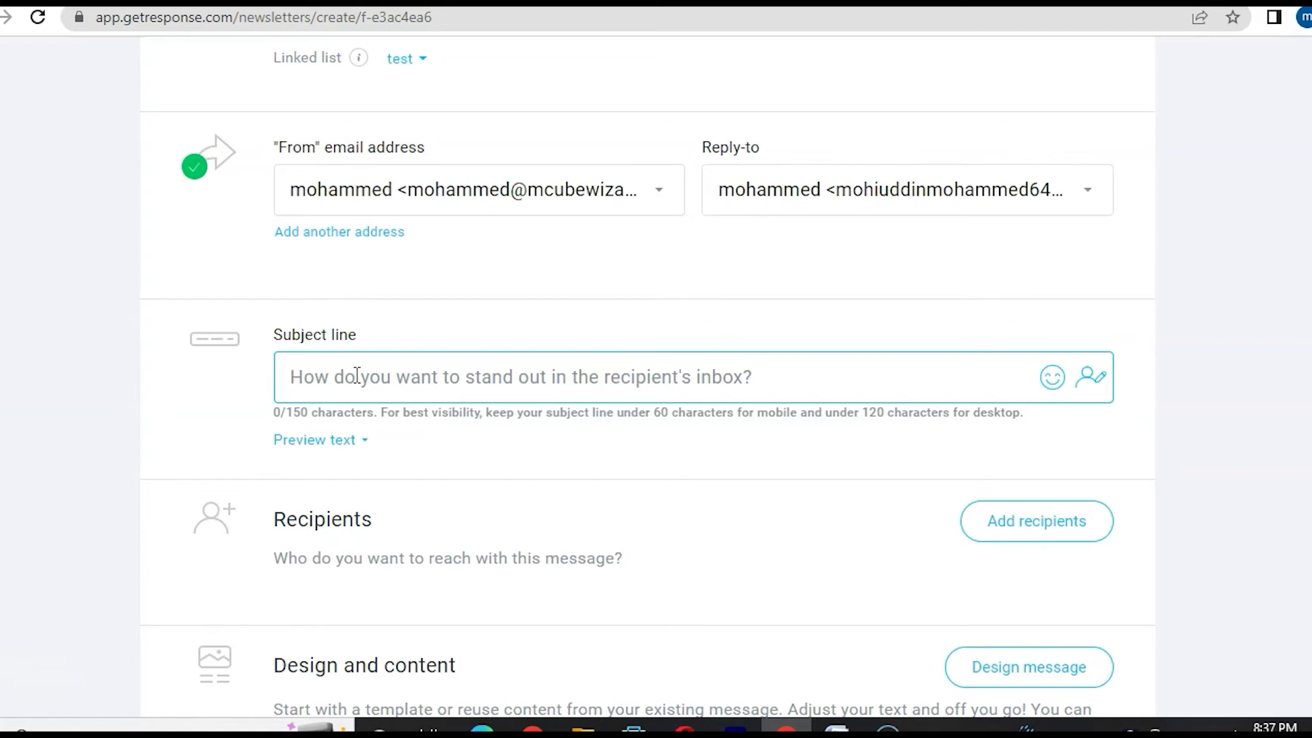
left_click(395, 399)
type("urgwnt")
key("BackSpace")
key("BackSpace")
key("BackSpace")
type("ent l")
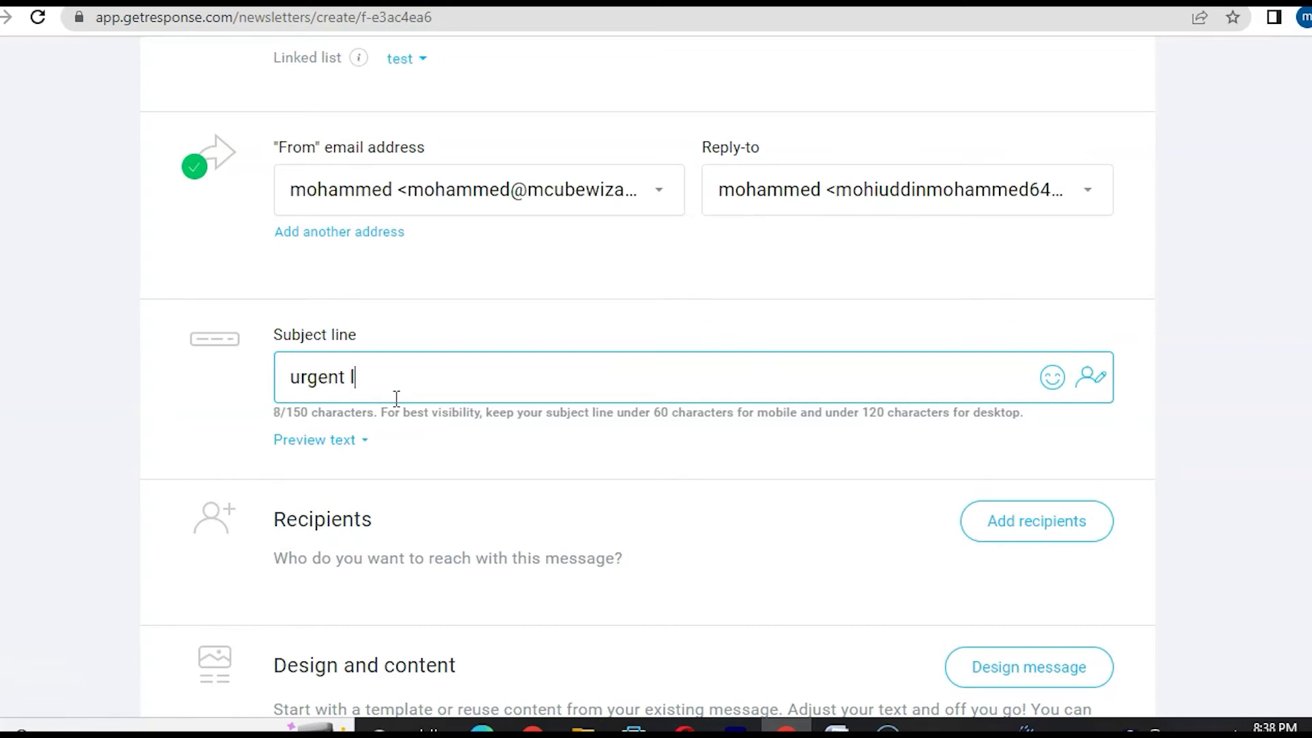
type("ast day to ssig")
key("BackSpace")
key("BackSpace")
key("BackSpace")
type("ign ")
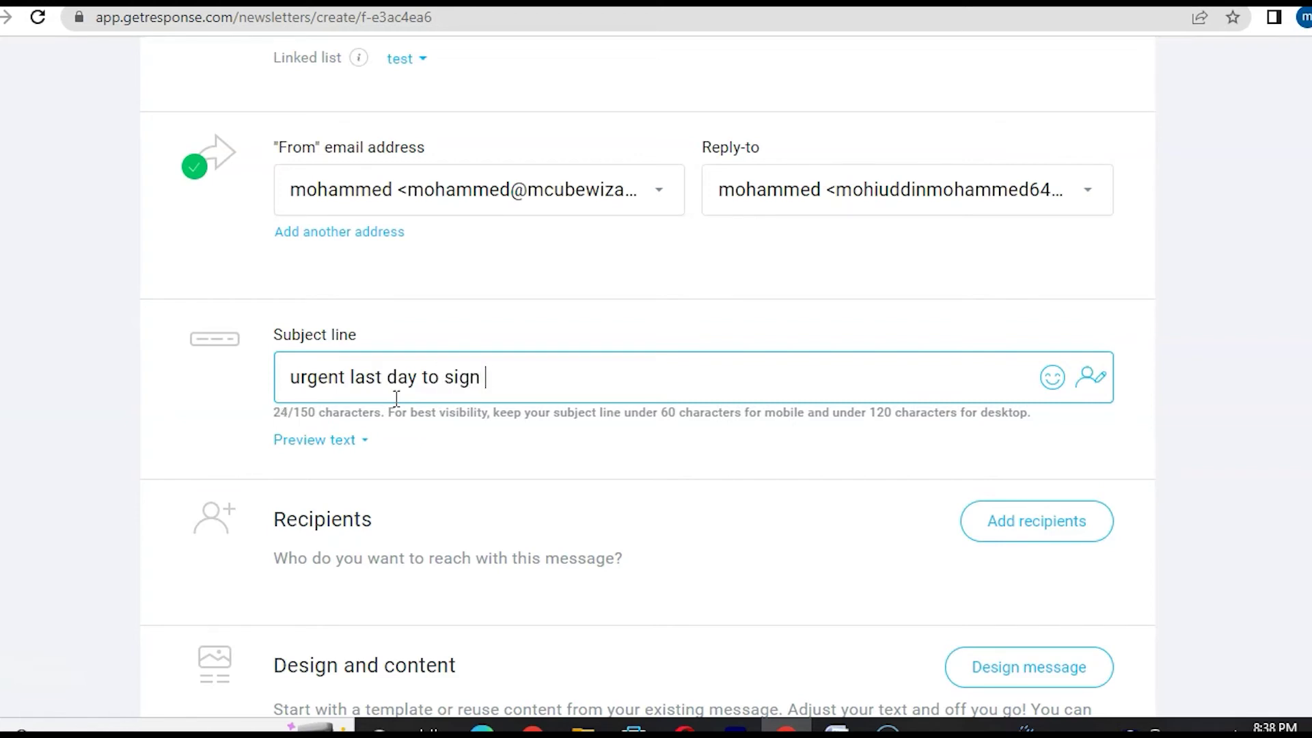
type("up")
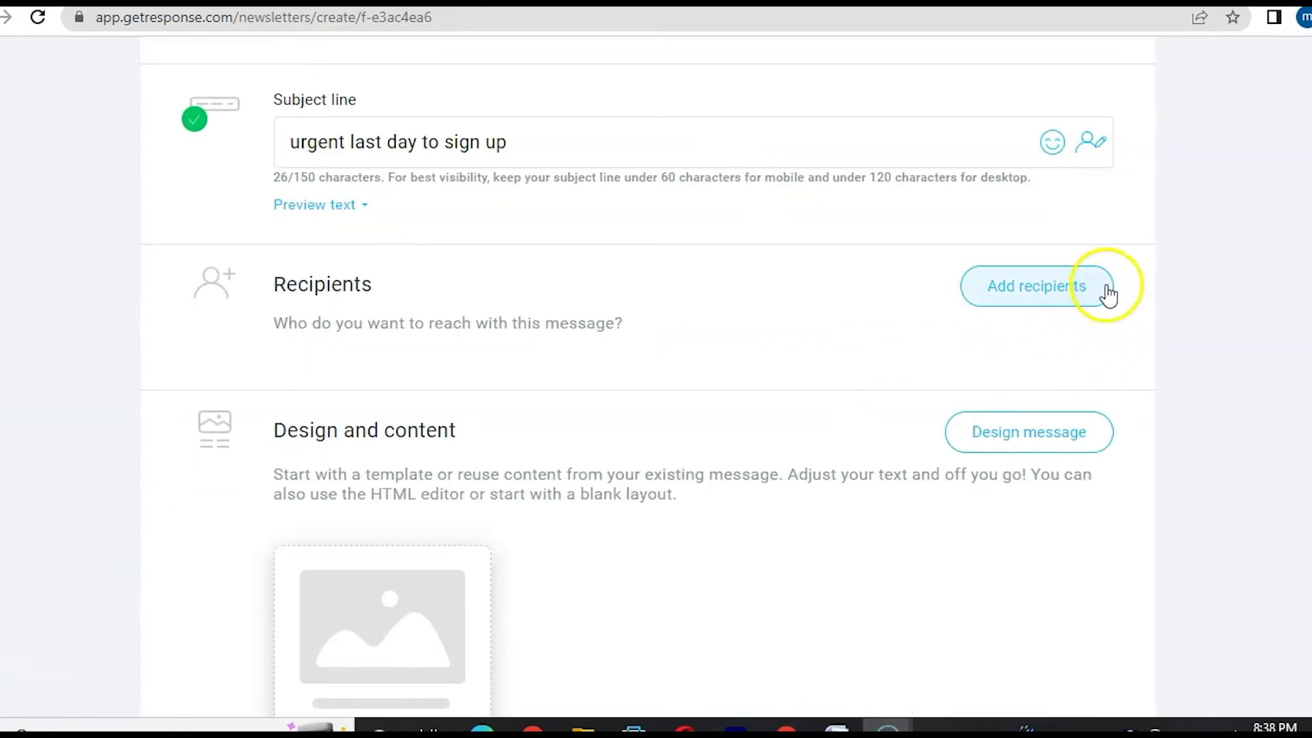
- Add the test list, with its 136 contacts, as the newsletter's recipients
left_click(1039, 303)
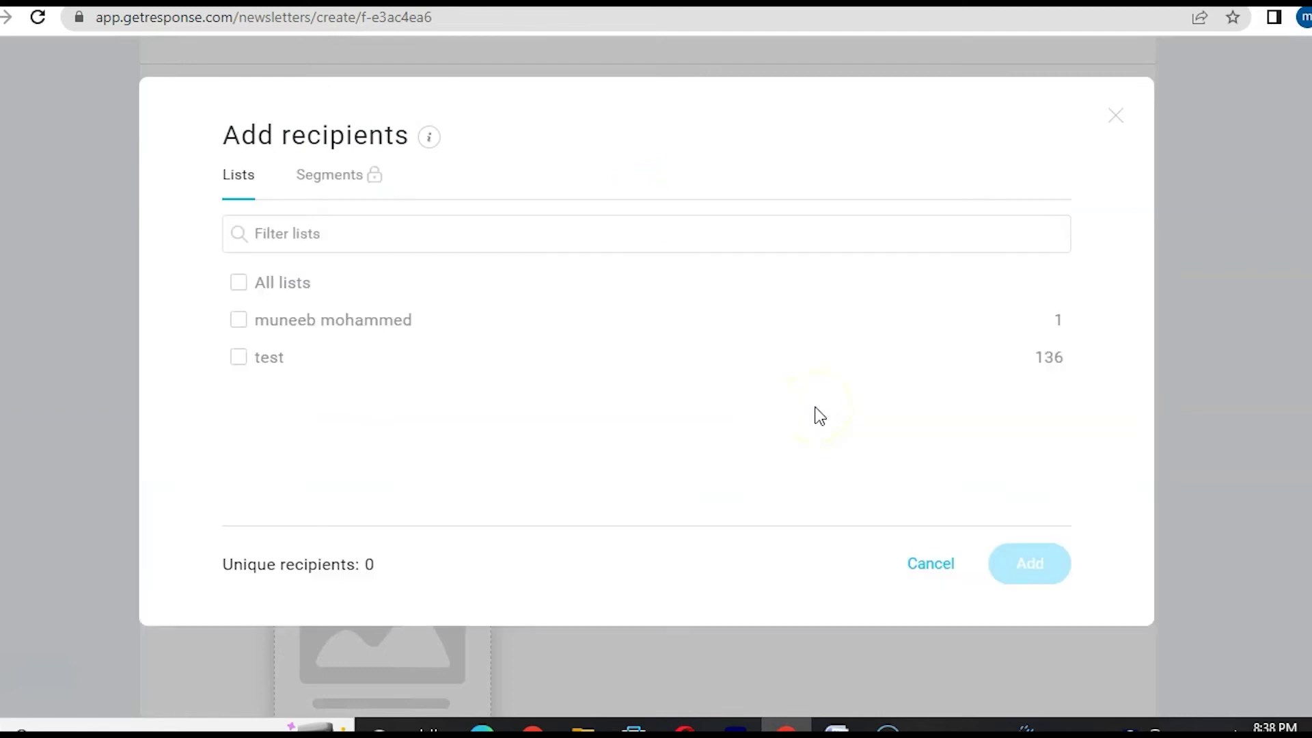
left_click(244, 363)
left_click(1040, 572)
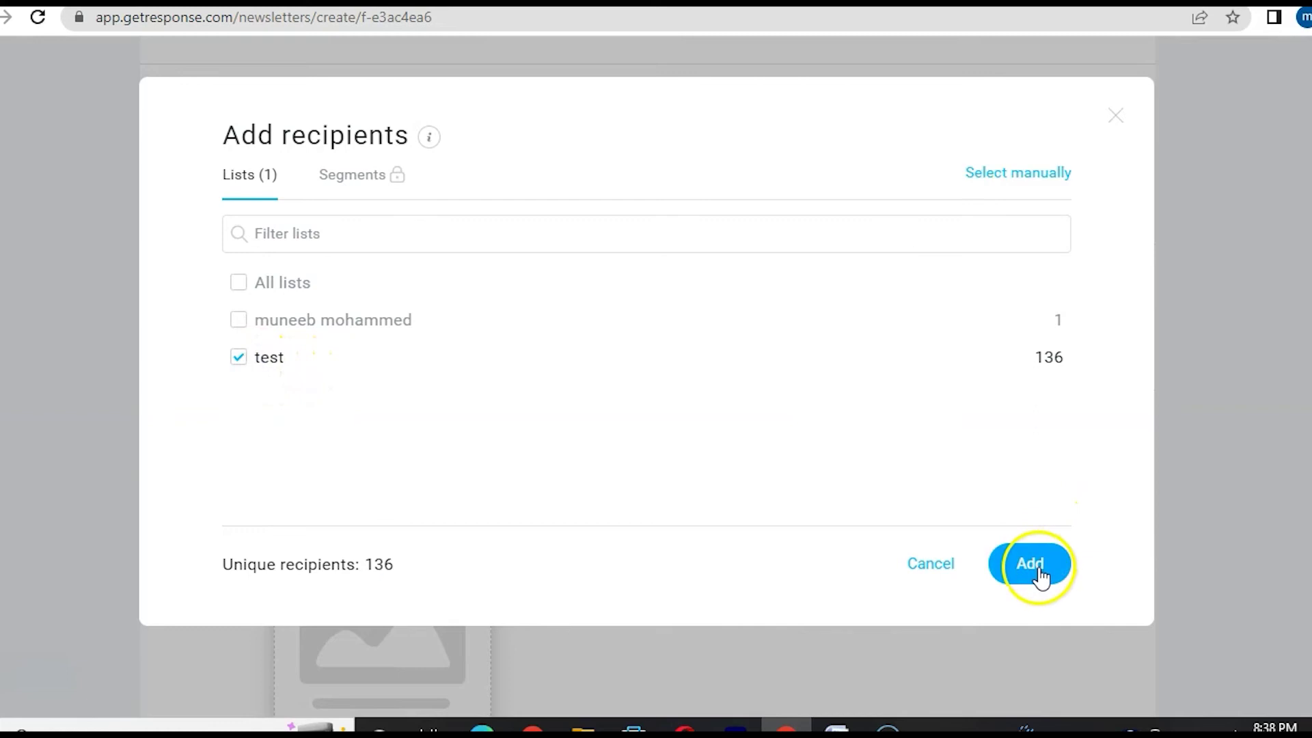
scroll(537, 507, "down", 1)
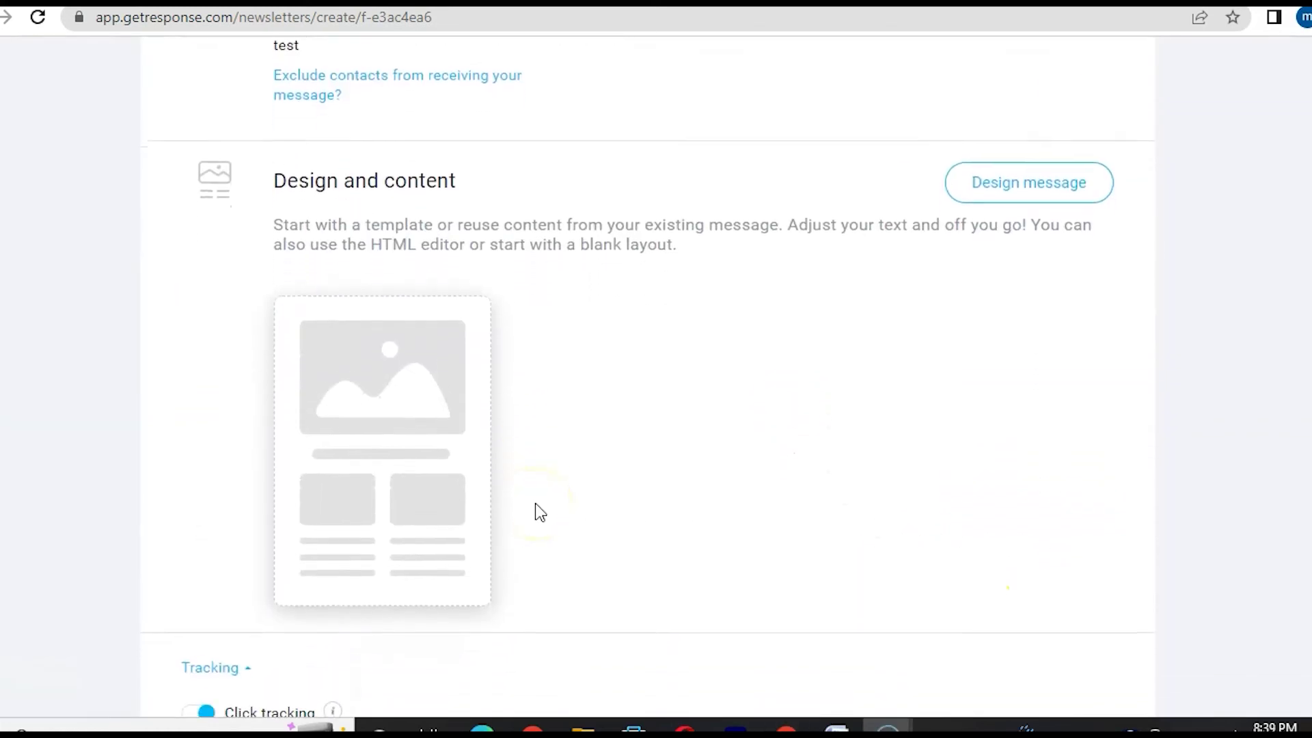
- Design the message from the fourth Blank template layout in the drag-and-drop editor
mouse_move(448, 588)
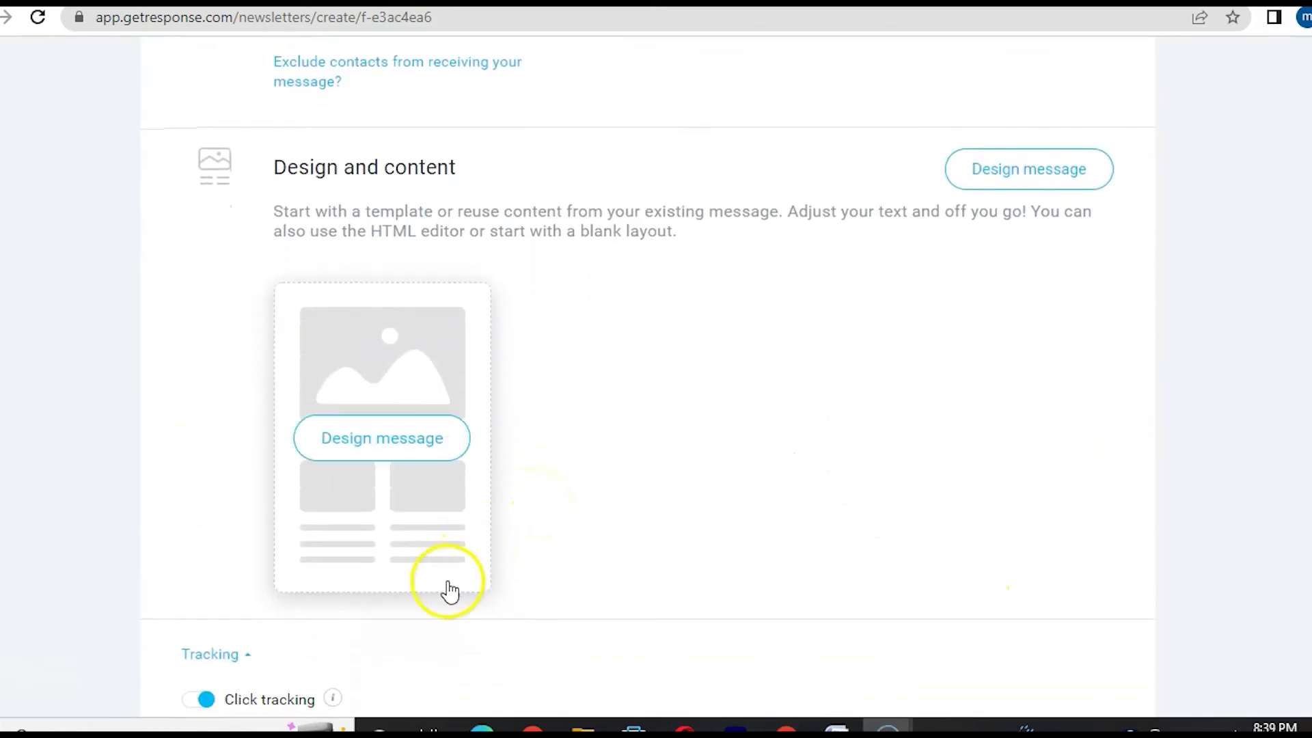
left_click(386, 443)
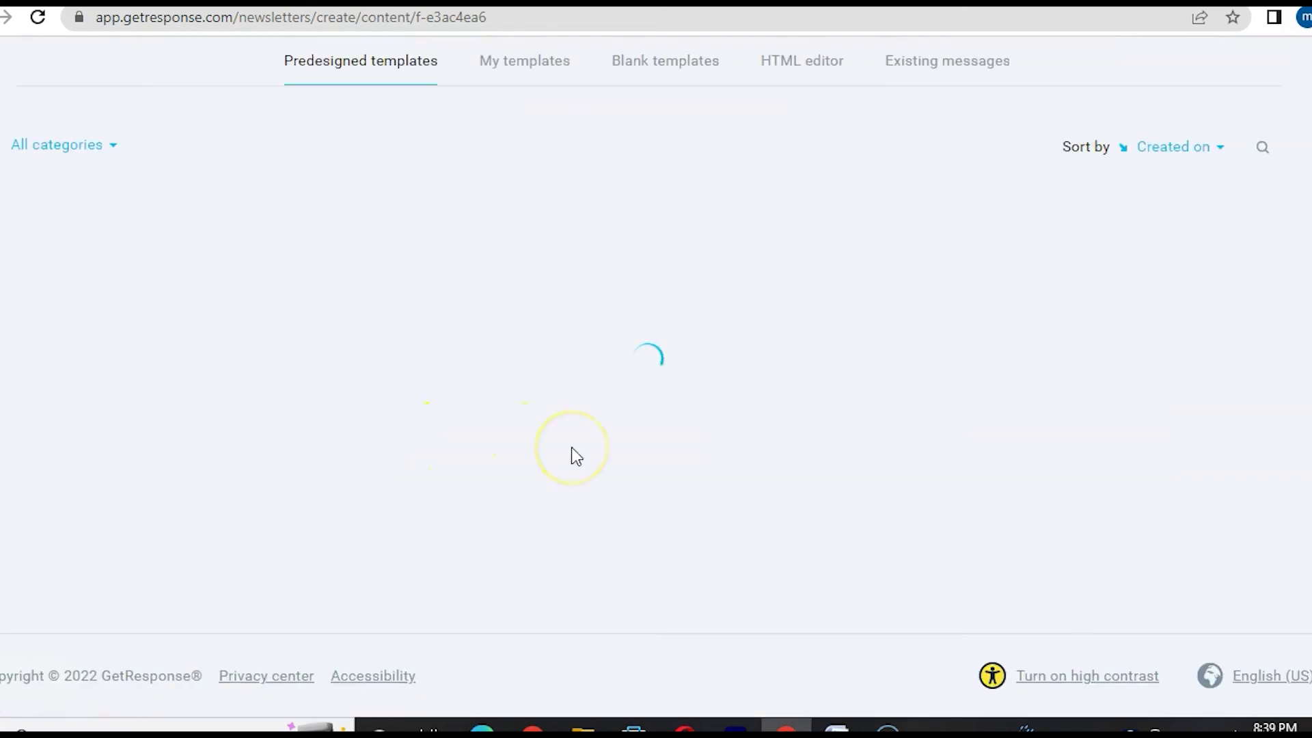
scroll(572, 449, "down", 3)
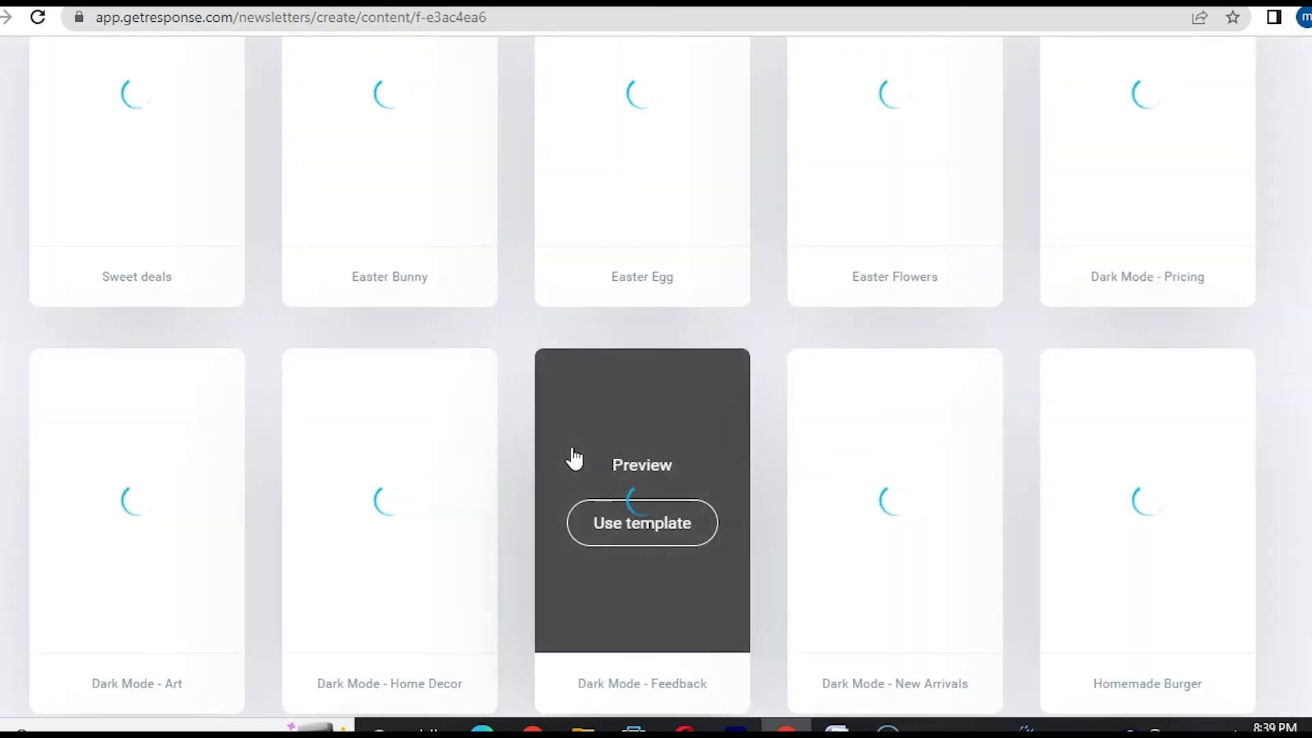
scroll(574, 458, "up", 5)
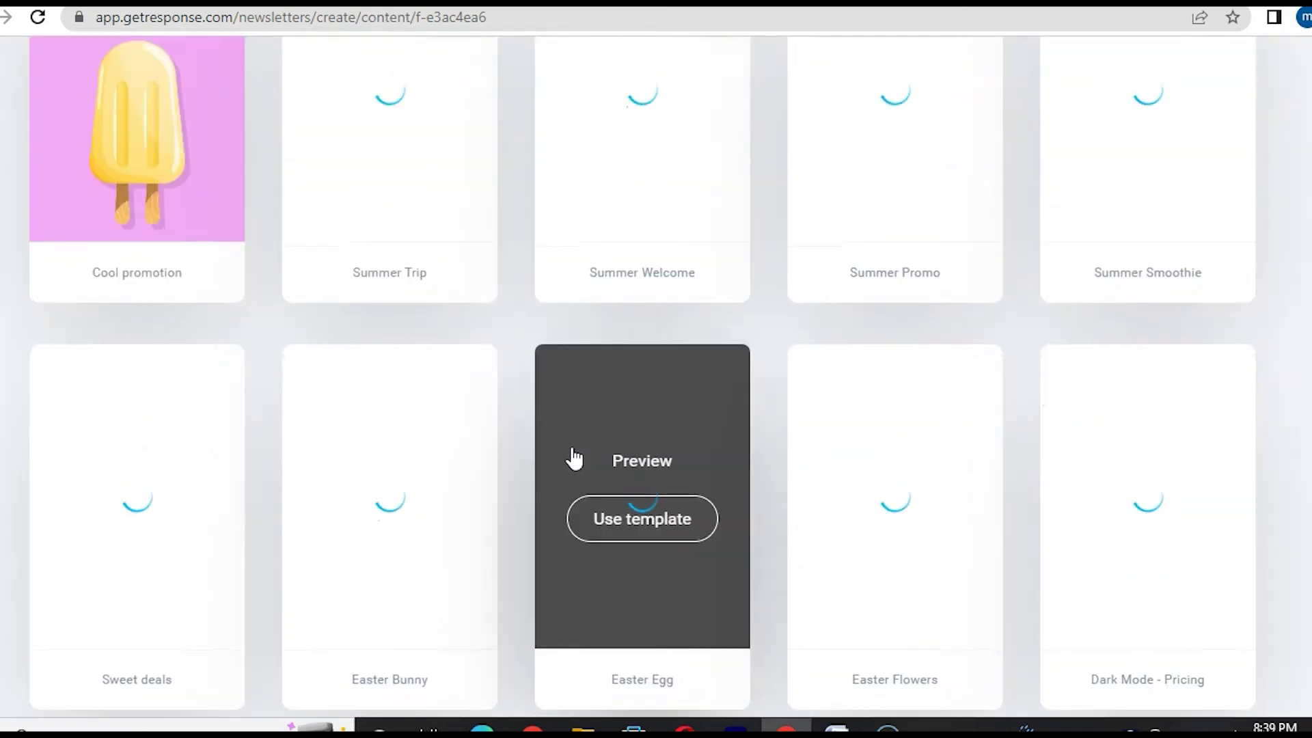
scroll(574, 457, "down", 1)
scroll(574, 458, "up", 2)
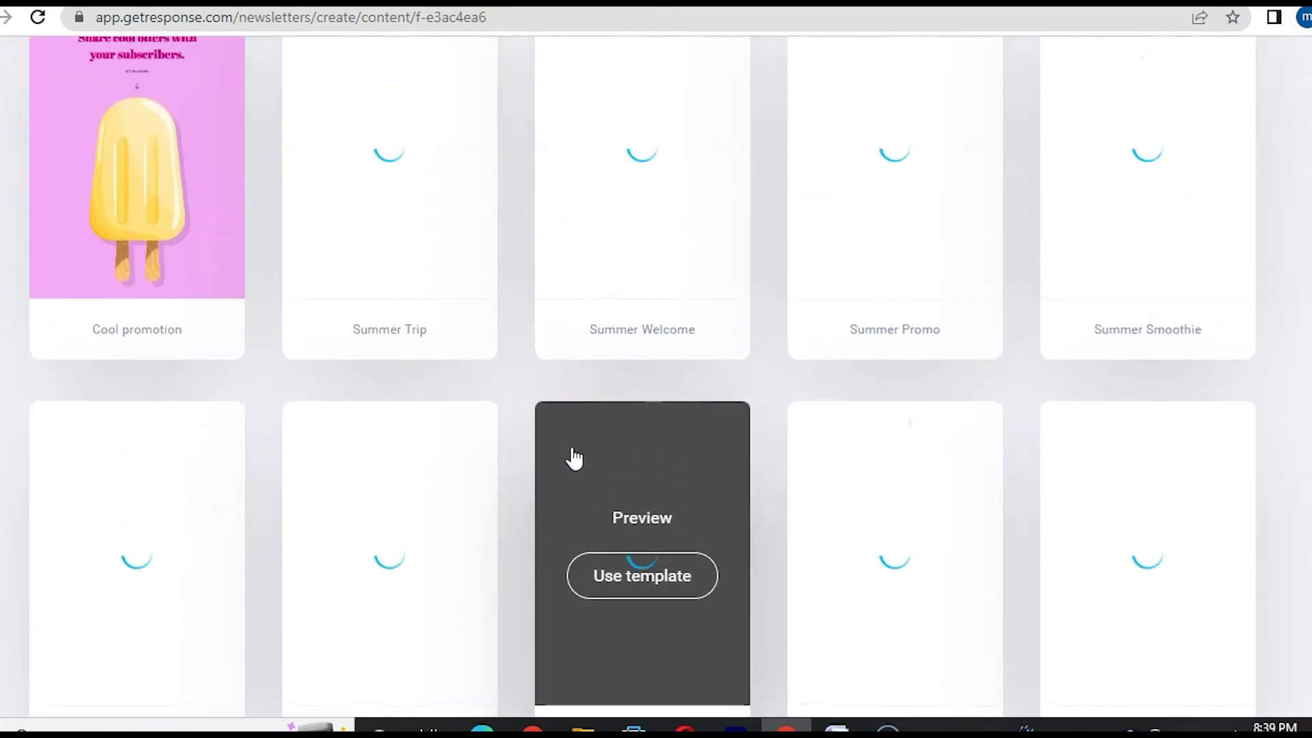
scroll(479, 259, "up", 5)
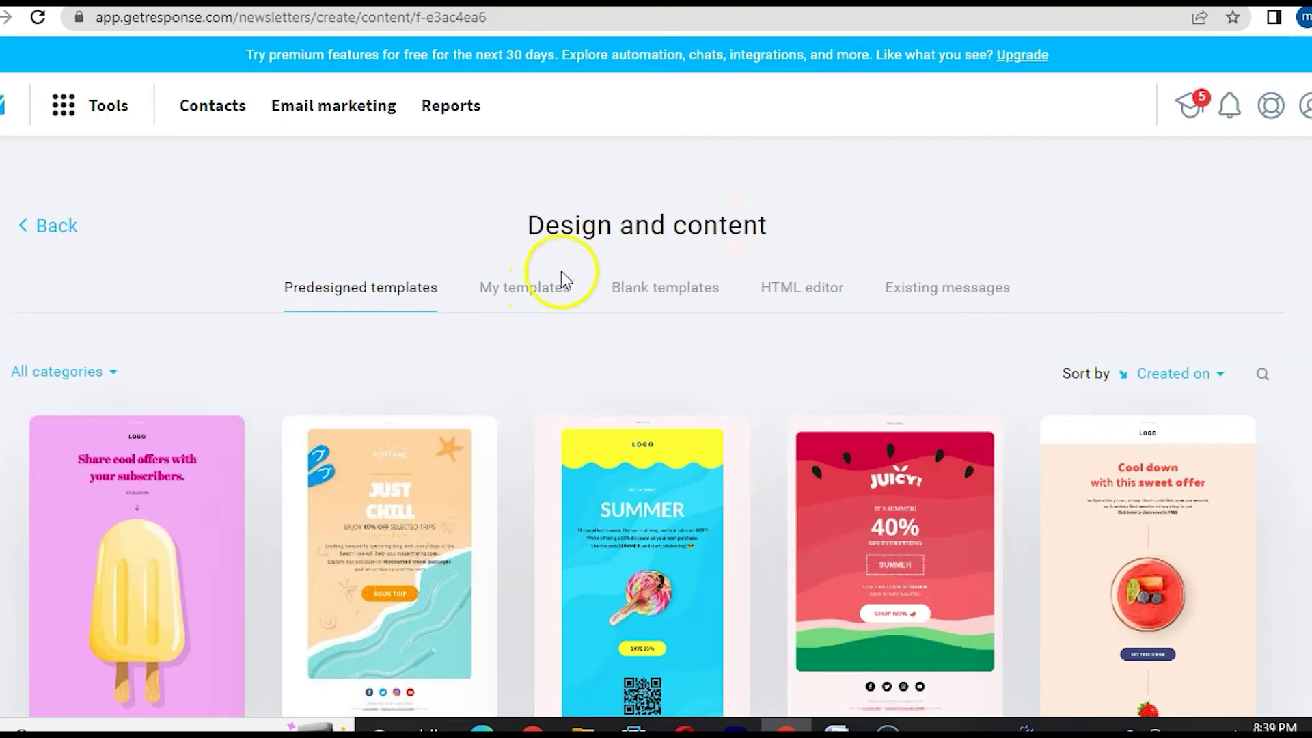
left_click(633, 292)
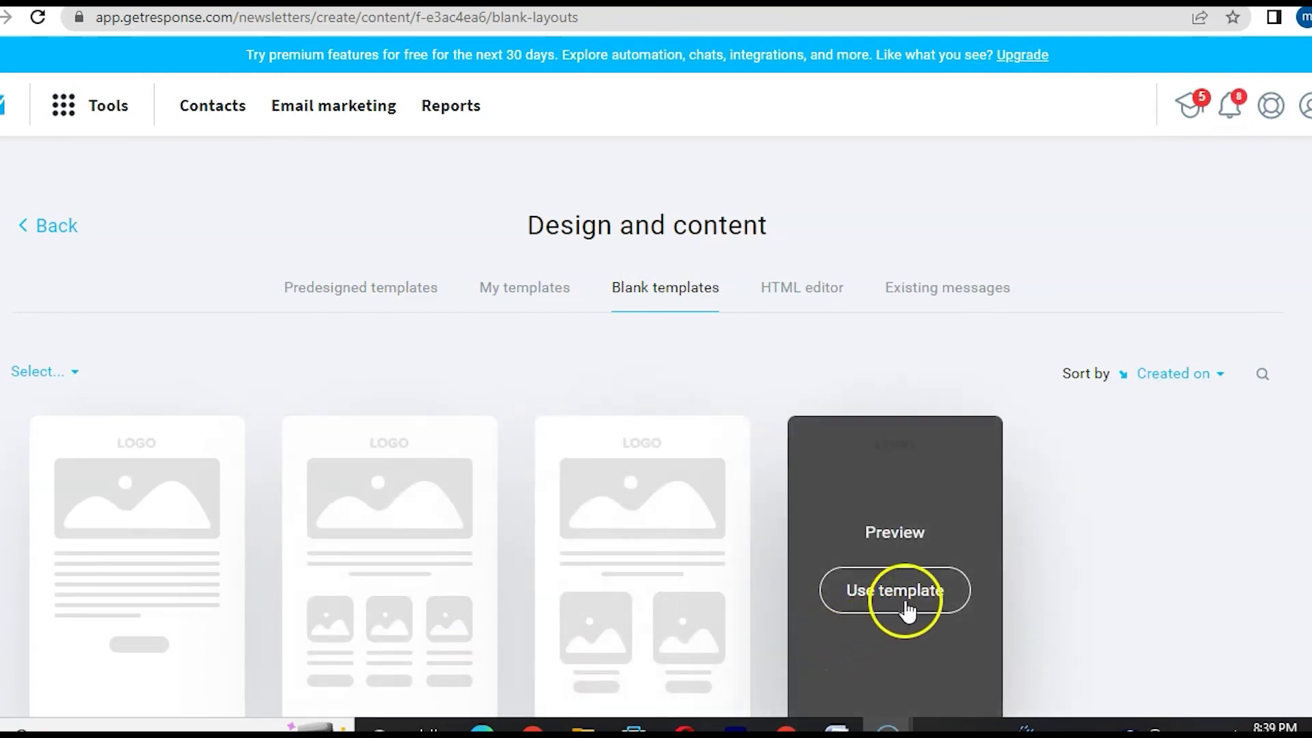
left_click(916, 593)
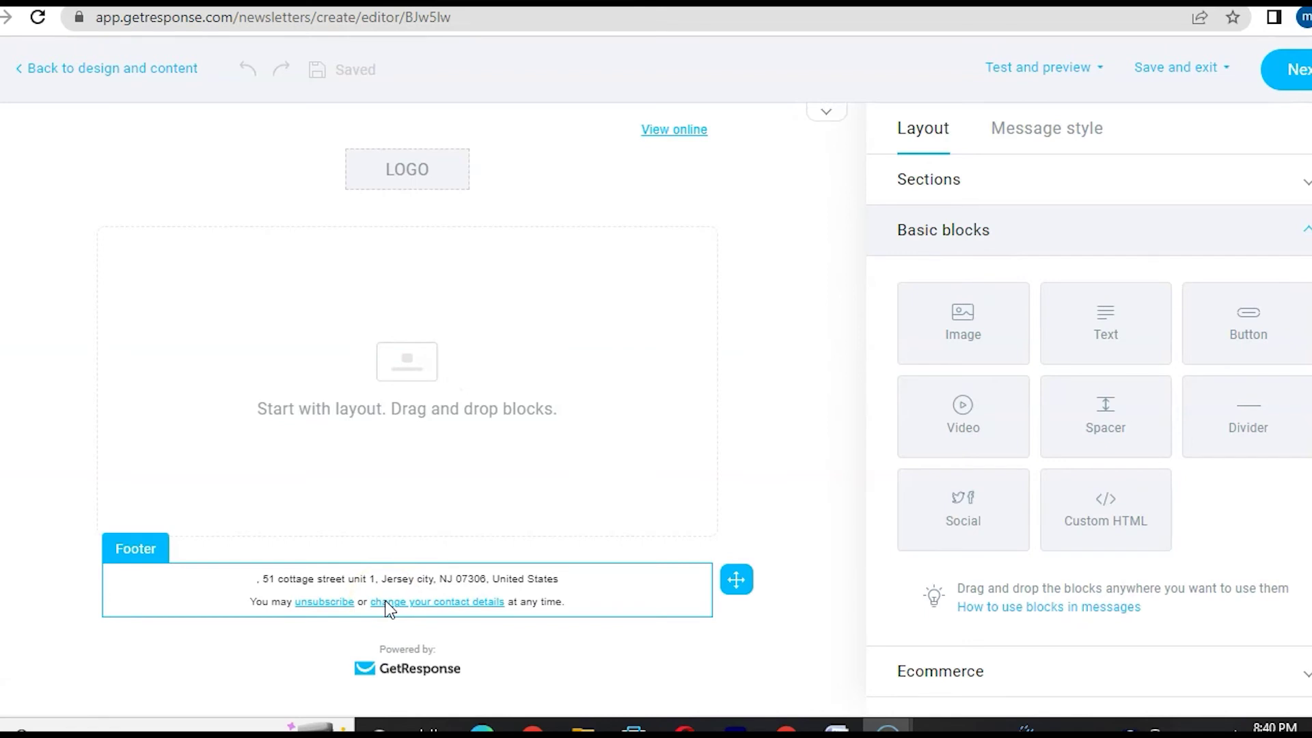
left_click(404, 555)
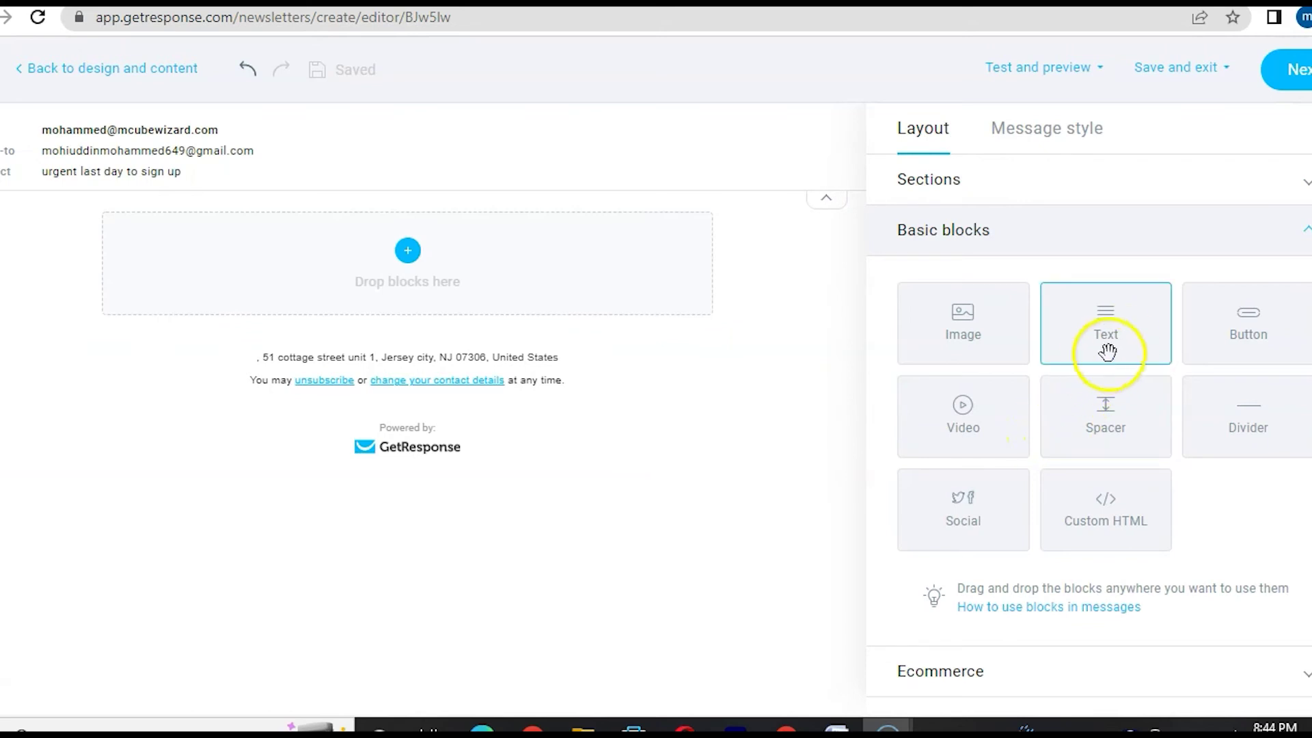
- Add a text block reading 'Hey,', 'check this new offer that is ending today.' and 'click here to check it out'
left_click_drag(1123, 337, 393, 267)
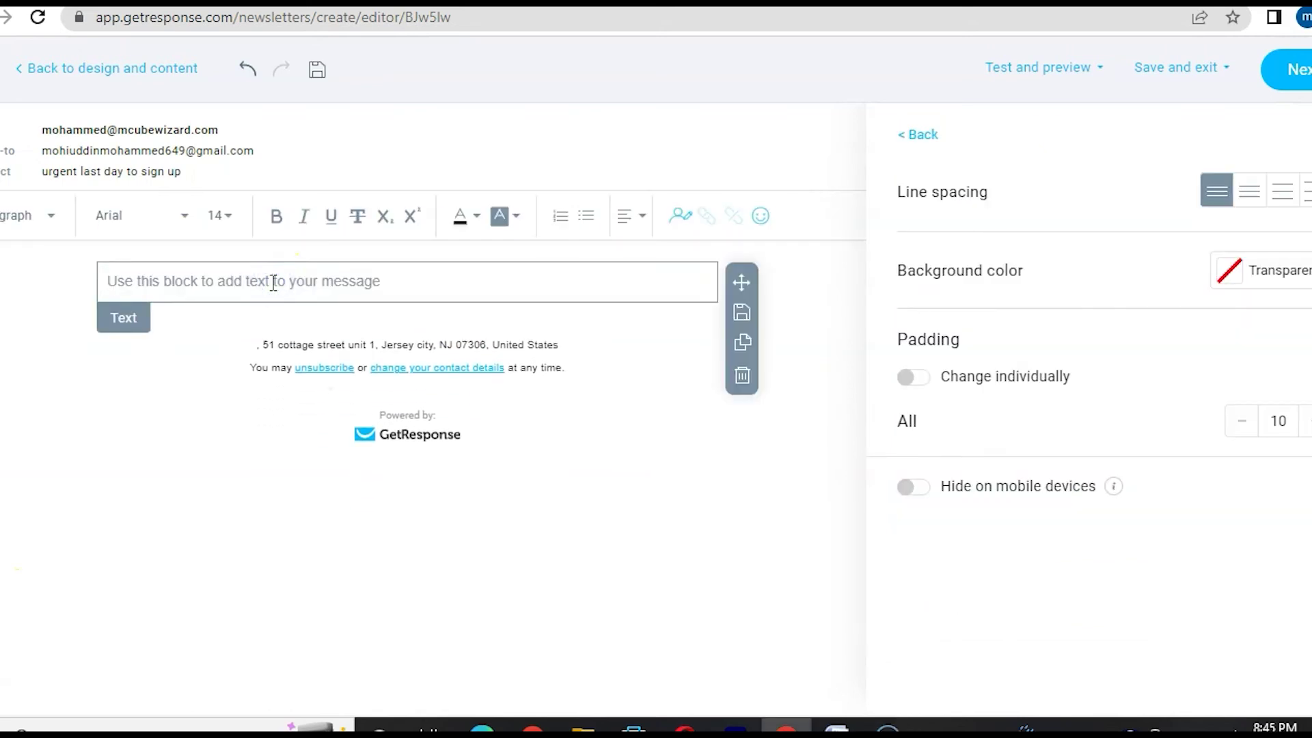
type("Hey,")
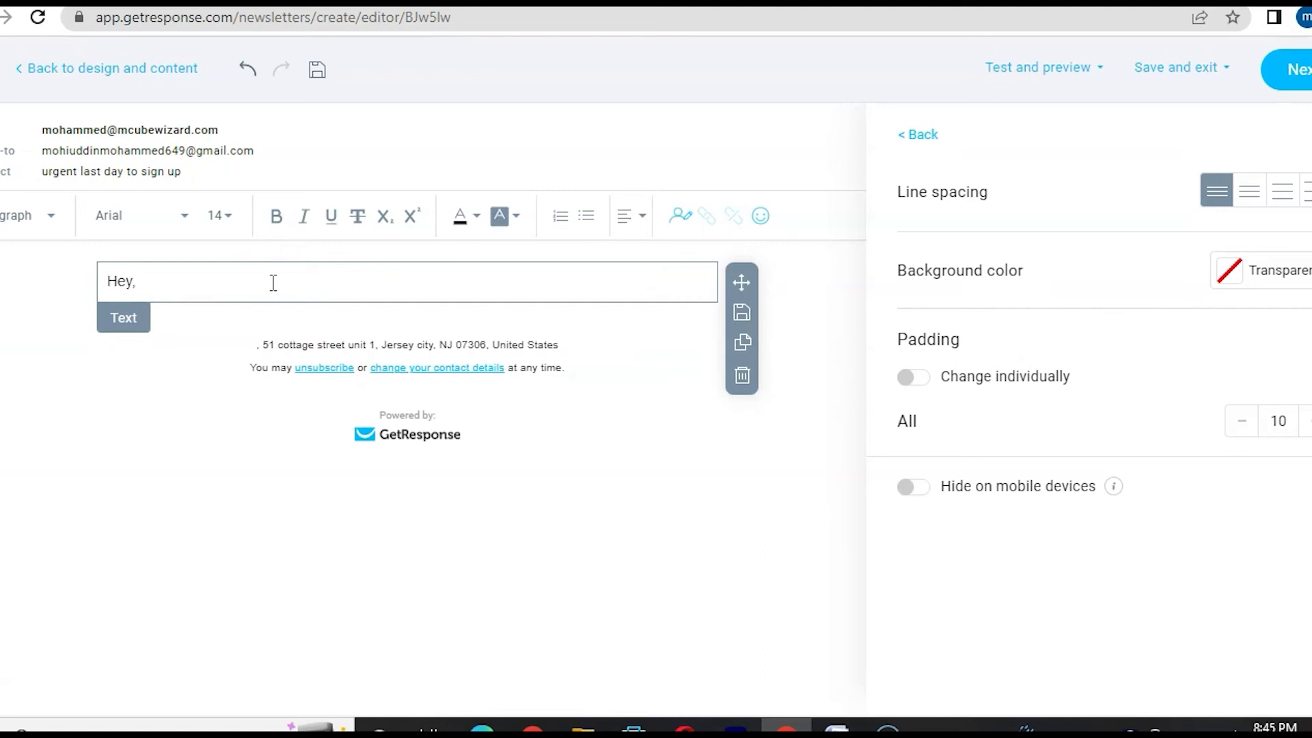
left_click(273, 282)
key("Return")
type("check this new offer ")
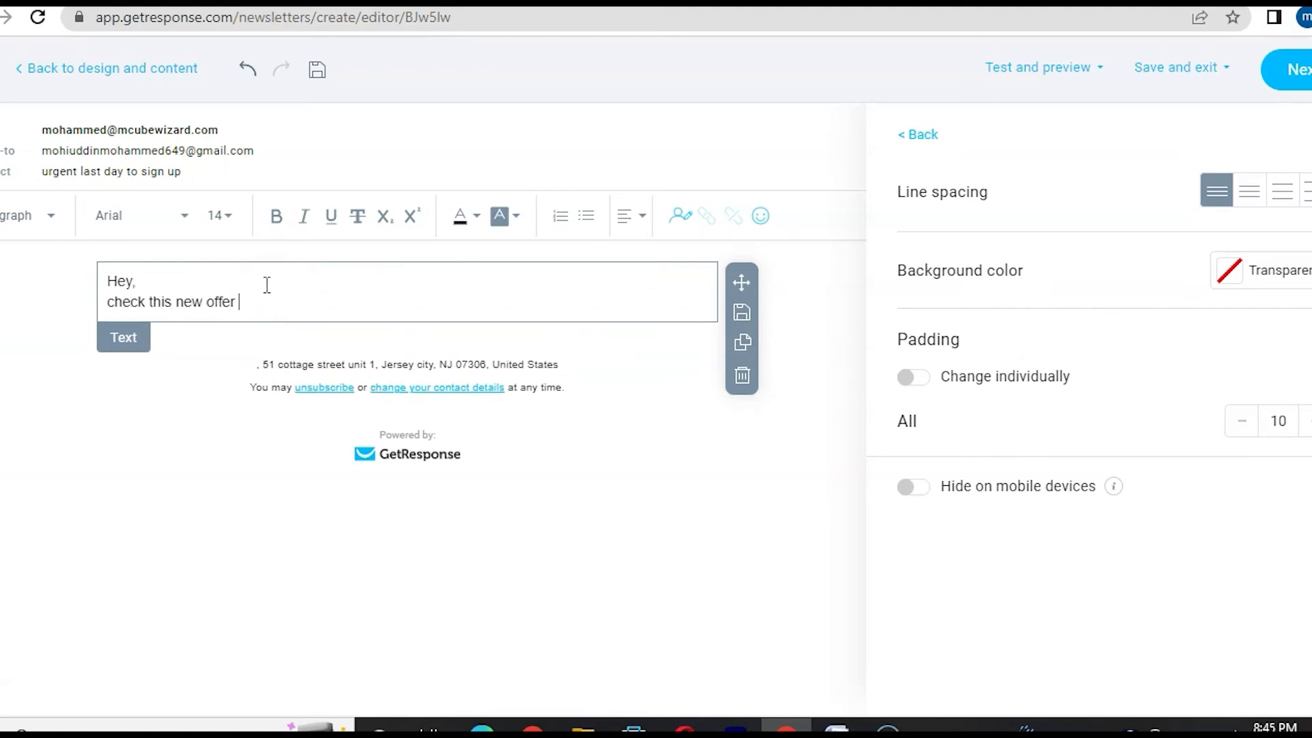
type("that is ending today.")
key("Return")
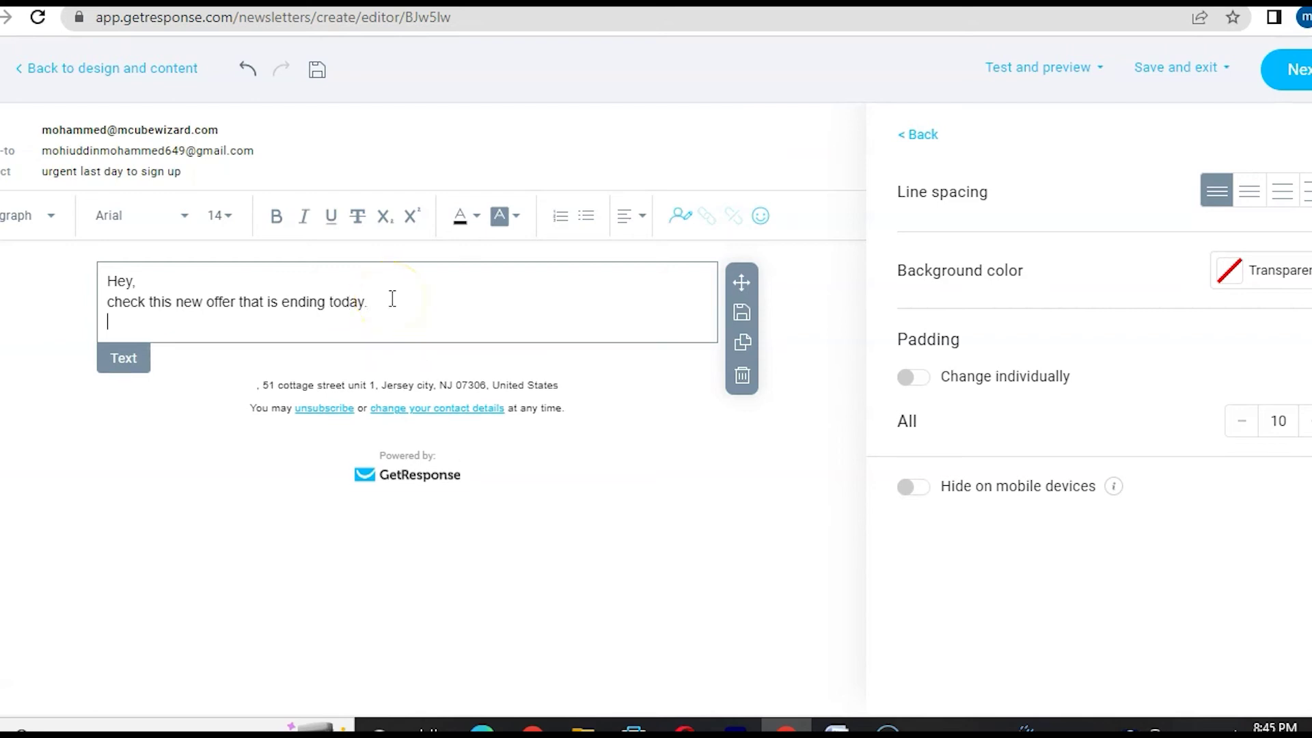
key("Return")
type("click")
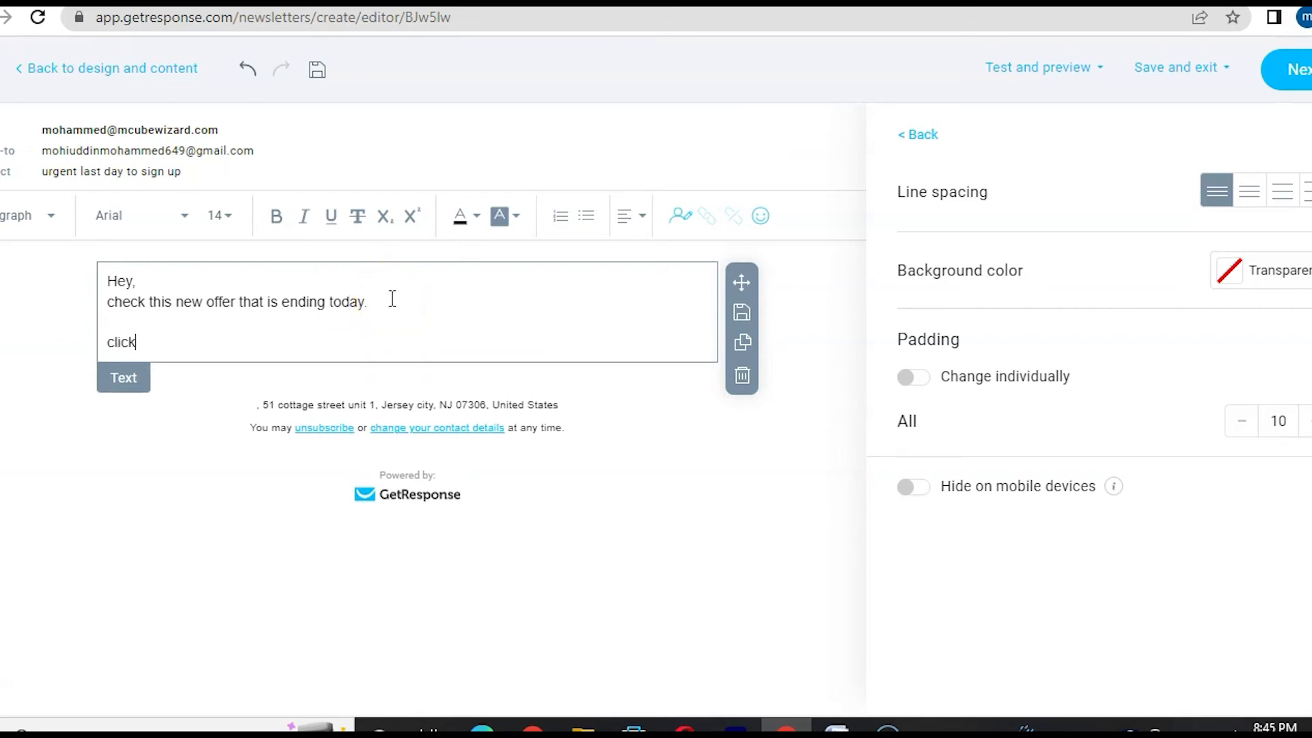
type(" here to check it out")
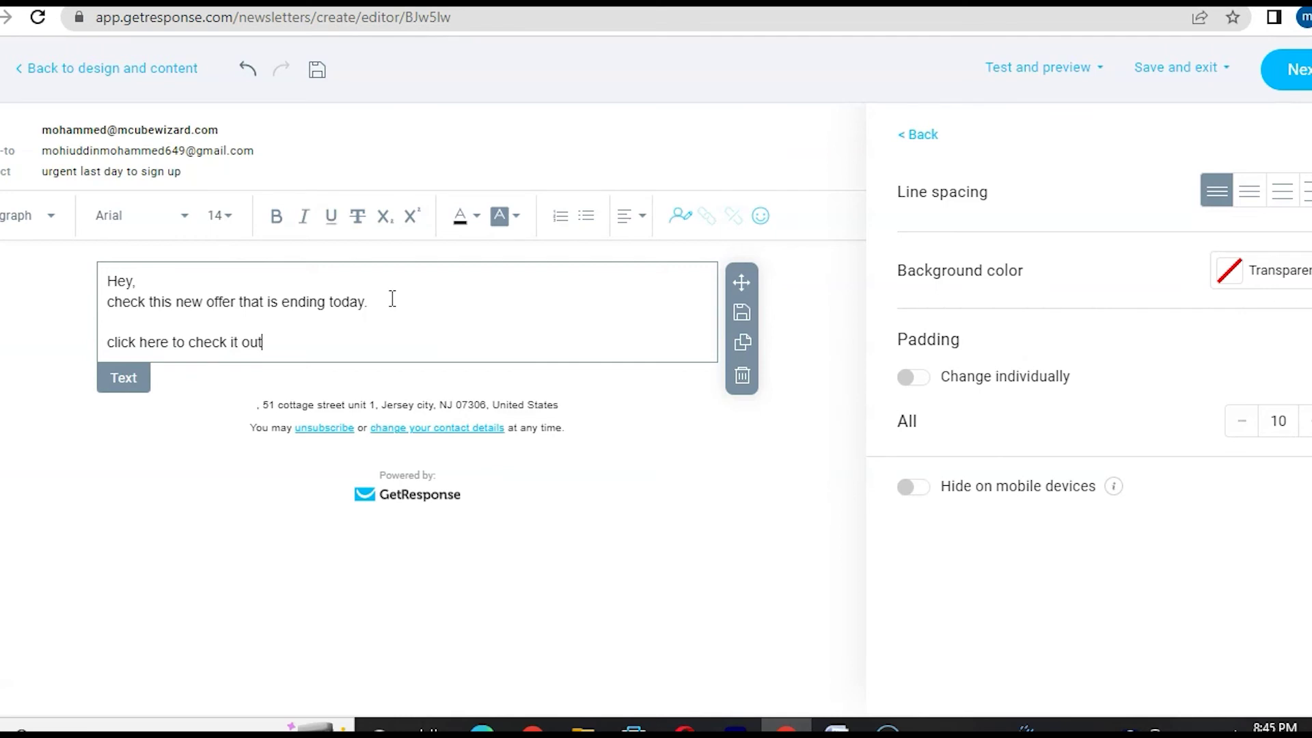
left_click(214, 578)
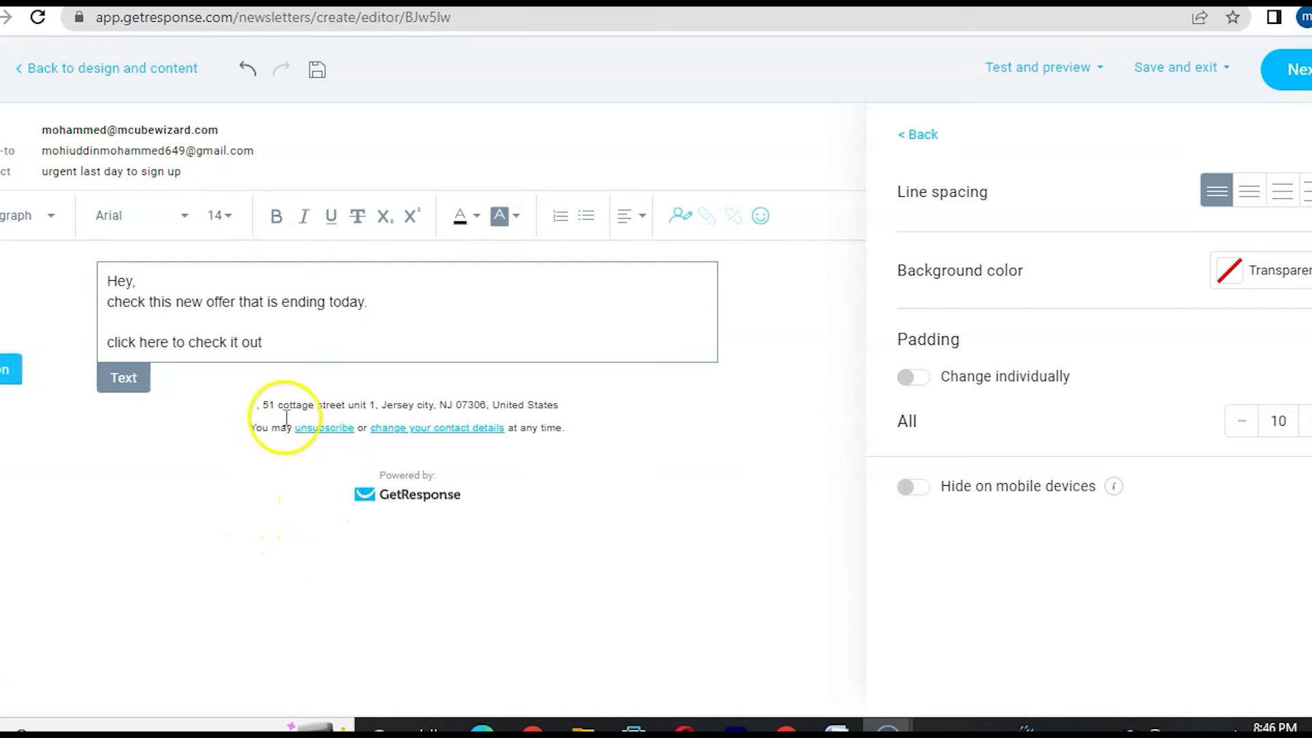
left_click_drag(287, 344, 109, 346)
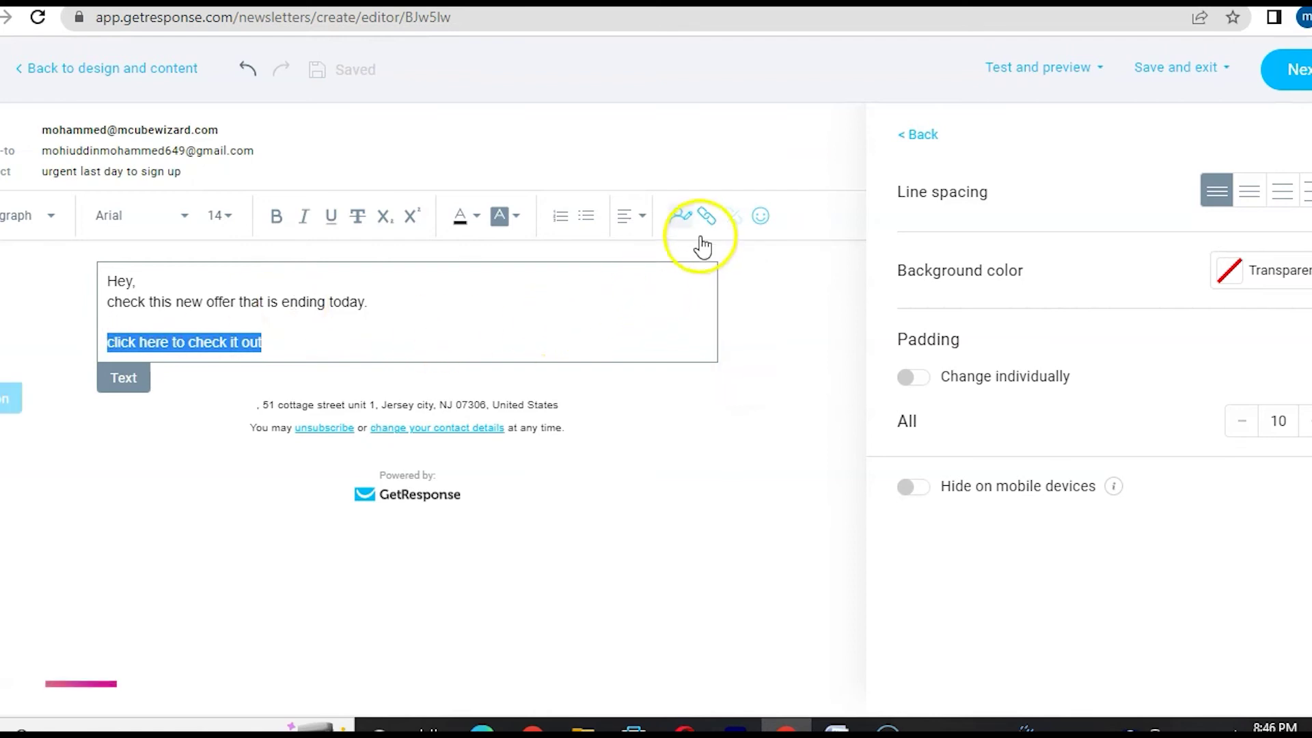
left_click(709, 220)
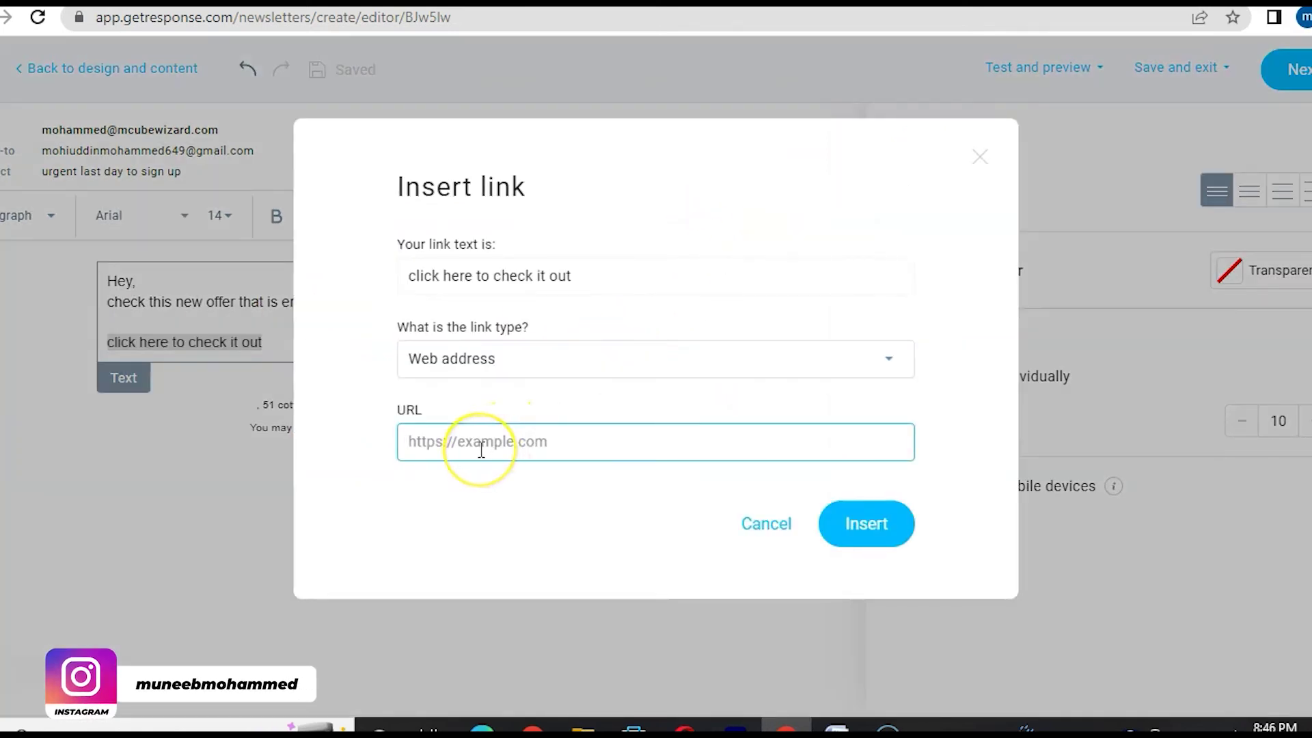
type("www.mcubewizard")
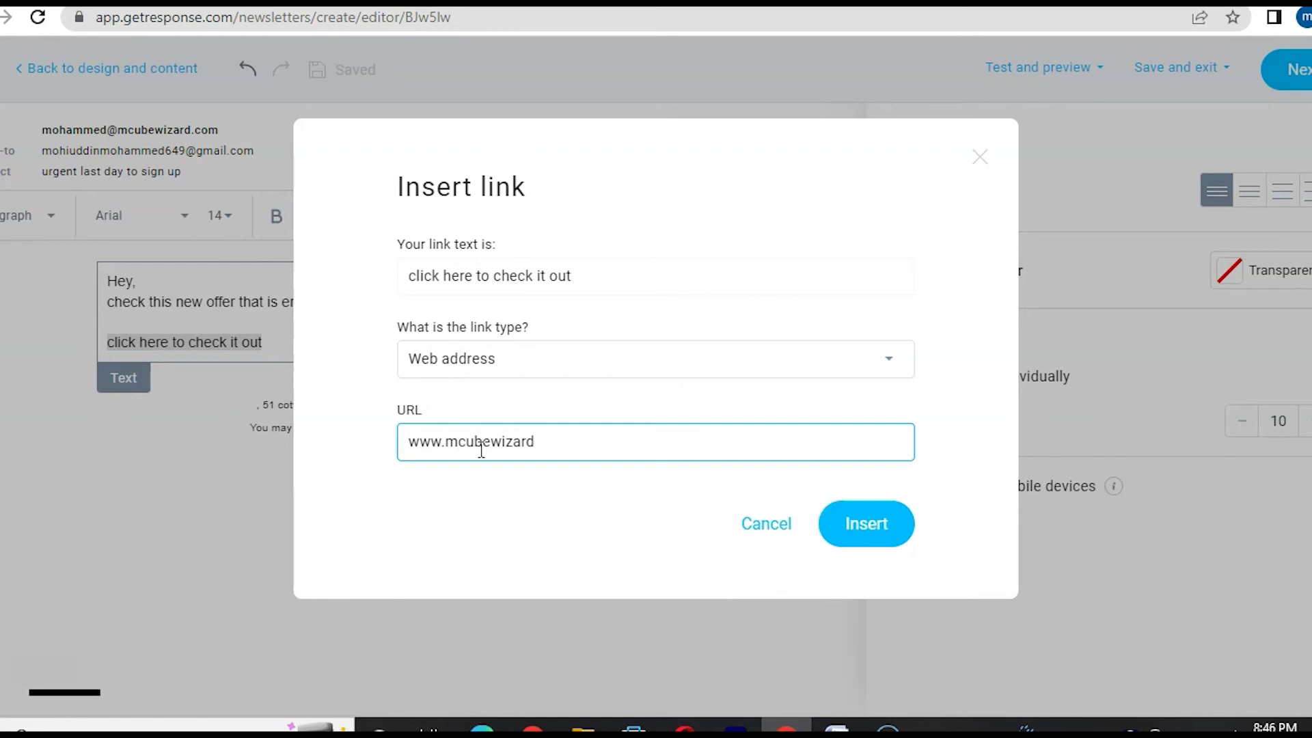
type(".com/free")
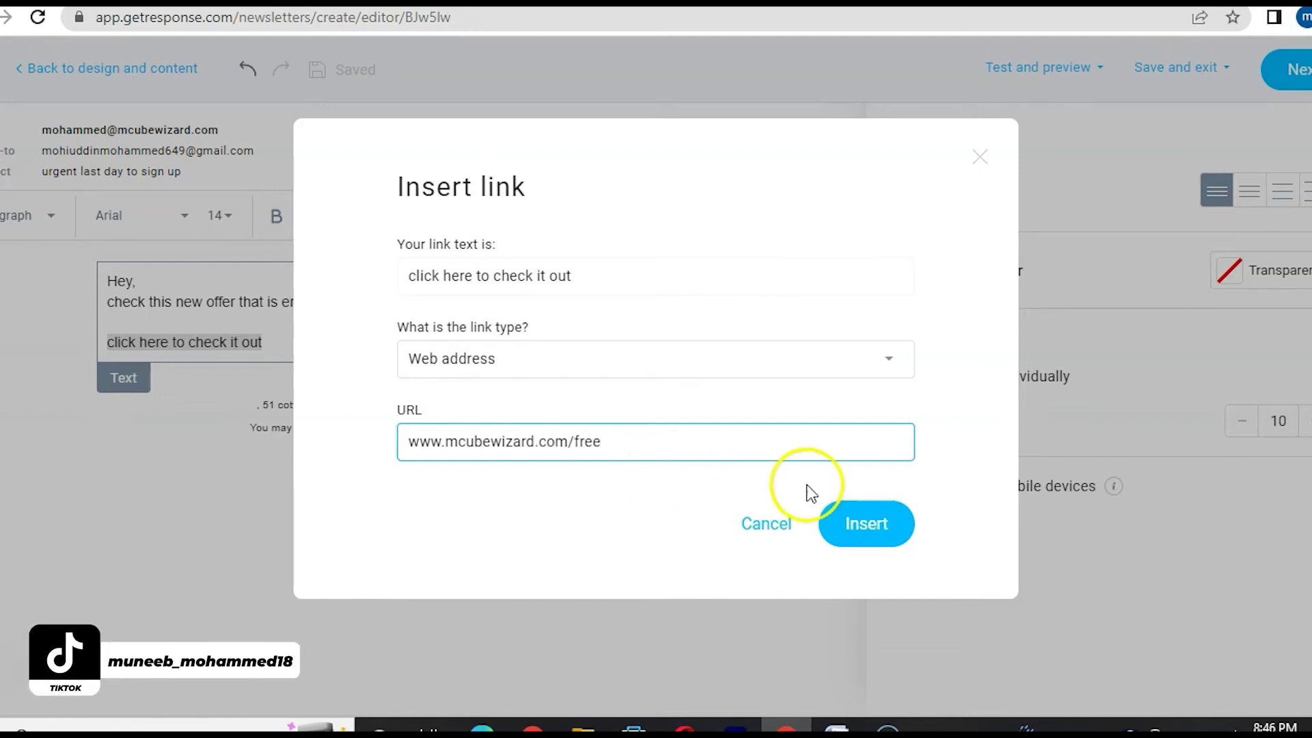
left_click(886, 533)
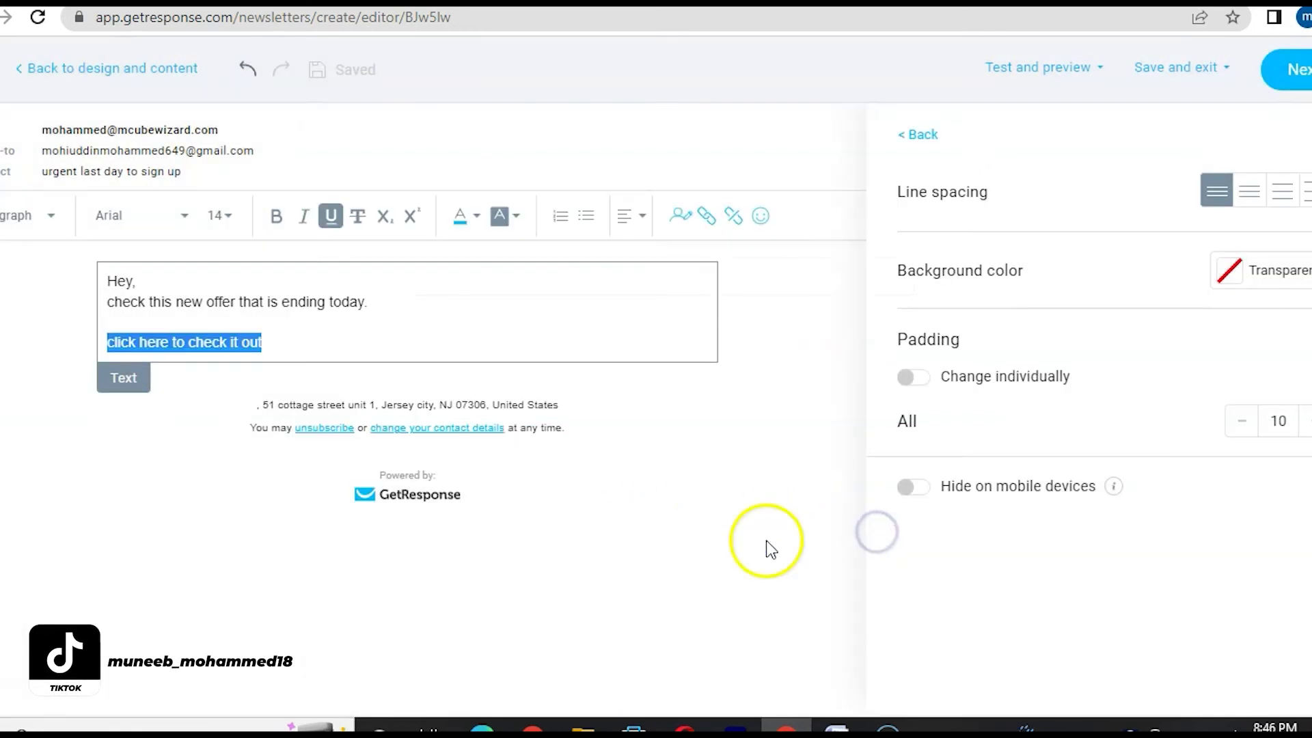
left_click(184, 463)
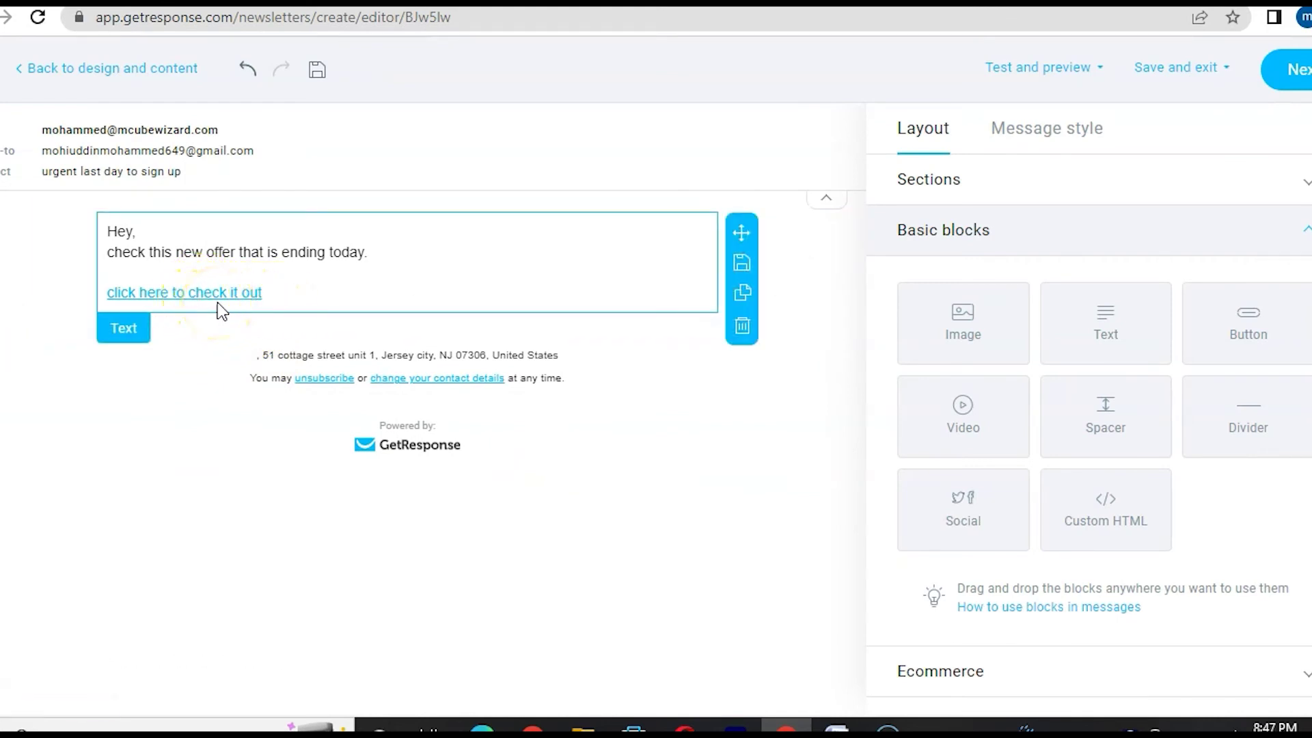
left_click(80, 565)
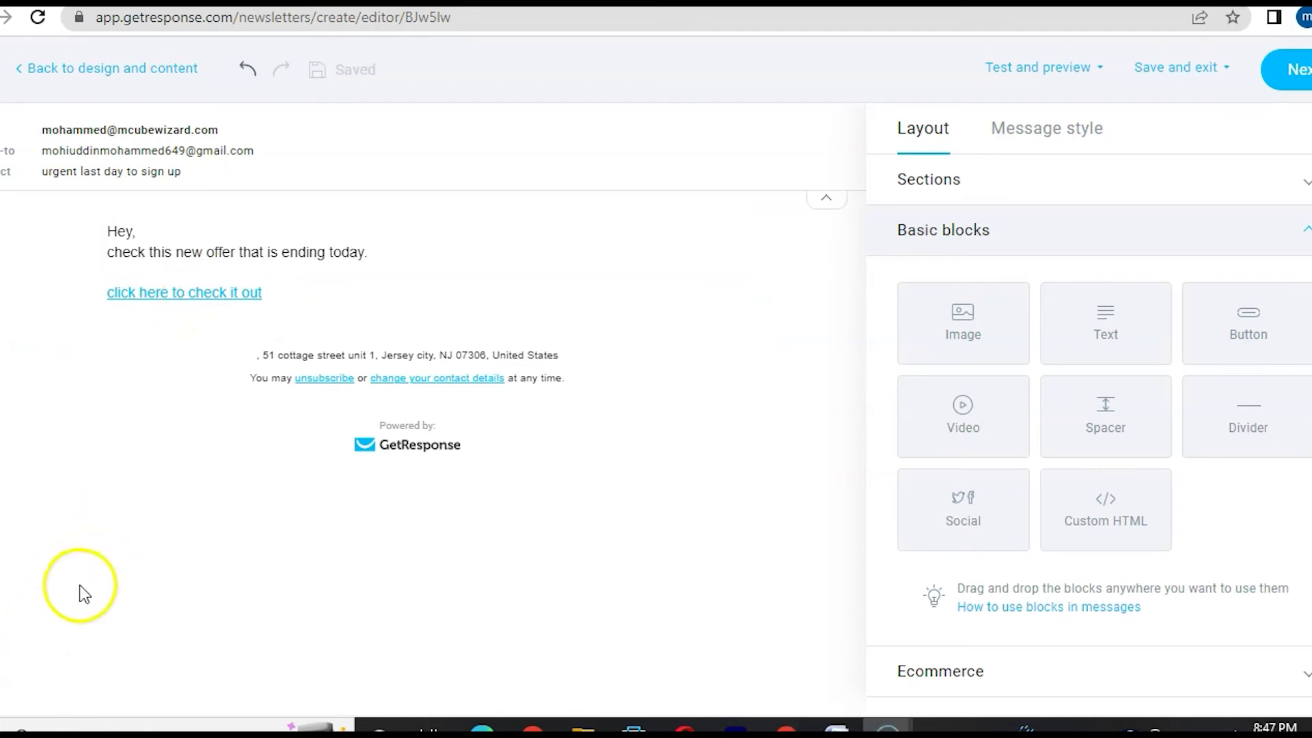
left_click(315, 293)
- Insert the contact's firstname personalization tag right after 'Hey,' in the greeting
left_click(163, 278)
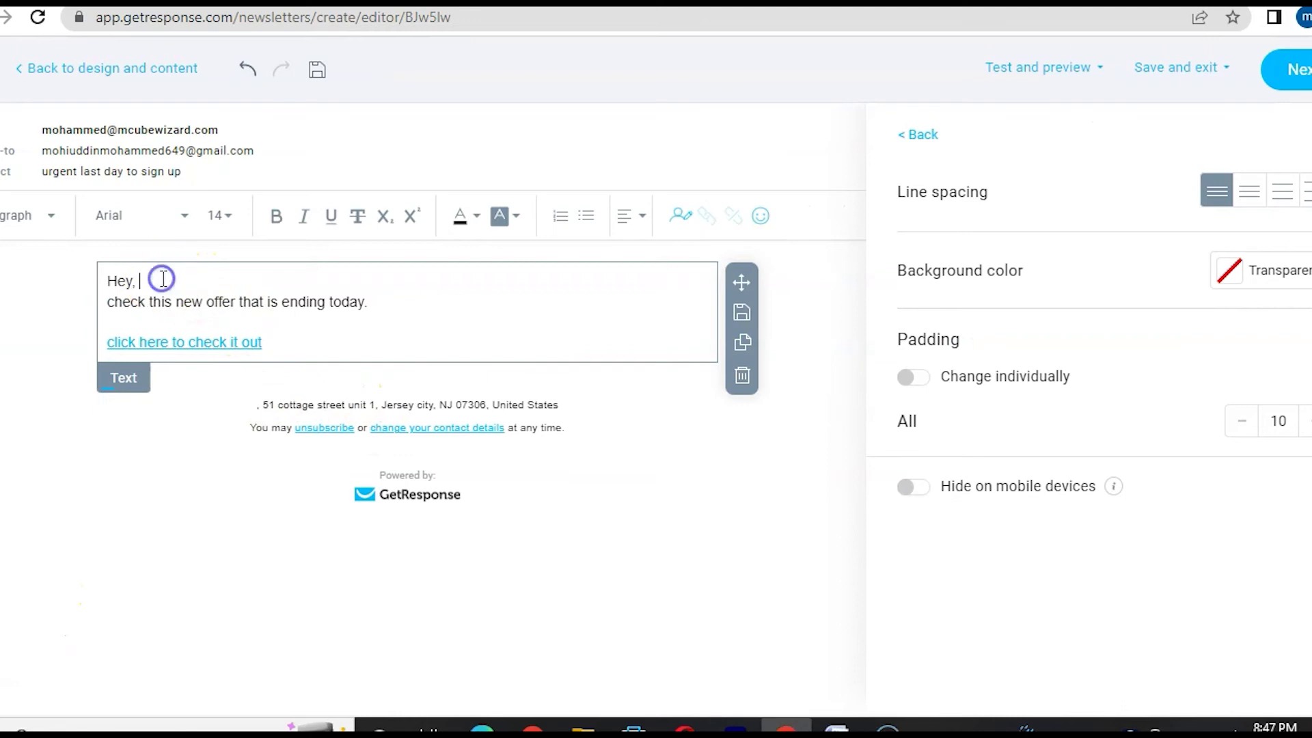
left_click(676, 217)
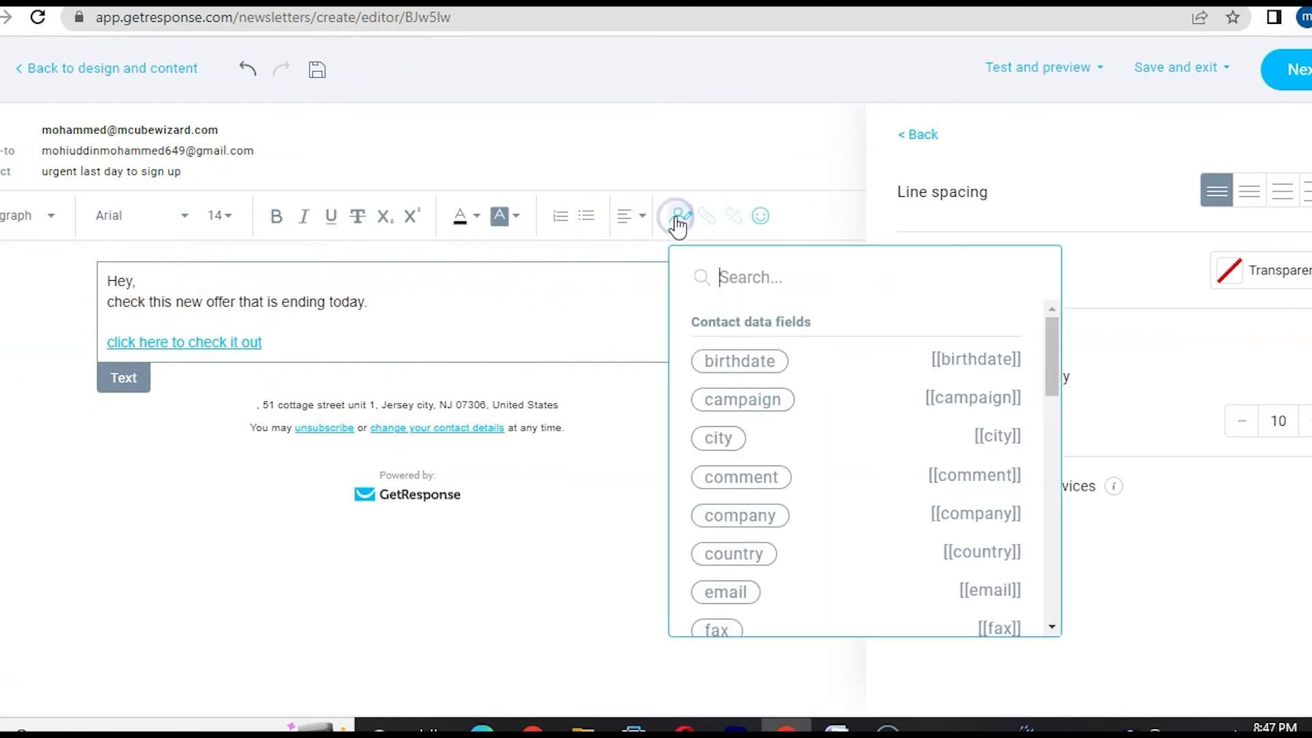
scroll(839, 436, "down", 1)
scroll(840, 437, "down", 2)
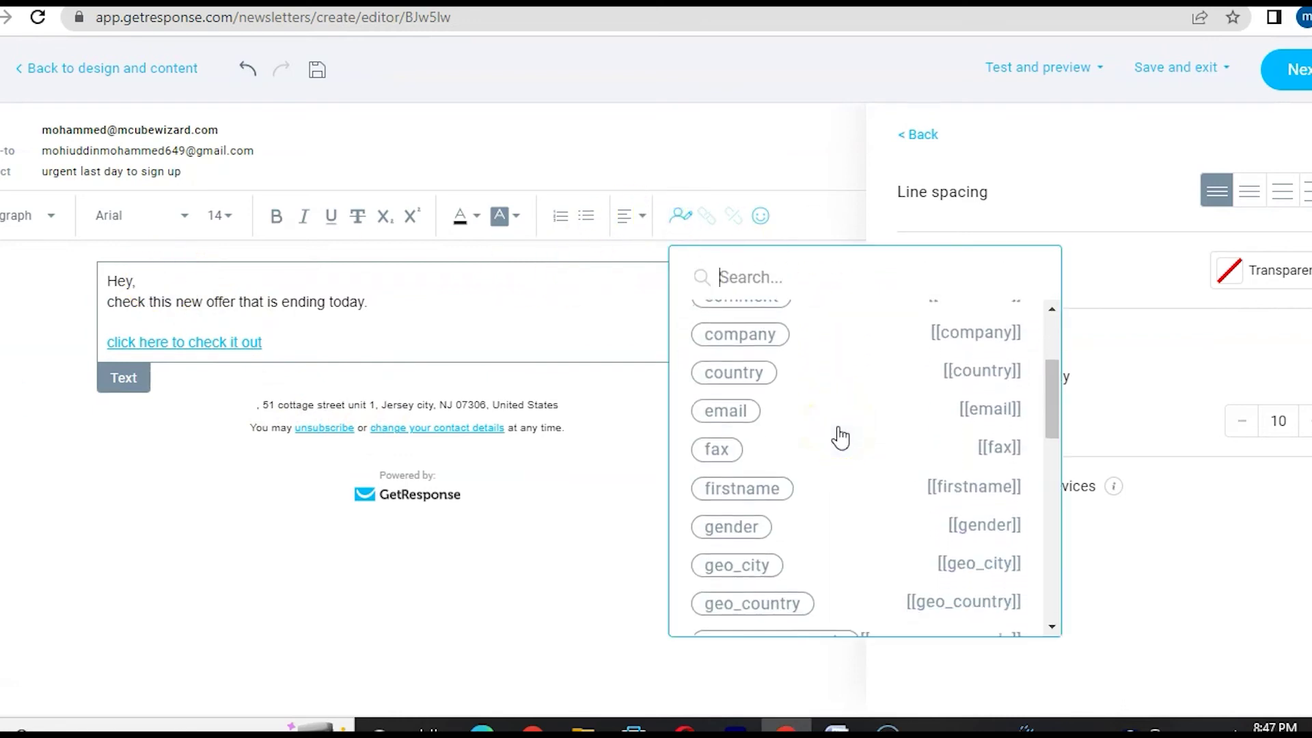
left_click(764, 484)
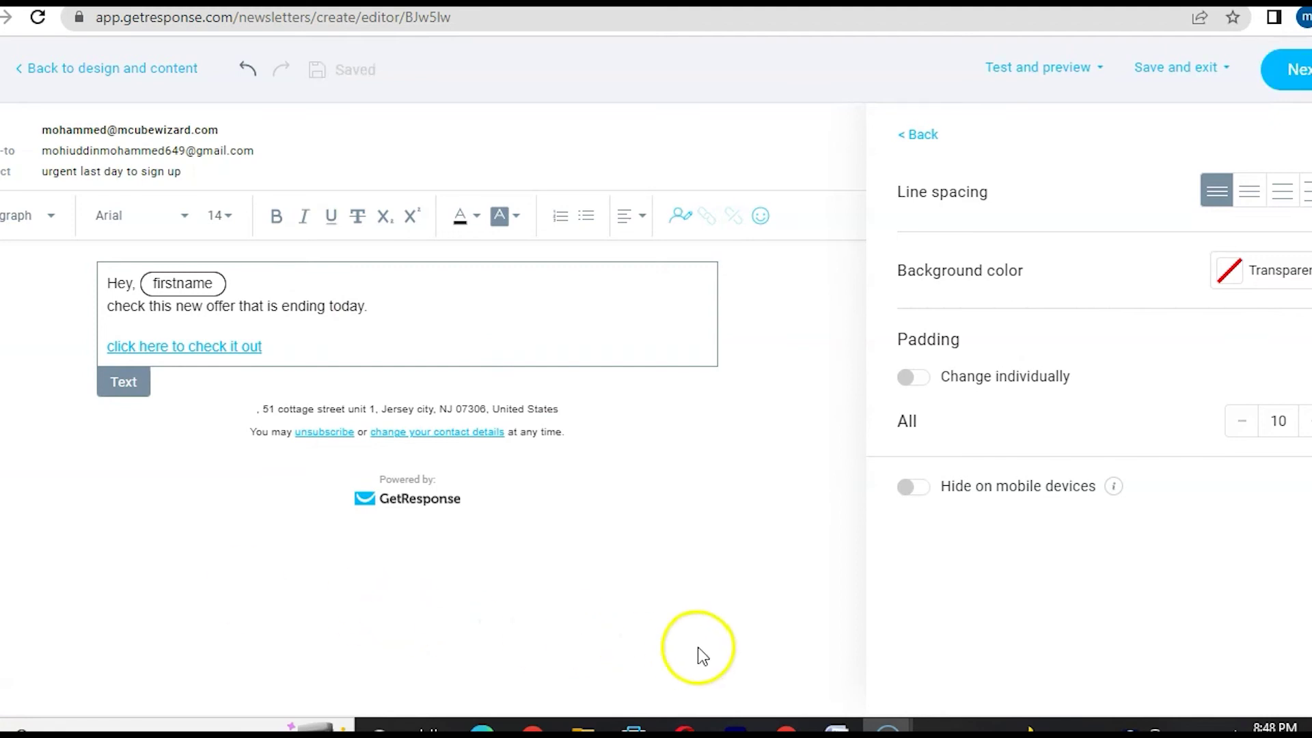
- Add an empty image block below the 'click here to check it out' link, then open Test and preview
left_click(918, 135)
left_click_drag(959, 326, 192, 295)
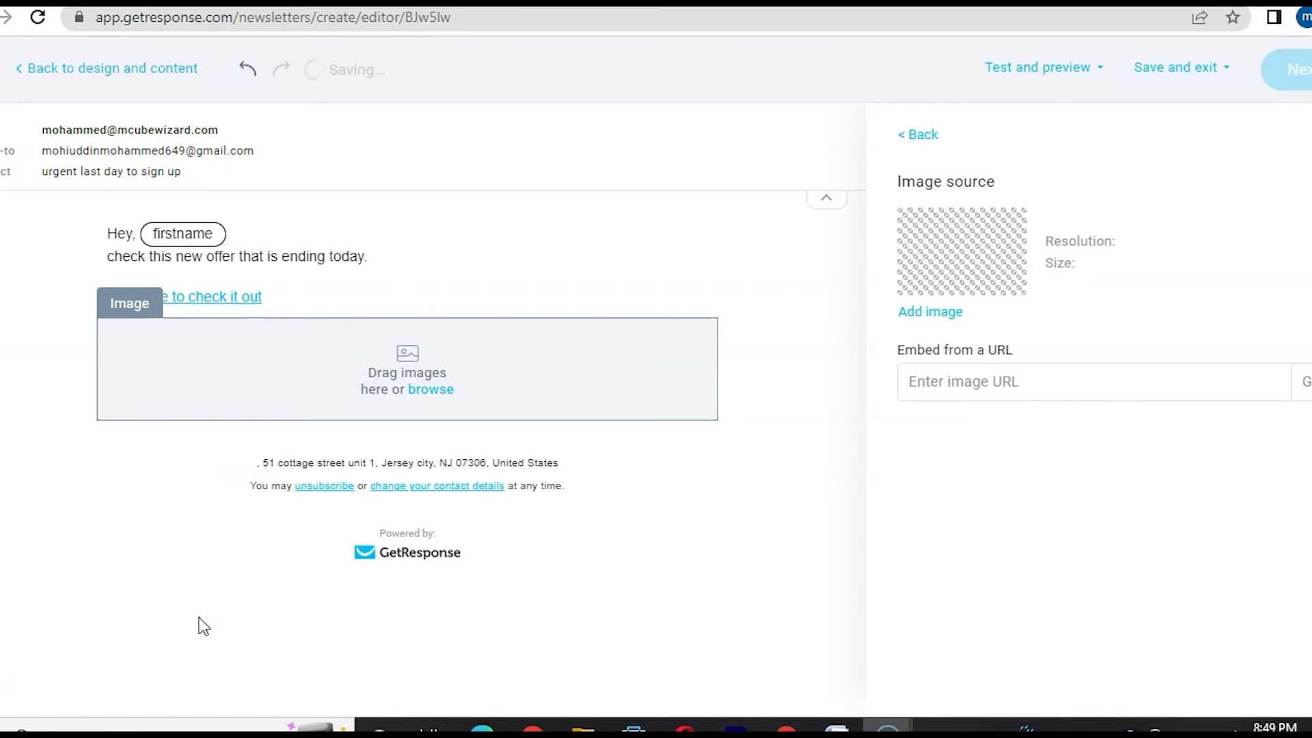
left_click(358, 456)
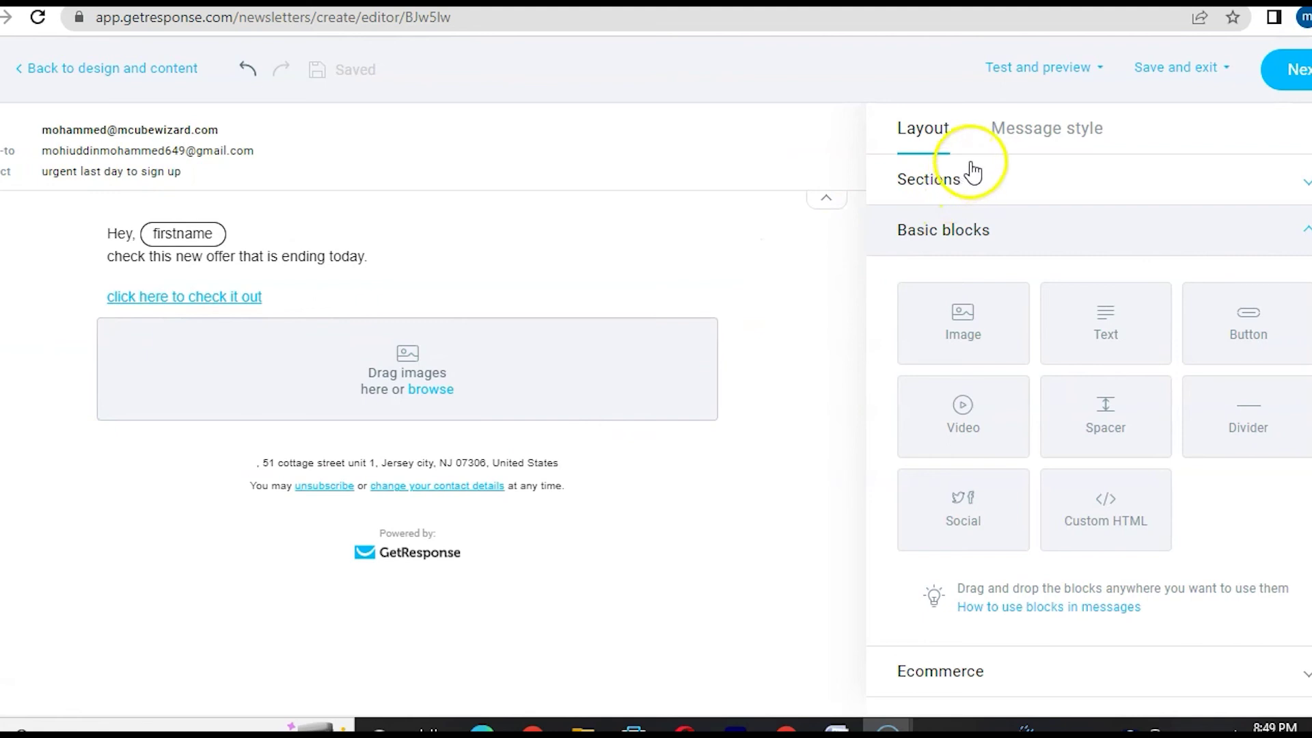
left_click(1030, 68)
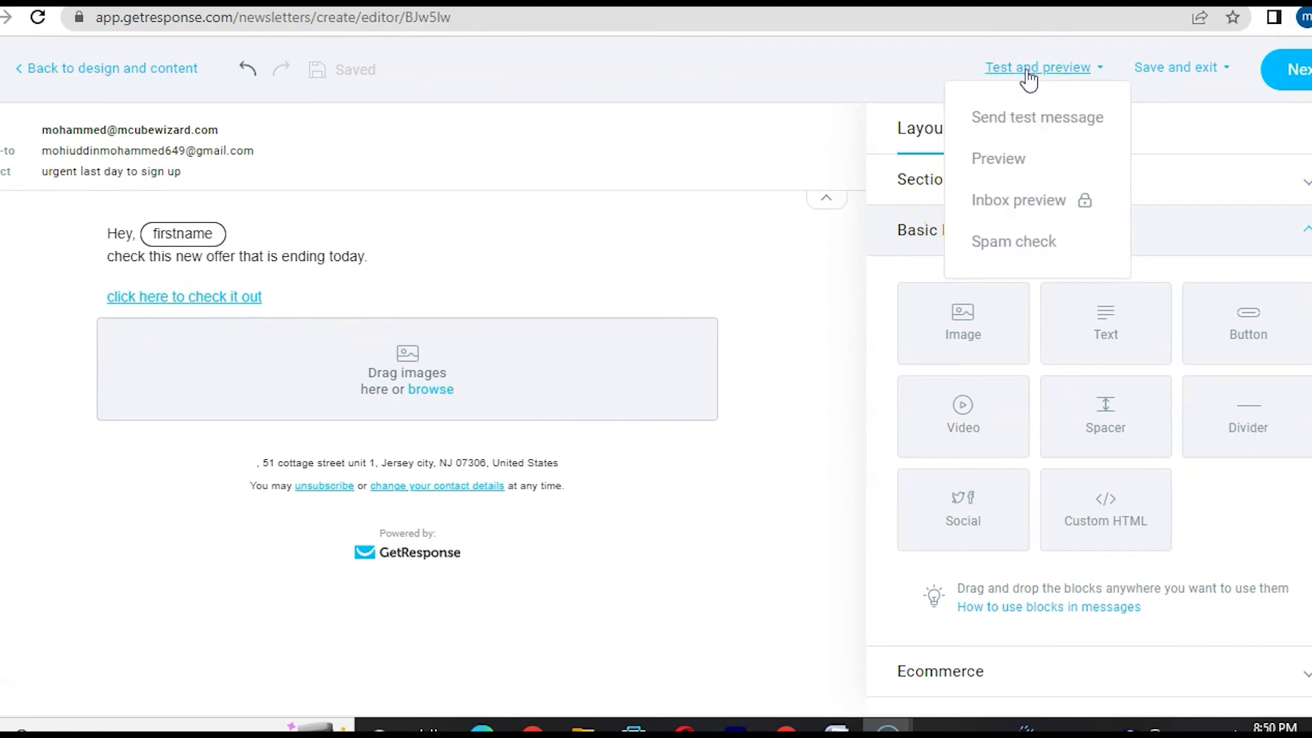
- Run a spam check showing 'You're good to go', then continue to the sending settings
left_click(1019, 243)
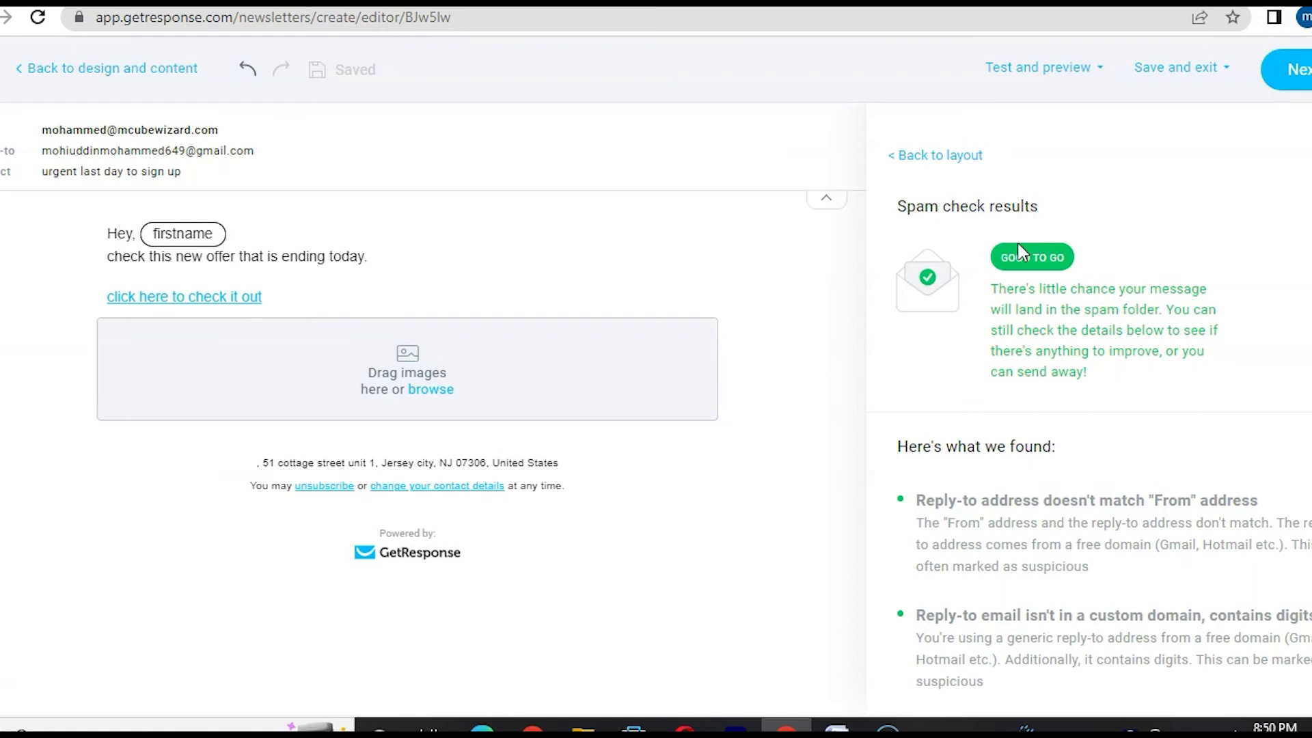
scroll(1049, 460, "down", 2)
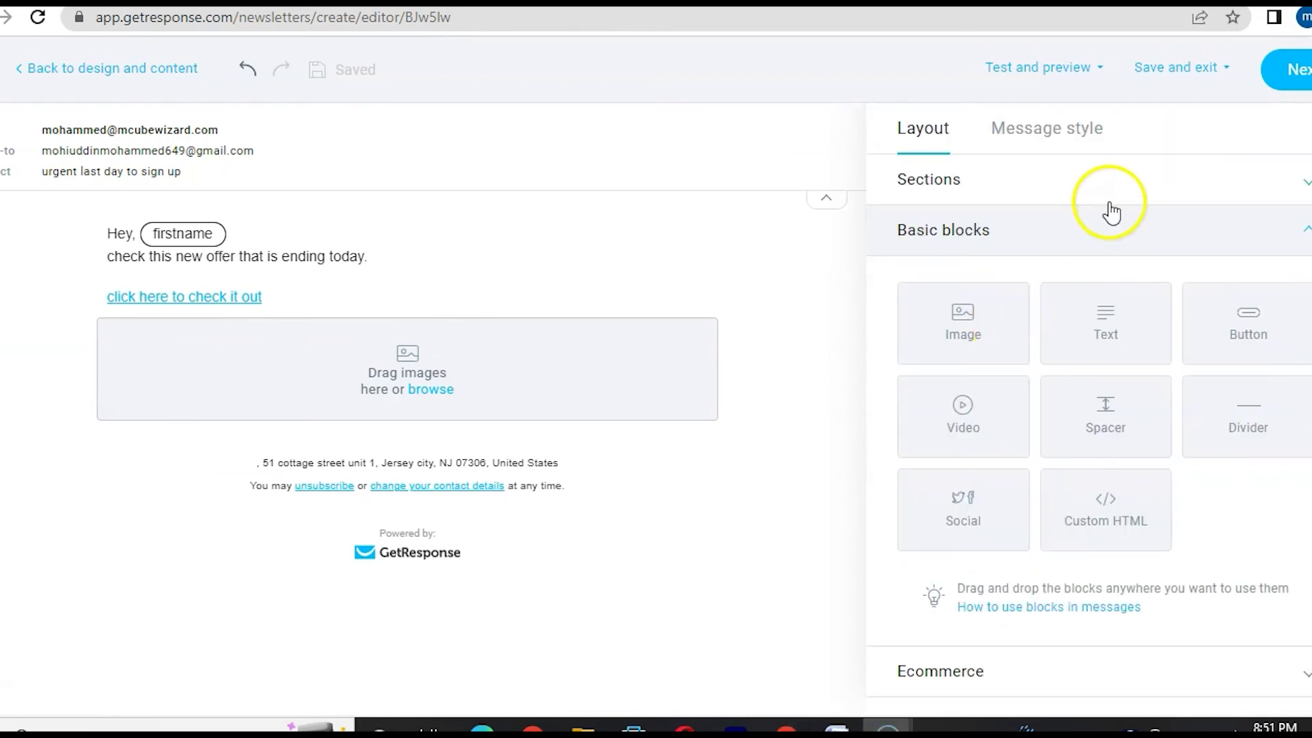
left_click(1289, 69)
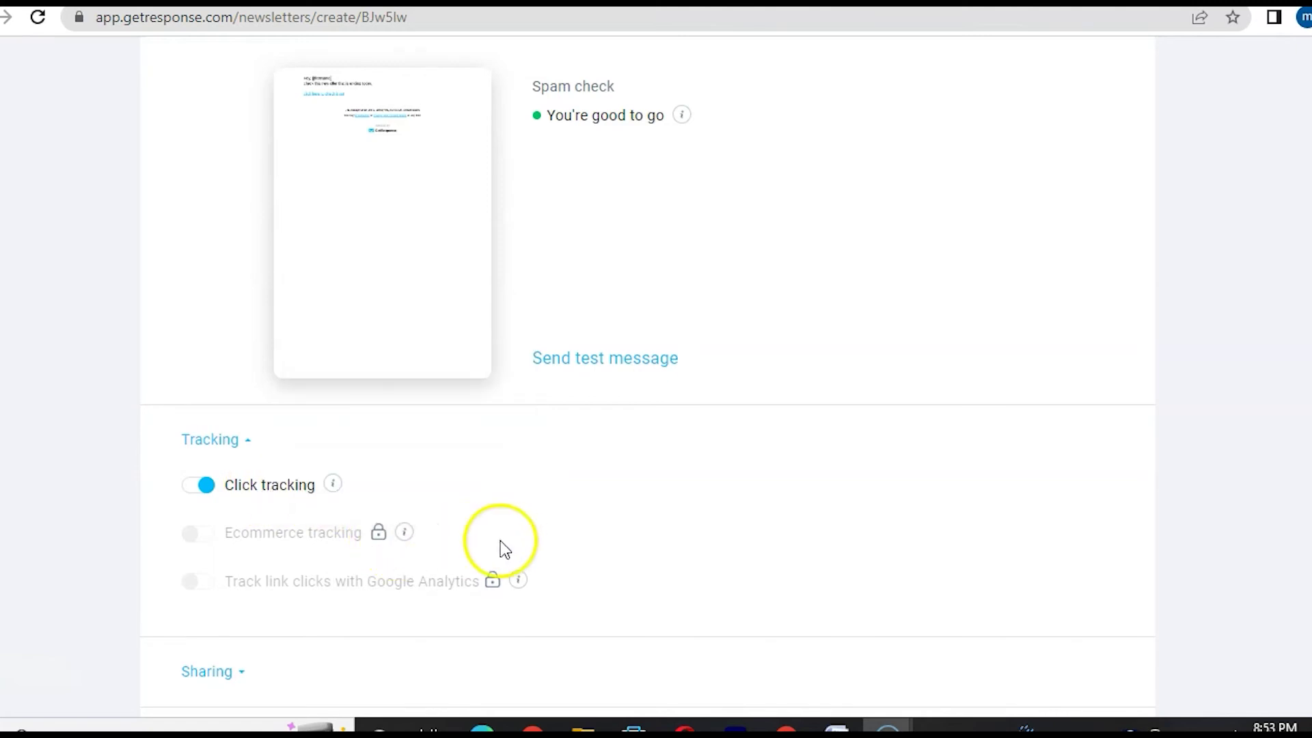
- Try Schedule for later, revert to Send immediately, and send the OTO Marketing newsletter
scroll(516, 551, "down", 2)
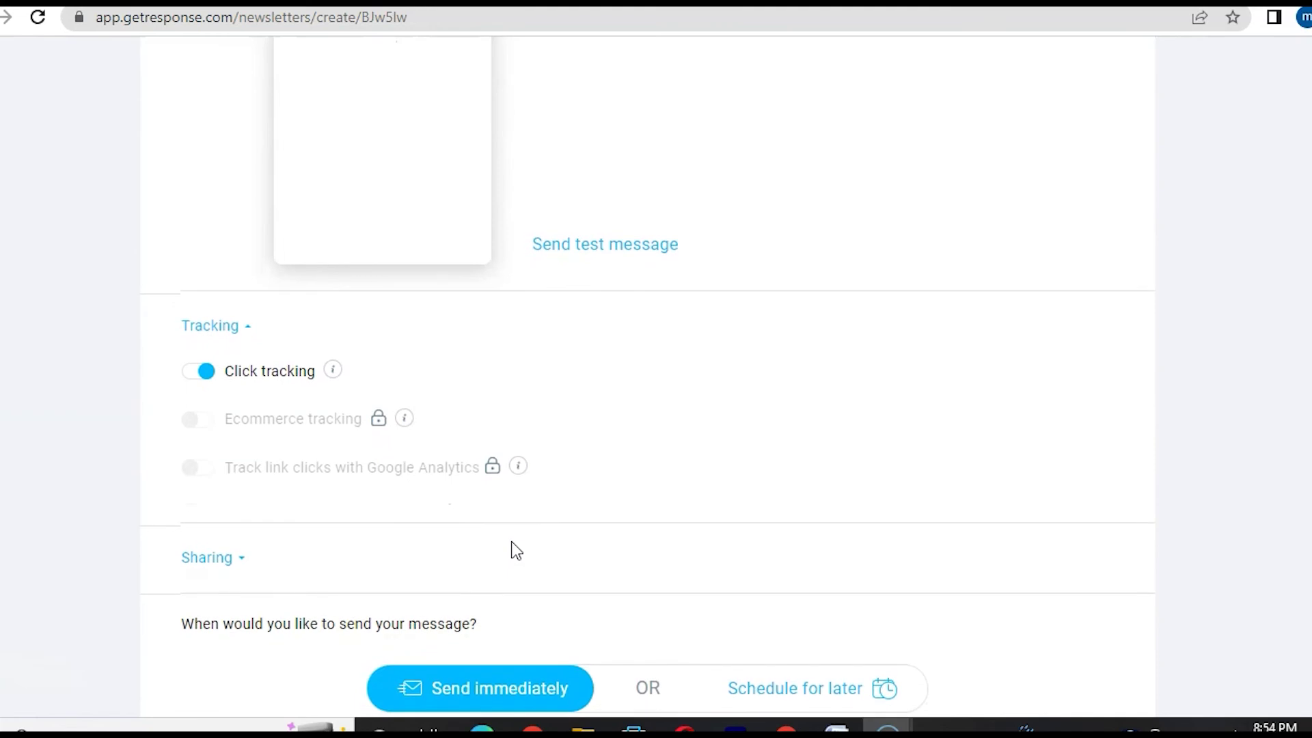
scroll(516, 551, "down", 2)
scroll(511, 541, "down", 3)
left_click(486, 602)
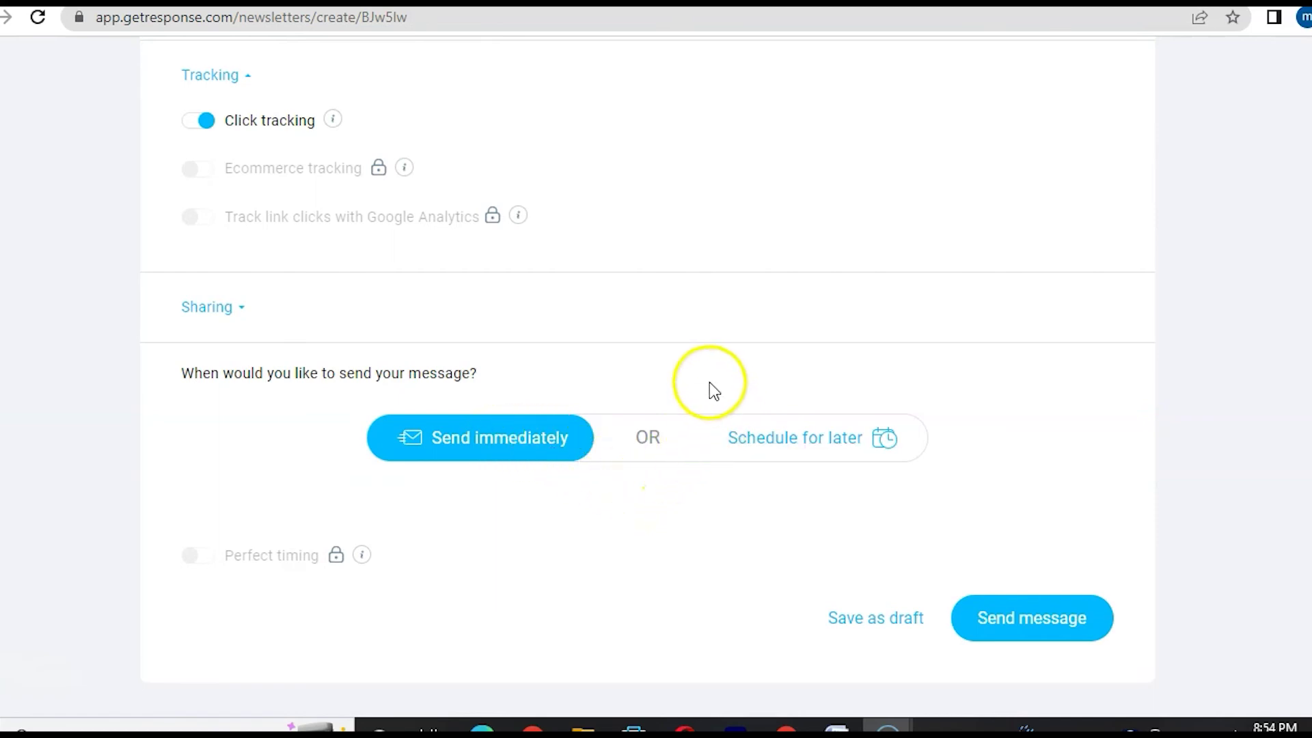
left_click(765, 444)
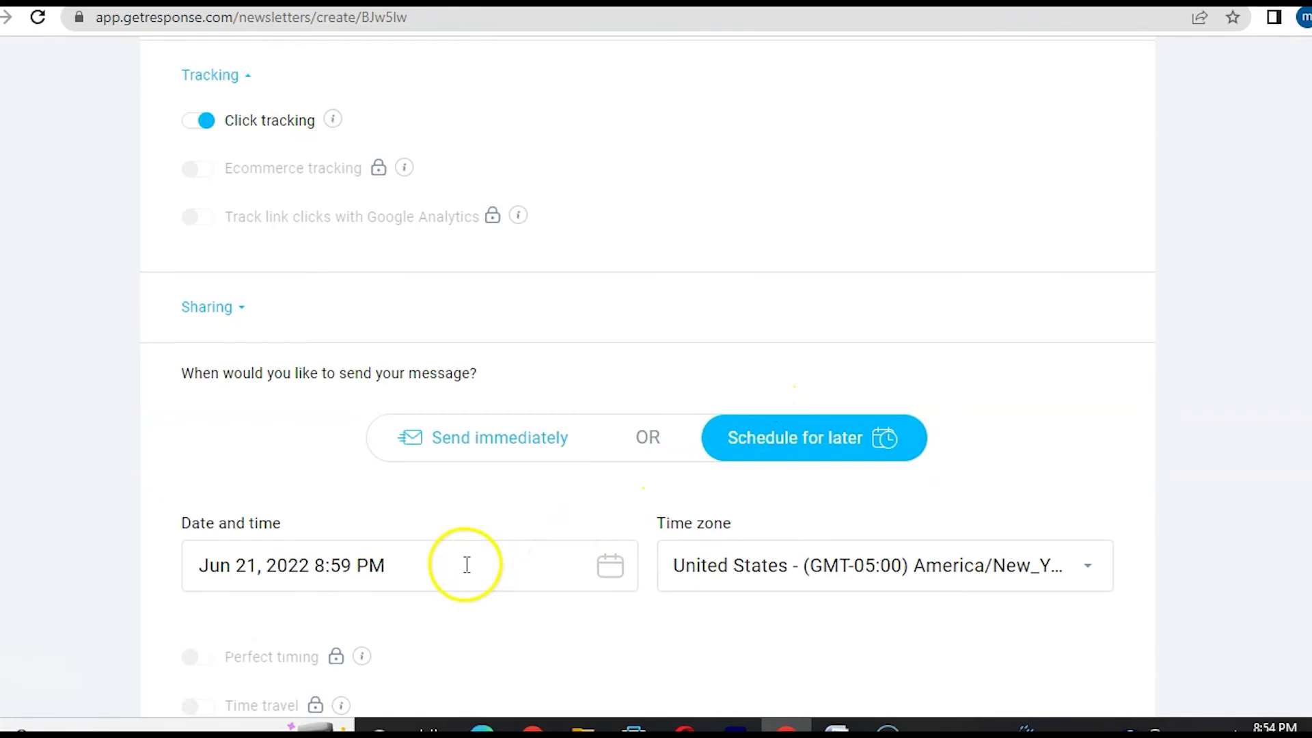
scroll(744, 583, "down", 3)
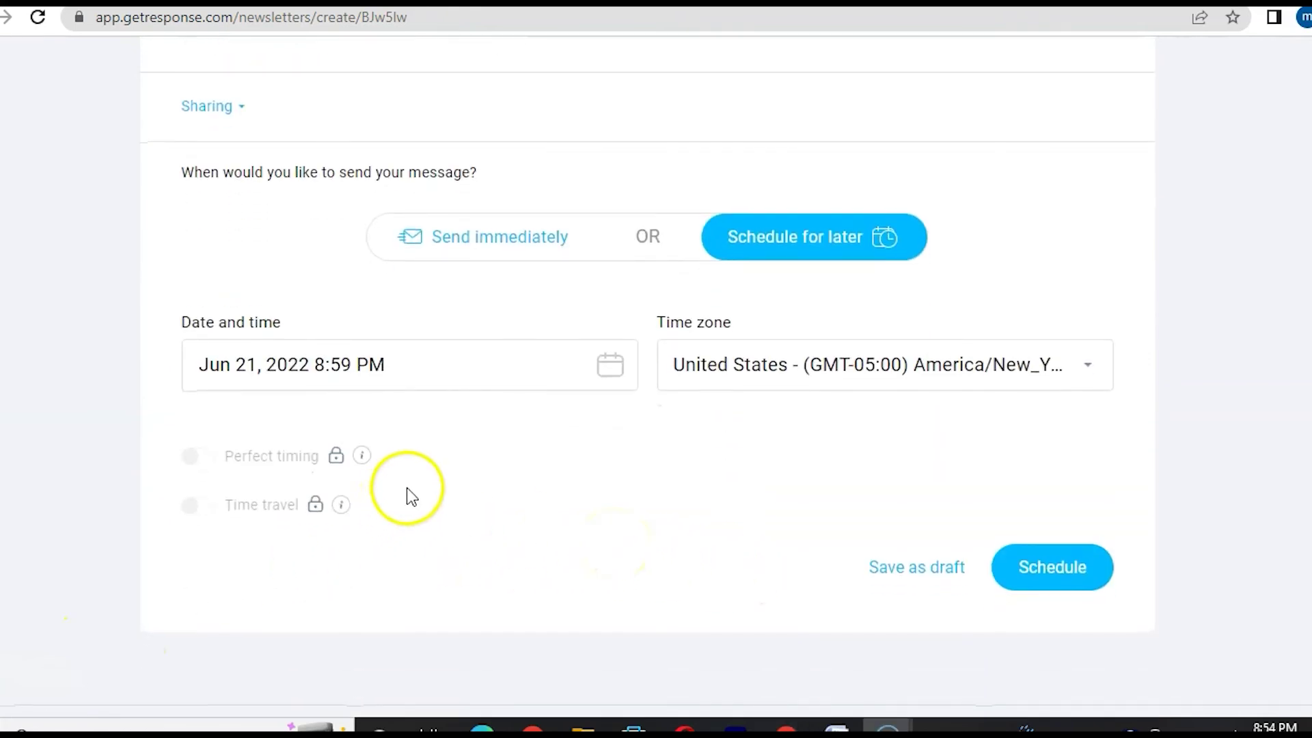
left_click(499, 241)
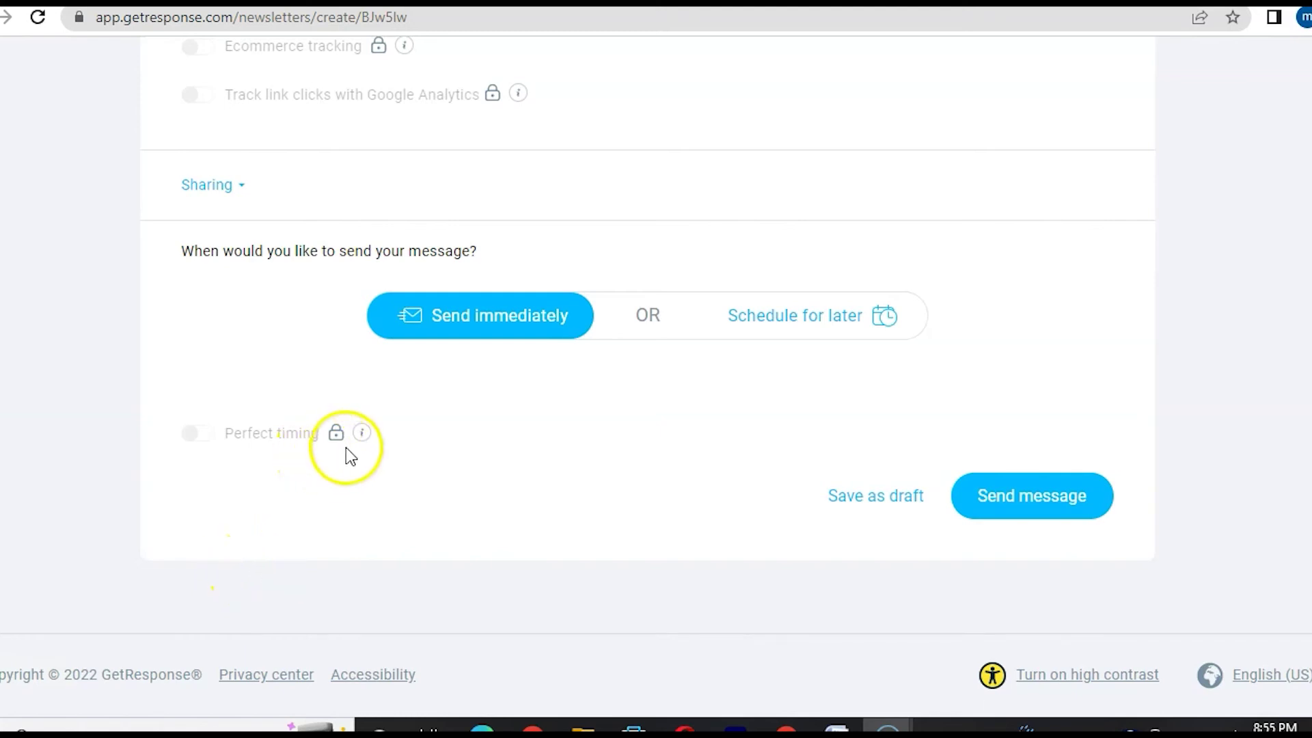
mouse_move(339, 439)
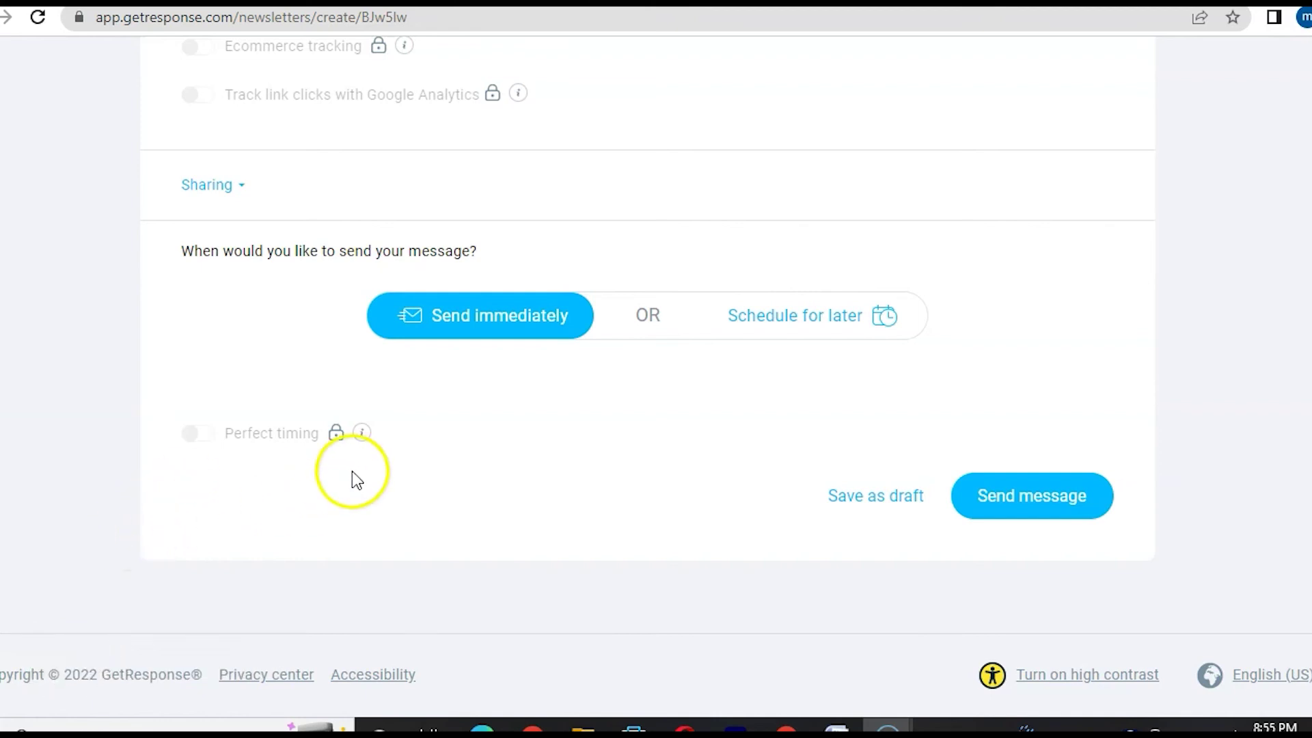
left_click(997, 510)
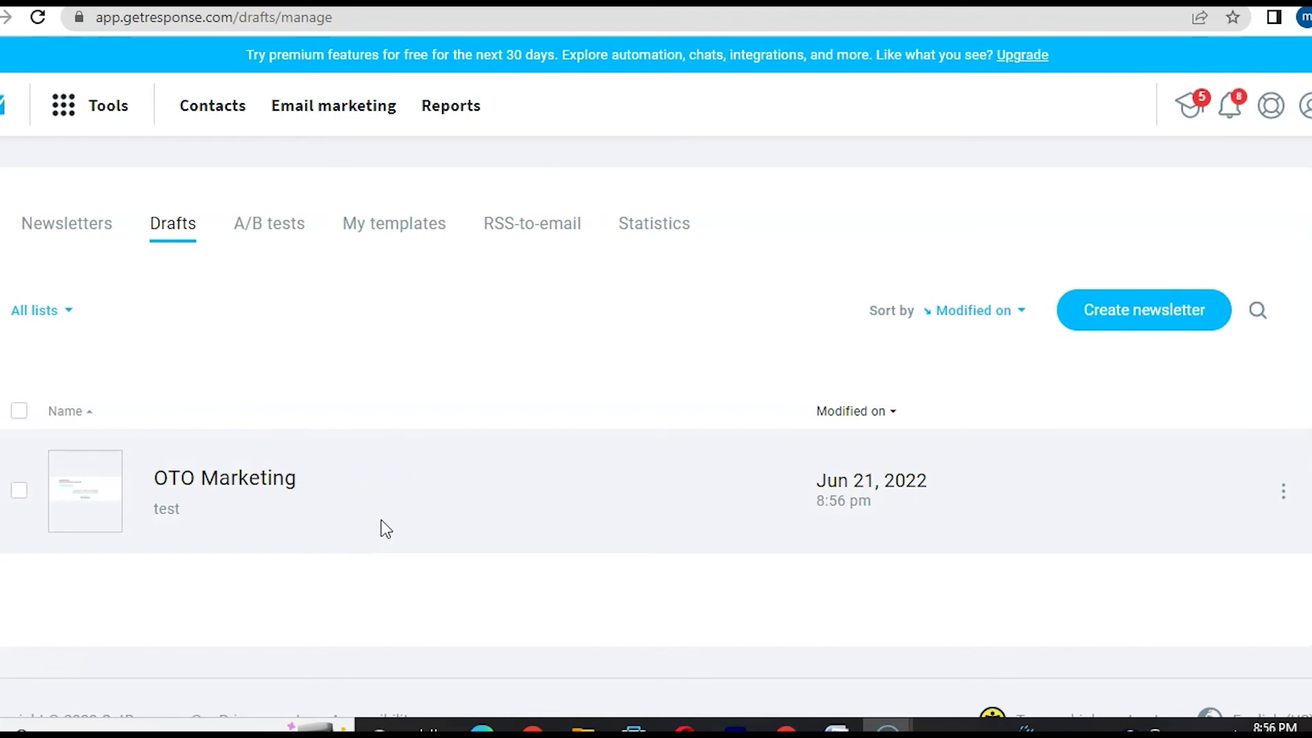
- Create an autoresponder named 'new email subscribers' linked to the test list
left_click(68, 108)
left_click(74, 243)
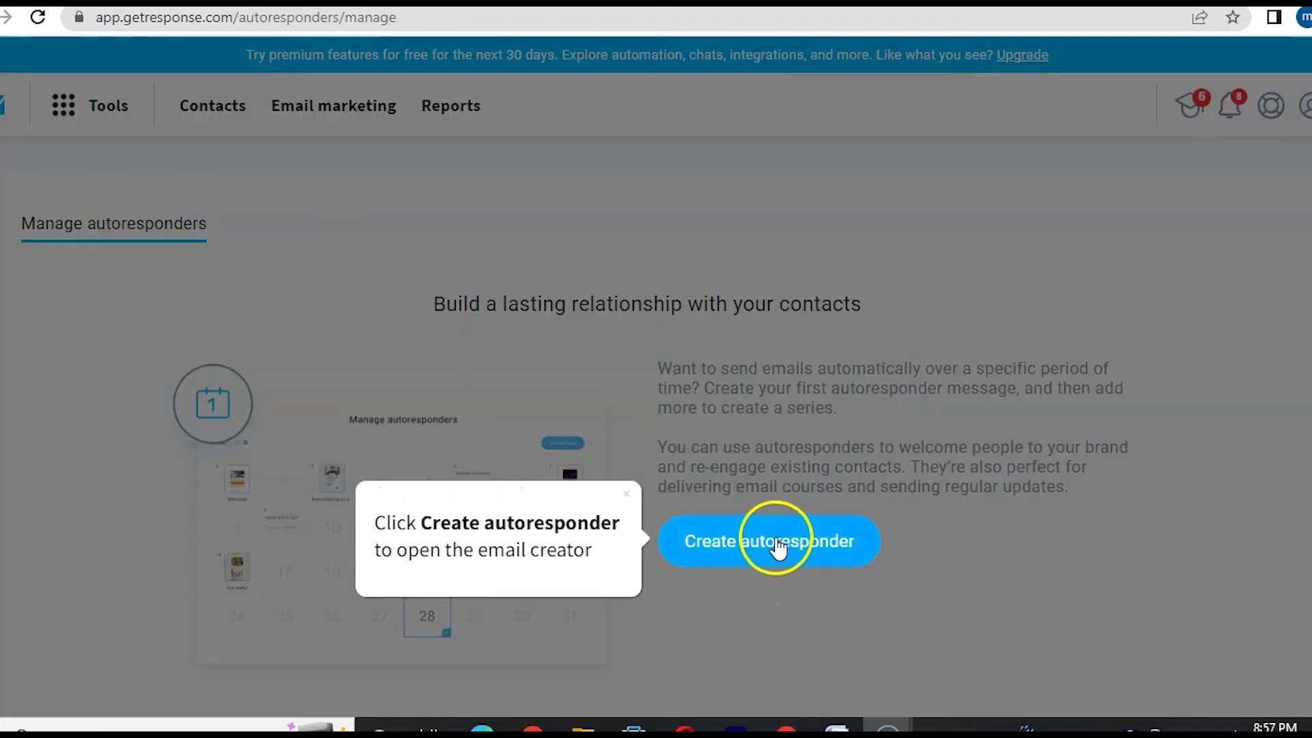
left_click(777, 541)
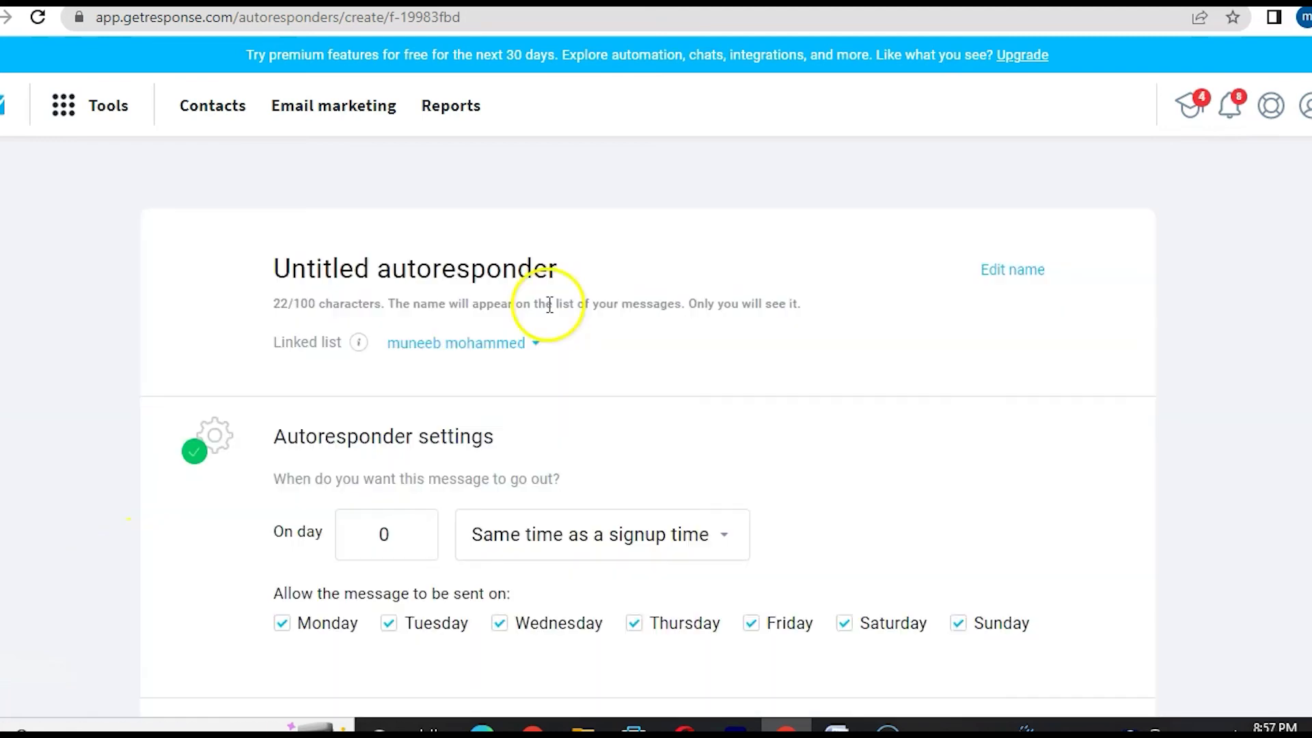
key("BackSpace")
key("BackSpace")
key("BackSpace")
key("BackSpace")
key("BackSpace")
key("BackSpace")
key("BackSpace")
key("BackSpace")
key("BackSpace")
key("BackSpace")
key("BackSpace")
key("BackSpace")
key("BackSpace")
key("BackSpace")
key("BackSpace")
key("BackSpace")
key("BackSpace")
key("BackSpace")
key("BackSpace")
key("BackSpace")
key("BackSpace")
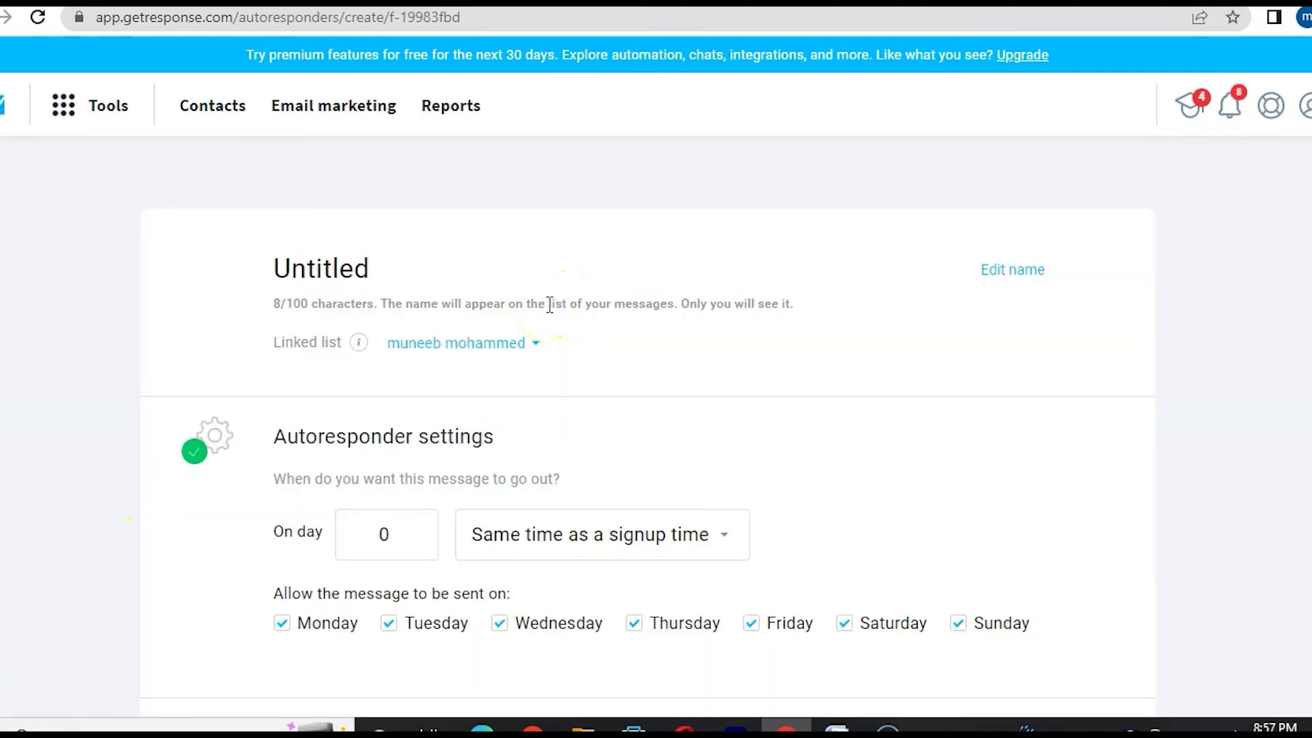
type("new ")
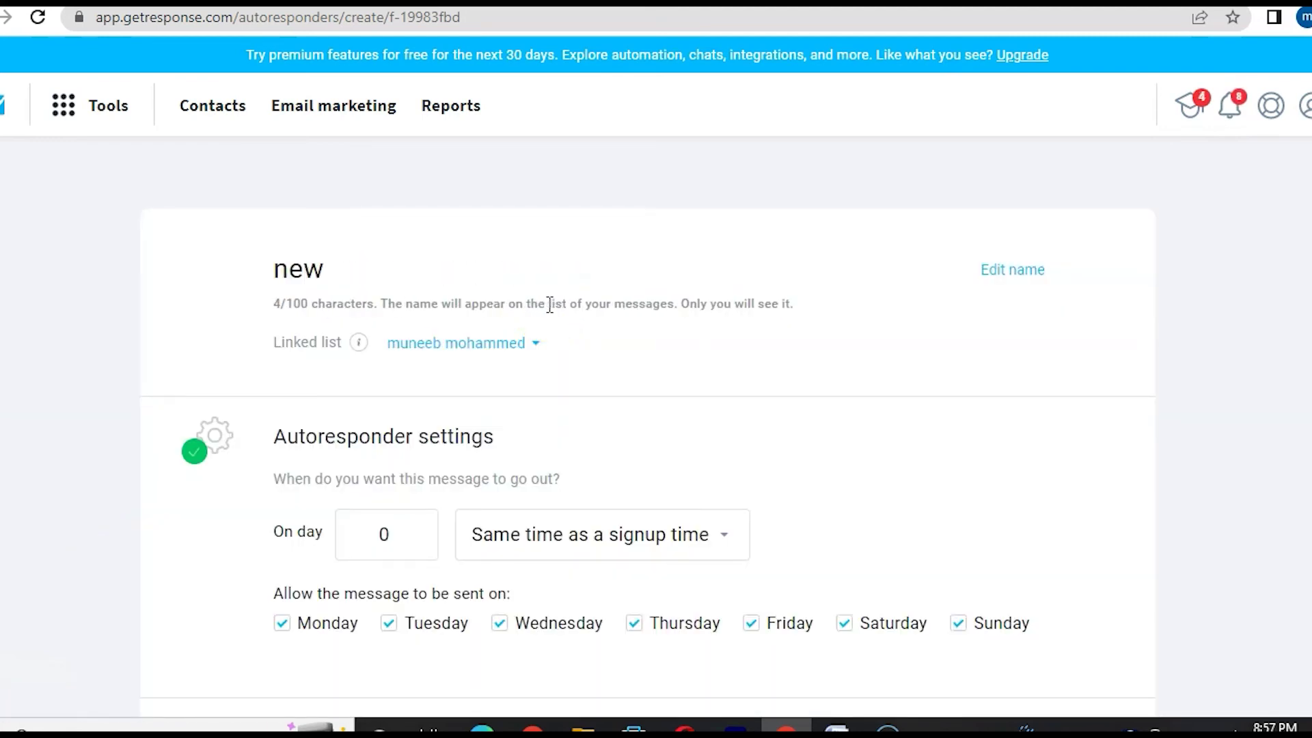
type("email subscribers")
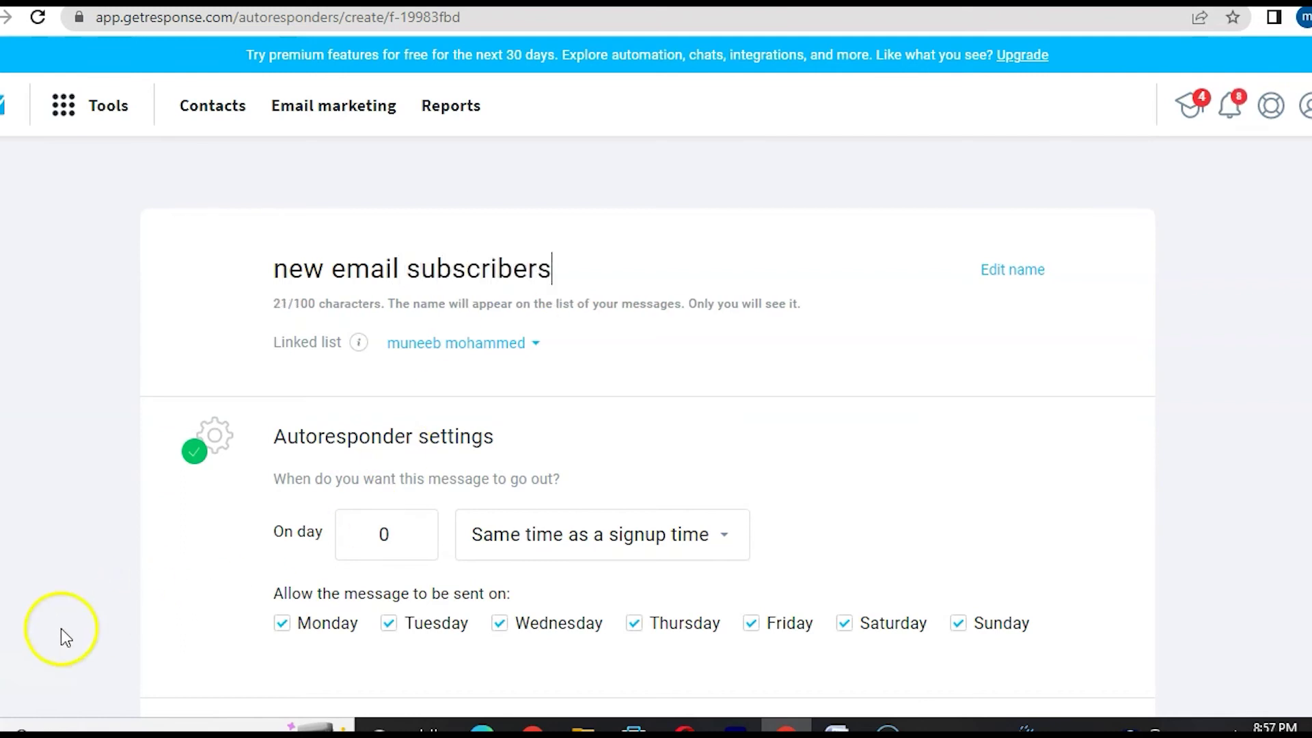
scroll(607, 245, "down", 2)
left_click(534, 240)
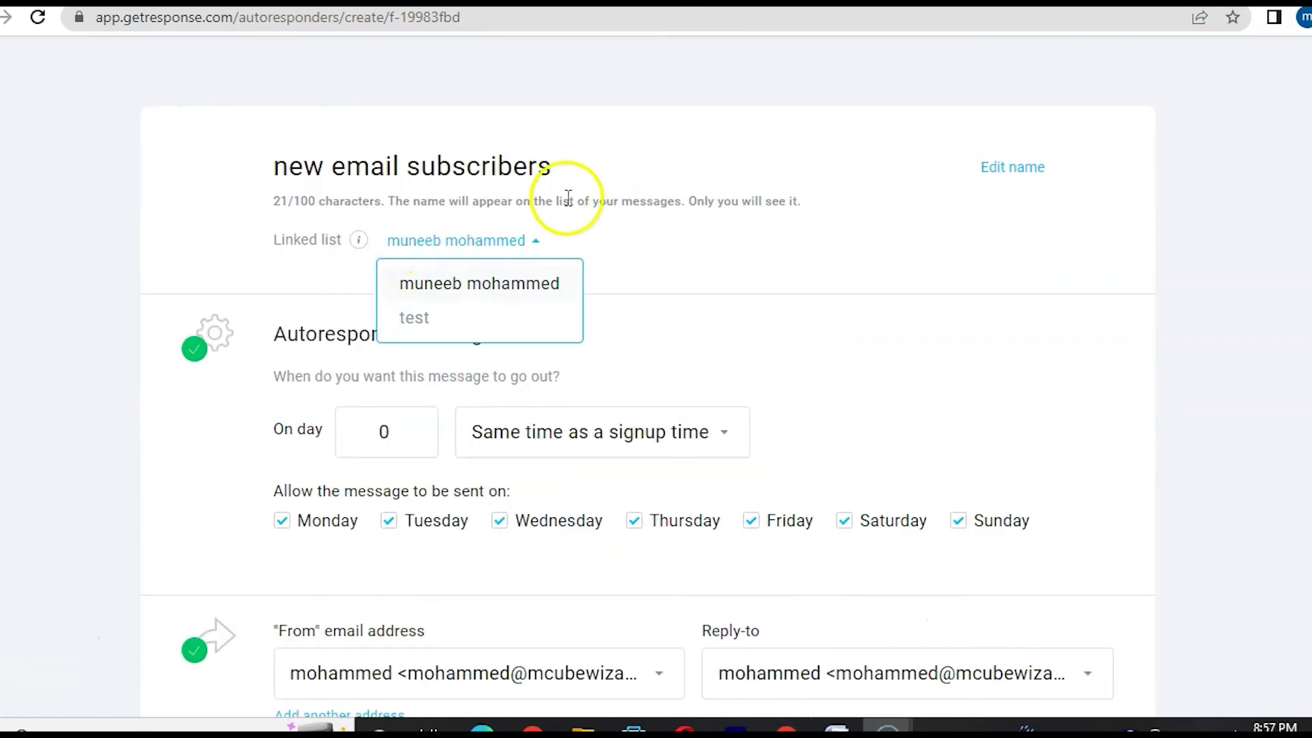
left_click(428, 319)
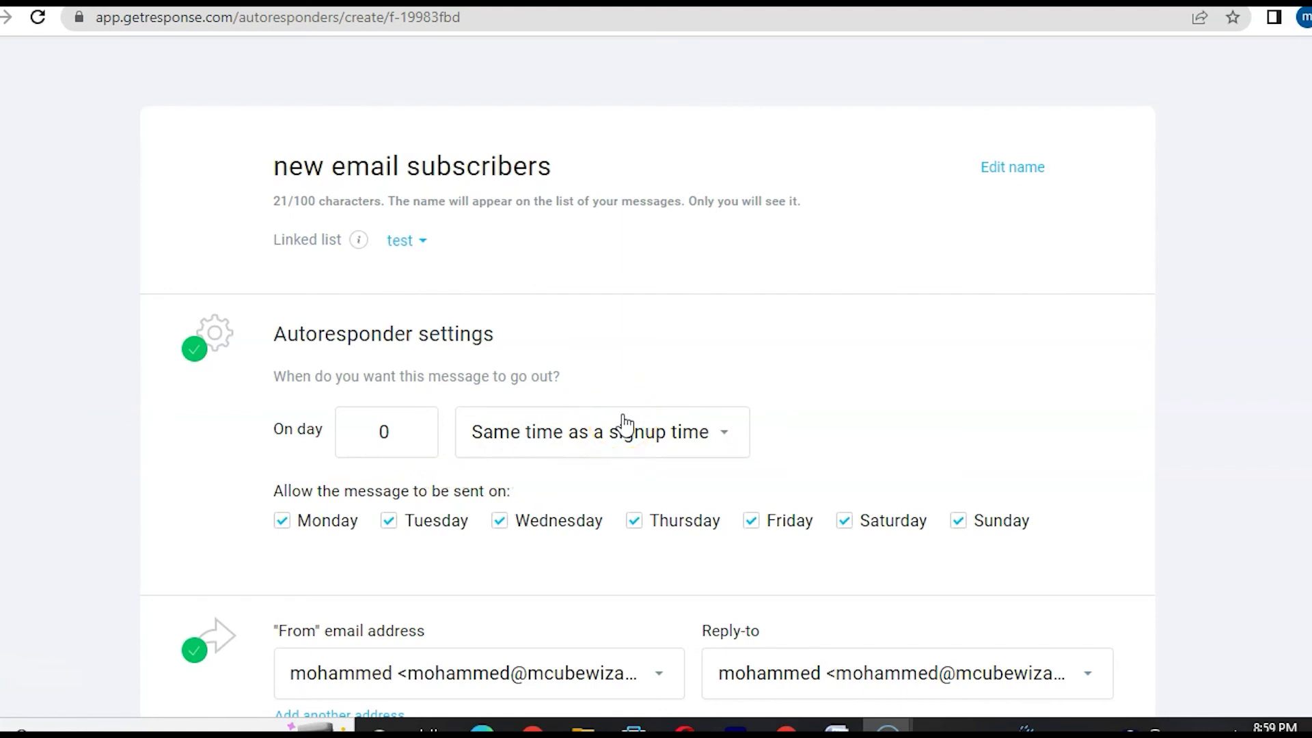
- Set the subject to 'welcome to my world' followed by the [[firstname]] field
scroll(547, 427, "down", 5)
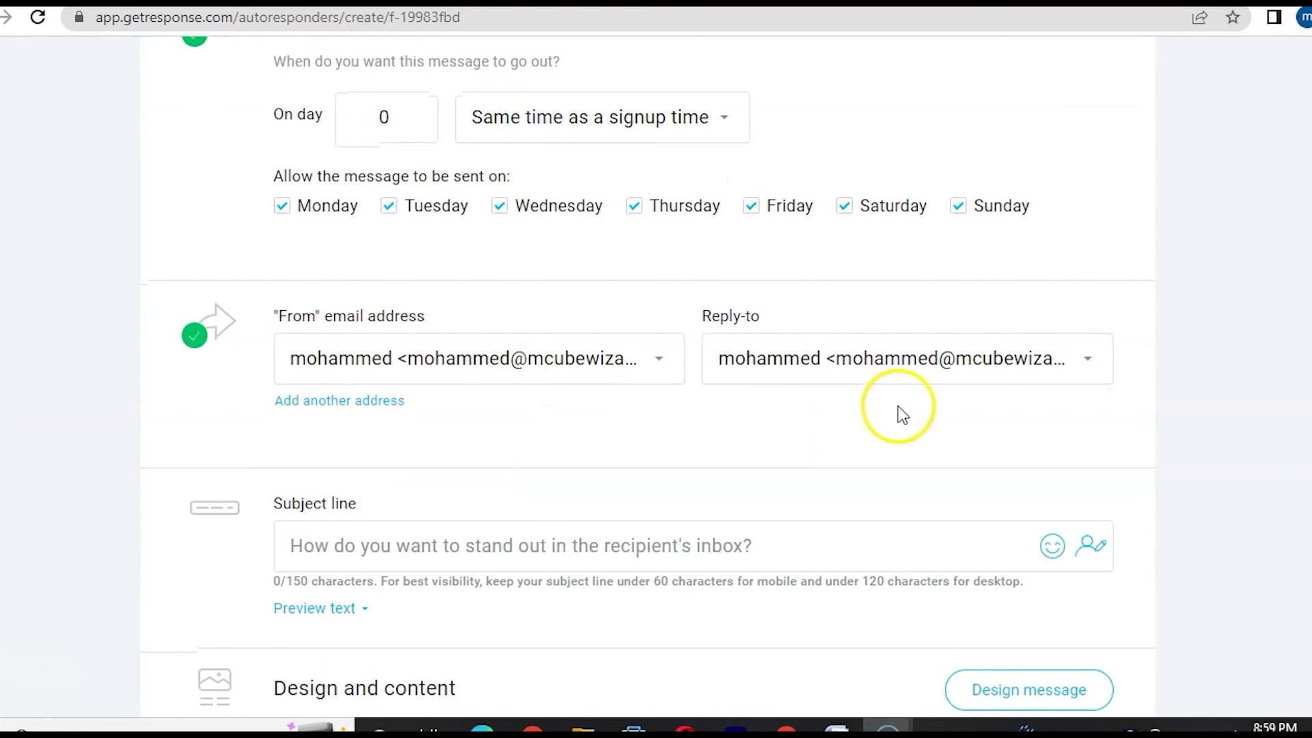
scroll(668, 489, "down", 3)
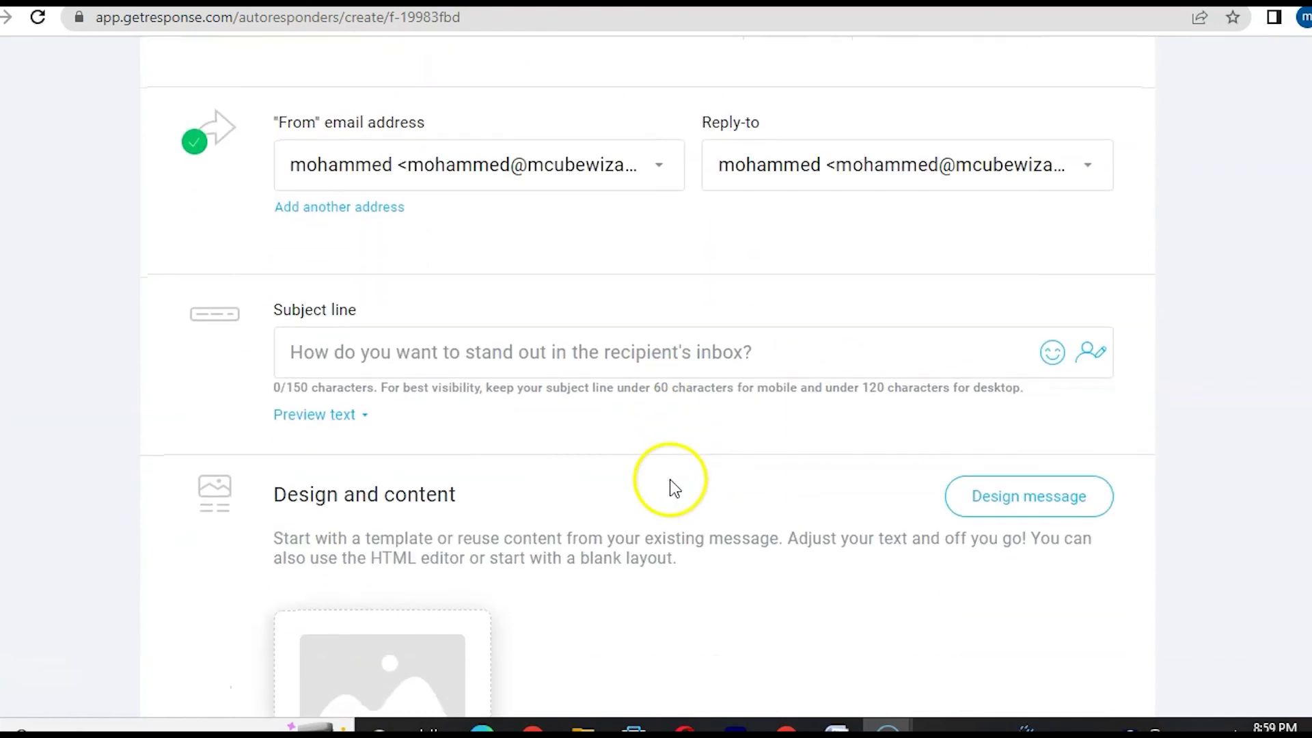
left_click(409, 366)
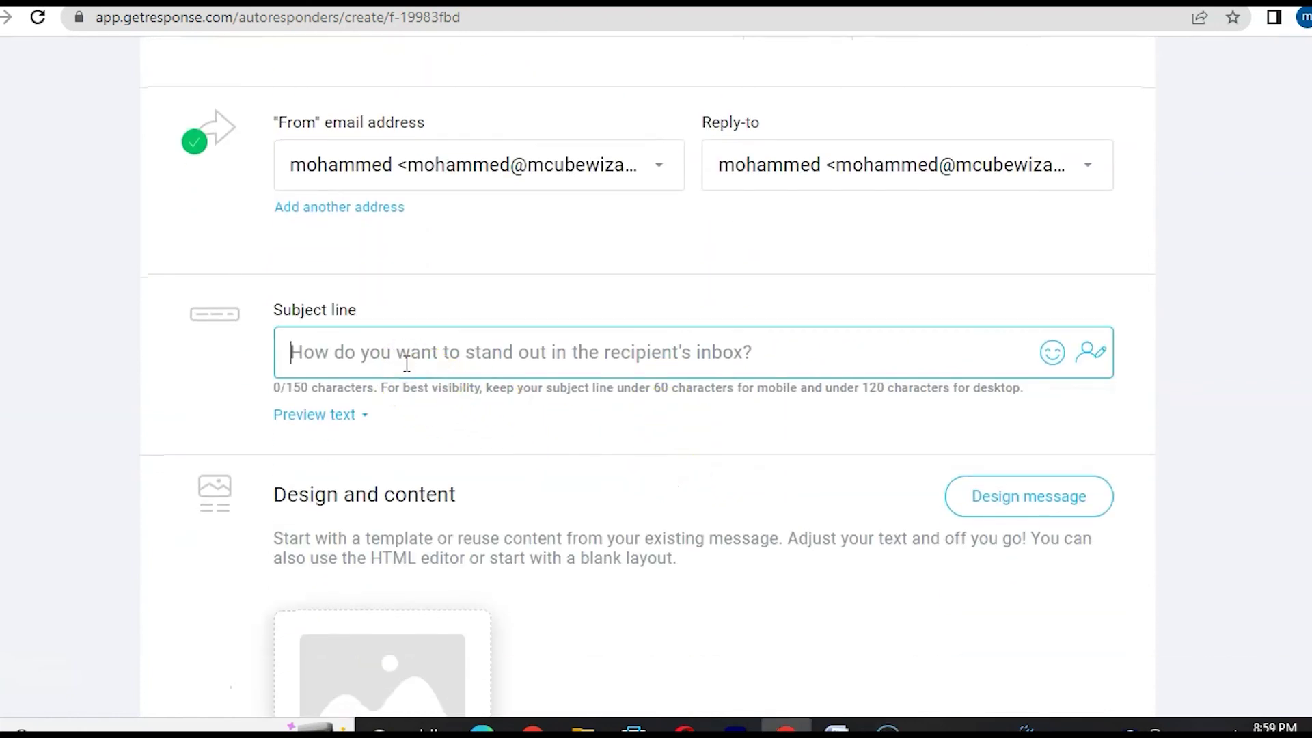
type("welocome")
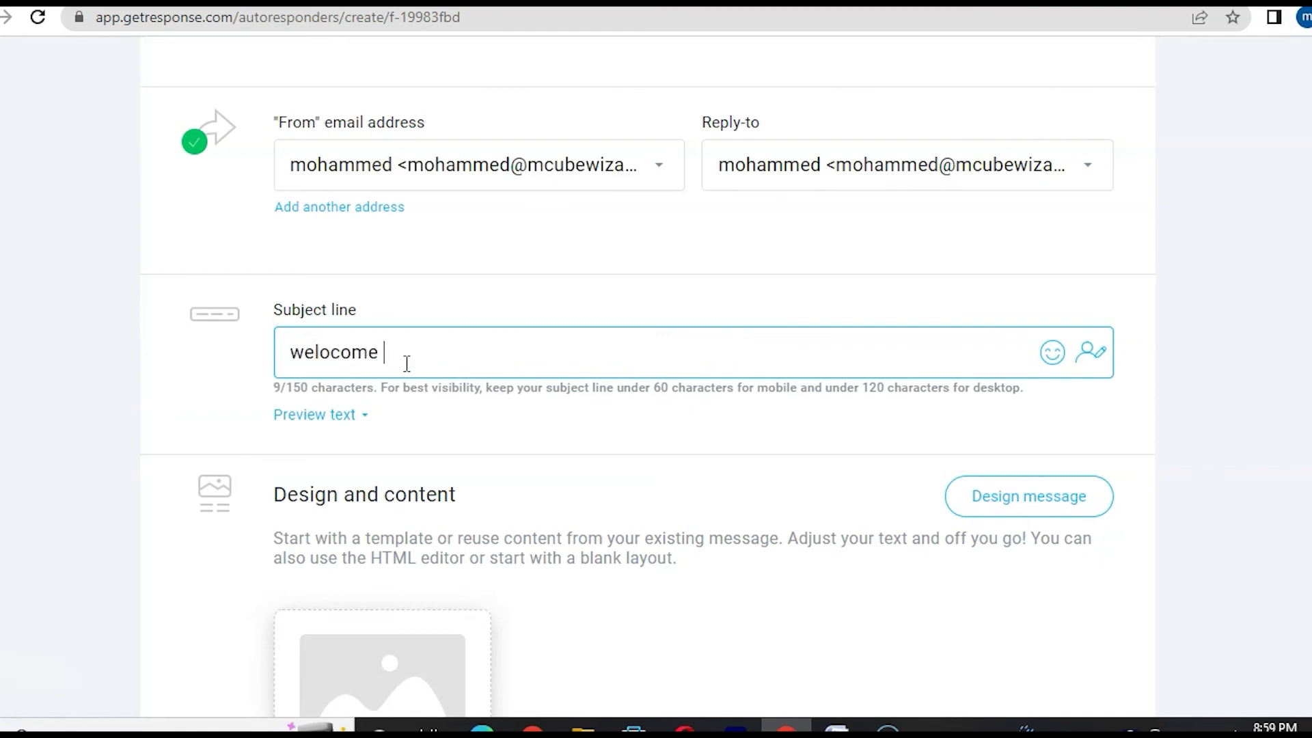
key("BackSpace")
key("BackSpace")
key("BackSpace")
key("BackSpace")
key("BackSpace")
type("come to my world")
scroll(328, 551, "down", 1)
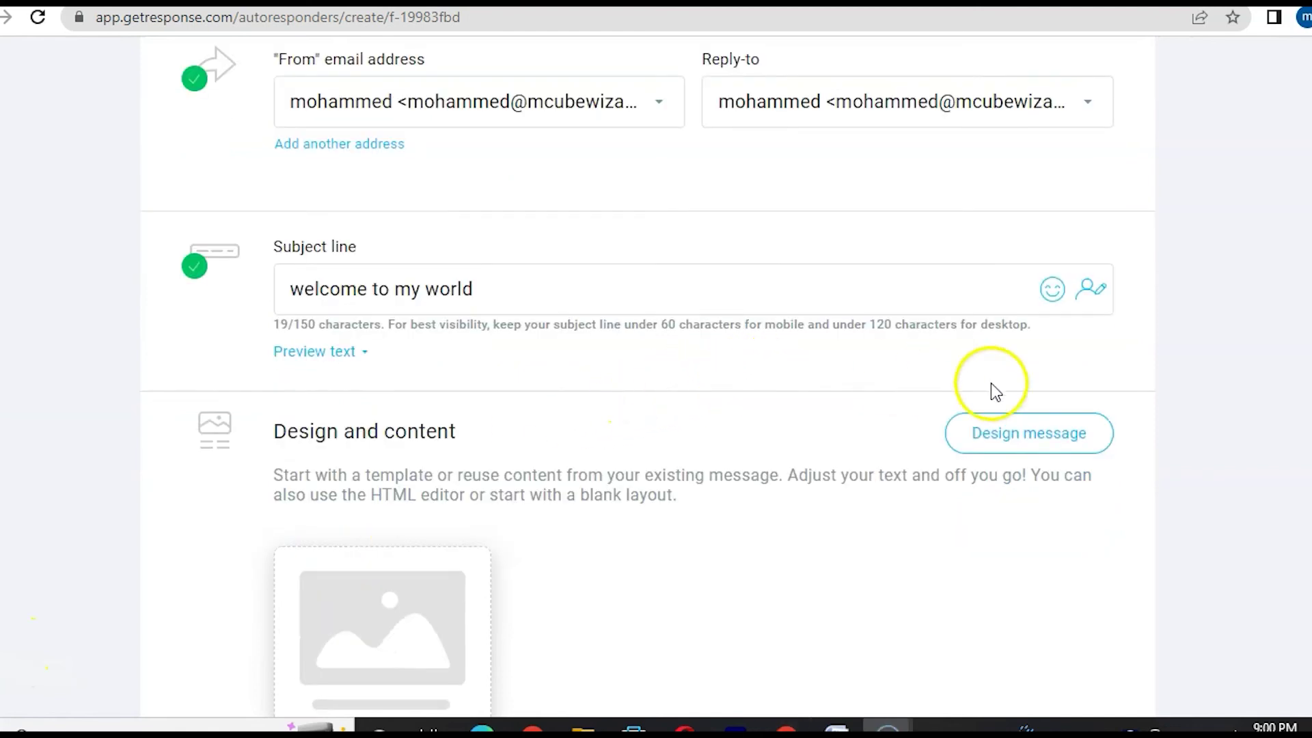
left_click(1094, 297)
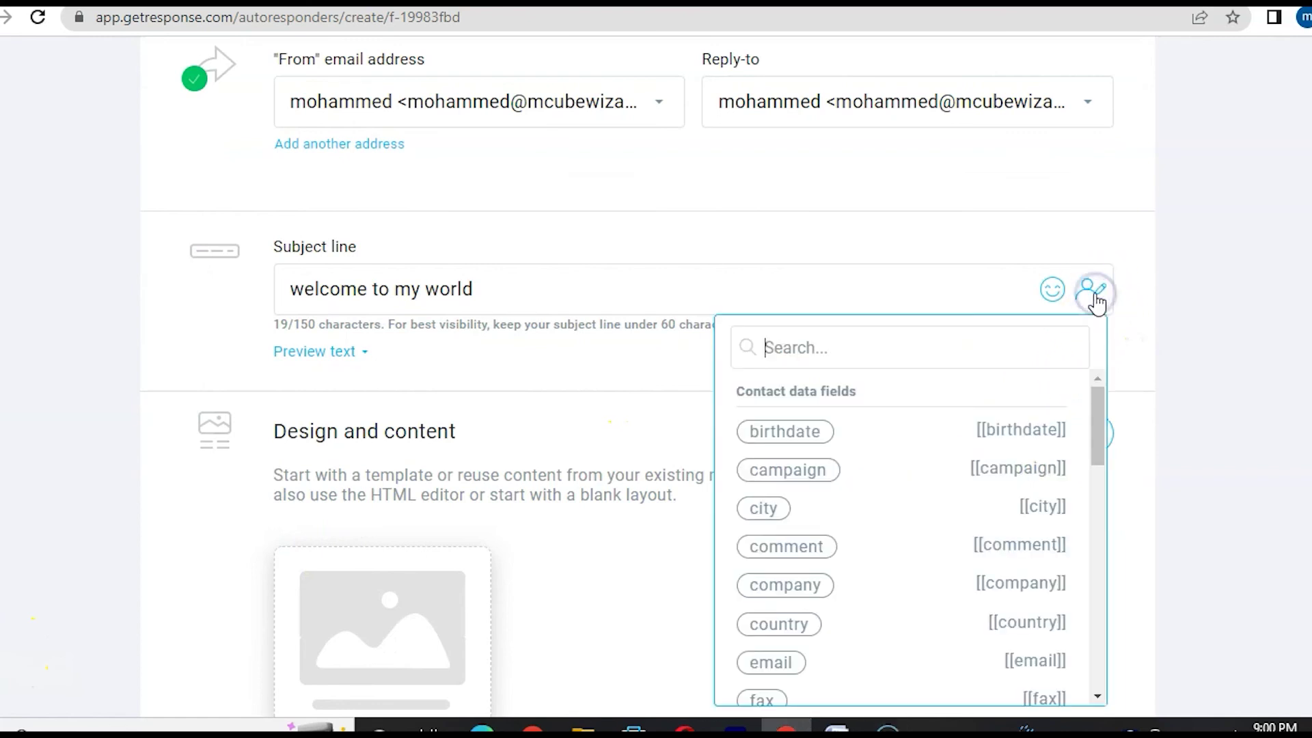
scroll(858, 530, "down", 3)
left_click(805, 540)
- Go to Design message to bring up the template gallery
scroll(410, 362, "down", 3)
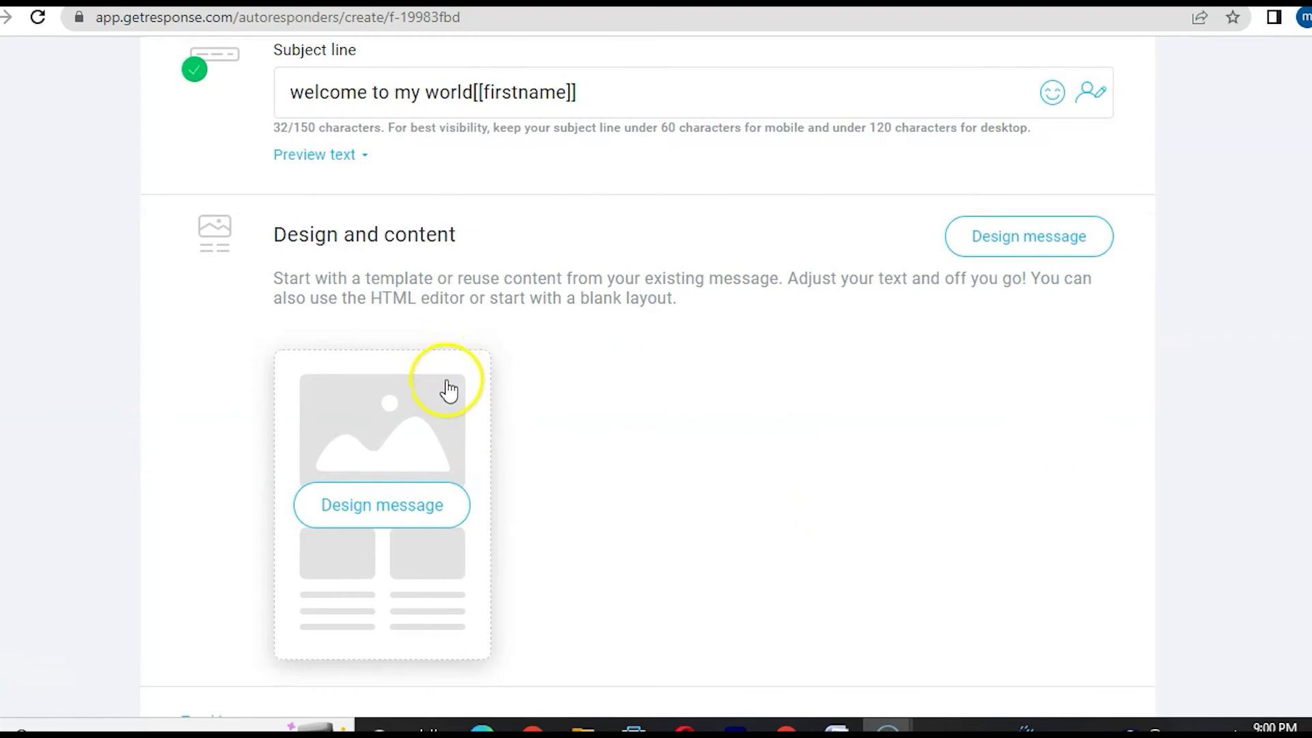
left_click(369, 536)
scroll(435, 431, "up", 10)
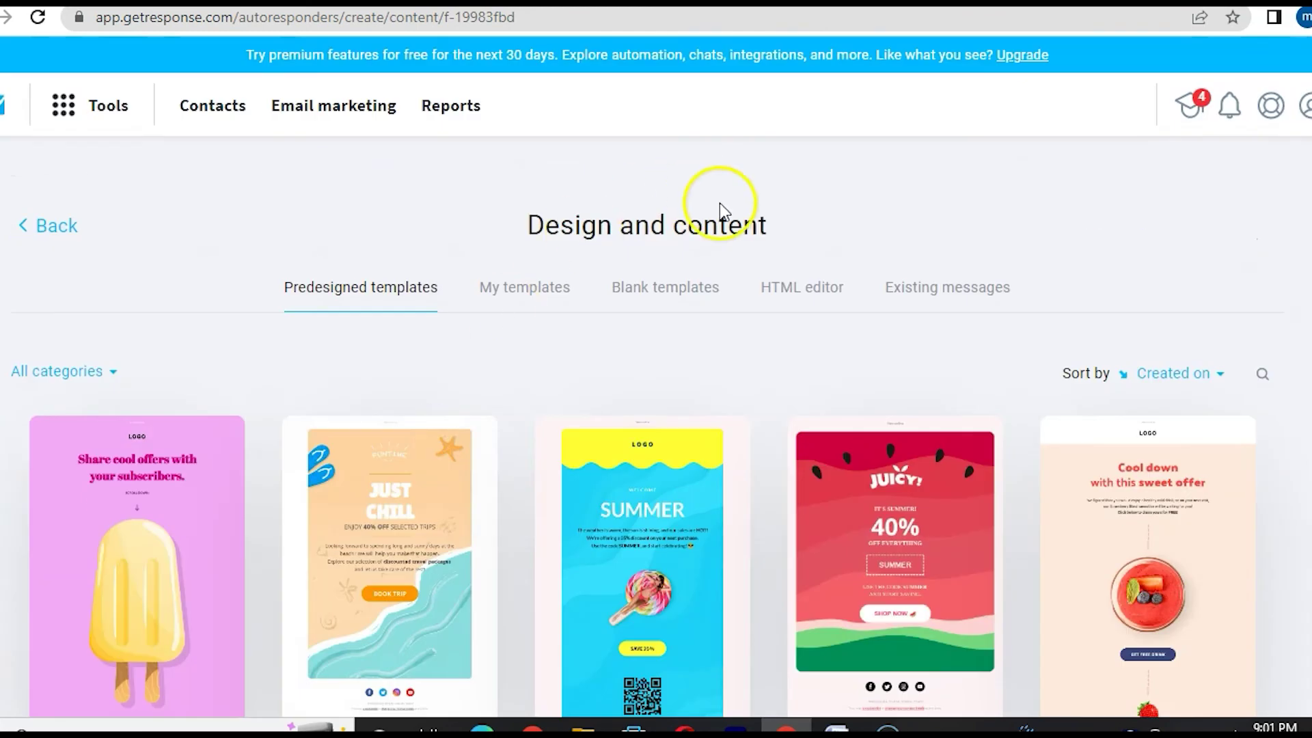
- Start from the blank template and add a text block with two lines of placeholder text
left_click(663, 292)
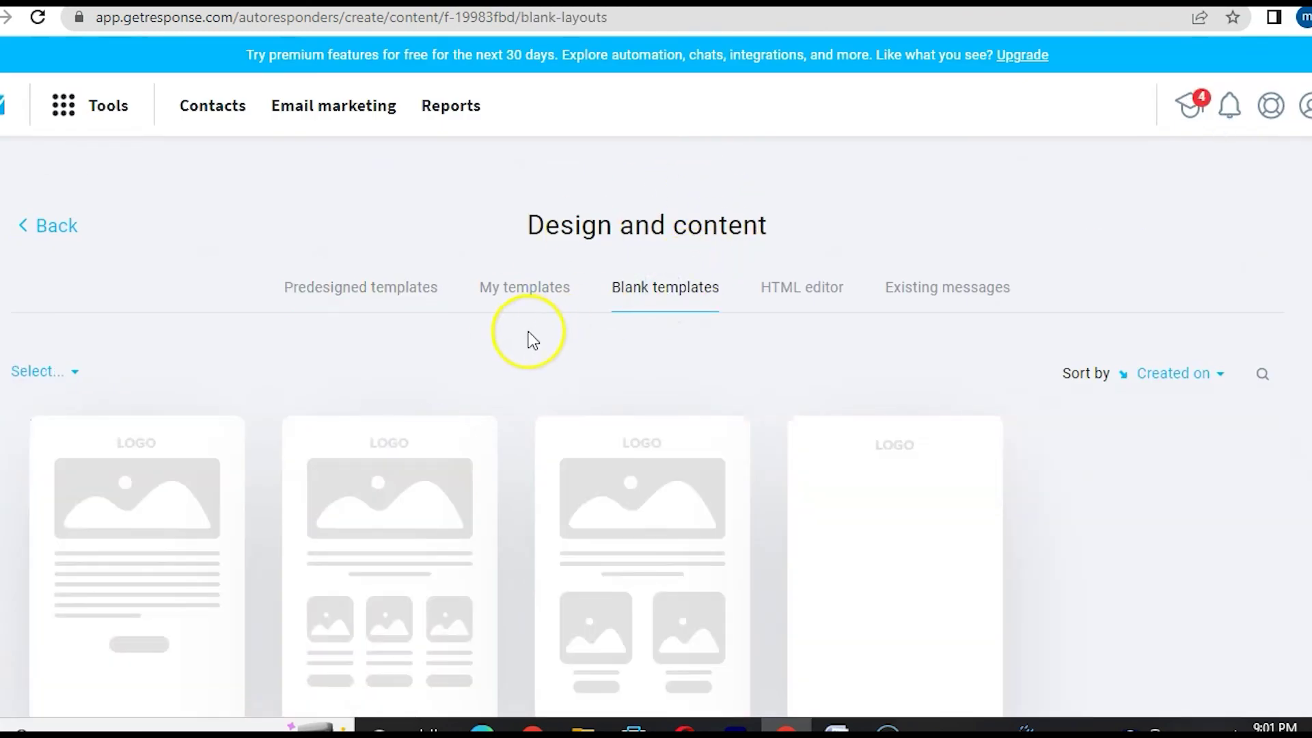
scroll(528, 331, "down", 2)
mouse_move(1003, 343)
left_click(903, 443)
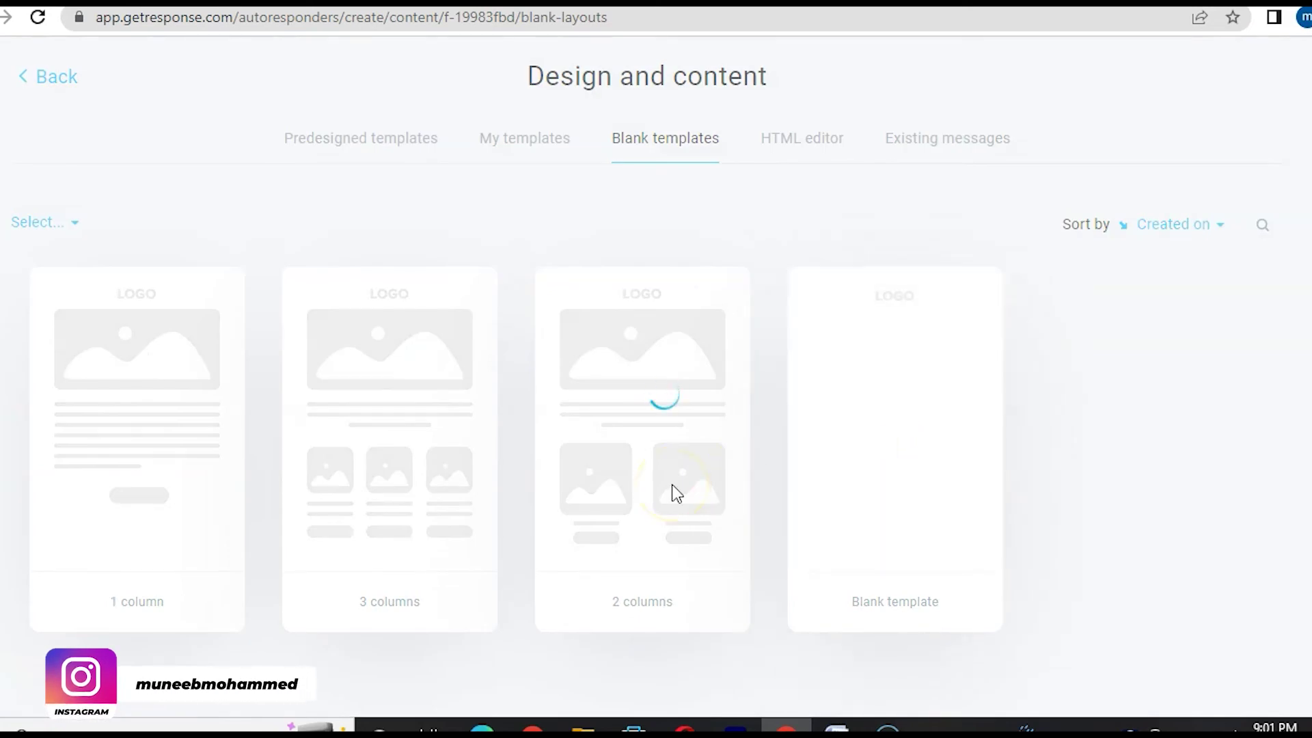
left_click_drag(1105, 329, 499, 448)
type("lkfsdkhfkh")
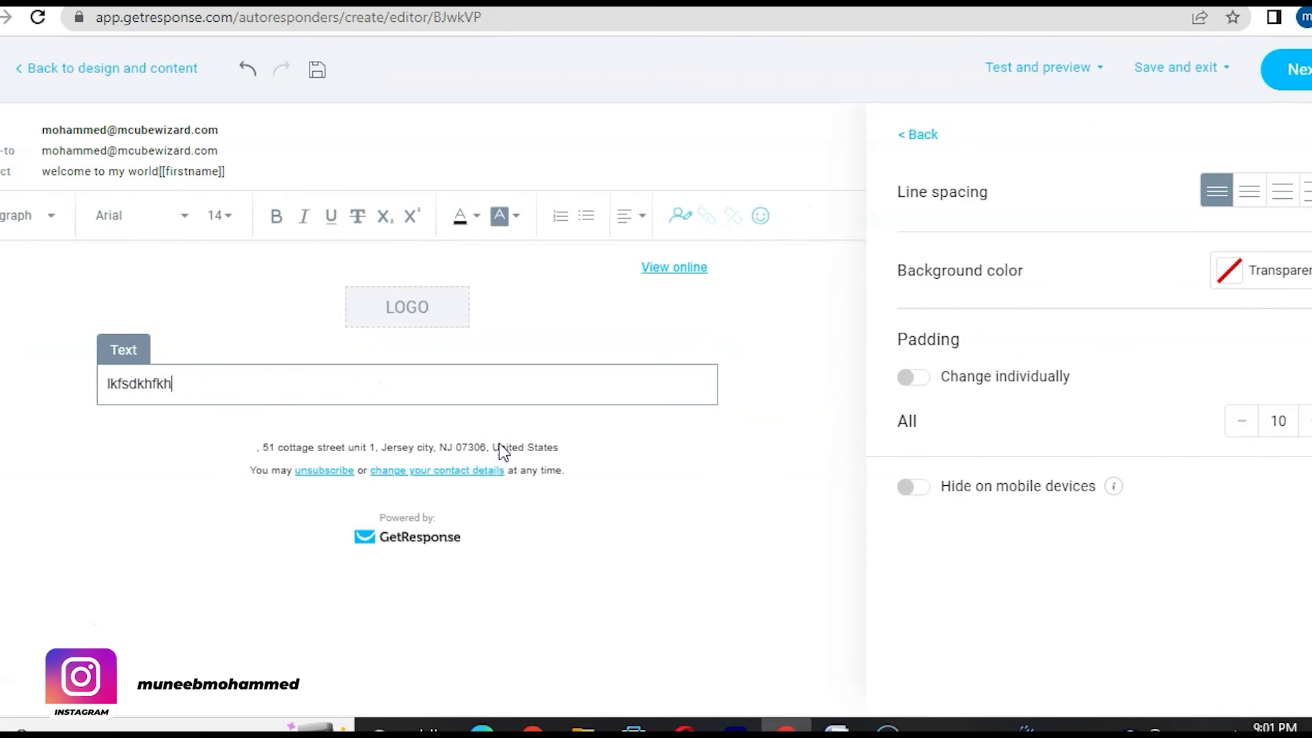
type(".kmlkj.")
key("Return")
type("kjbdkjfdkjfb")
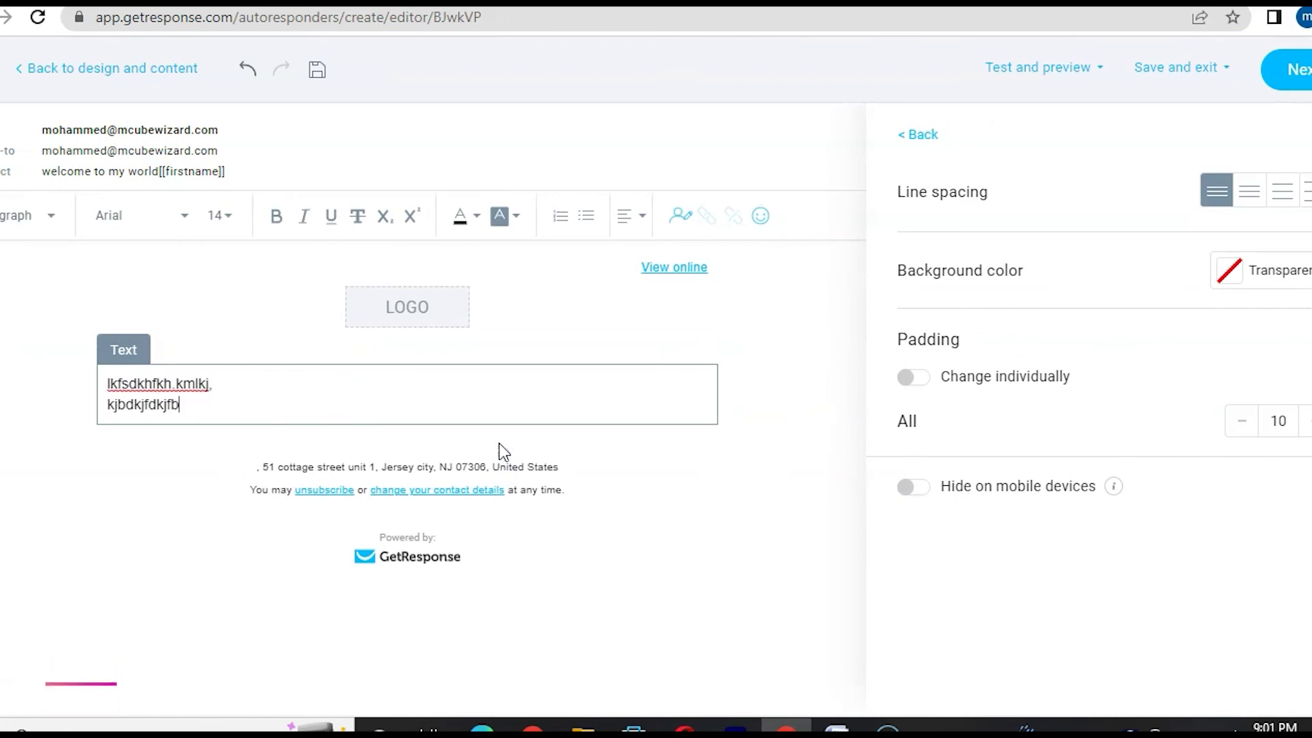
- Try linking the second text line, then cancel the link and deselect the block
left_click_drag(180, 405, 107, 405)
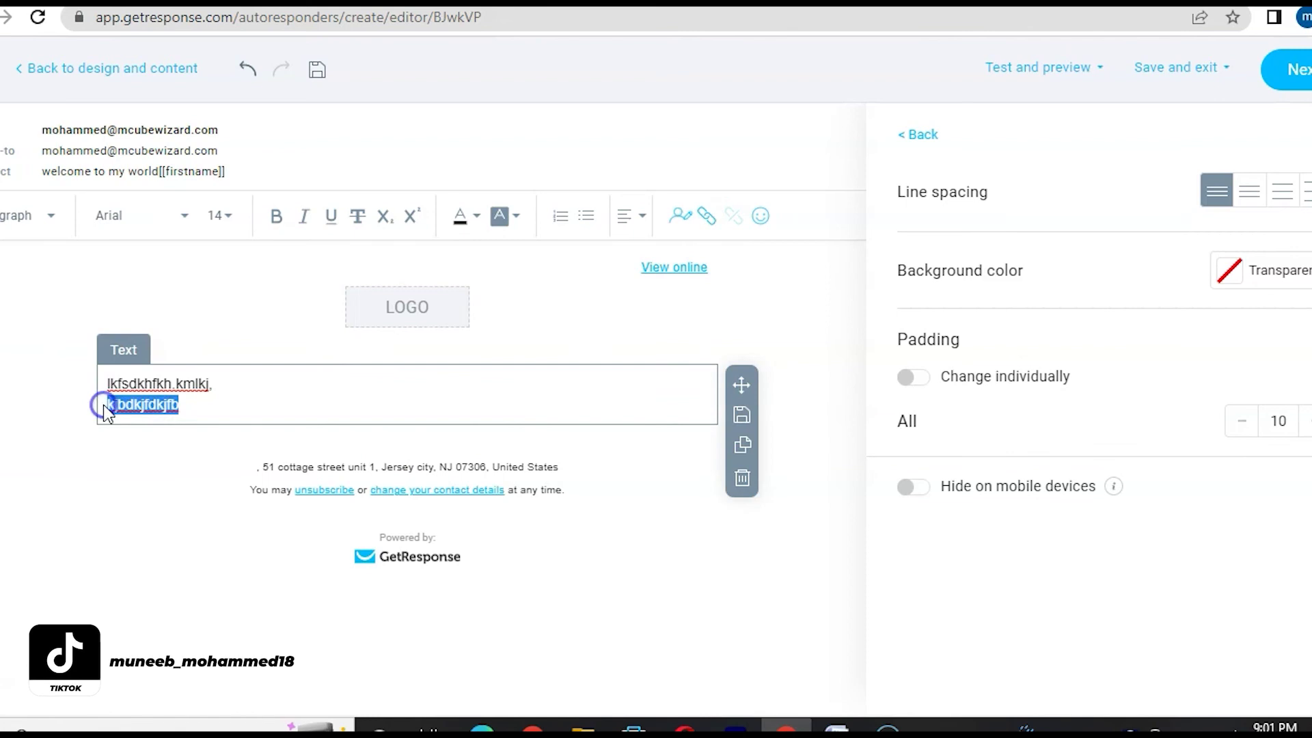
left_click(705, 216)
left_click(574, 445)
type("jkndsfkh")
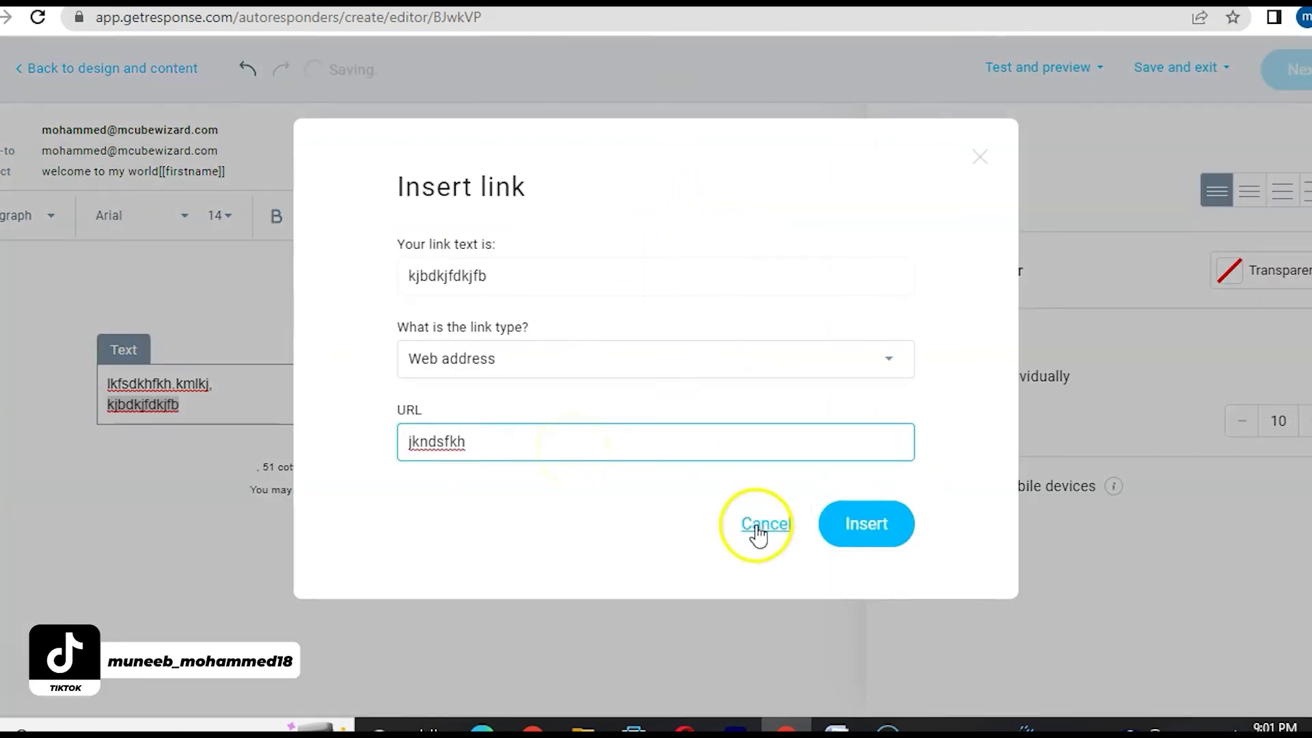
left_click(757, 526)
left_click(290, 616)
- Save and publish the 'new email subscribers' autoresponder
left_click(1292, 69)
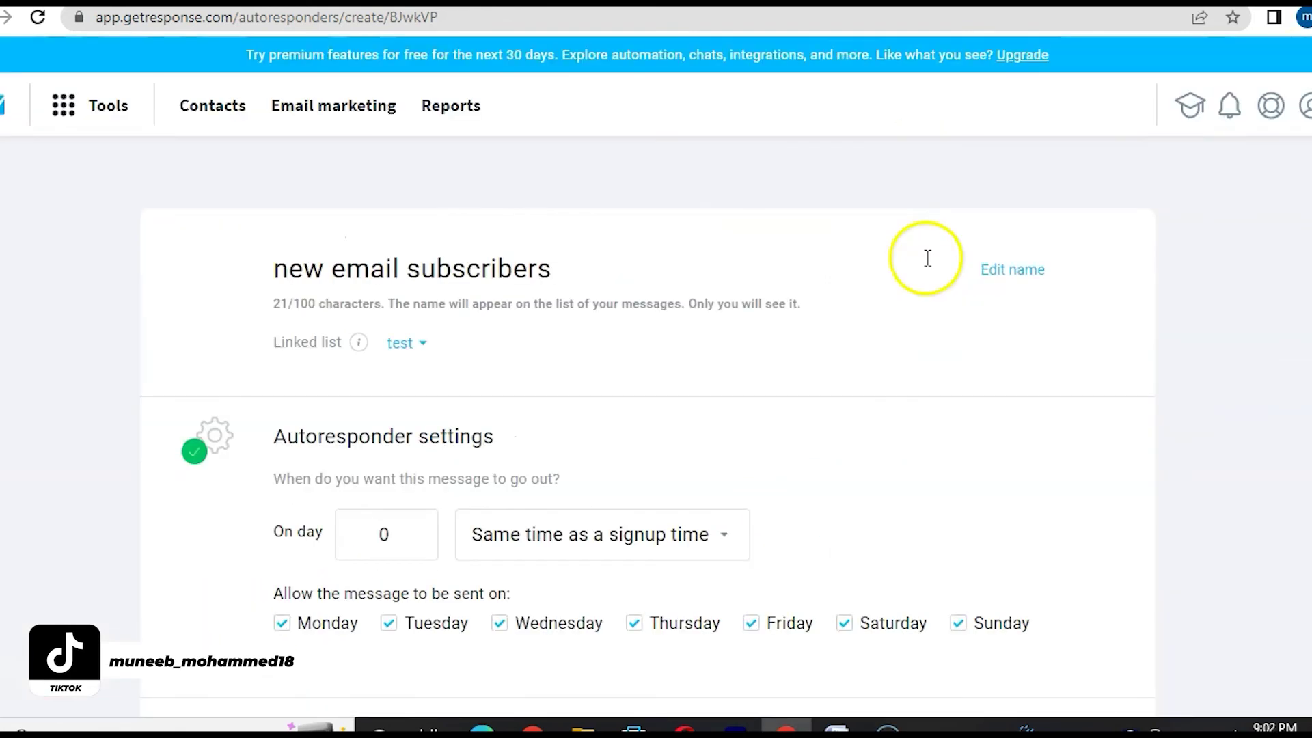
scroll(732, 407, "down", 15)
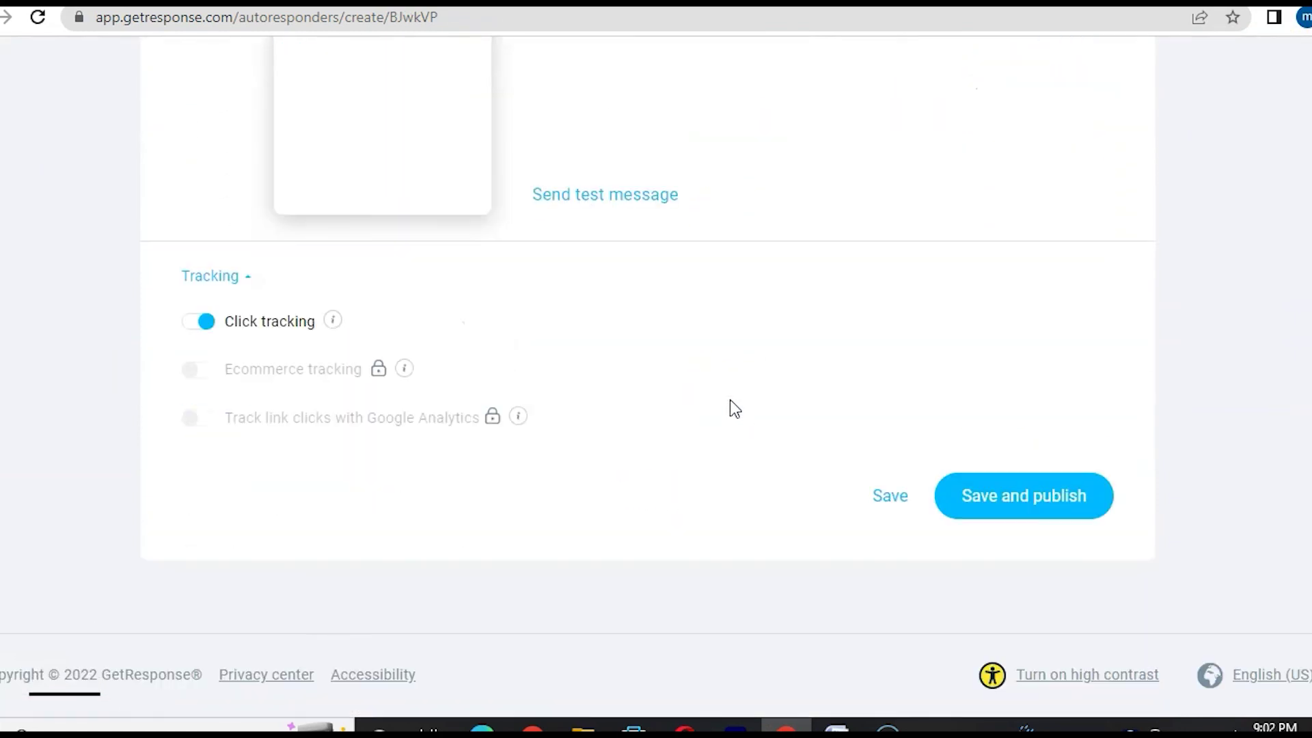
left_click(1032, 497)
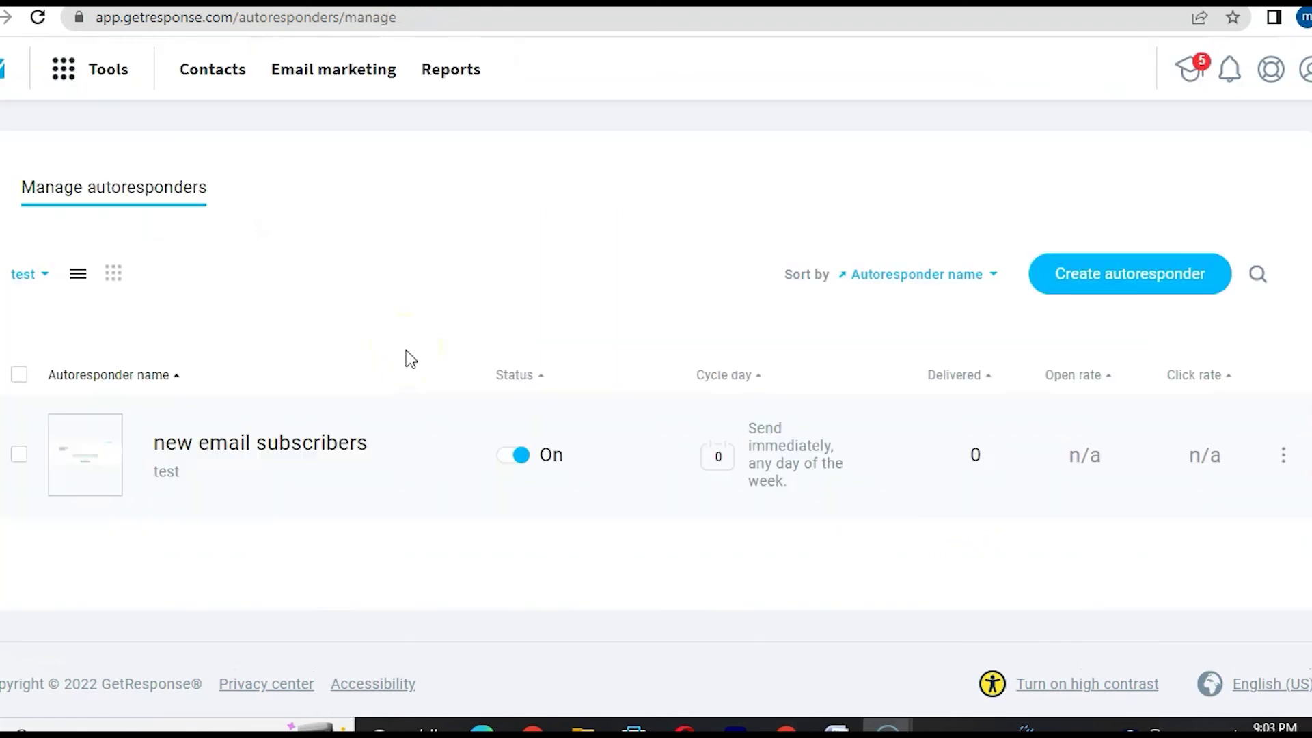
- Start a new autoresponder and try out different send-day values
left_click(1083, 284)
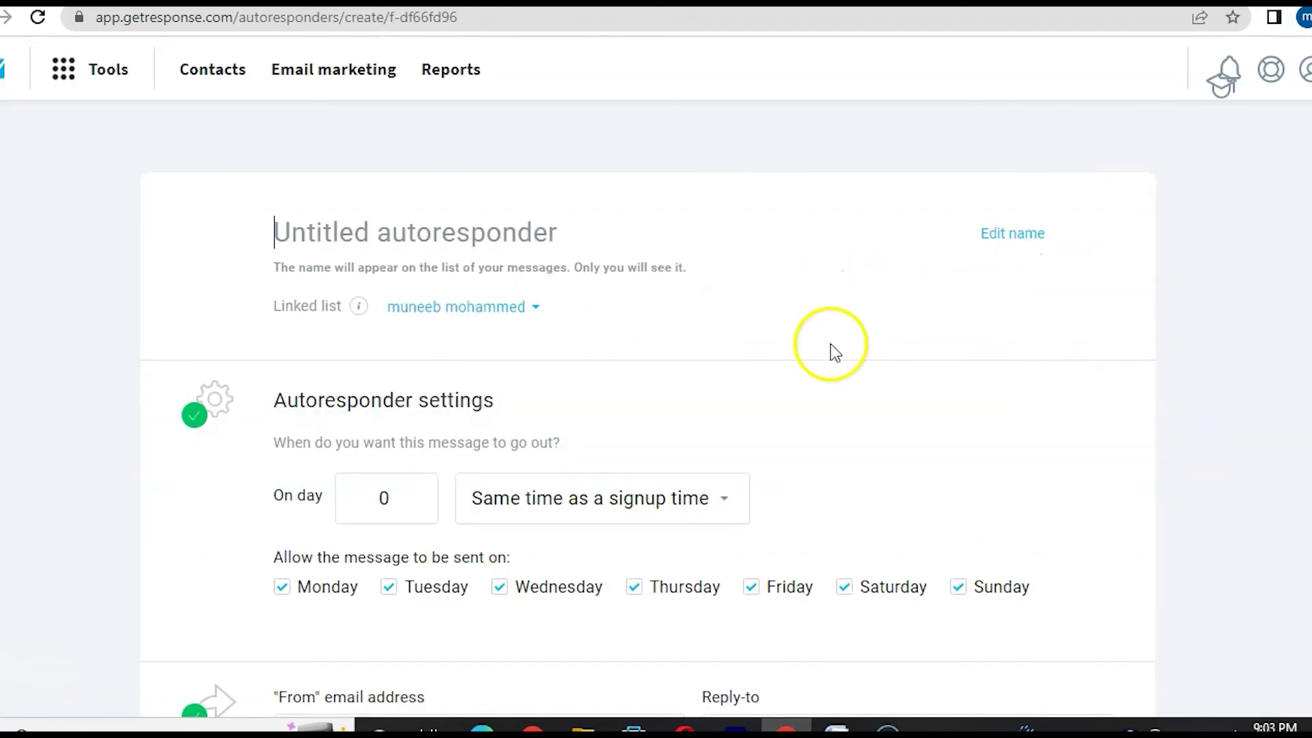
scroll(676, 369, "down", 1)
scroll(670, 372, "down", 2)
left_click(395, 218)
key("BackSpace")
type("1")
key("BackSpace")
type("0")
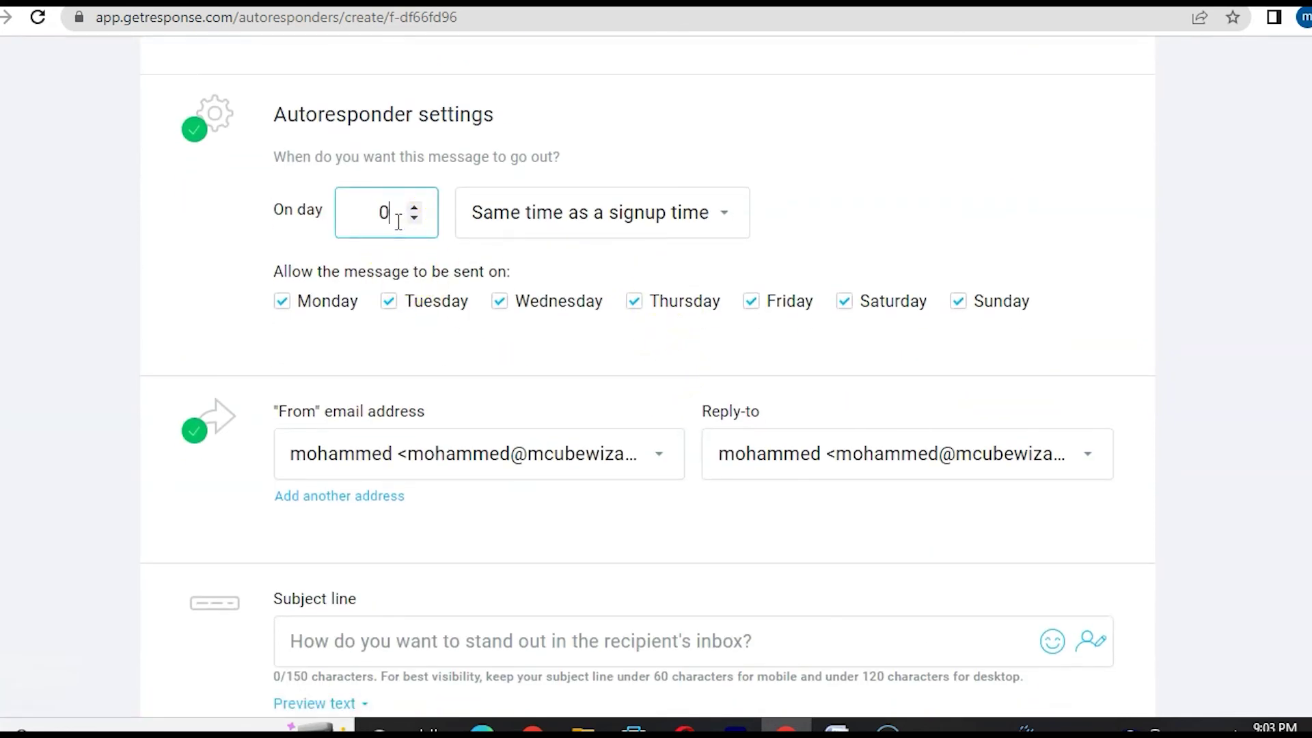
key("BackSpace")
type("2")
key("BackSpace")
type("0")
left_click(128, 434)
- Link the new autoresponder to the test list
scroll(89, 539, "down", 5)
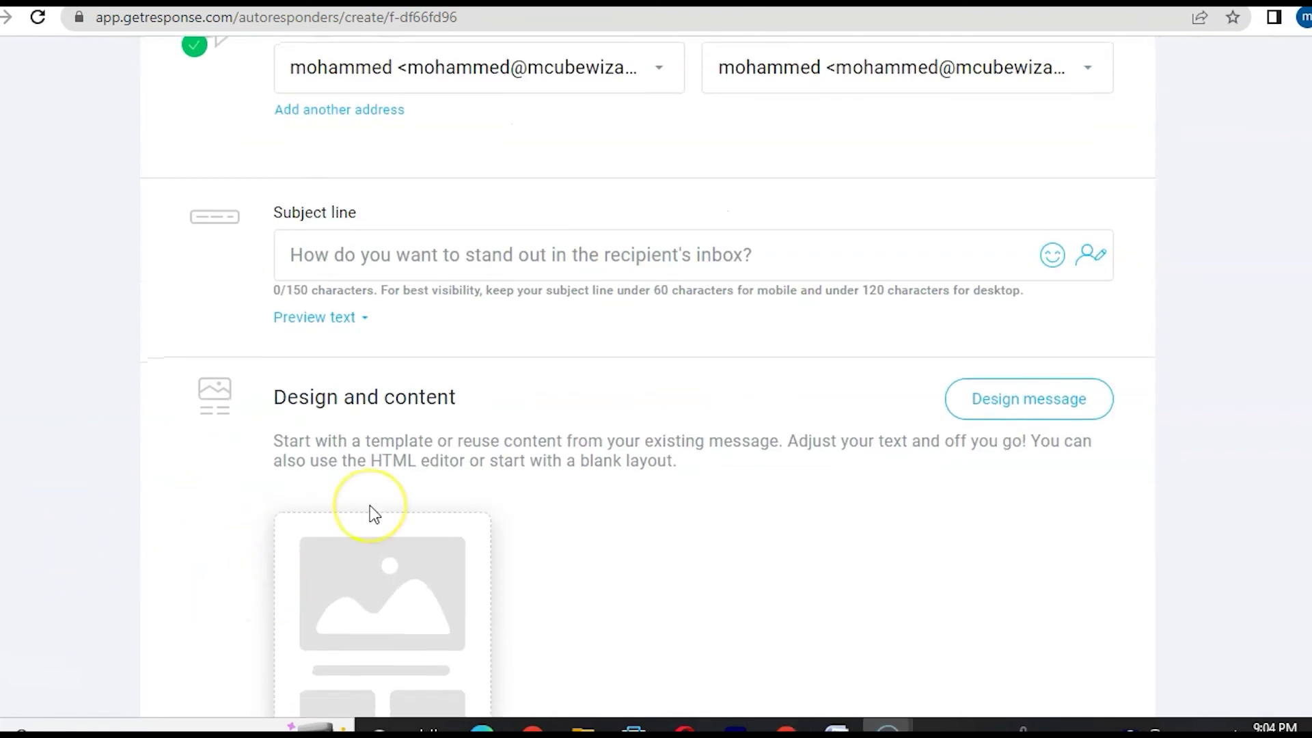
scroll(372, 509, "up", 7)
scroll(372, 512, "up", 2)
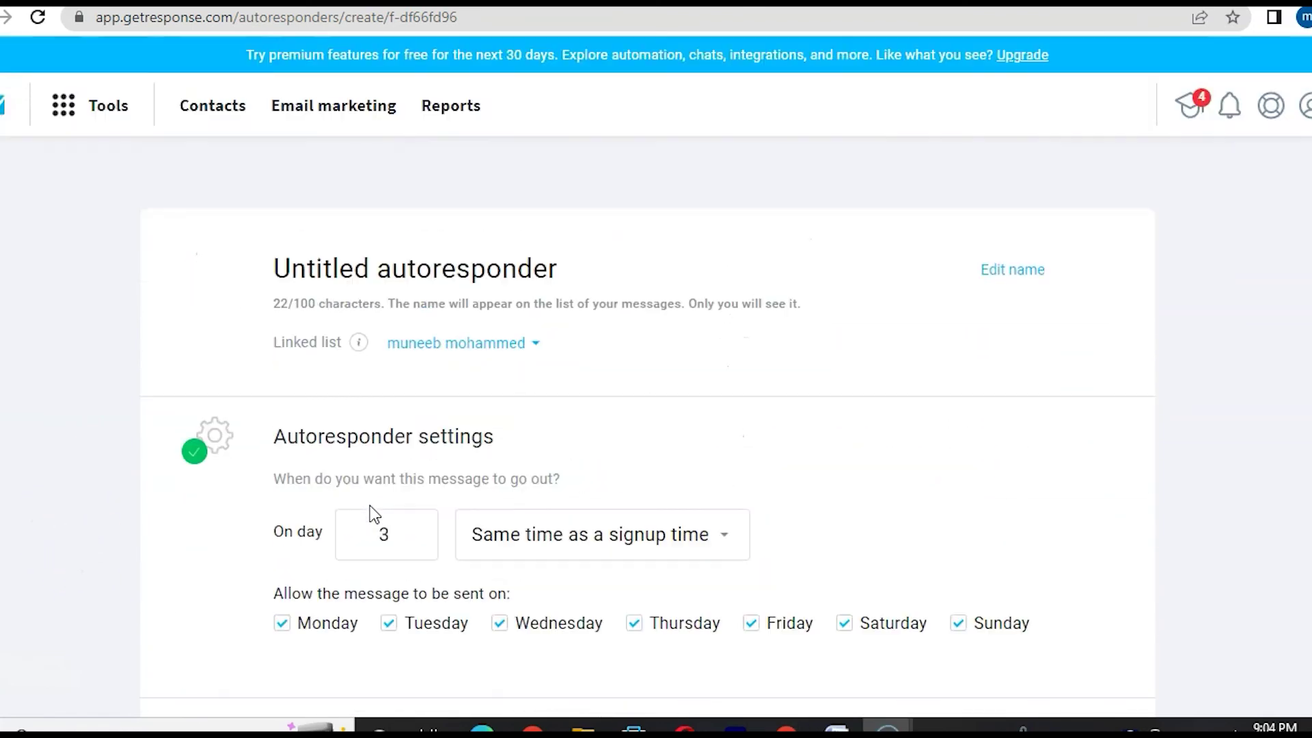
left_click(537, 341)
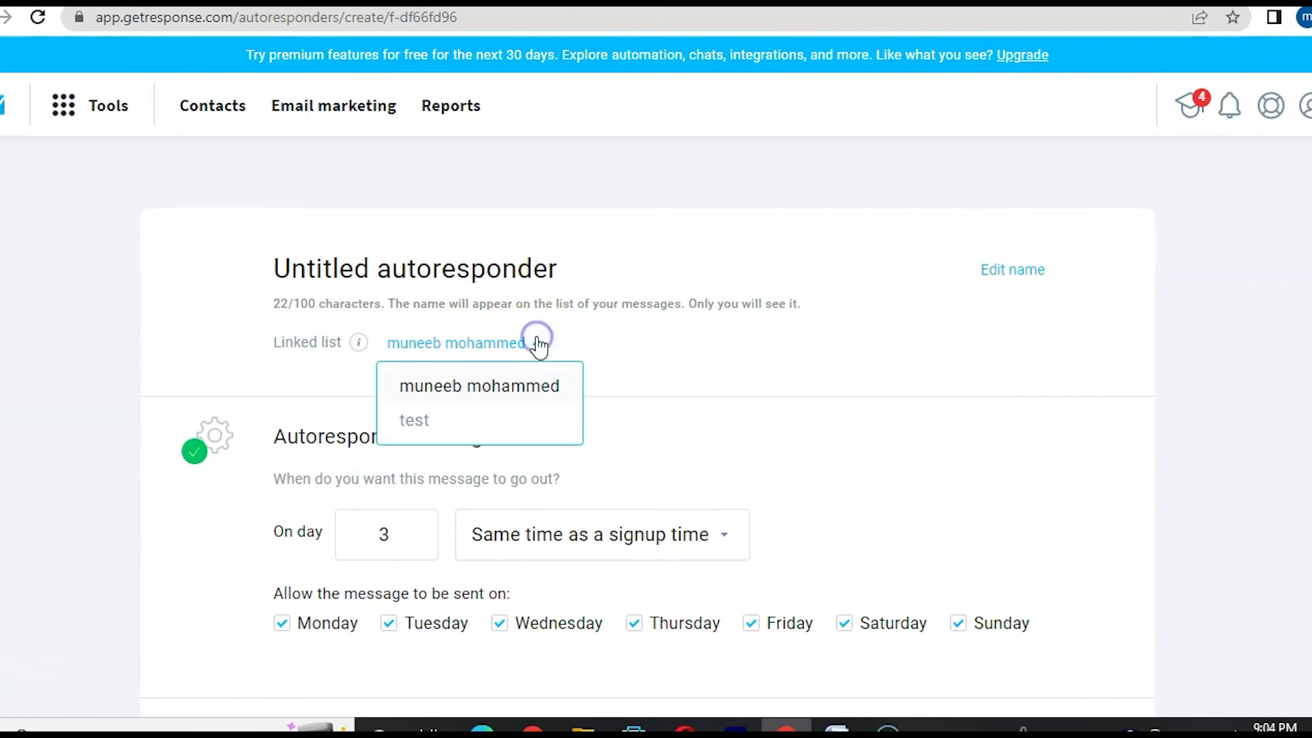
left_click(416, 421)
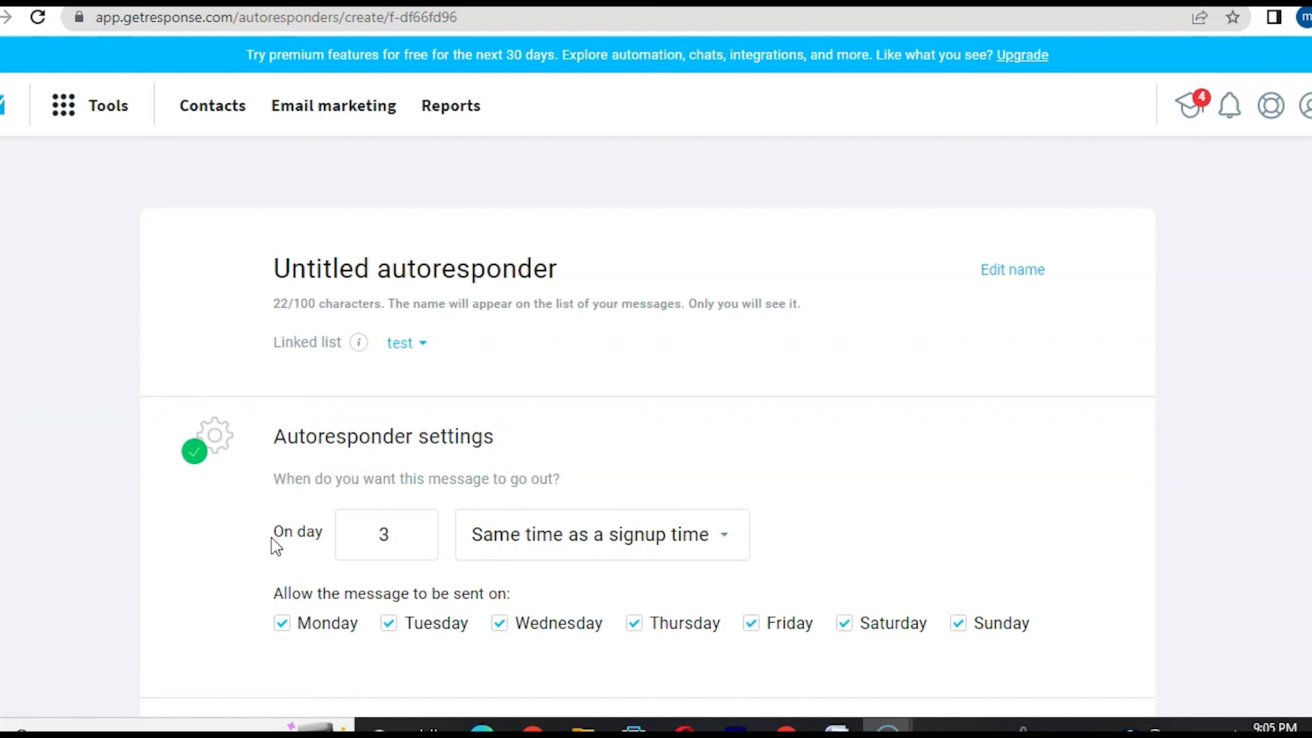
left_click(192, 593)
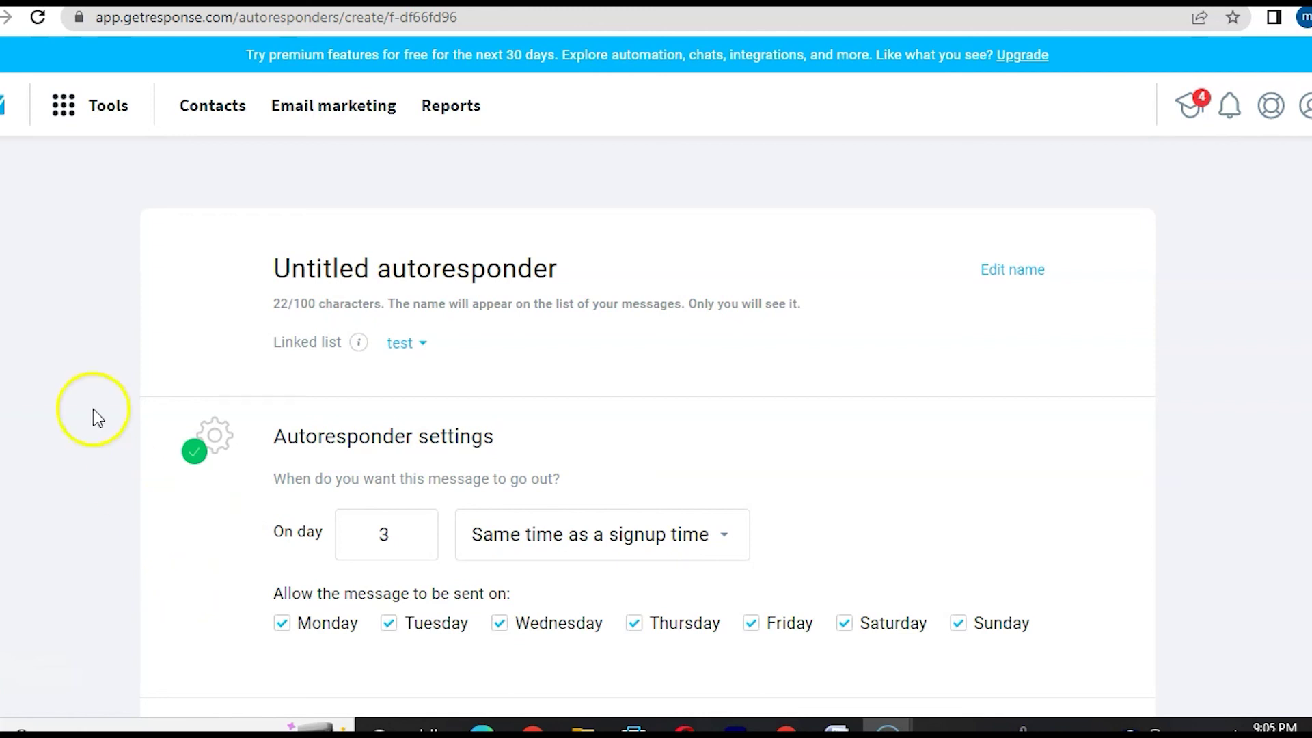
- Create a new automation workflow built from scratch
left_click(63, 105)
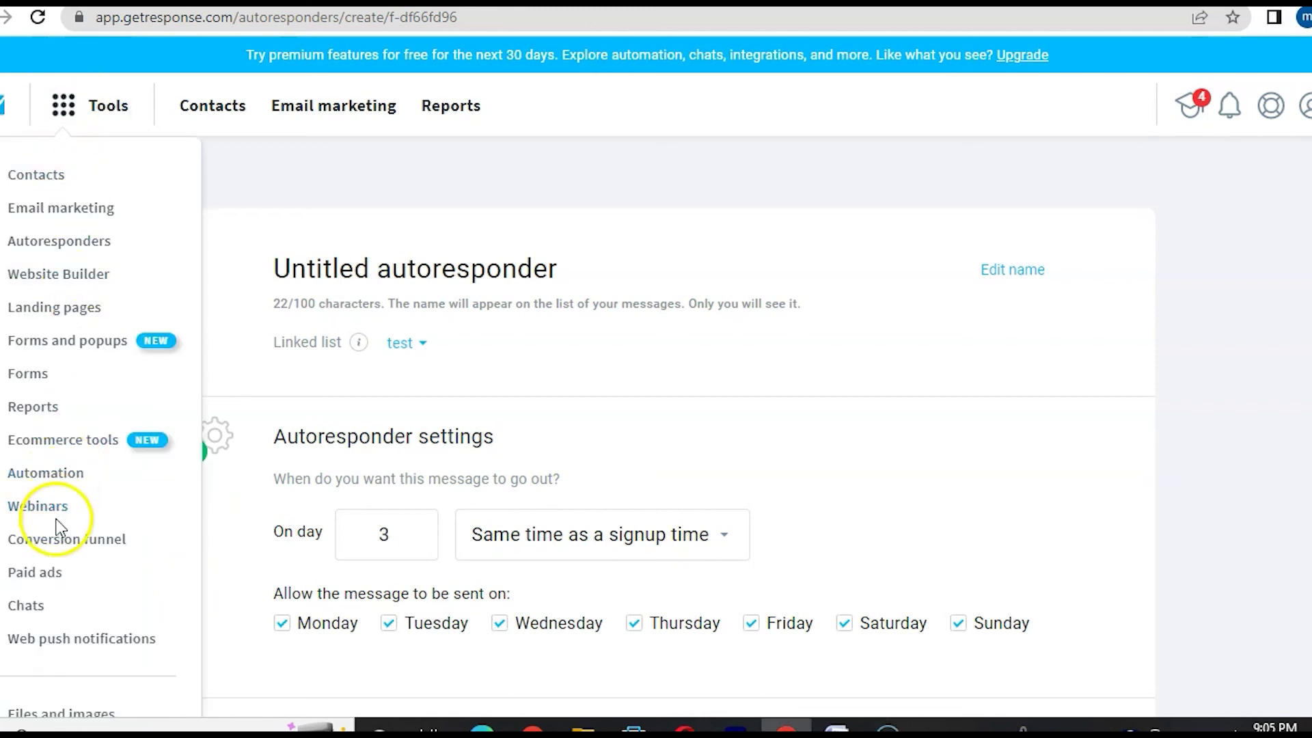
left_click(44, 472)
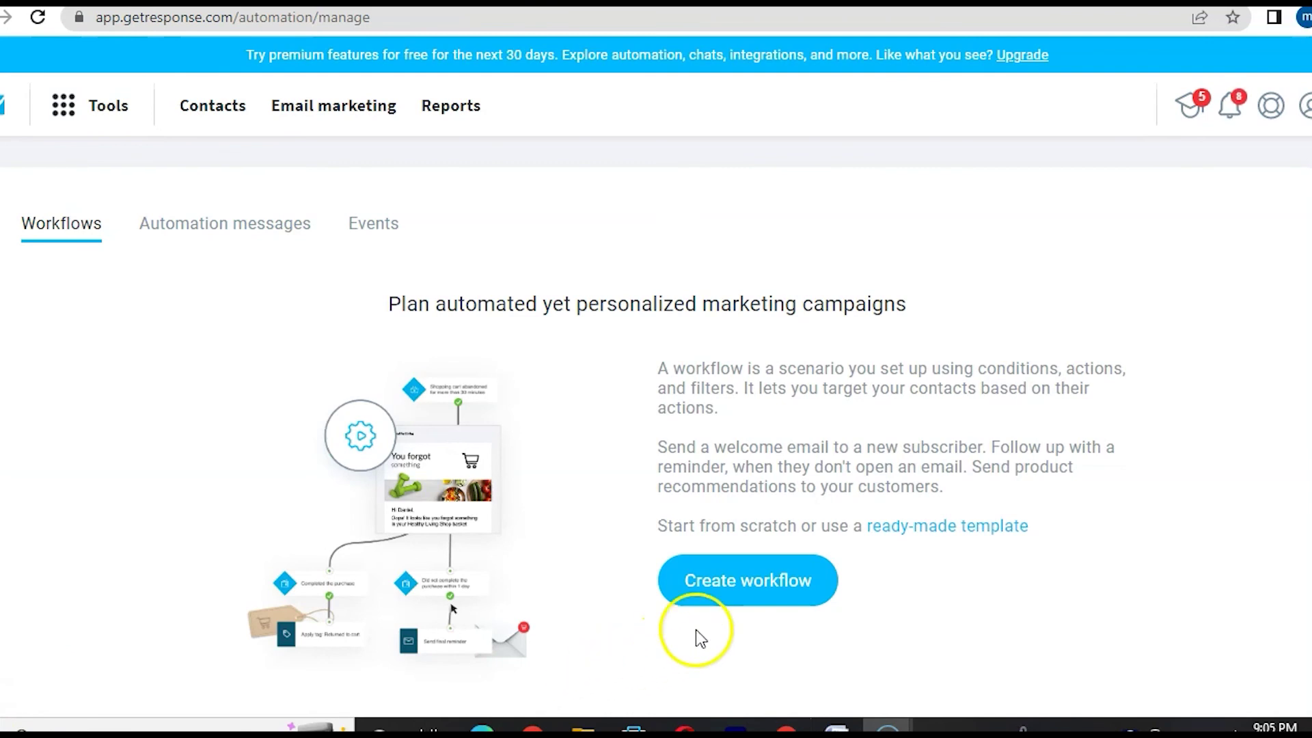
left_click(754, 587)
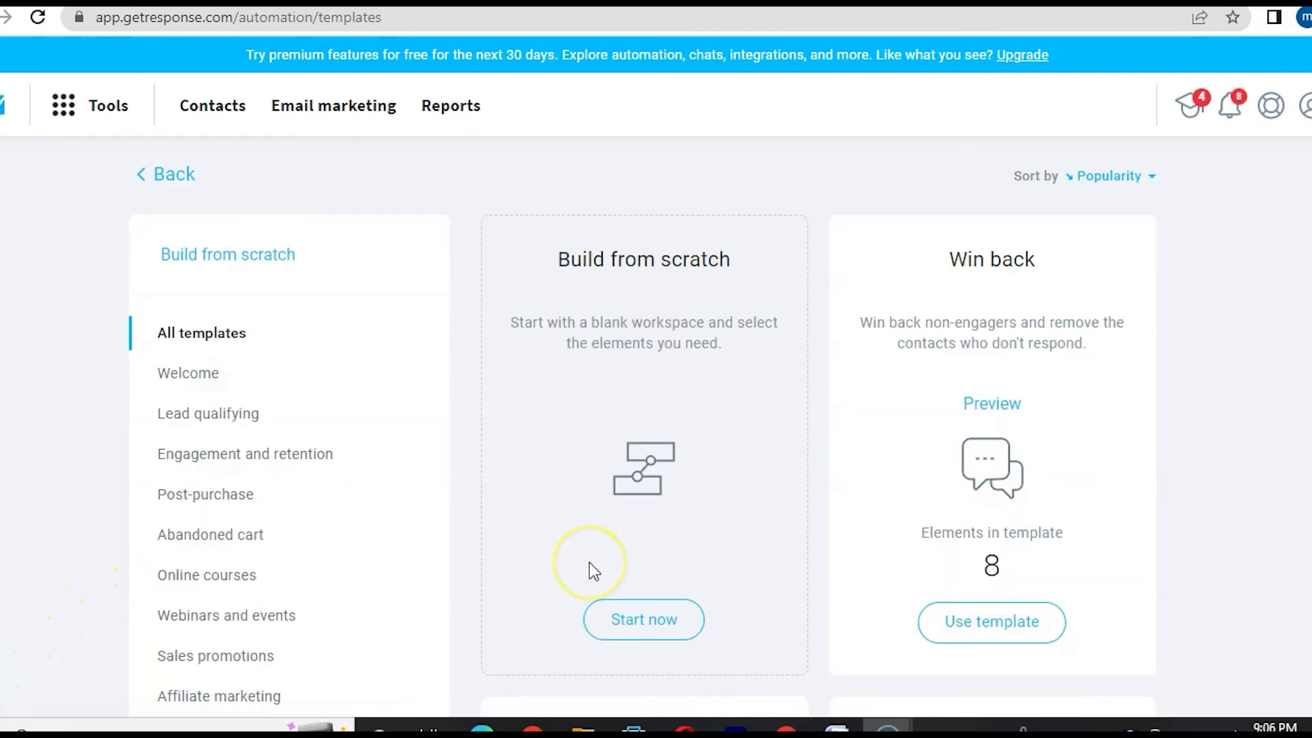
scroll(589, 563, "down", 2)
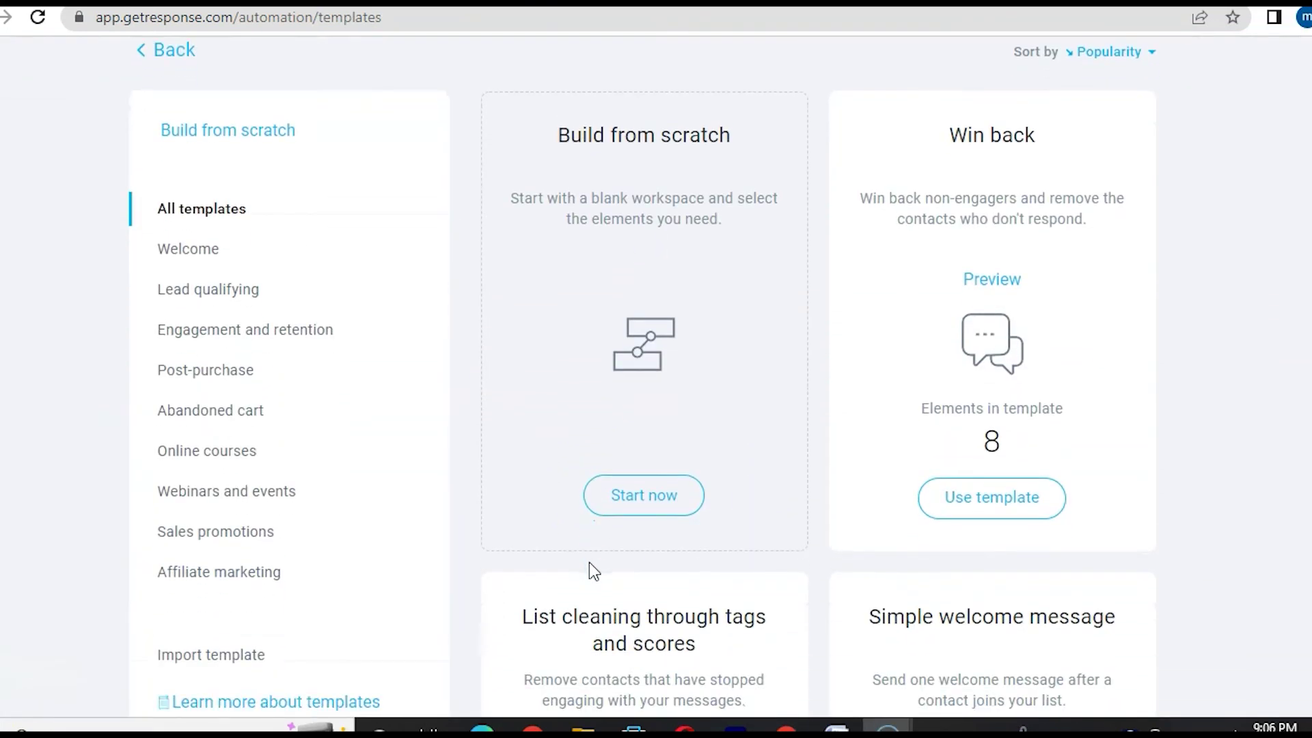
scroll(589, 562, "down", 1)
scroll(589, 562, "up", 4)
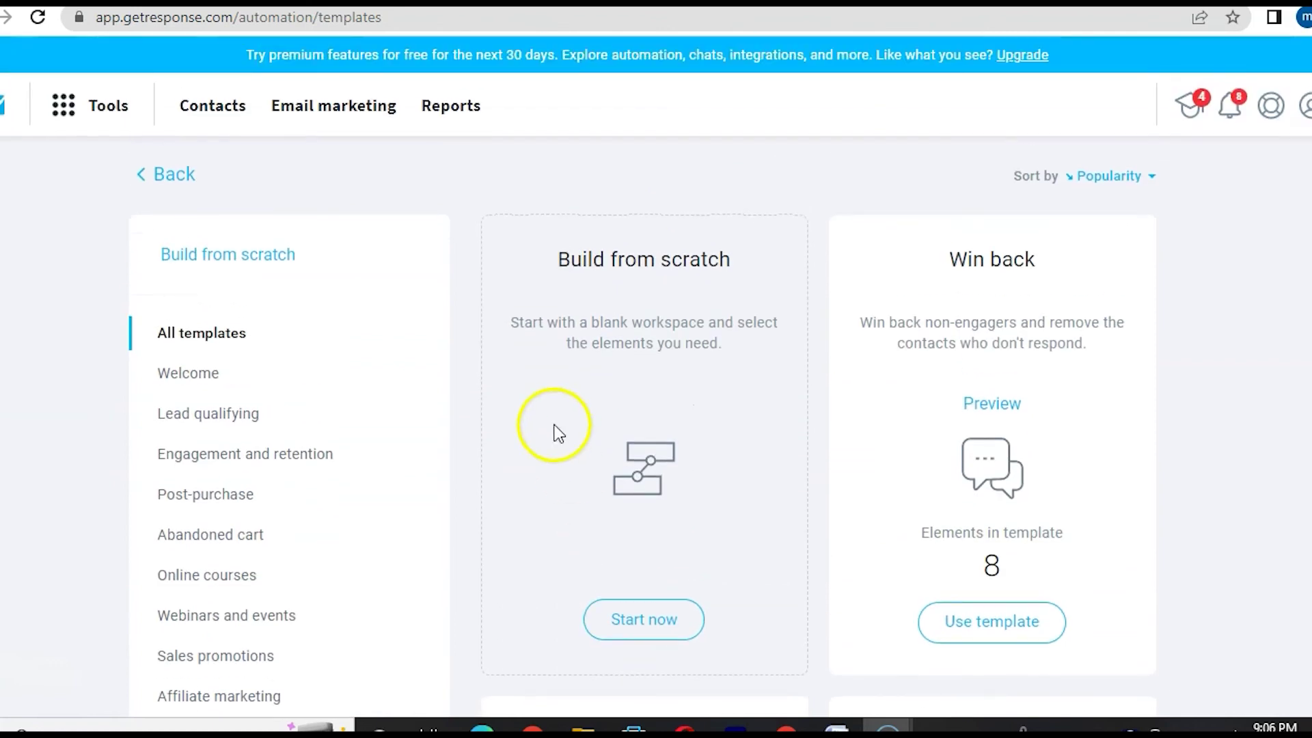
left_click(637, 628)
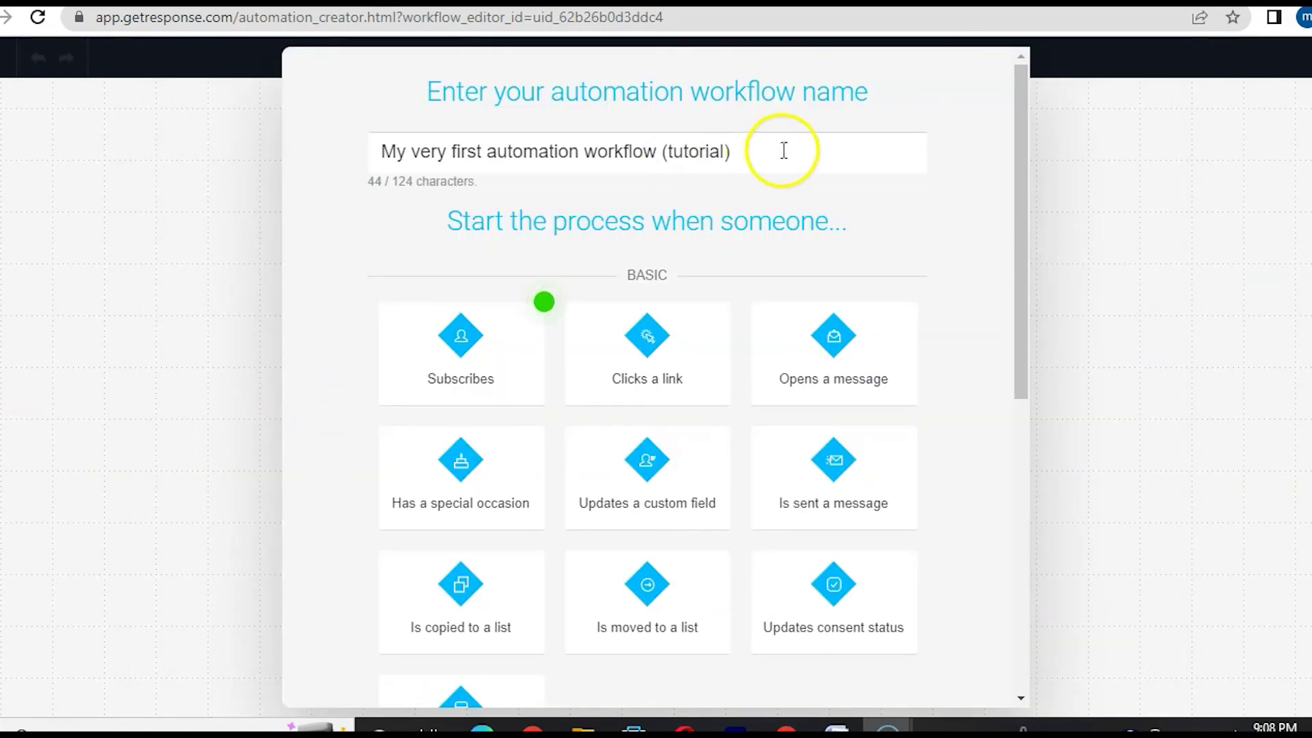
- Name the workflow 'new subscriber list' and pick the Subscribes trigger
left_click(782, 152)
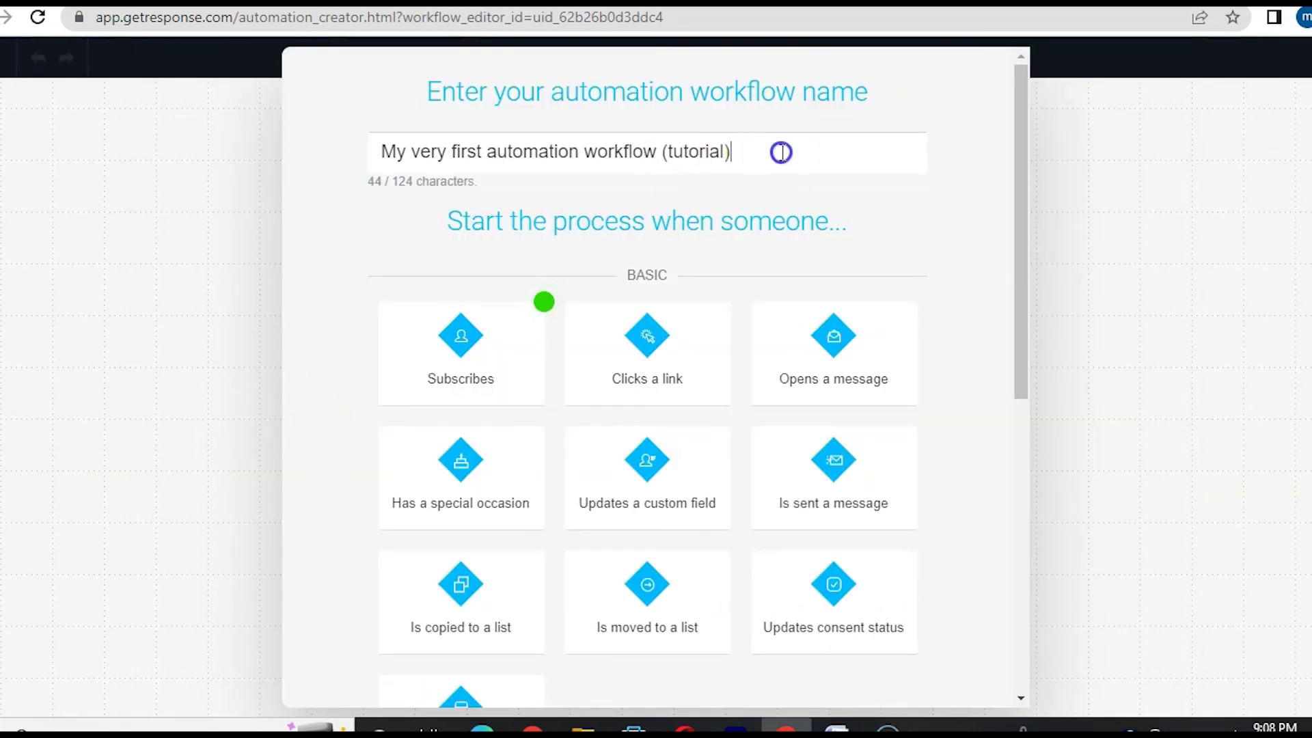
key("BackSpace")
key("BackSpace")
key("BackSpace")
key("BackSpace")
key("BackSpace")
key("BackSpace")
key("BackSpace")
key("BackSpace")
key("BackSpace")
key("BackSpace")
key("BackSpace")
key("BackSpace")
key("BackSpace")
key("BackSpace")
key("BackSpace")
key("BackSpace")
key("BackSpace")
key("BackSpace")
key("BackSpace")
key("BackSpace")
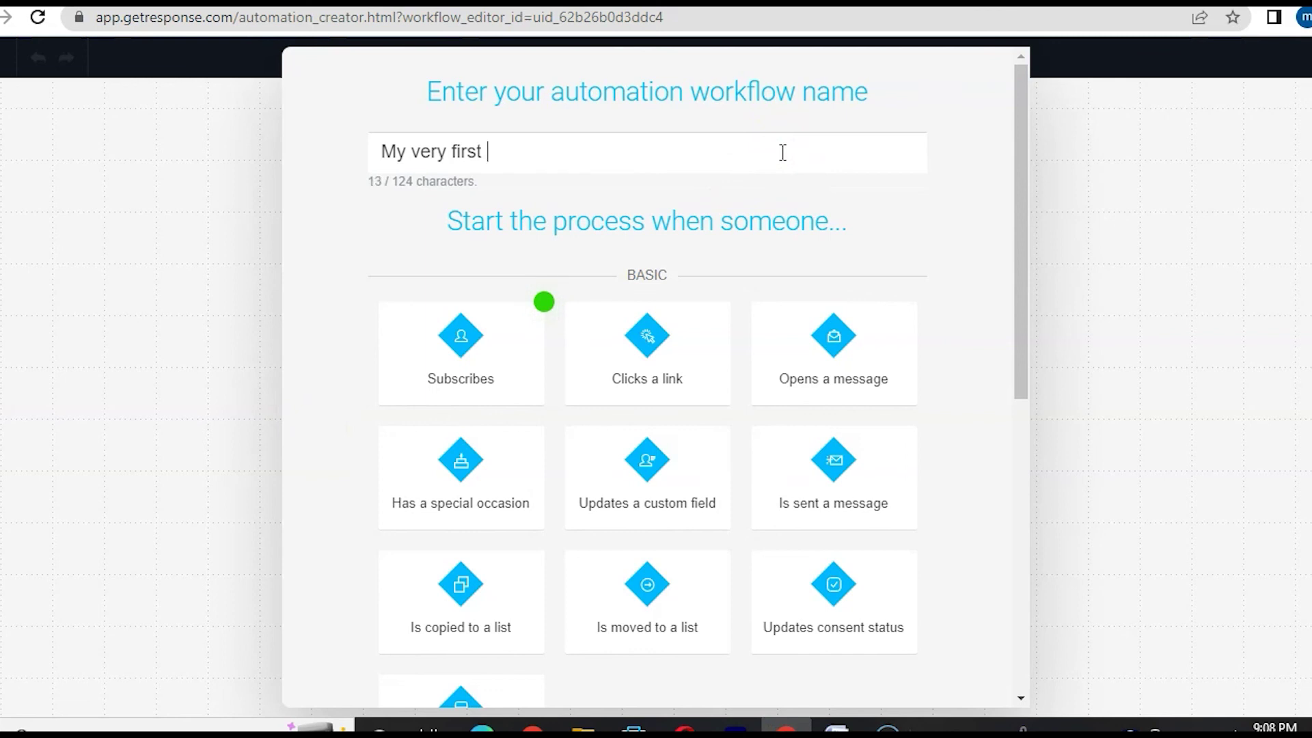
type("tes")
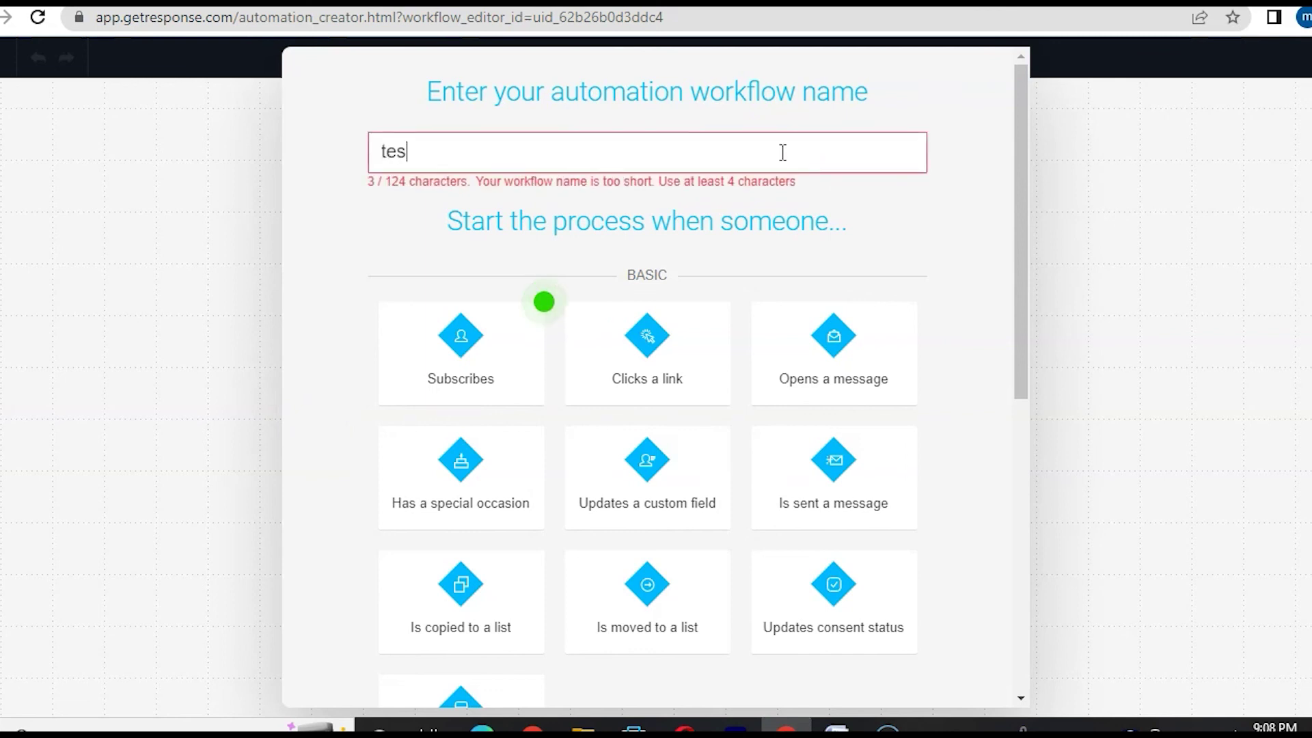
type("t autom")
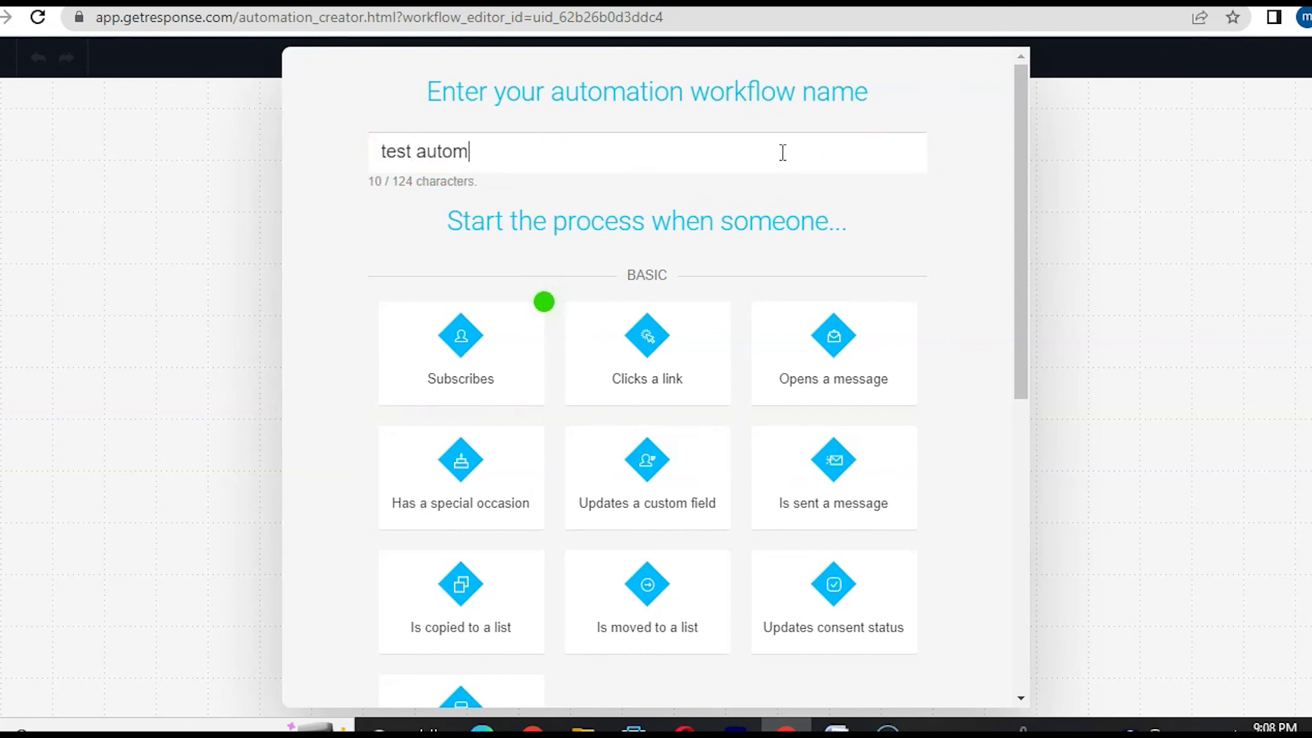
type("ation")
left_click(185, 538)
mouse_move(498, 393)
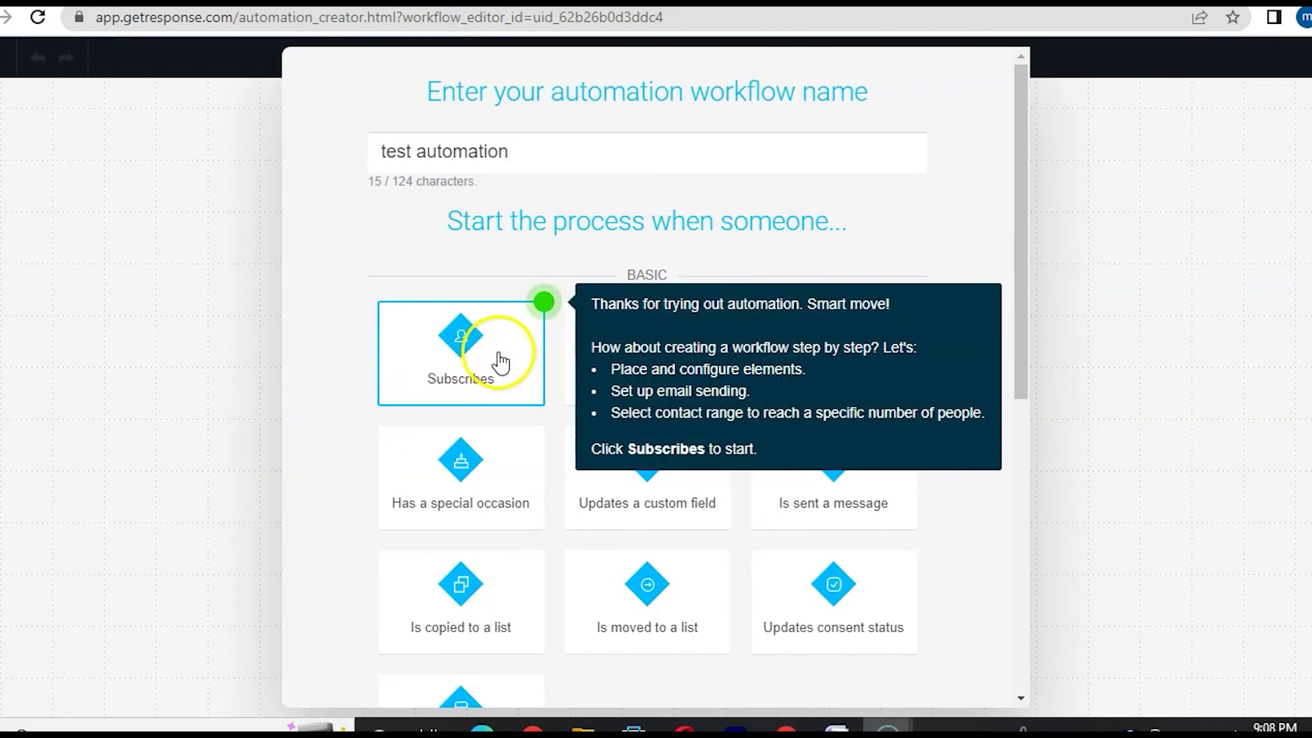
left_click(553, 158)
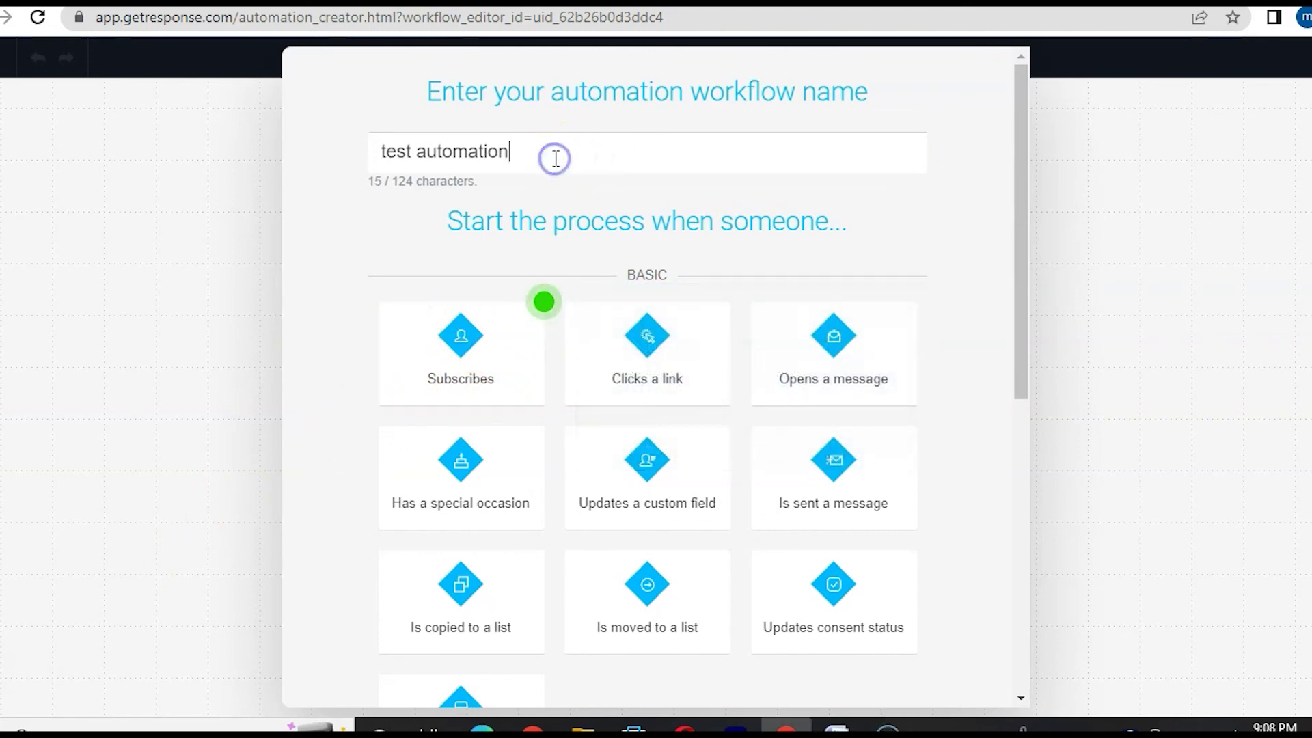
key("ctrl+a")
type("new subs")
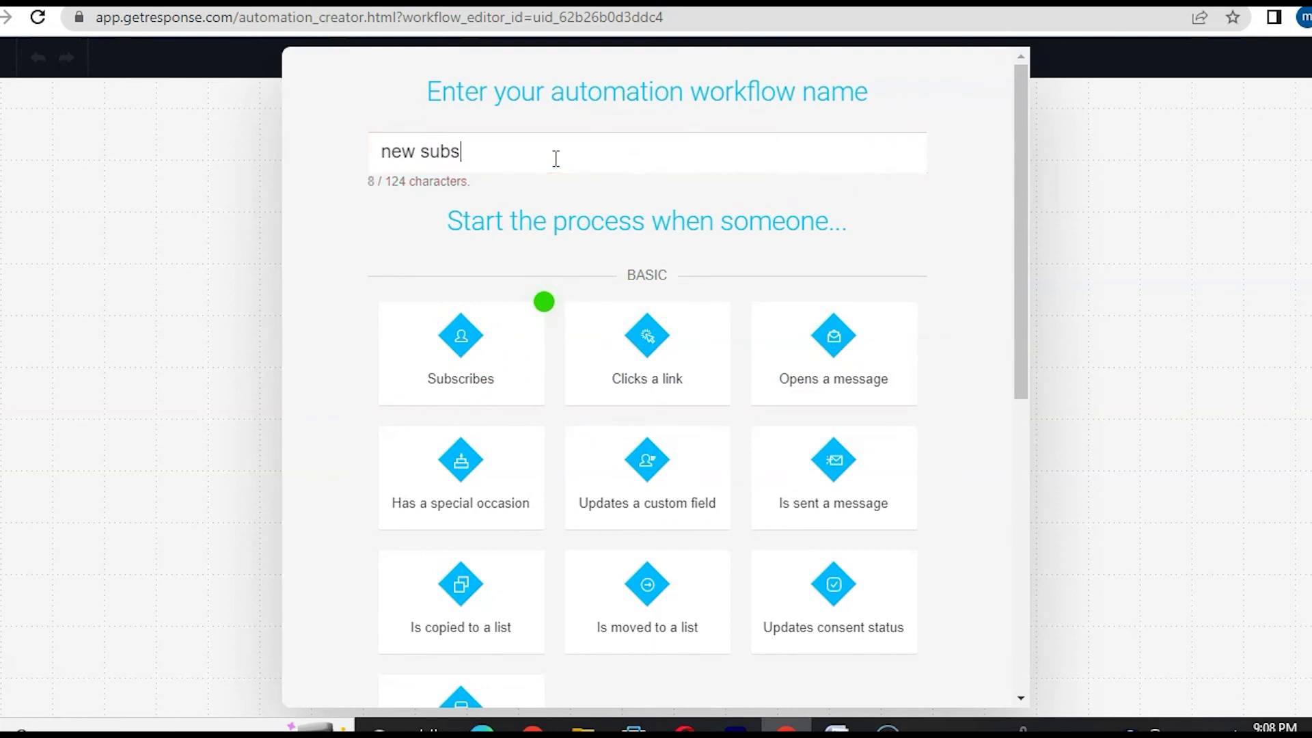
type("criber")
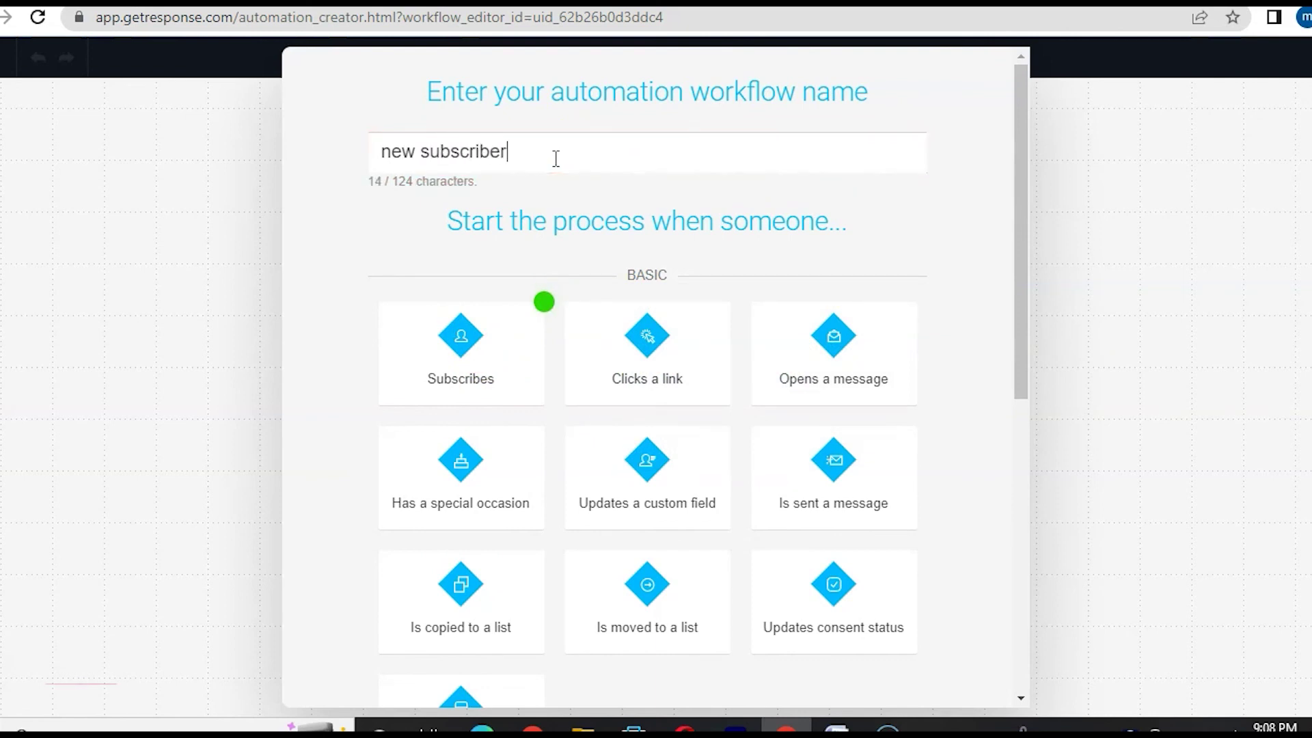
type(" list")
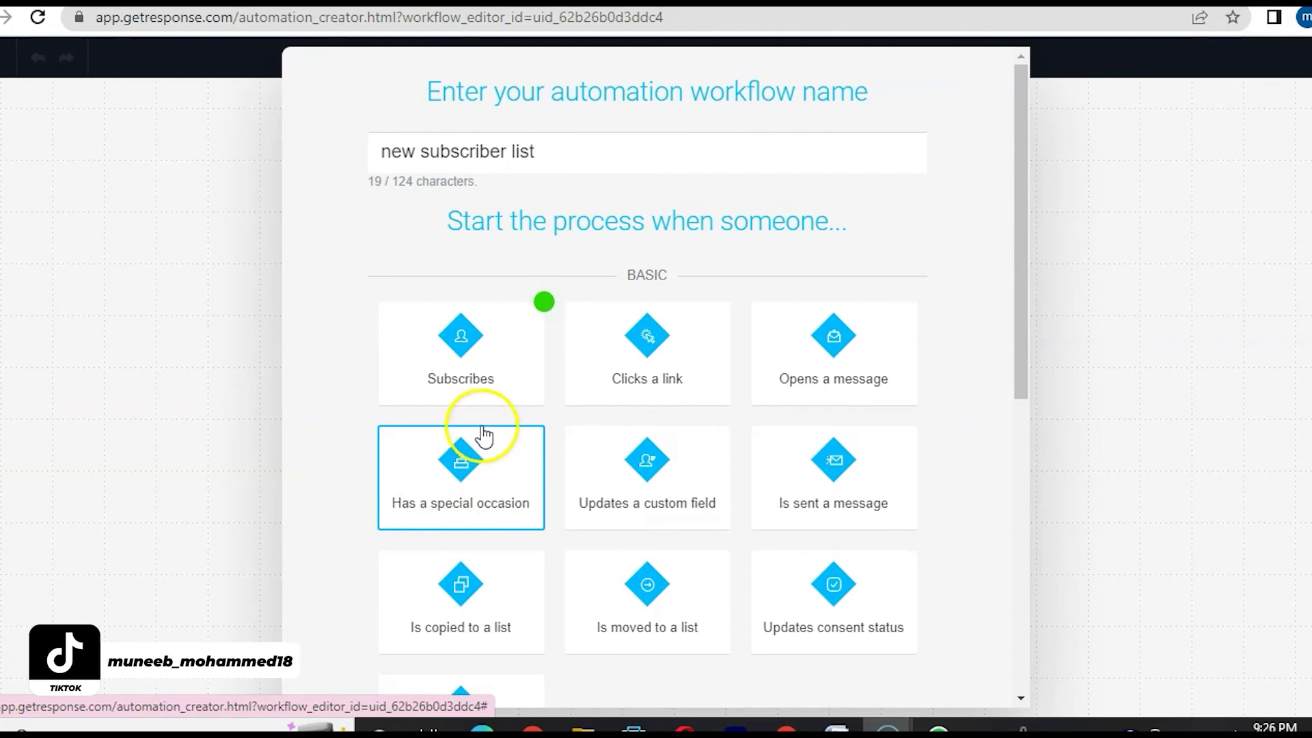
left_click(460, 372)
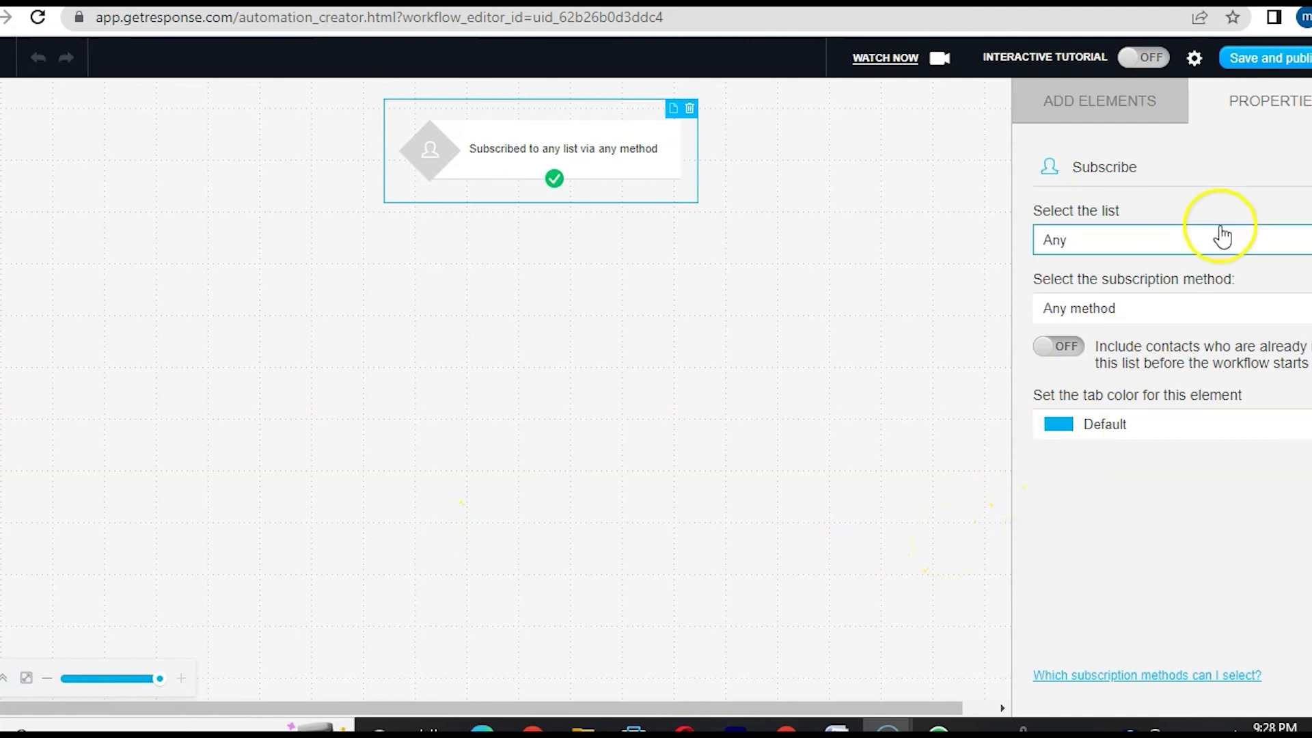
- Restrict the trigger to the specific list 'test', keeping Any subscription method
left_click(1248, 258)
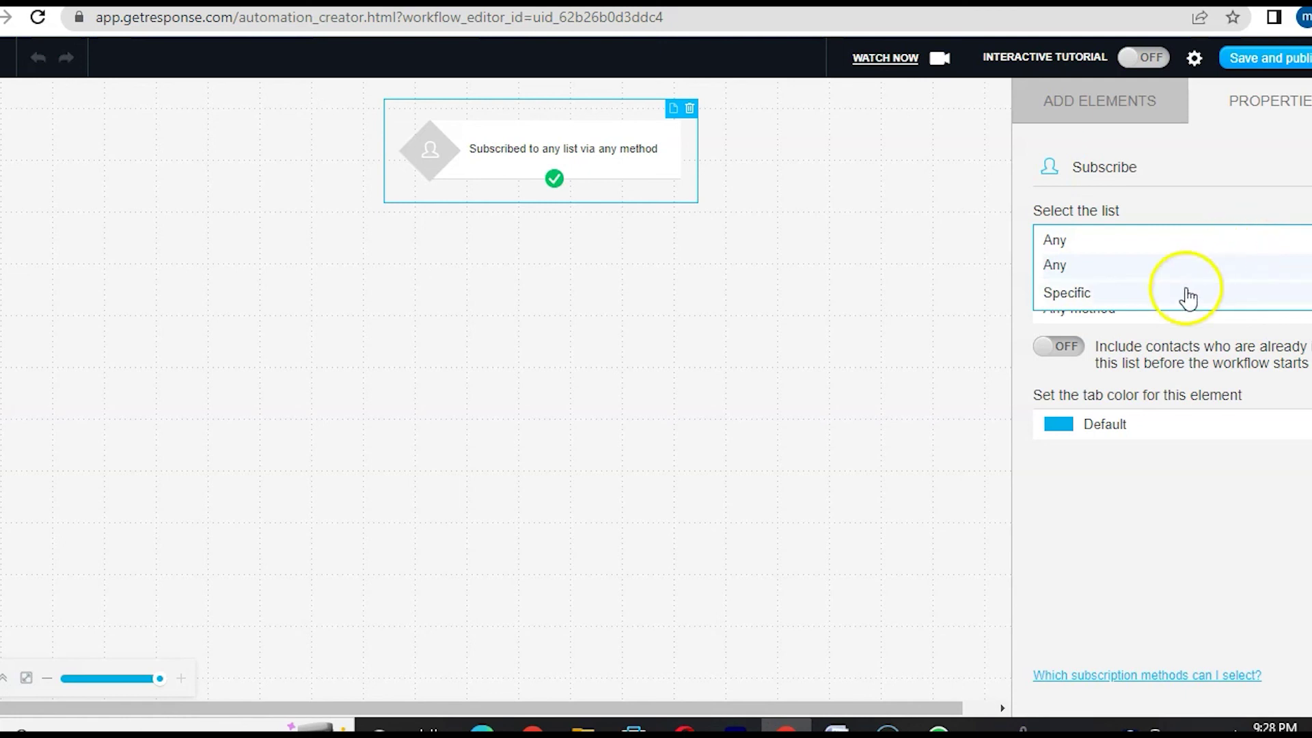
left_click(1104, 294)
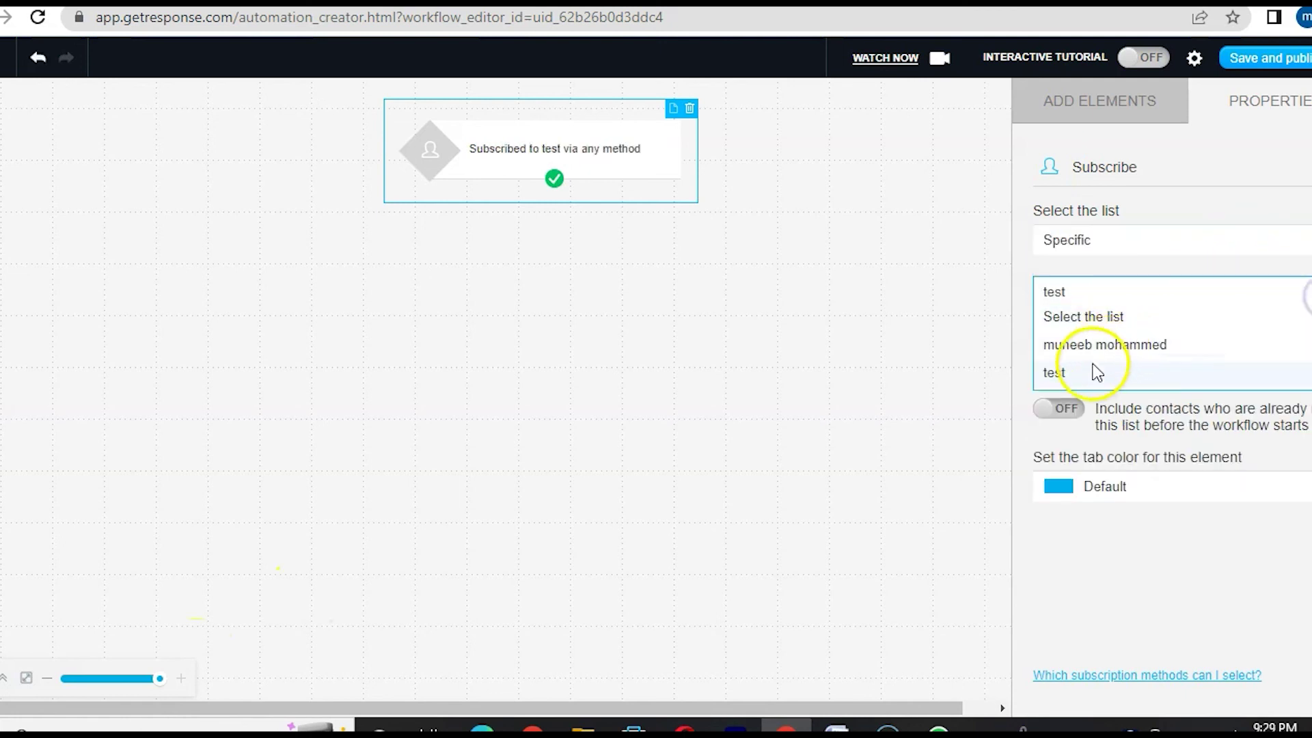
left_click(1075, 292)
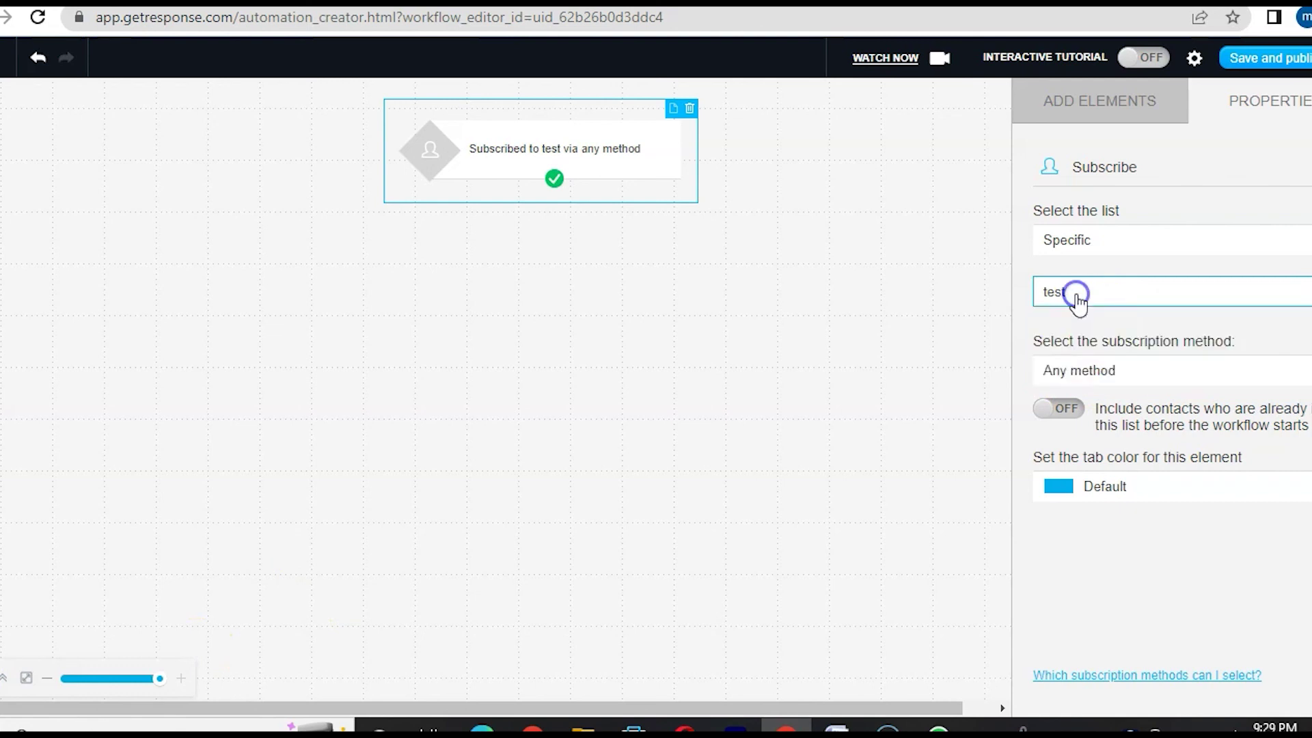
left_click(1104, 371)
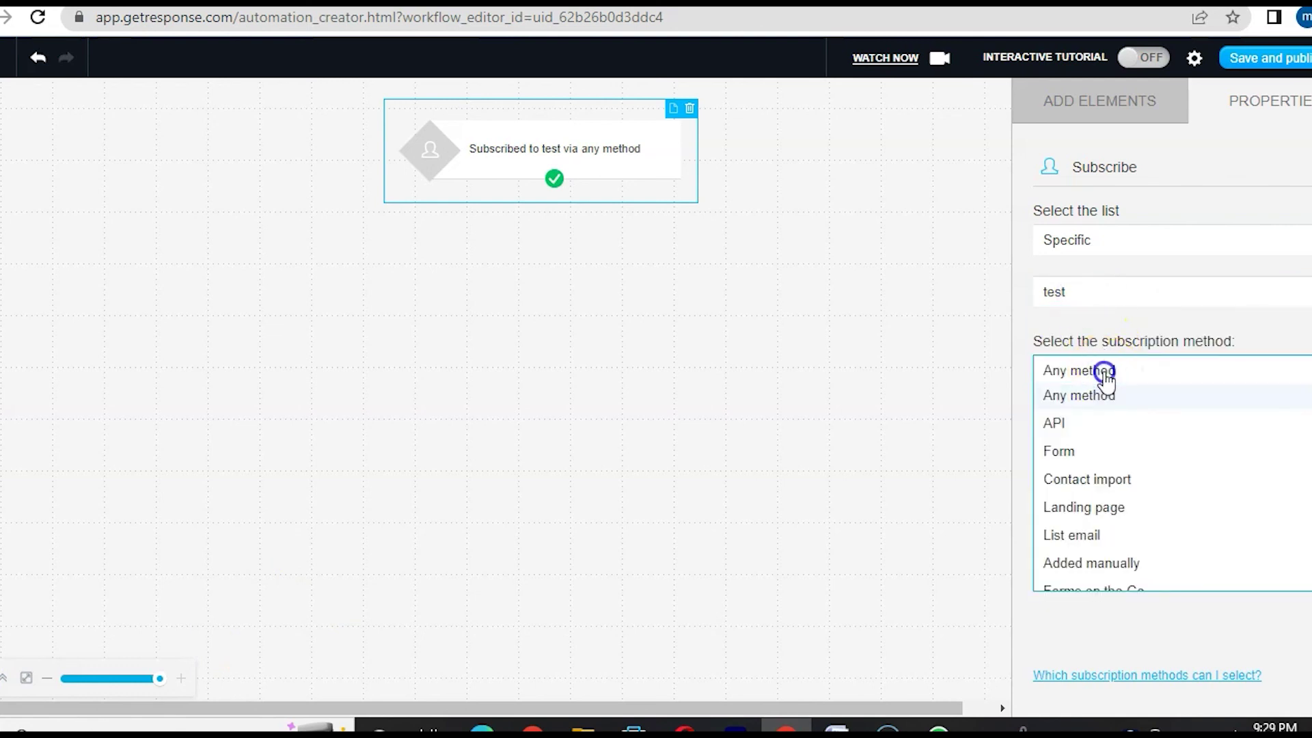
left_click(1105, 371)
left_click(381, 602)
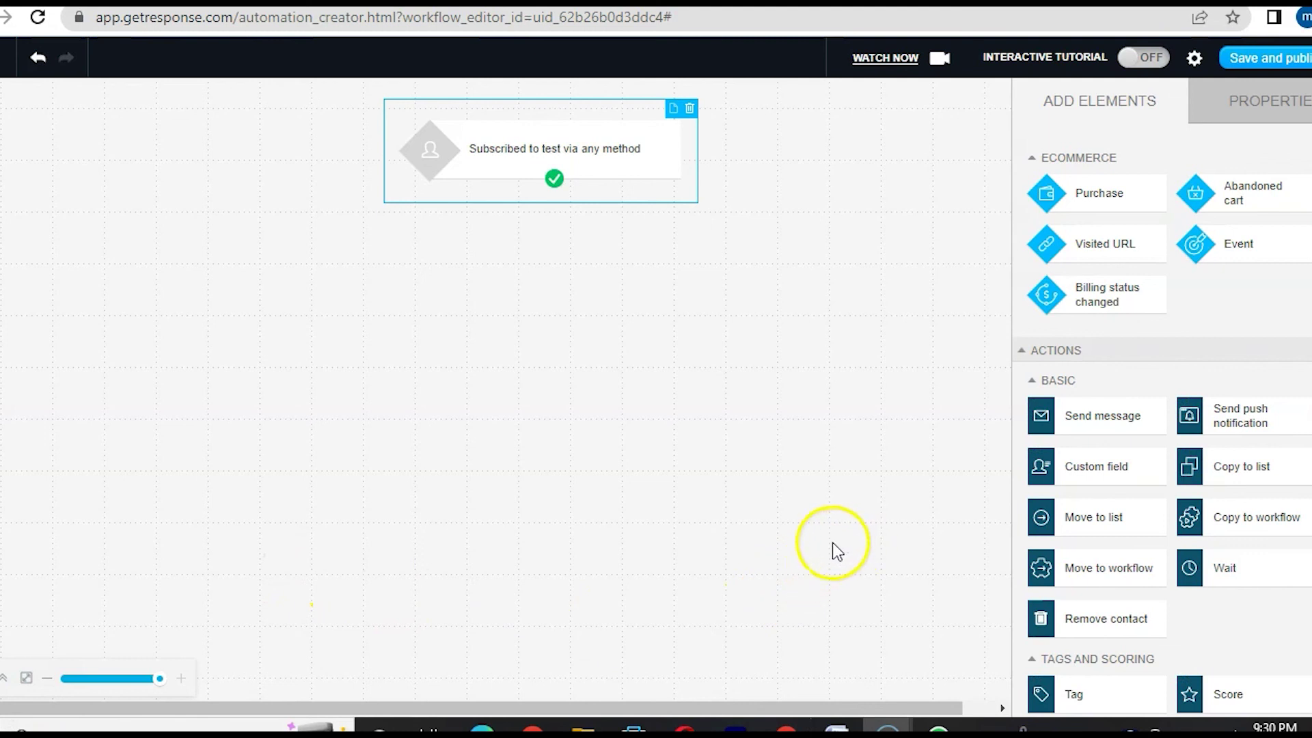
- Add a Send message step connected under the trigger and create a new message
left_click_drag(1094, 419, 559, 268)
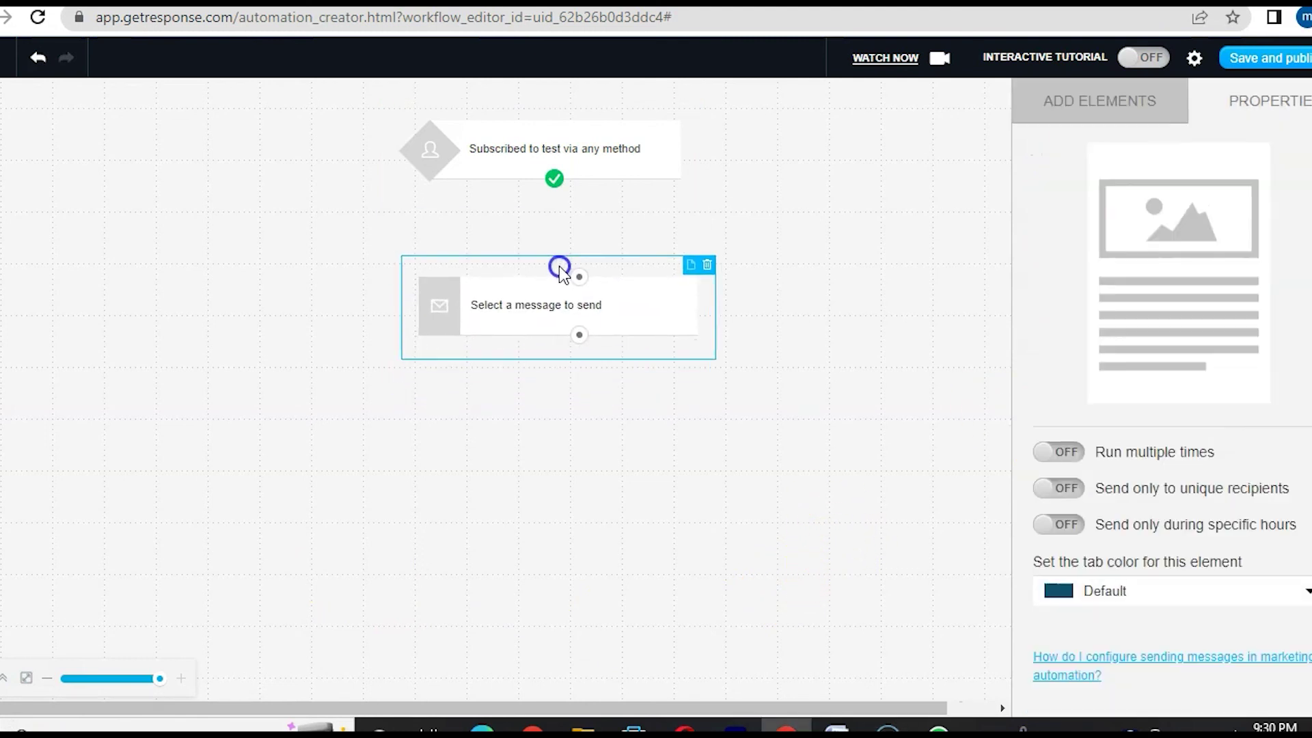
left_click_drag(554, 178, 577, 278)
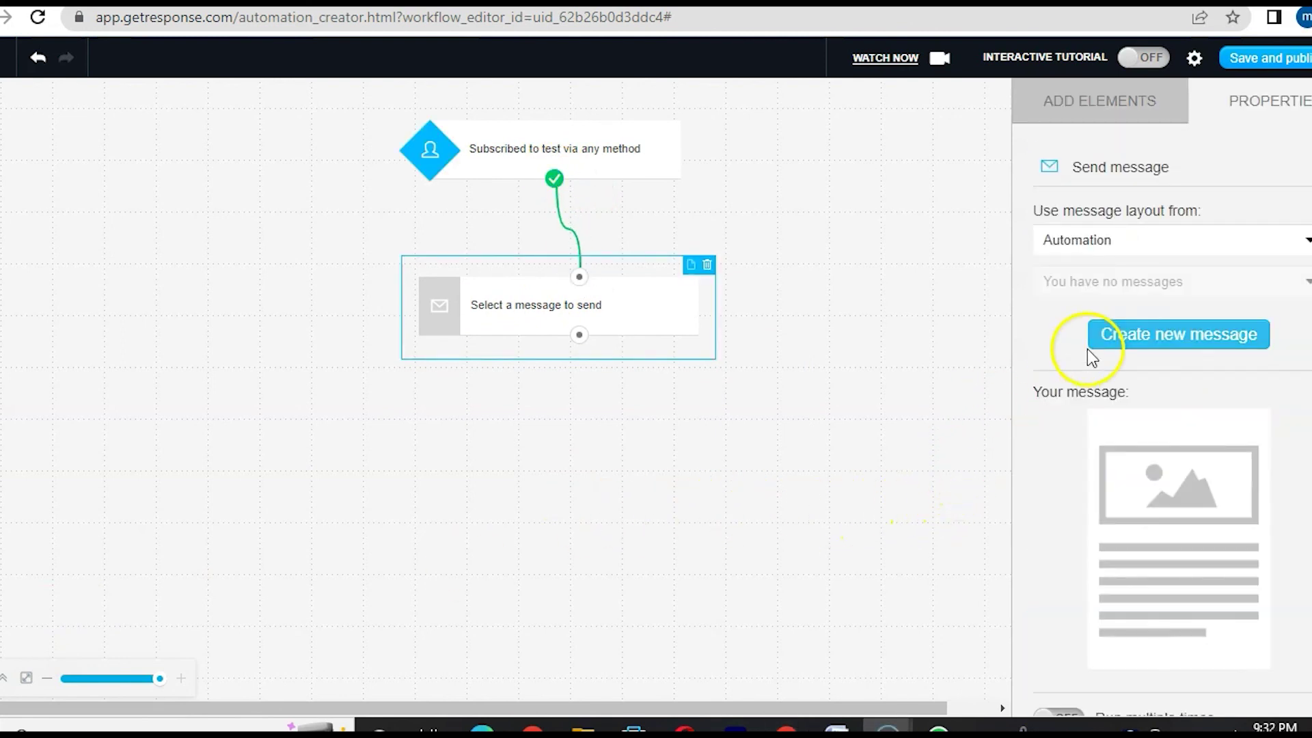
left_click(1099, 334)
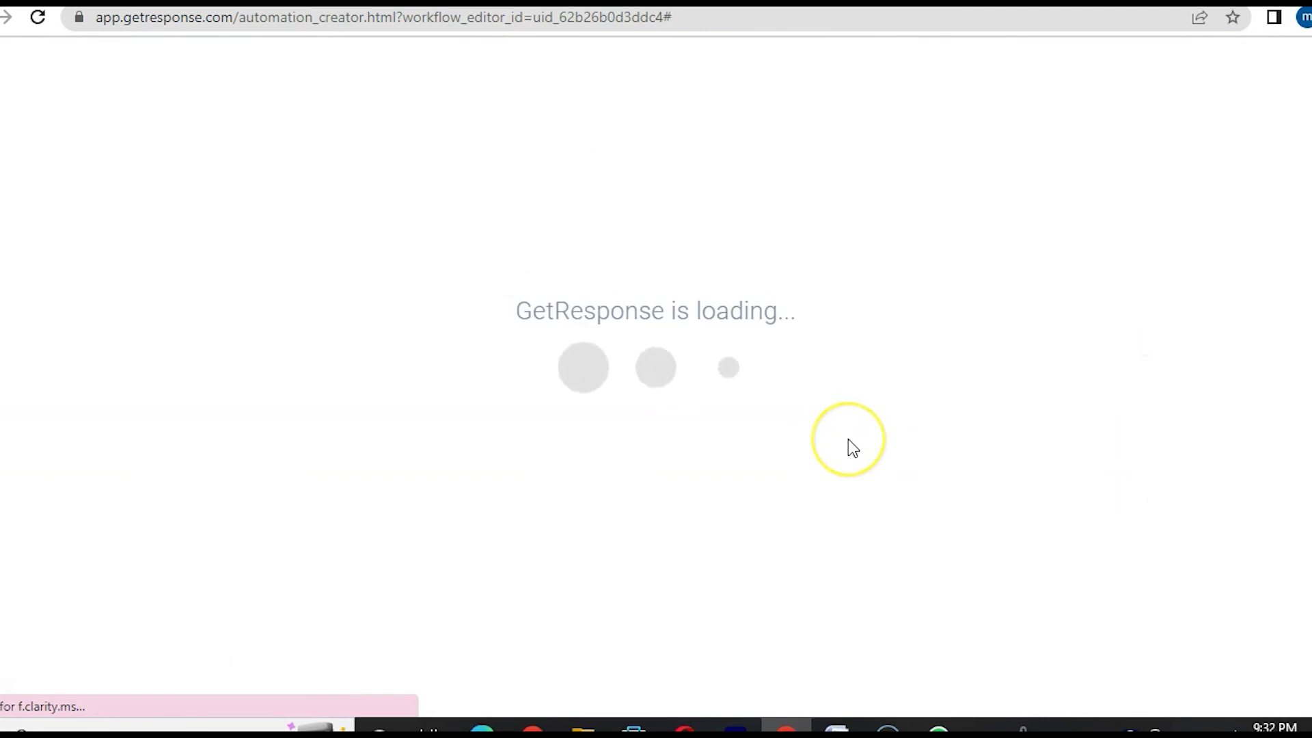
- Enter 'kfkjaslkdksh' as the message subject line
scroll(559, 278, "down", 2)
scroll(559, 278, "up", 3)
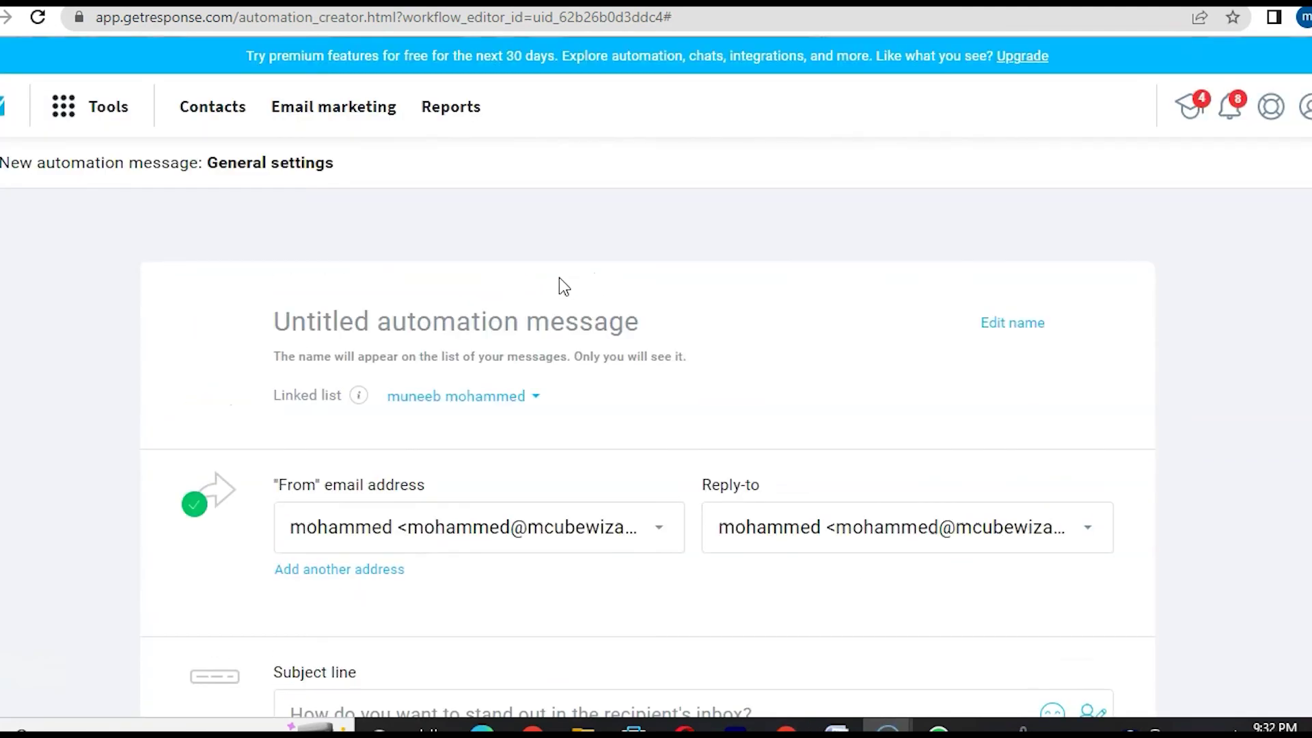
scroll(444, 574, "down", 2)
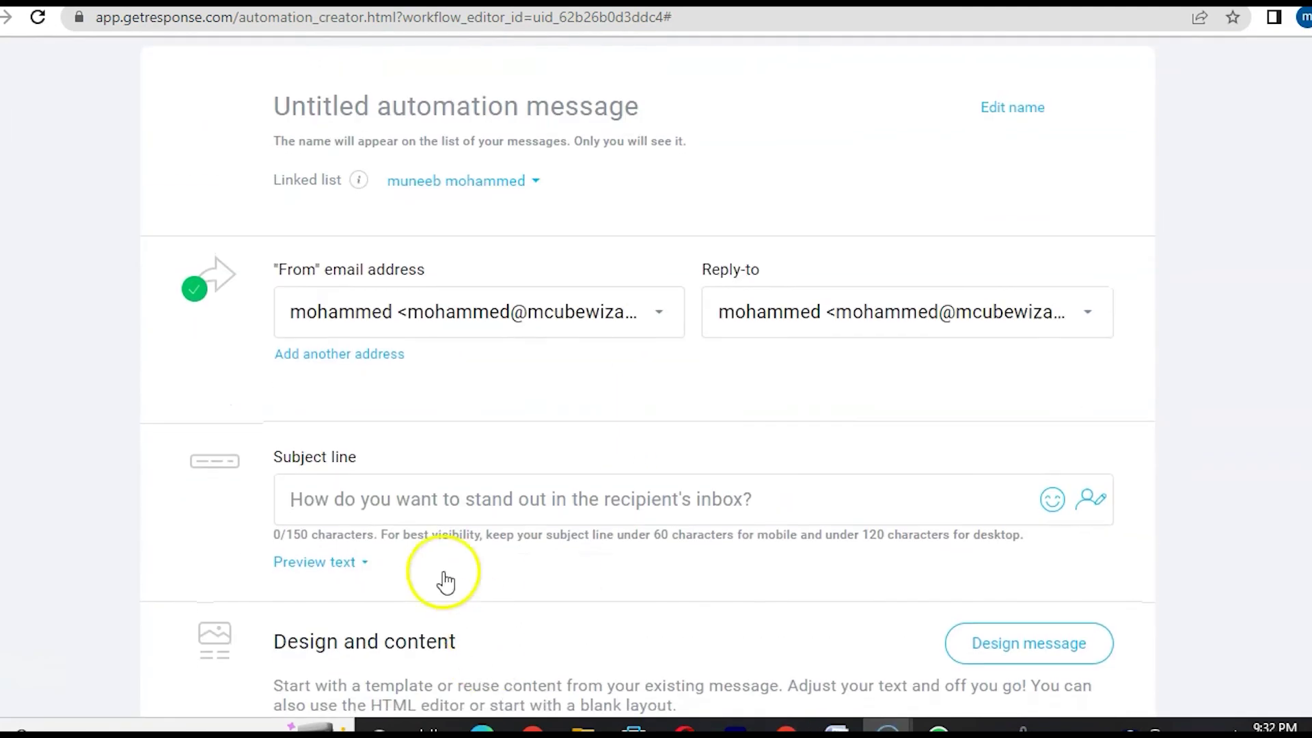
left_click(405, 501)
type("kfkjaslkdksh")
scroll(405, 505, "down", 4)
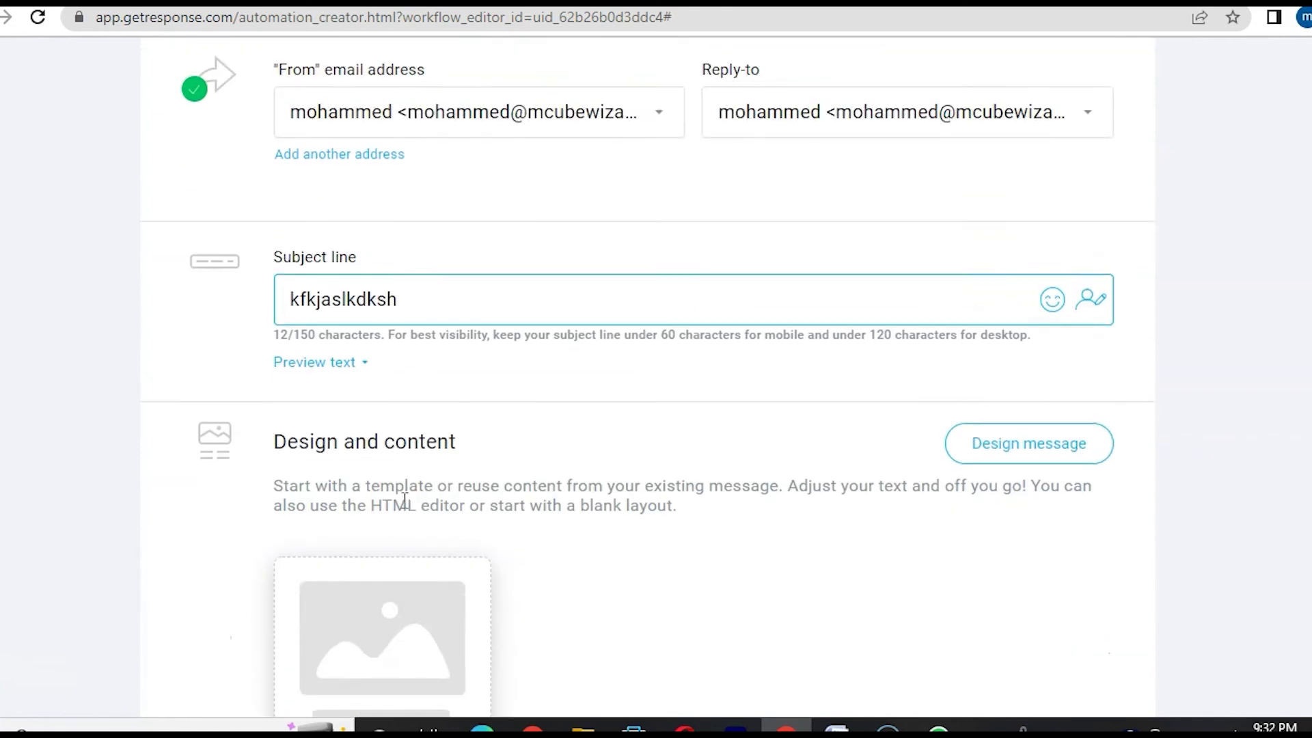
- Start designing the message content from a blank template layout
left_click(357, 635)
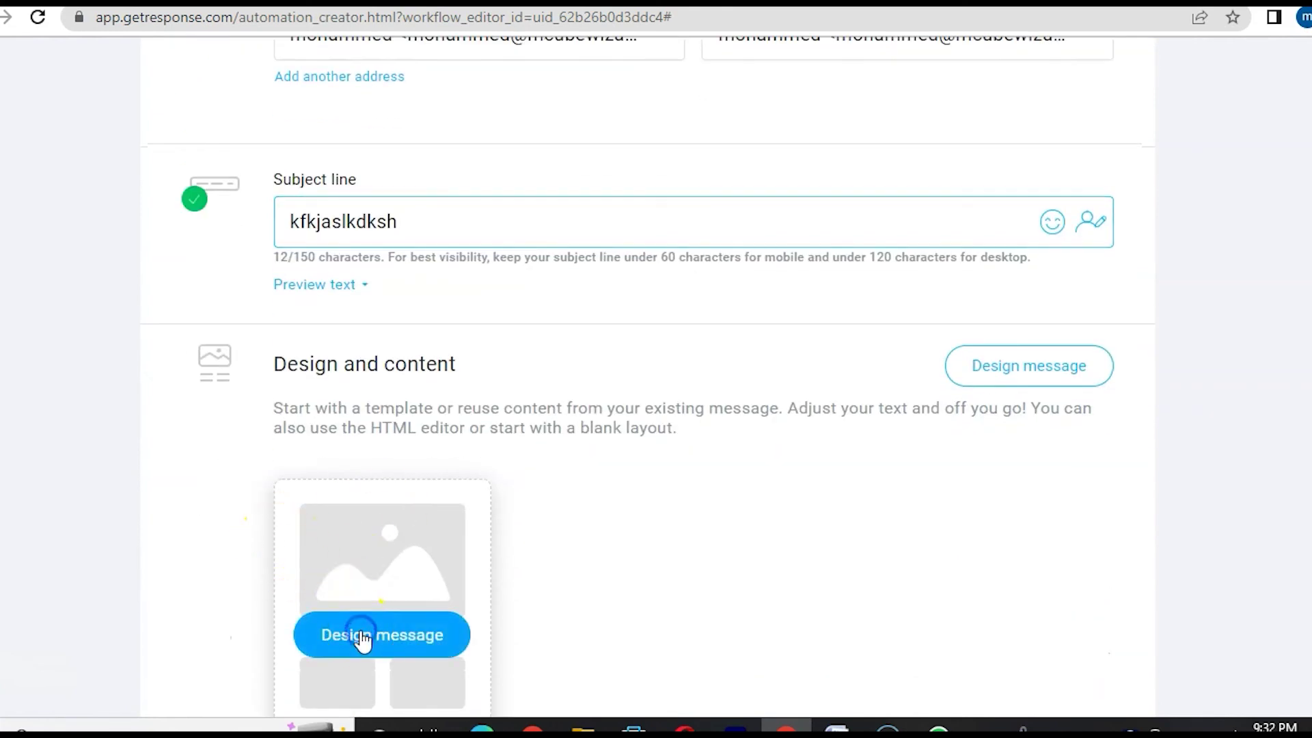
scroll(773, 390, "down", 5)
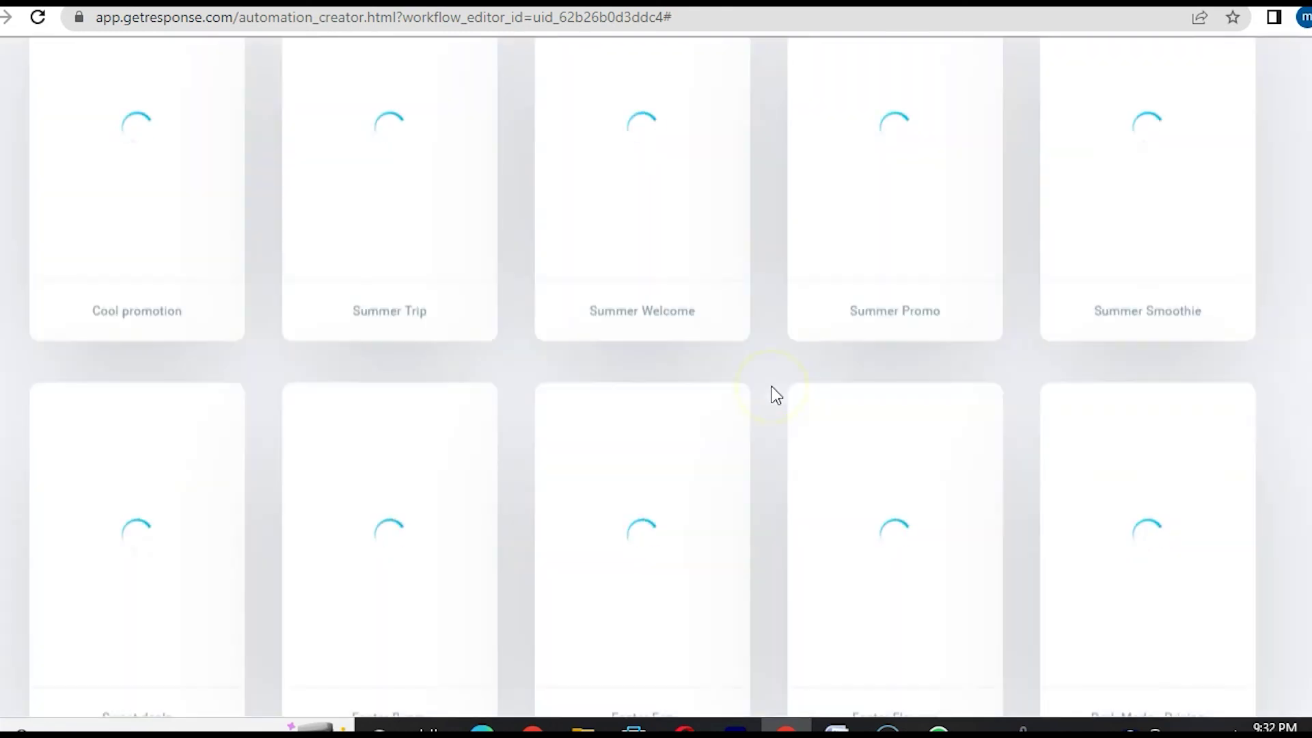
scroll(773, 387, "up", 7)
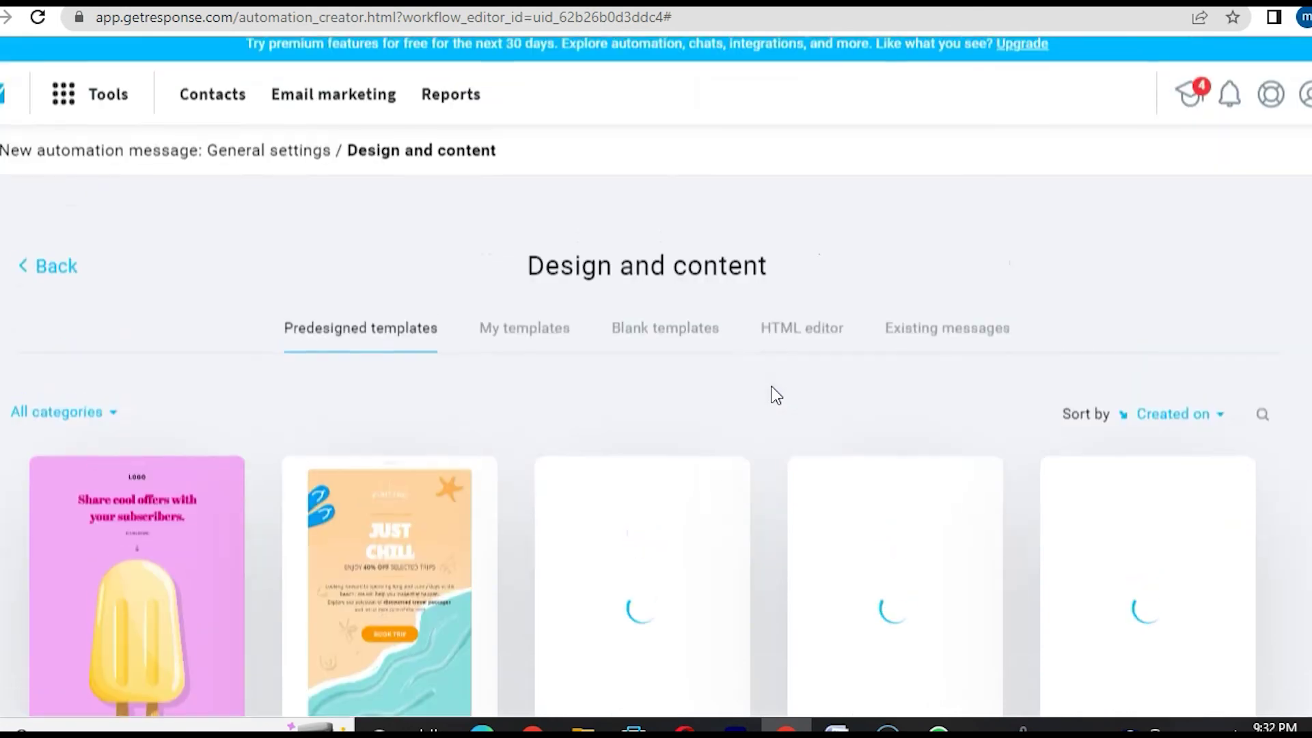
left_click(651, 346)
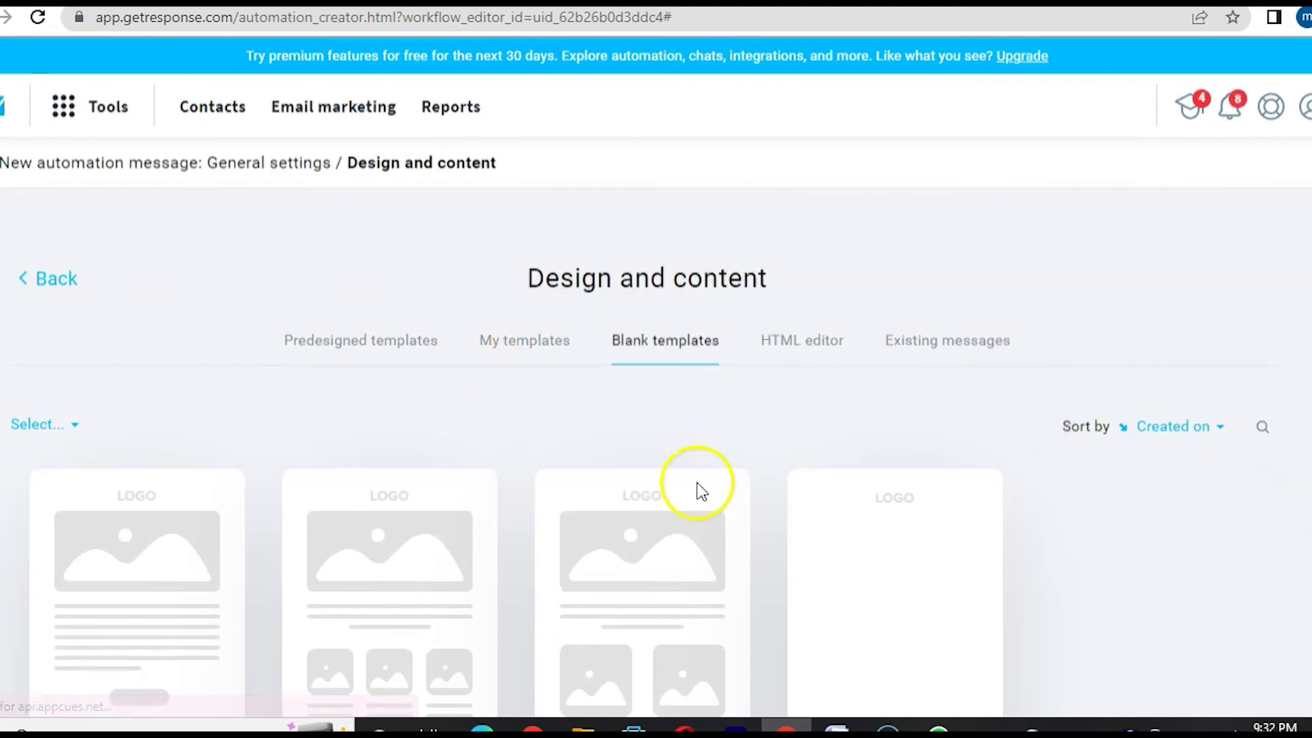
mouse_move(939, 503)
scroll(939, 503, "down", 3)
left_click(897, 453)
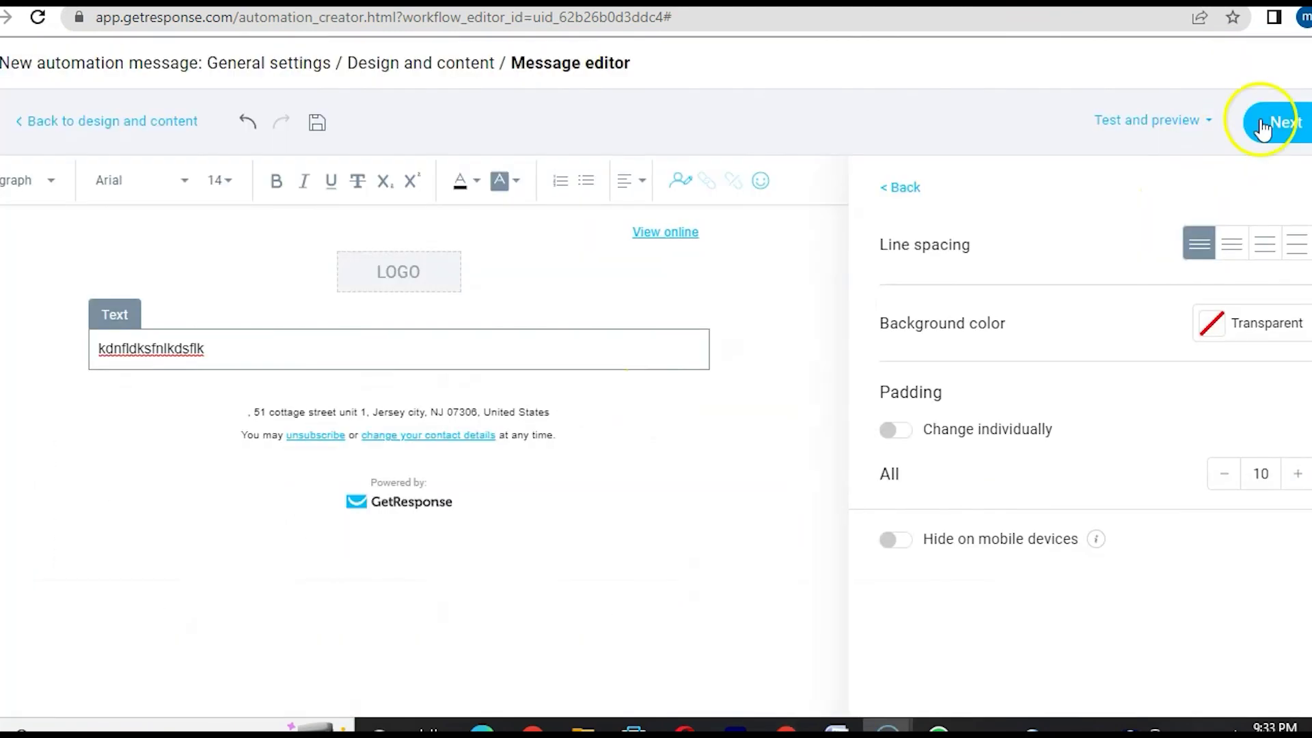
- Save the message and link it to the Send message step
left_click(1289, 124)
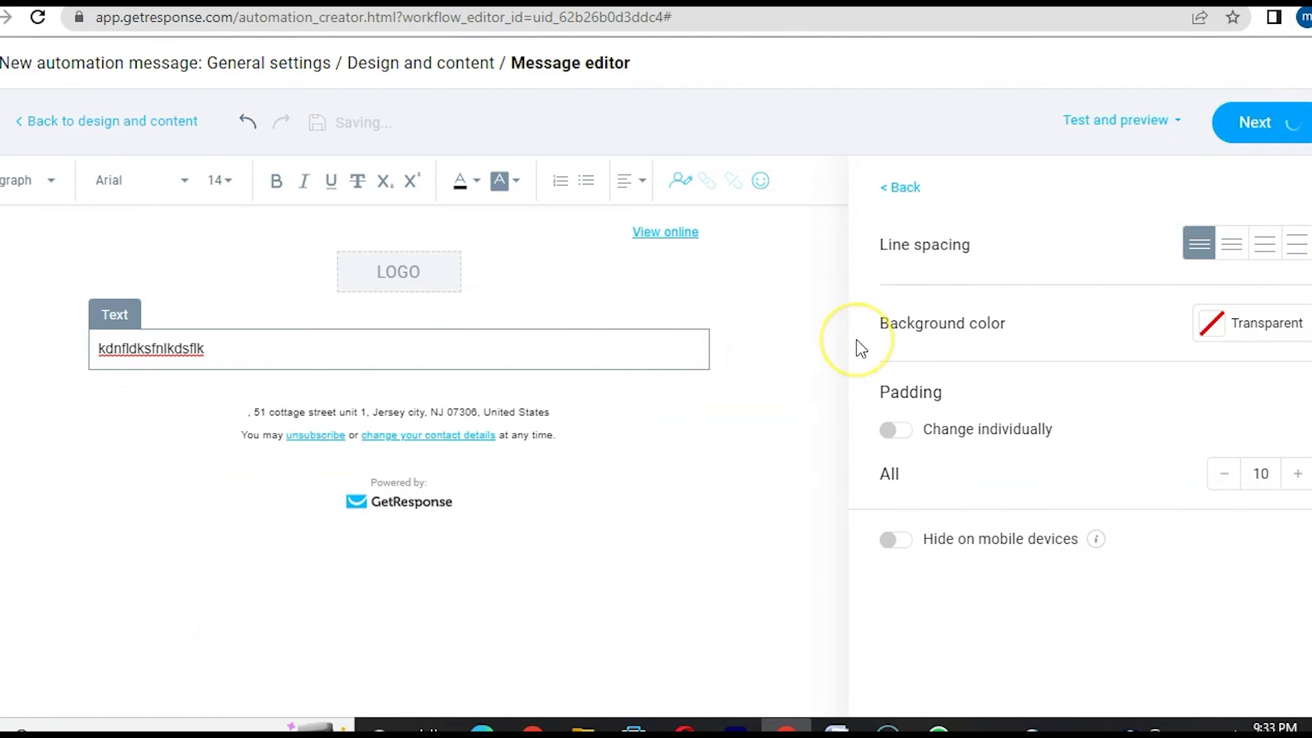
scroll(376, 381, "down", 4)
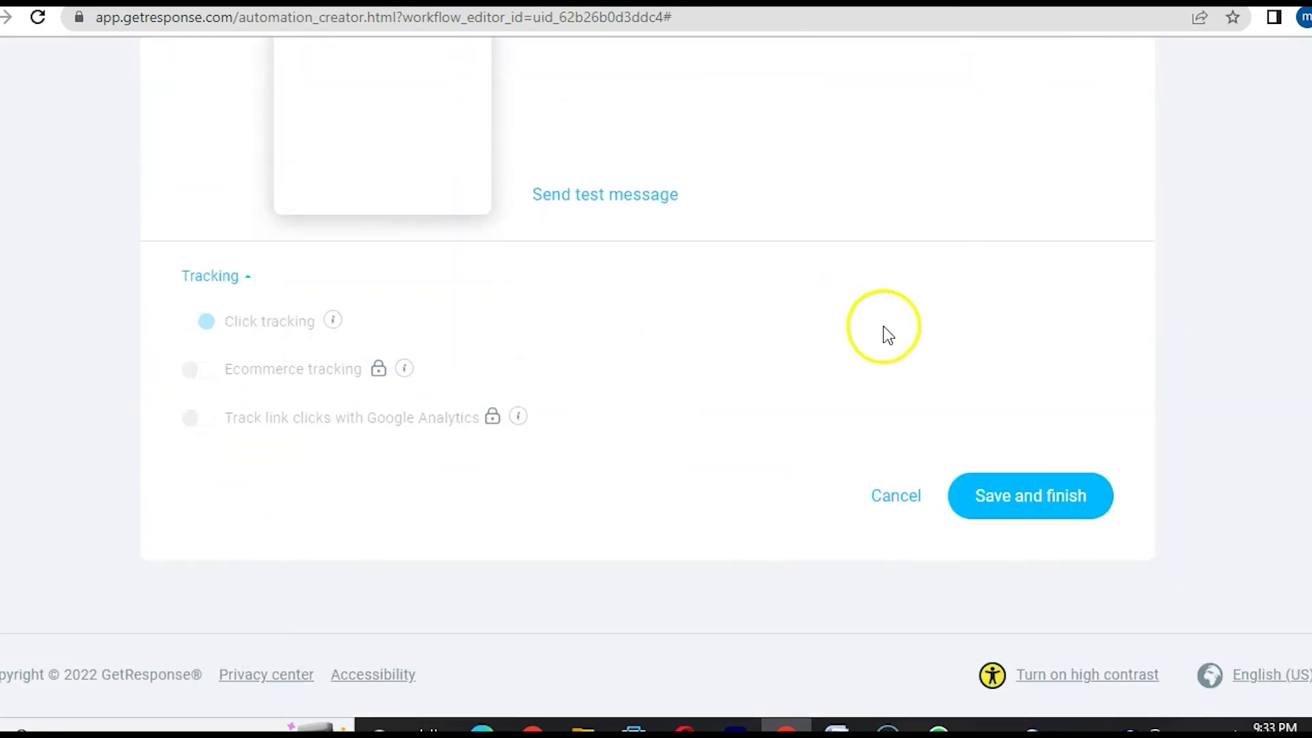
left_click(1004, 503)
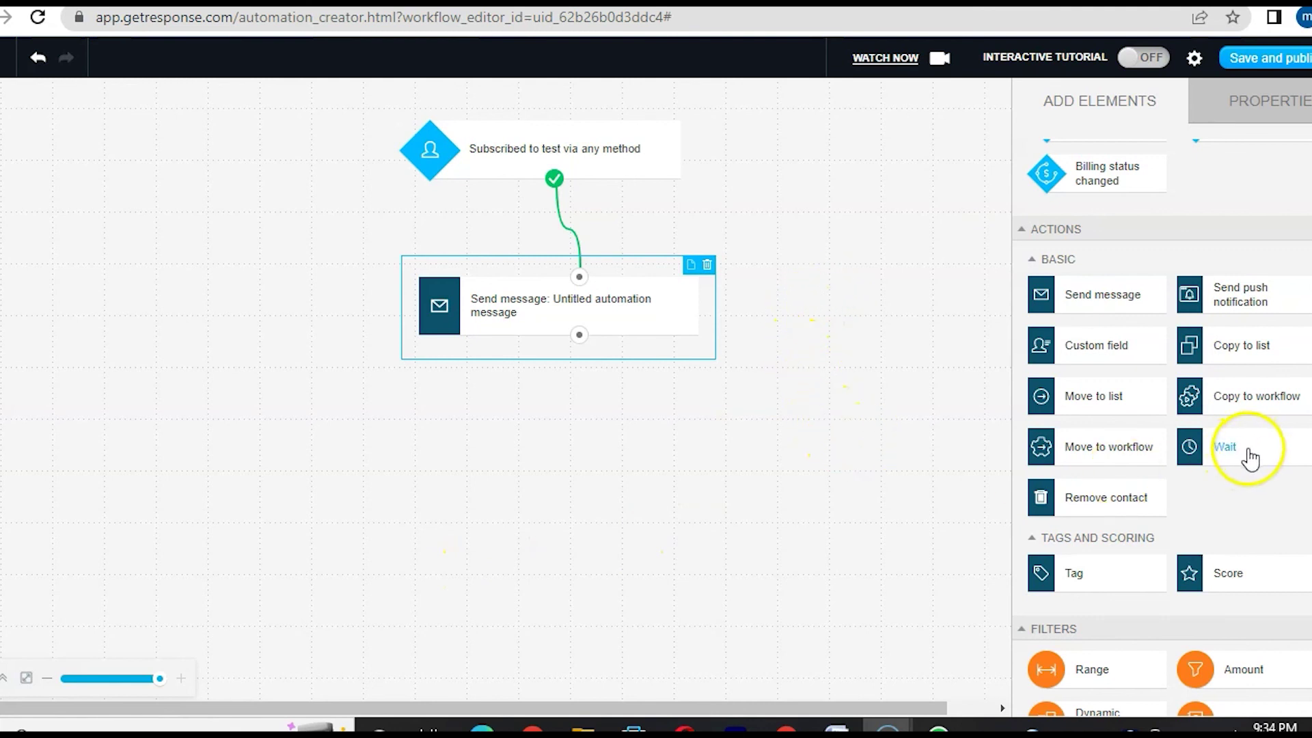
- Drop a Wait step below Send message, connect them, and set Days to 20
left_click_drag(1222, 459, 536, 527)
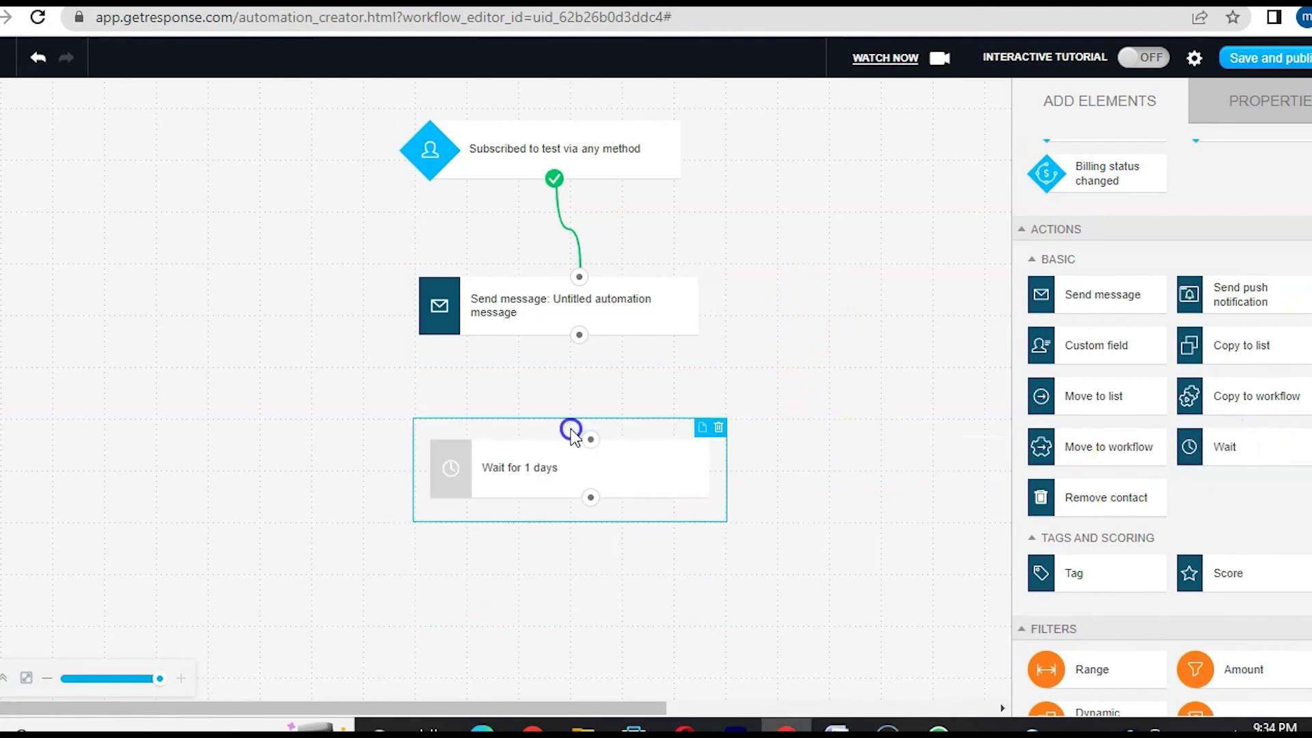
left_click_drag(576, 336, 591, 454)
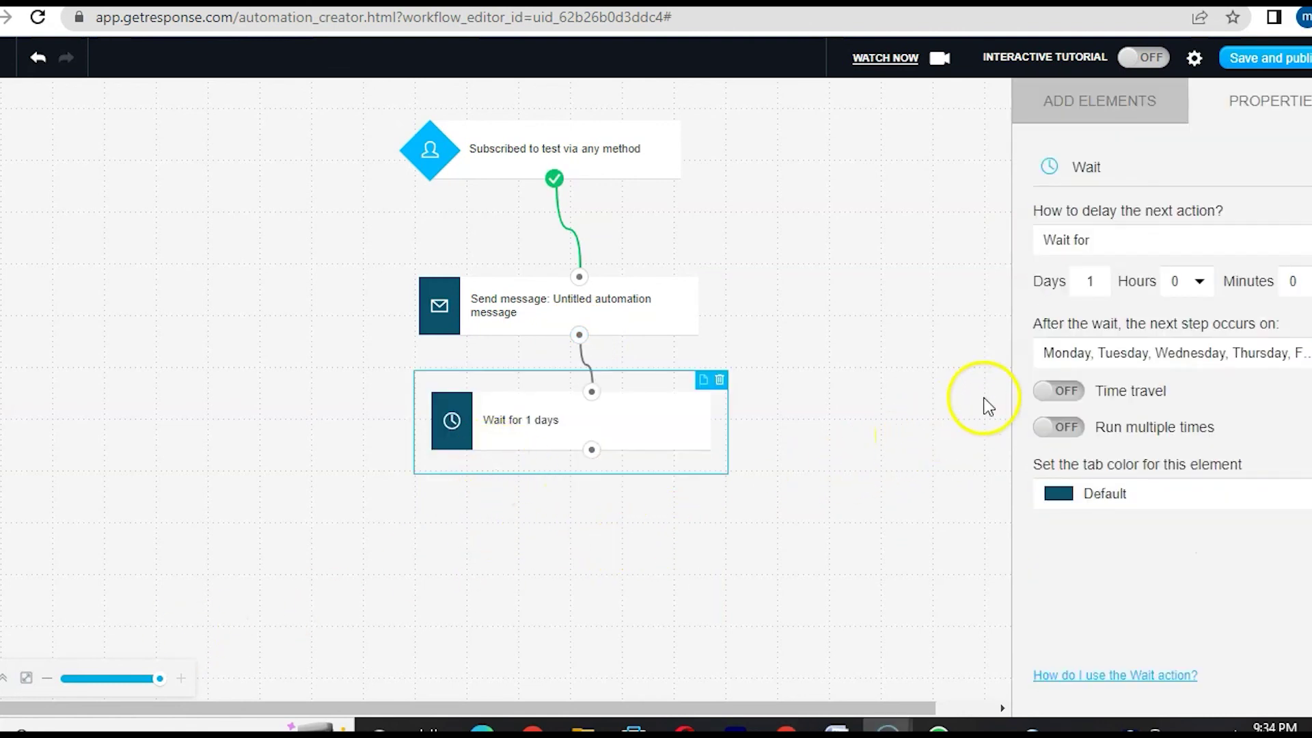
left_click(1101, 286)
key("BackSpace")
type("20")
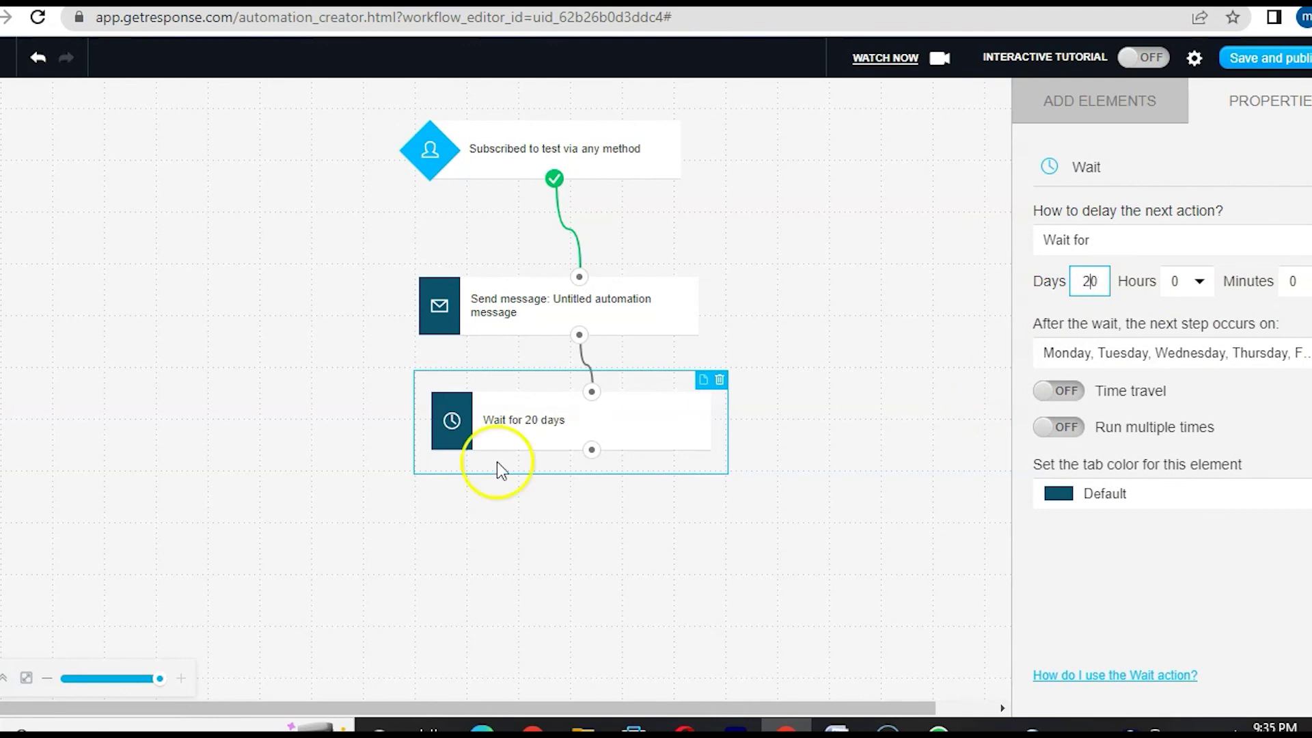
left_click(172, 606)
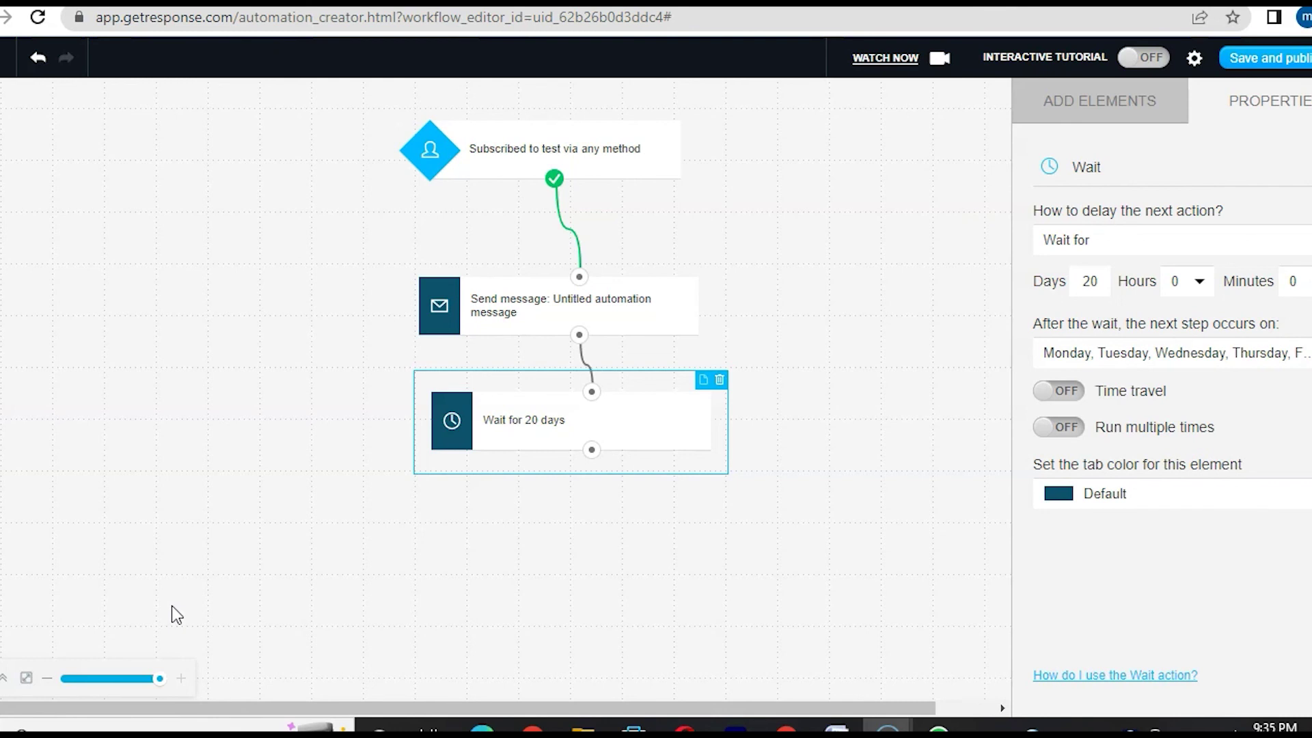
- Add a 'Message opened?' condition and connect it below the Wait step
left_click(1146, 114)
left_click_drag(1100, 269, 590, 553)
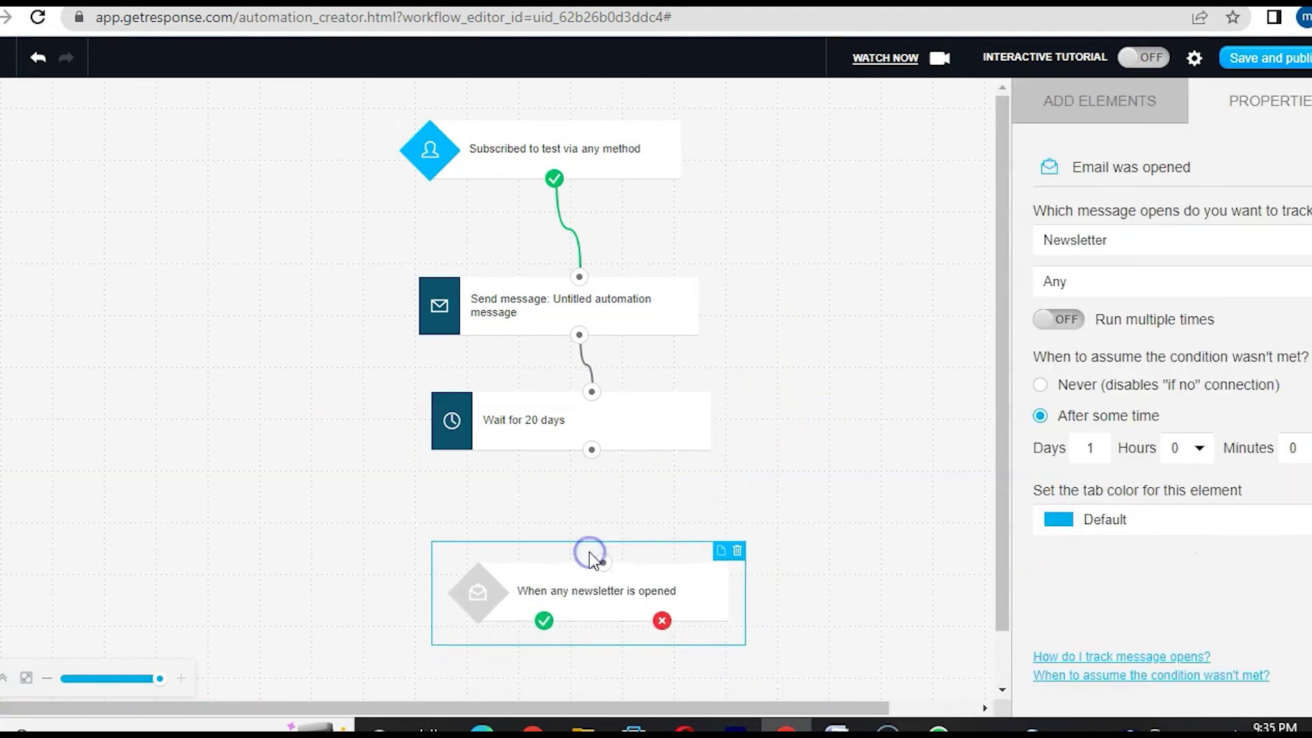
left_click_drag(594, 452, 603, 565)
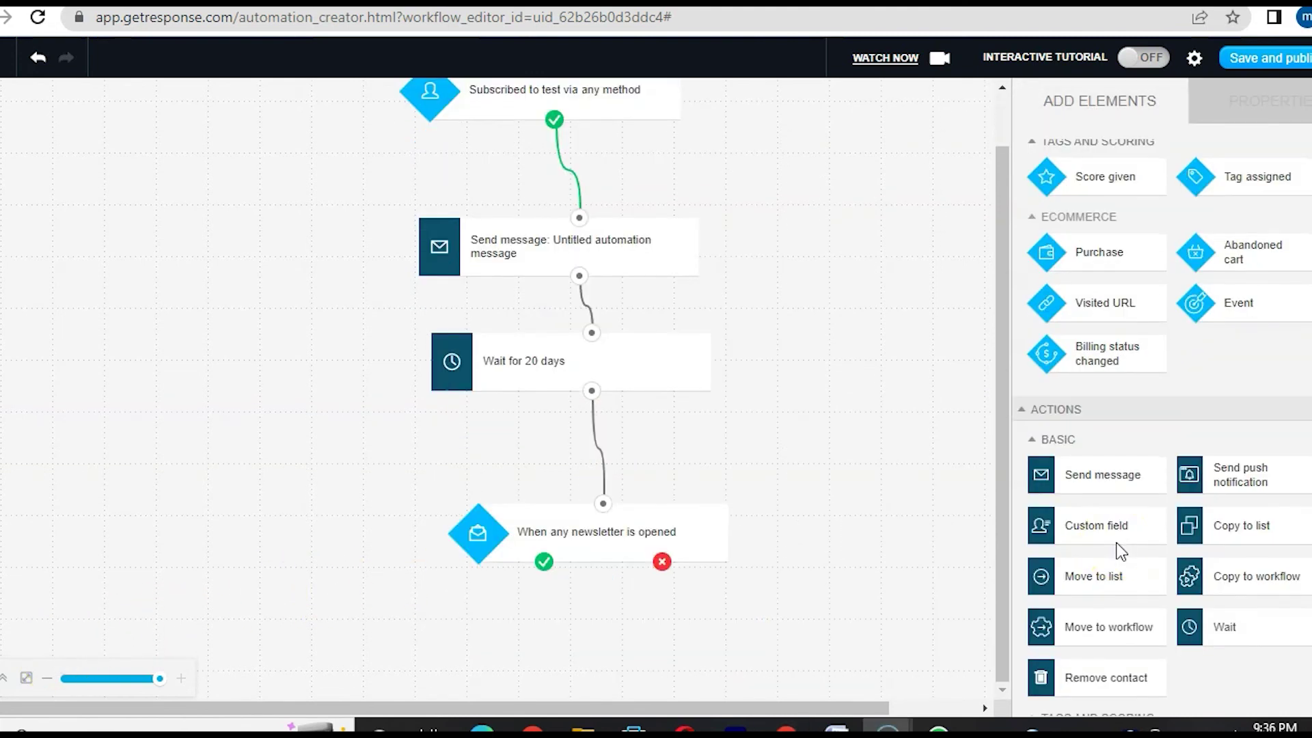
- Attach Send message steps to both the not-opened and opened branches of the condition
scroll(1117, 544, "down", 2)
left_click_drag(1113, 345, 783, 643)
left_click_drag(662, 561, 807, 650)
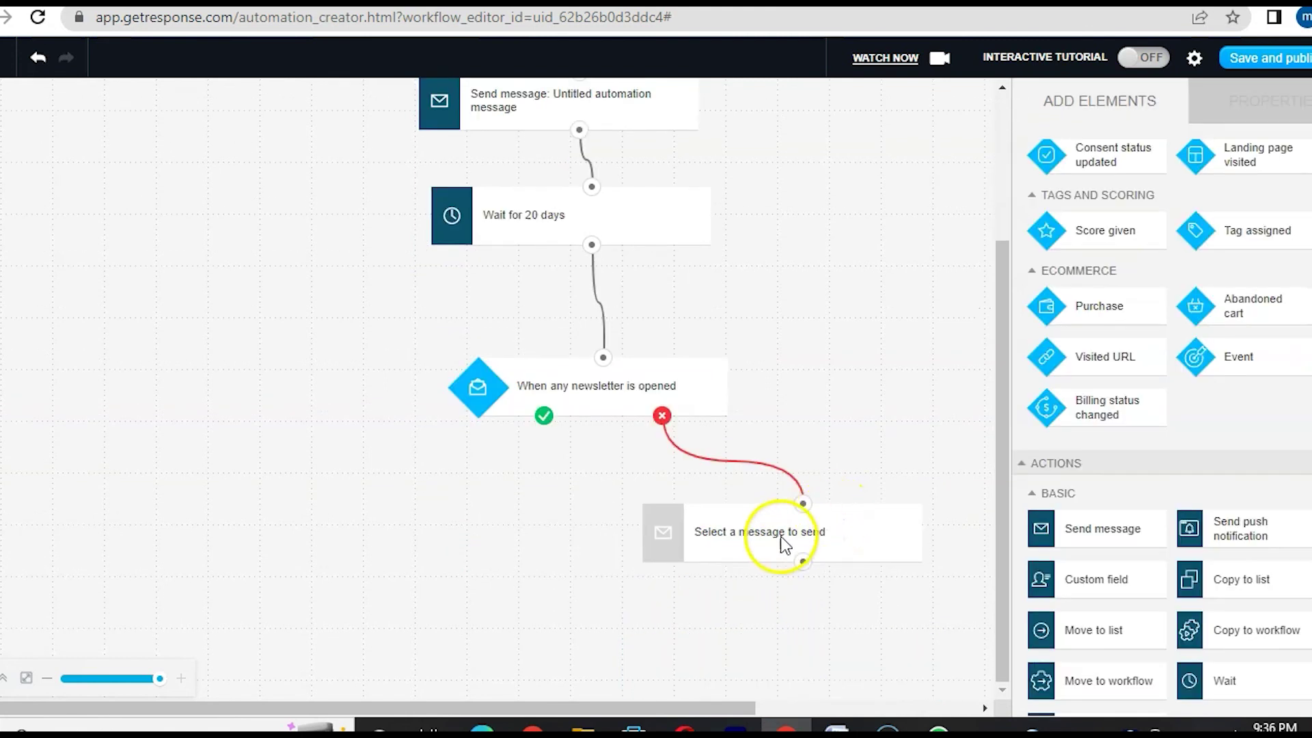
left_click(750, 540)
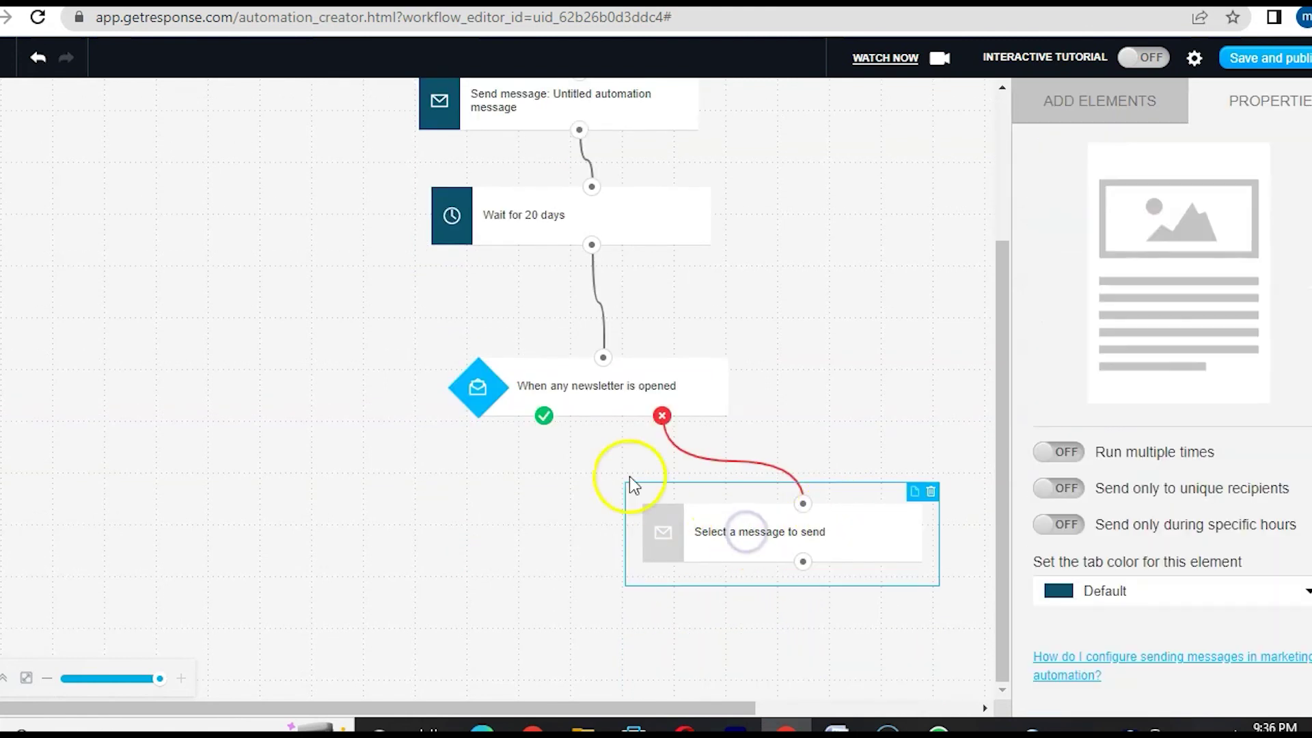
left_click(1114, 102)
left_click_drag(1041, 485, 400, 528)
left_click_drag(544, 415, 417, 537)
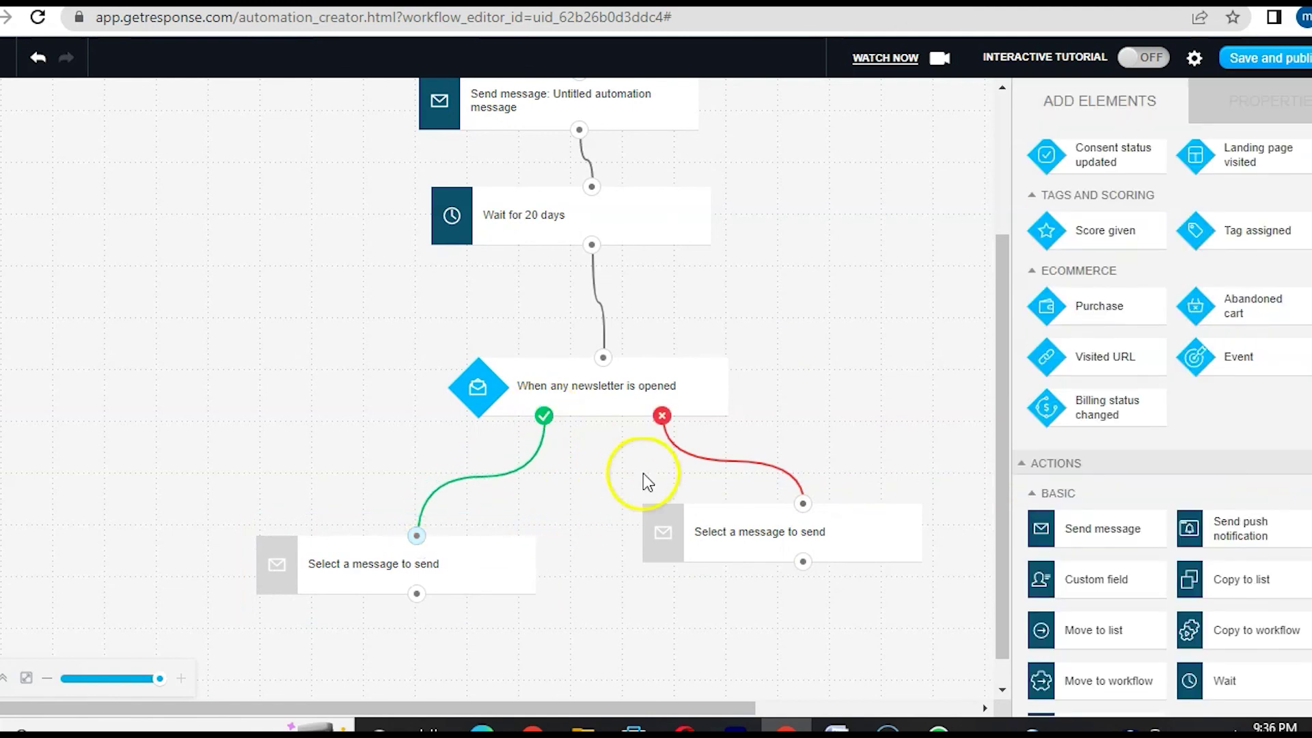